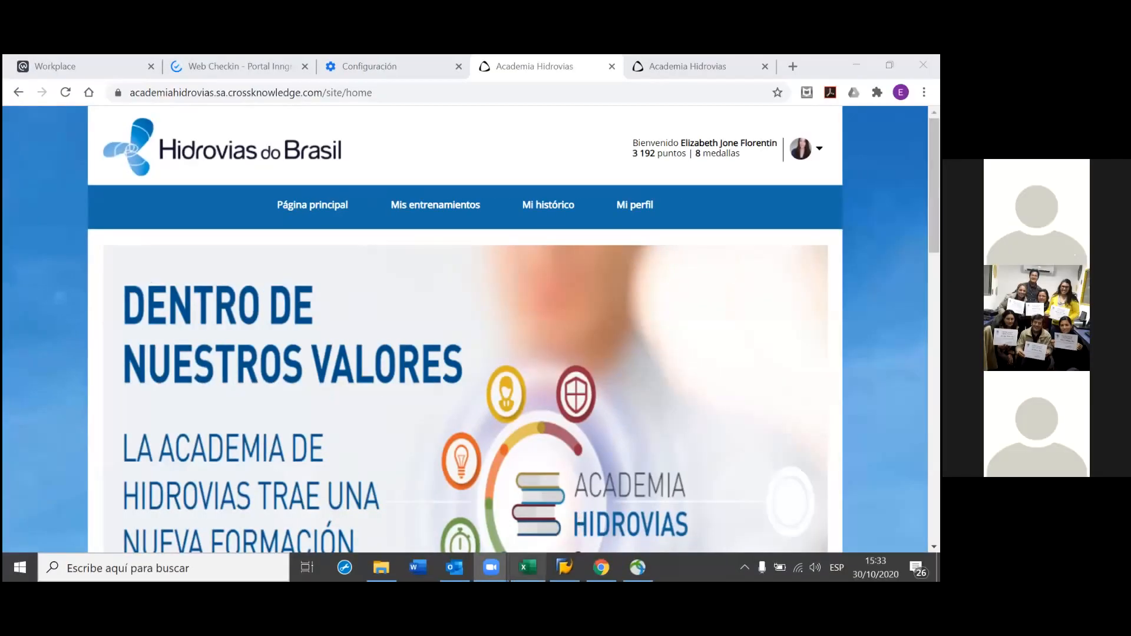
Switch from the Chrome training portal to the Excel 'Formulas en Excel' sheet
click(528, 567)
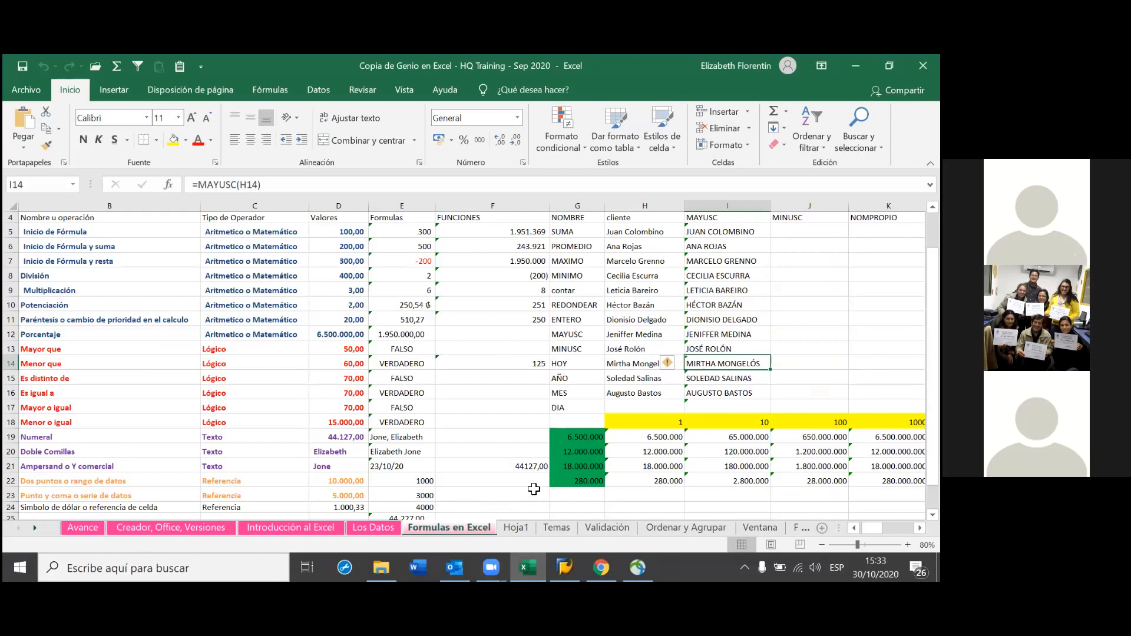
scroll(704, 434, up, 1)
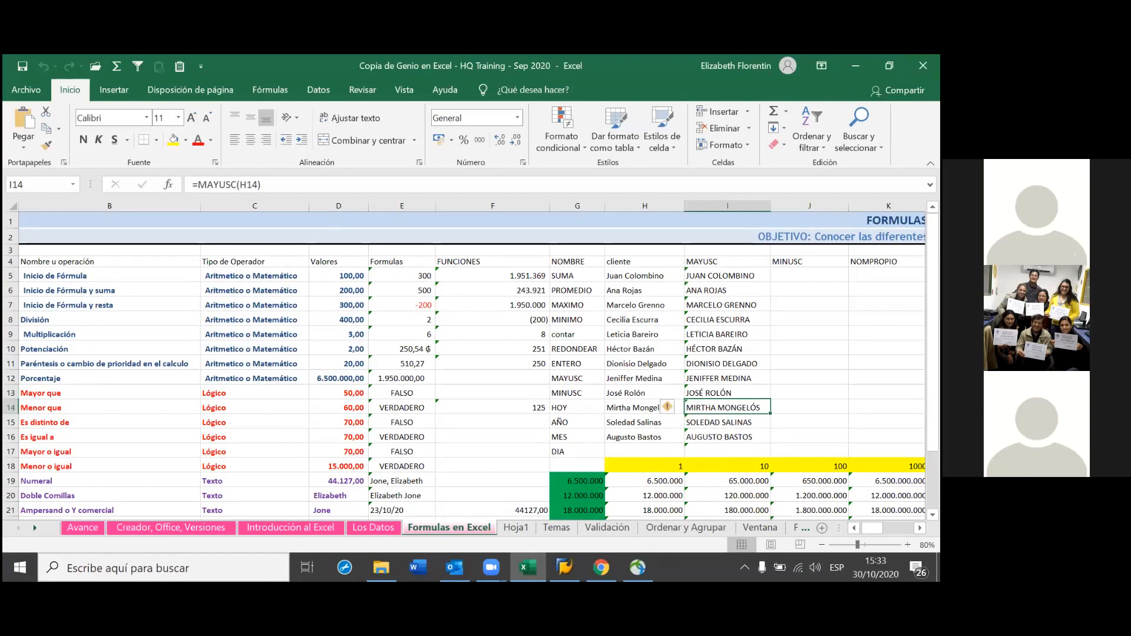
scroll(415, 439, right, 3)
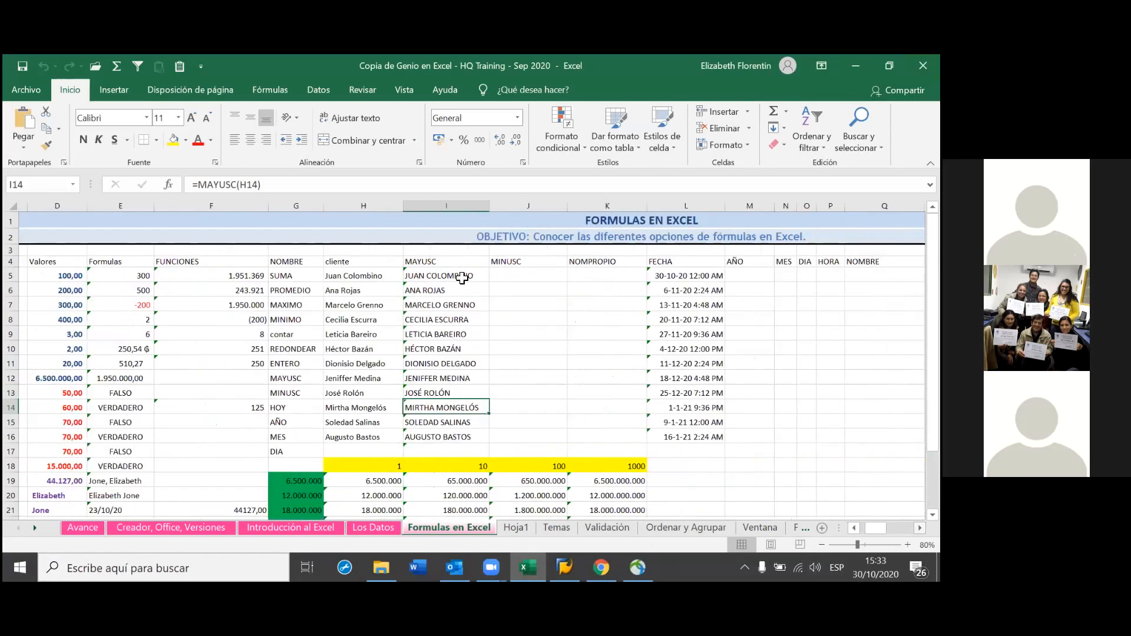
click(447, 436)
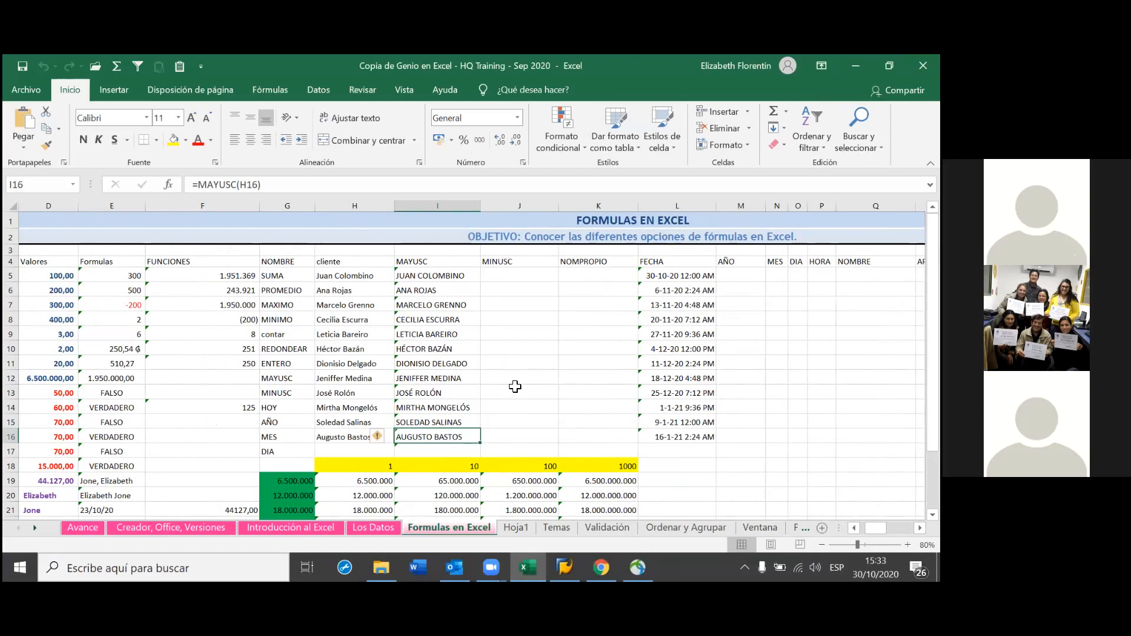
click(417, 275)
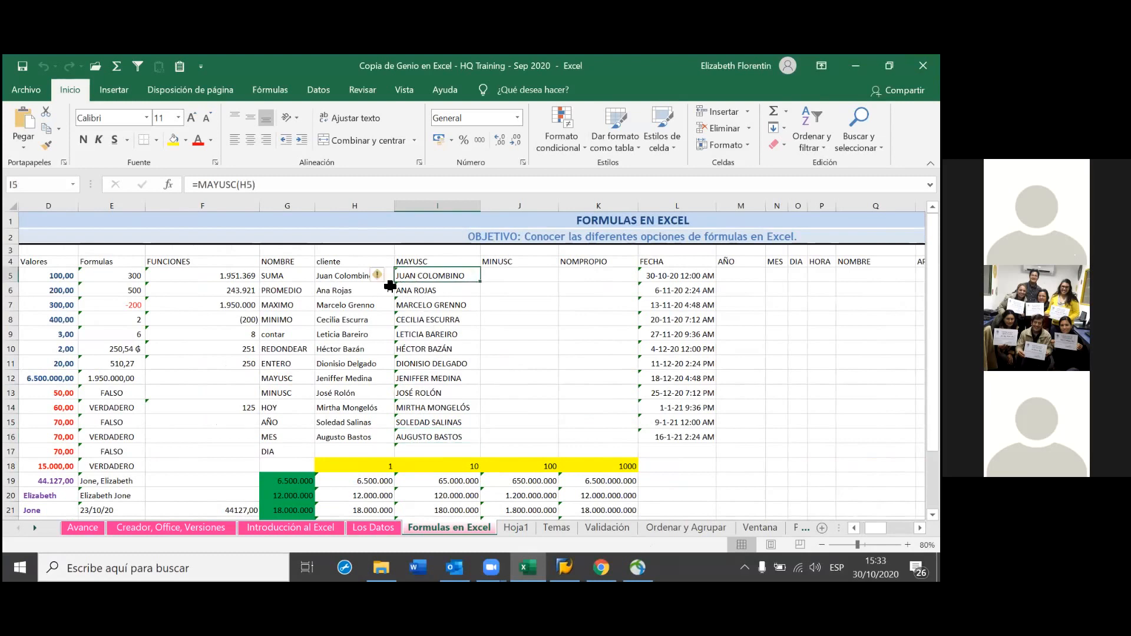
click(341, 281)
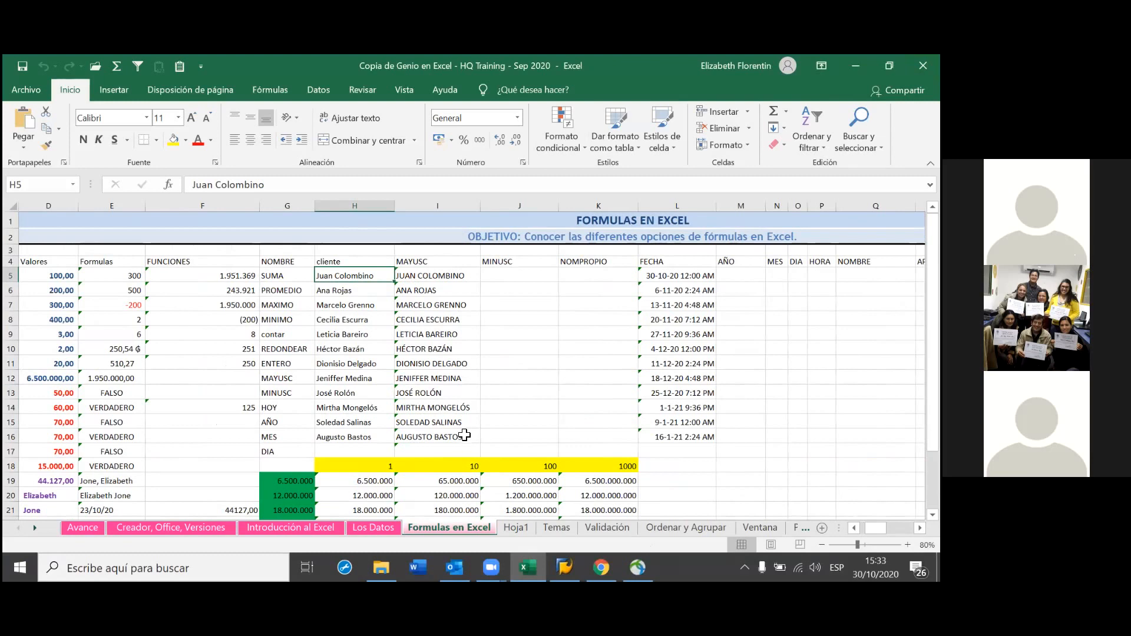
click(460, 276)
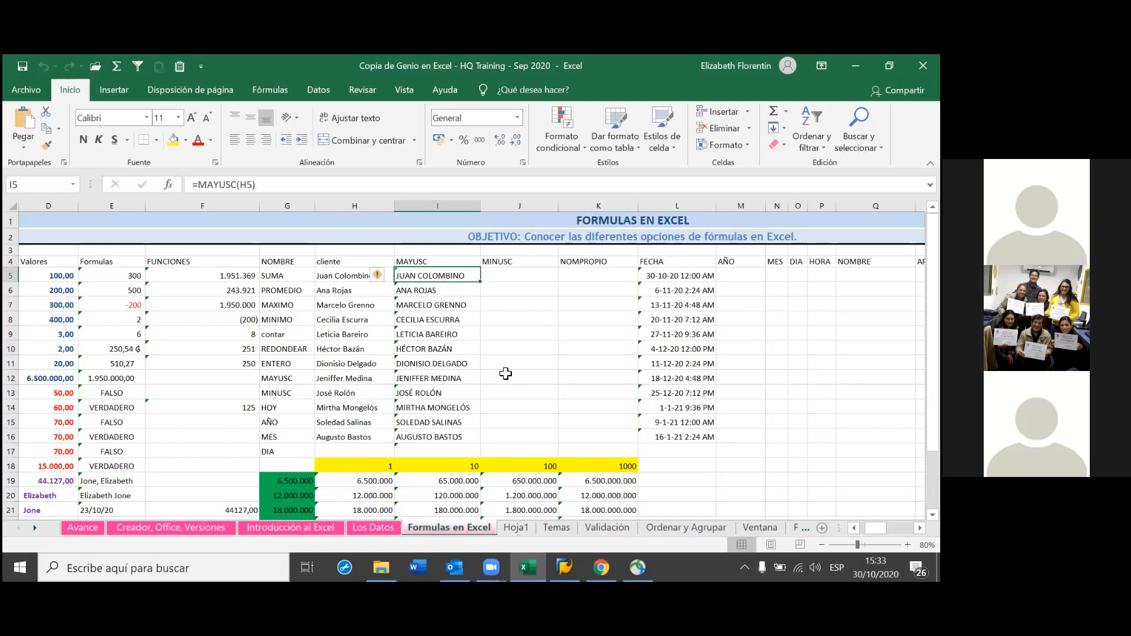
Clear the MAYUSC formulas in cells I5 and I6
right_click(452, 274)
click(440, 277)
click(519, 305)
drag(443, 278, 450, 434)
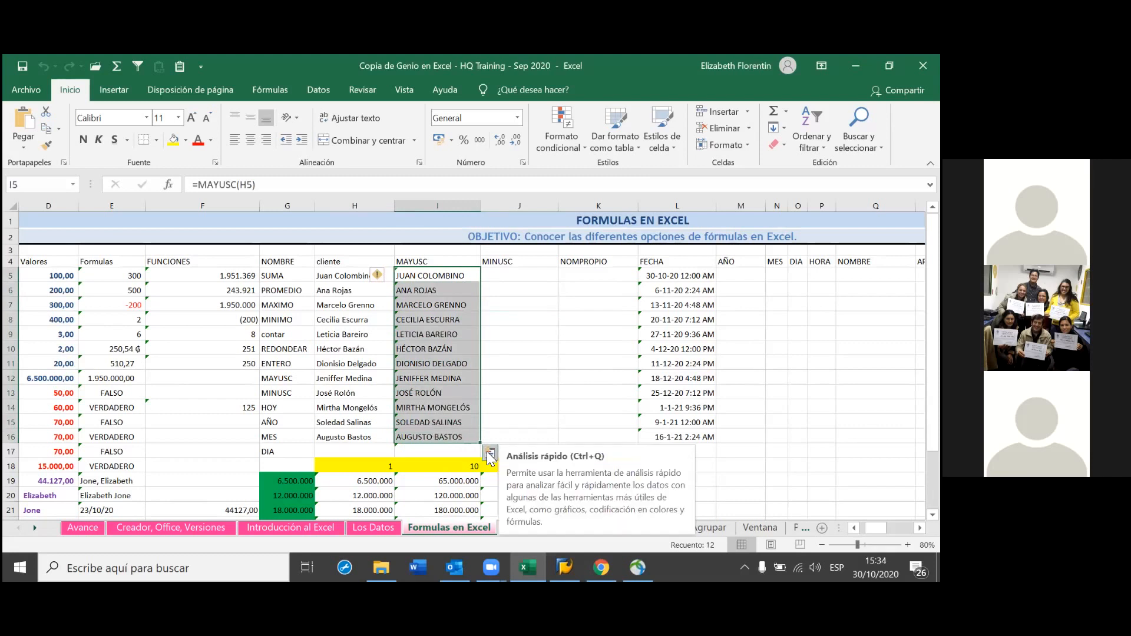
click(433, 277)
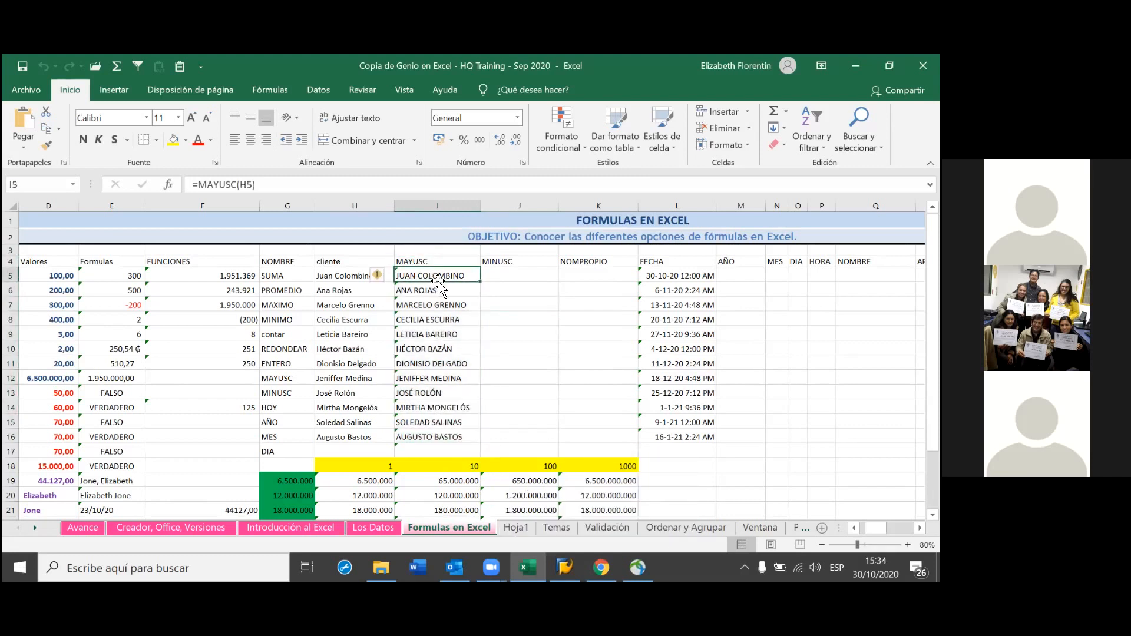
key(BackSpace)
key(Return)
key(BackSpace)
Clear the MAYUSC formulas down through I15 and I16, then return to cell I5
key(Return)
key(BackSpace)
key(Return)
key(BackSpace)
key(Return)
key(BackSpace)
key(Return)
key(BackSpace)
key(Return)
key(BackSpace)
key(Return)
key(BackSpace)
key(Return)
key(BackSpace)
key(Return)
key(BackSpace)
key(Return)
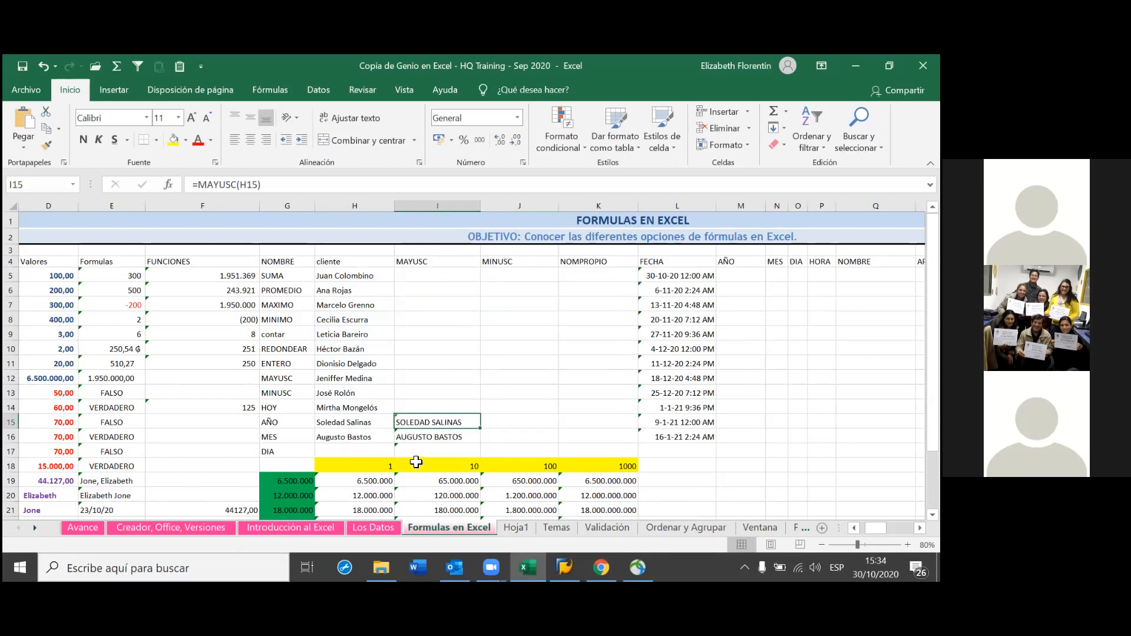
key(BackSpace)
key(Return)
key(BackSpace)
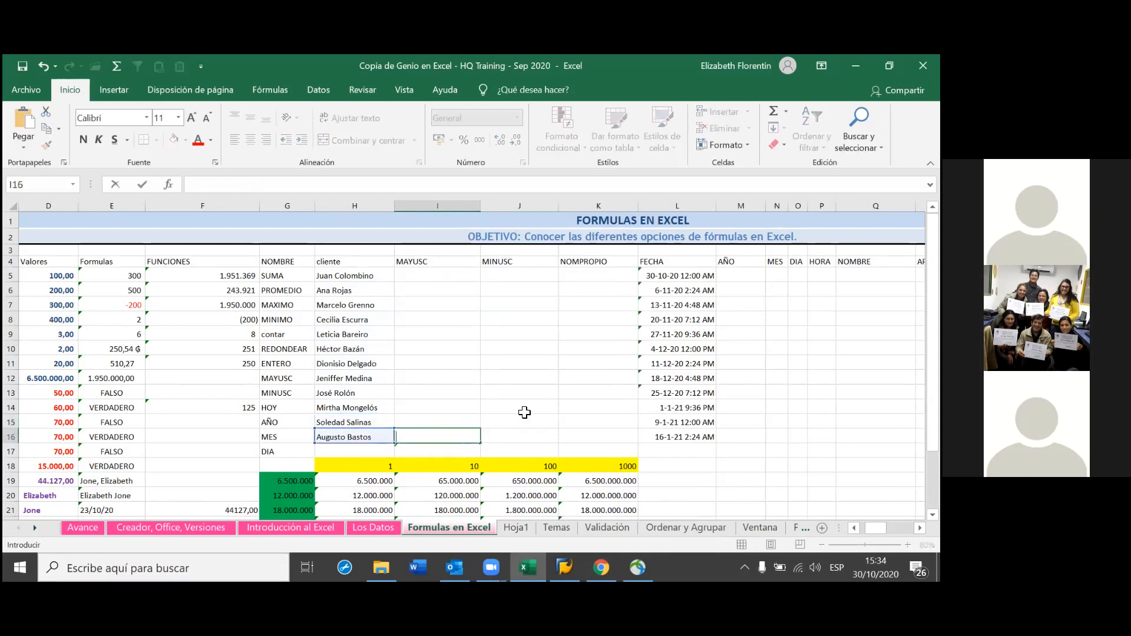
click(525, 413)
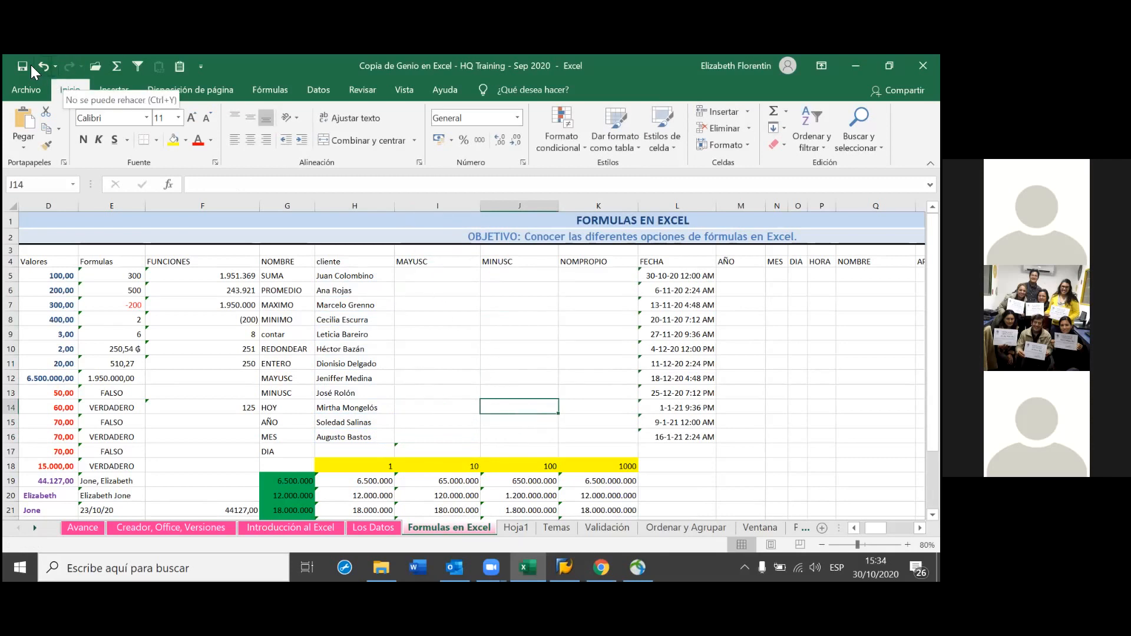
click(449, 285)
click(452, 277)
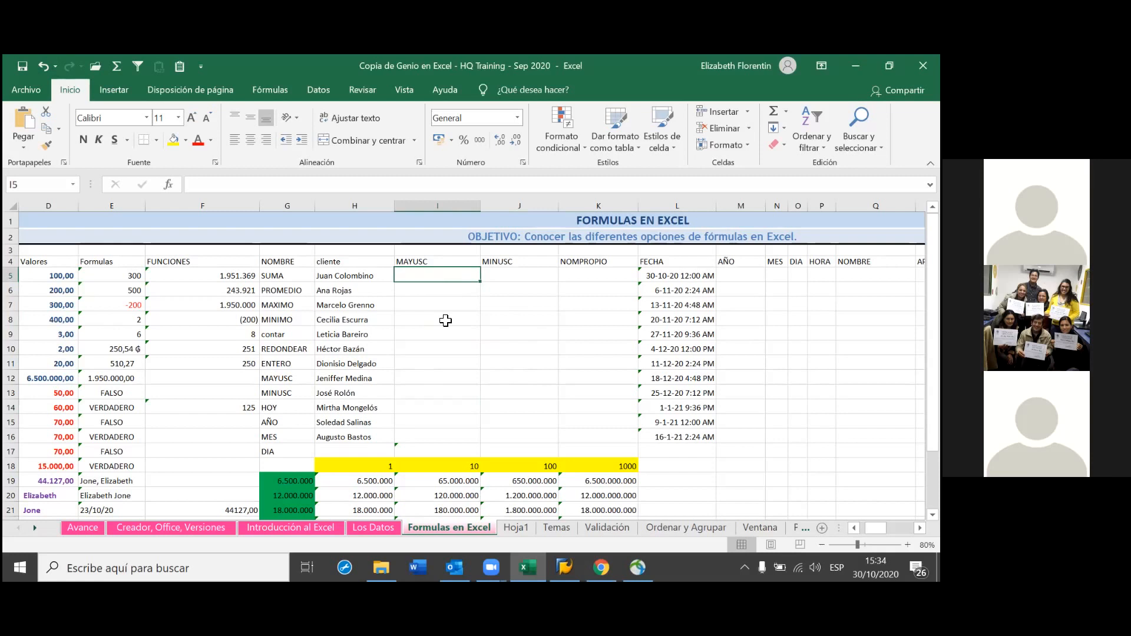
Type and delete a test letter in I5, leaving the cell empty
text(Z)
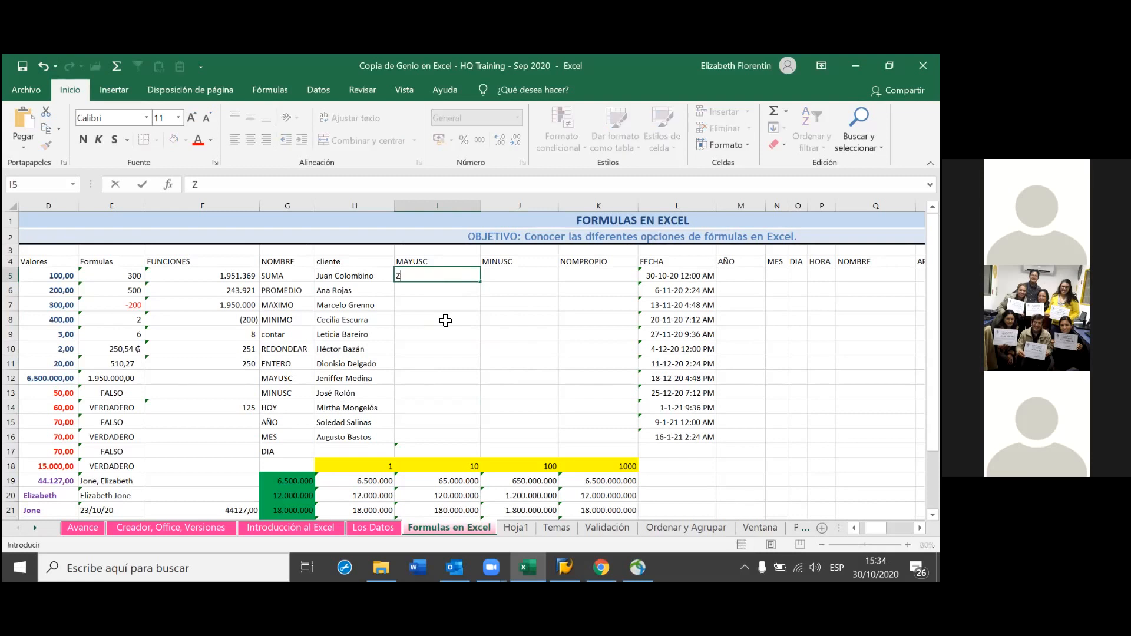
key(BackSpace)
key(ctrl+z)
key(Escape)
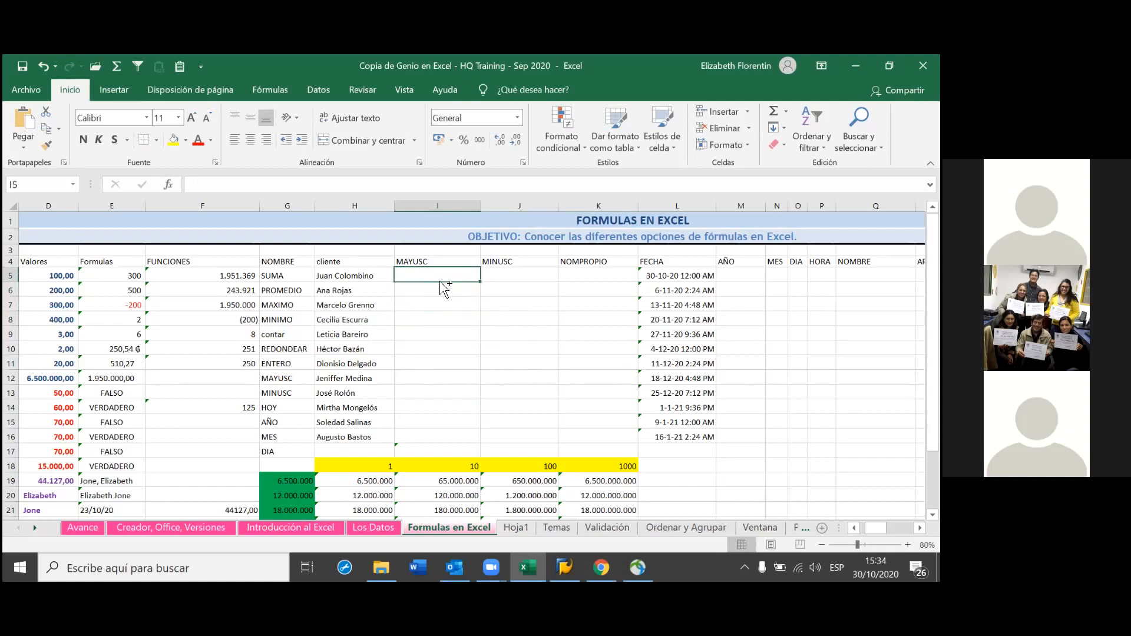
text(z)
key(BackSpace)
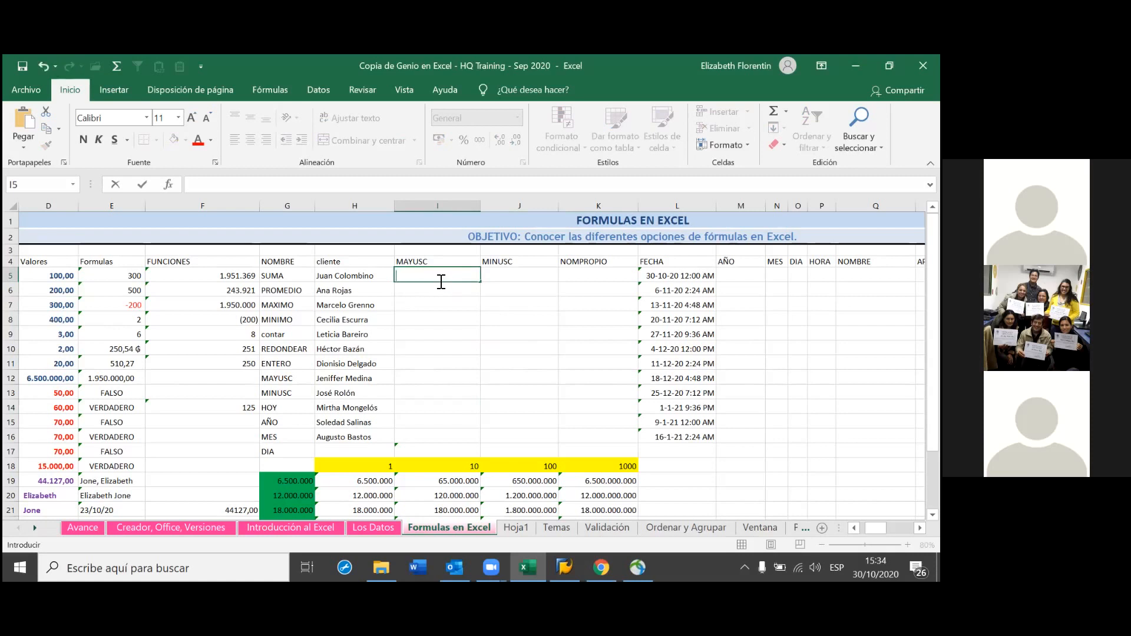
key(Return)
key(Return)
Undo the clearing to restore the uppercase MAYUSC results, then select them from I5 downward
click(448, 281)
key(ctrl+z)
key(ctrl+z)
key(ctrl+z)
key(ctrl+z)
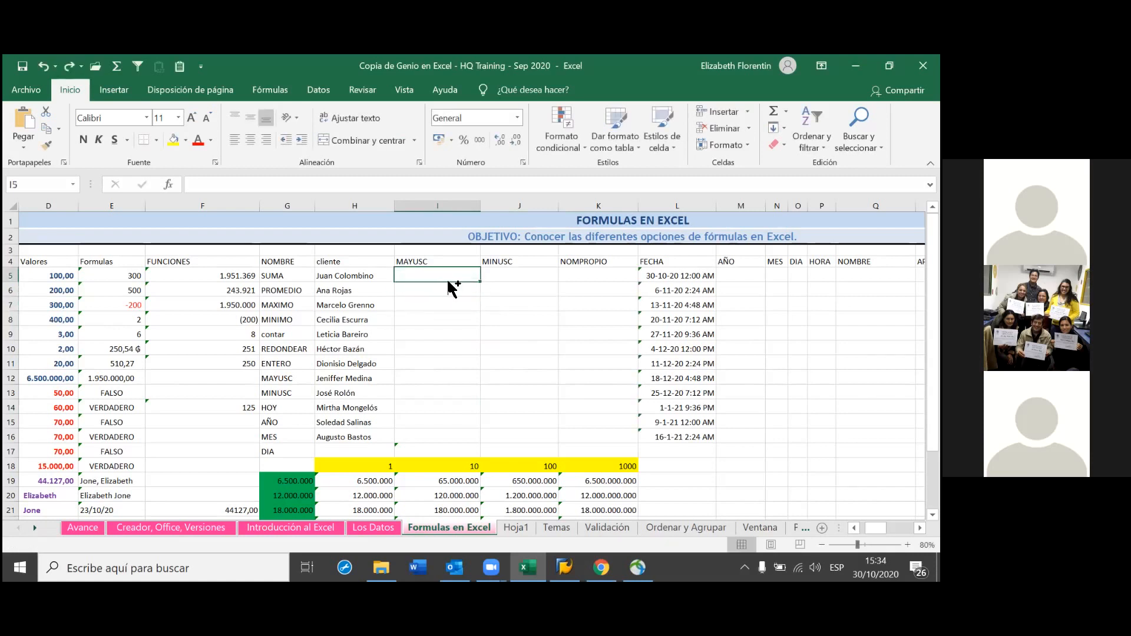
key(ctrl+z)
key(ctrl+z)
key(ctrl+z)
key(ctrl+z)
key(ctrl+z)
key(ctrl+z)
key(ctrl+z)
key(ctrl+z)
key(ctrl+z)
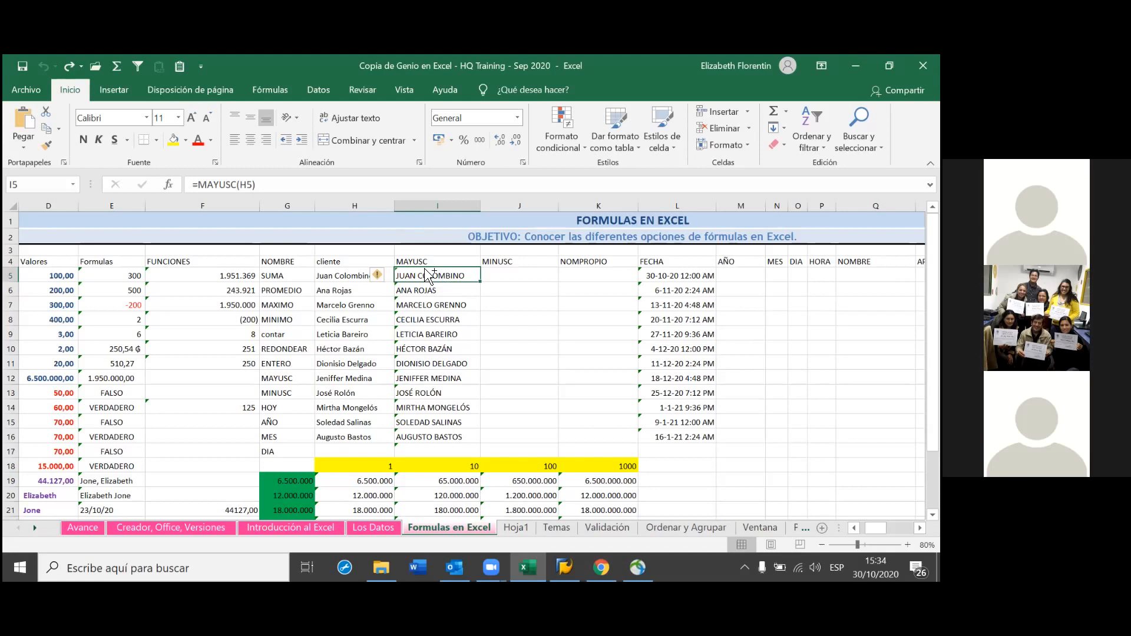
key(ctrl+shift+Down)
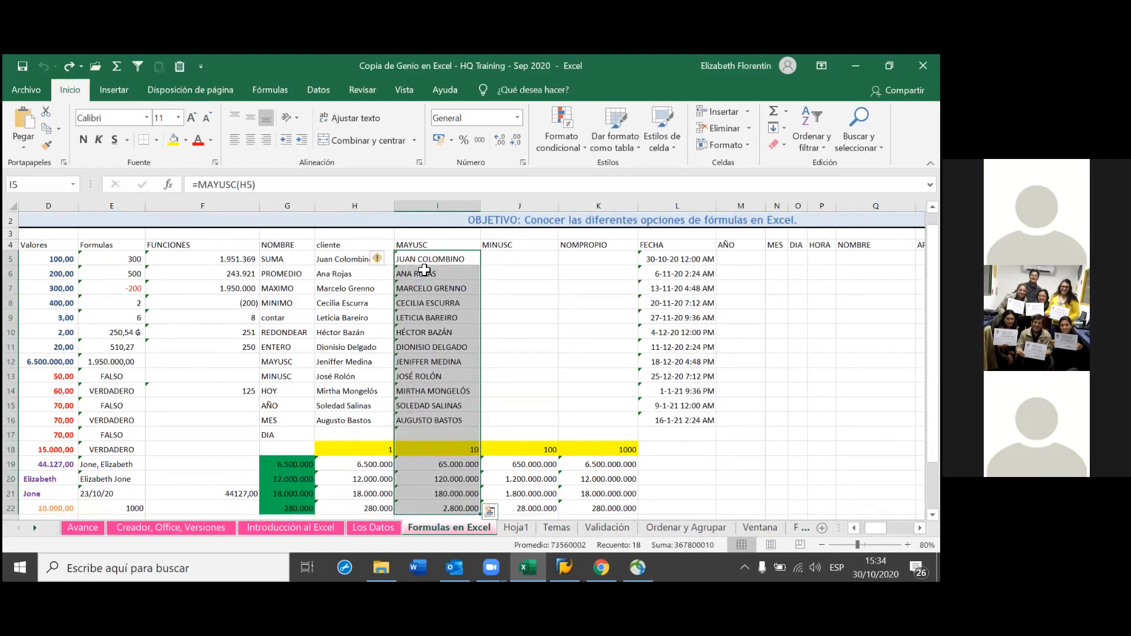
Select the MAYUSC range I5:I16 and clear only the formula in I16
click(452, 408)
drag(465, 424, 437, 259)
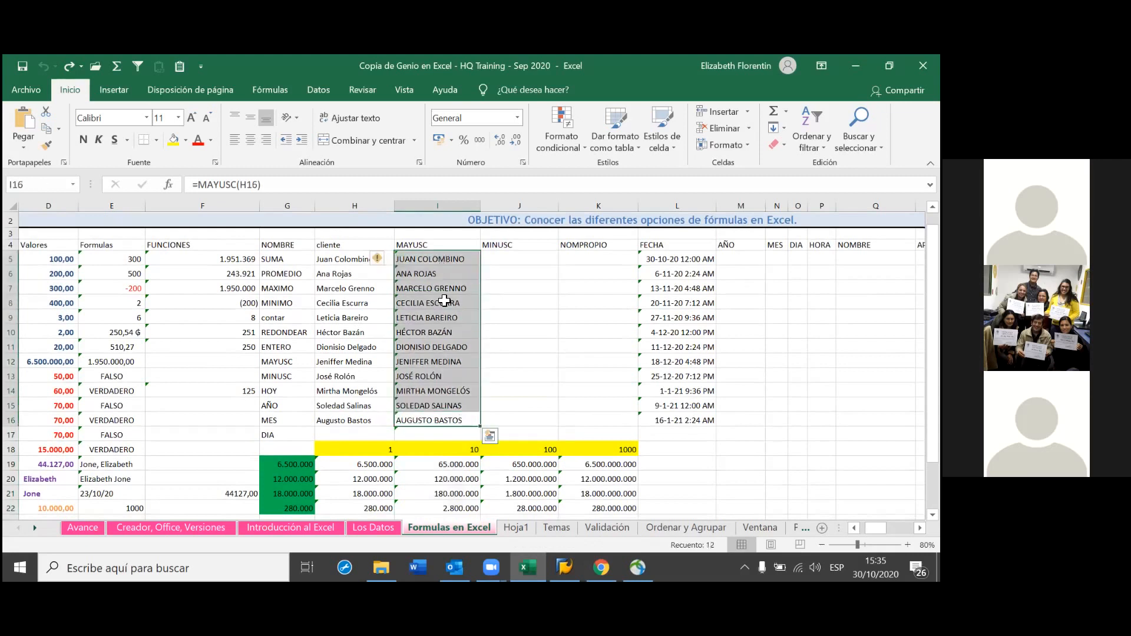
right_click(443, 412)
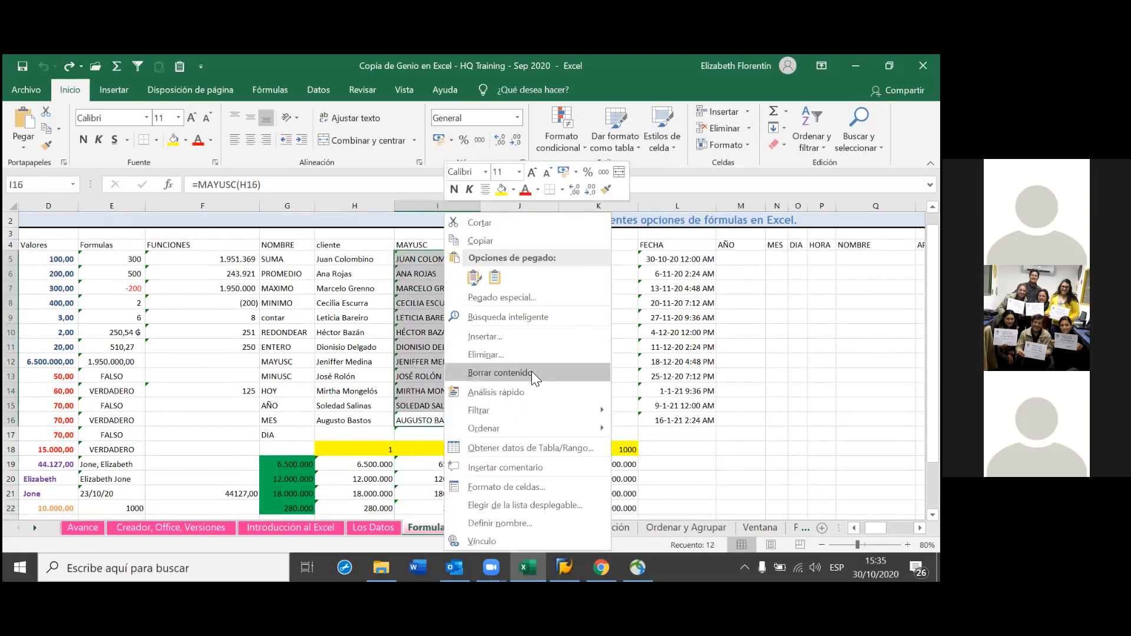
key(Escape)
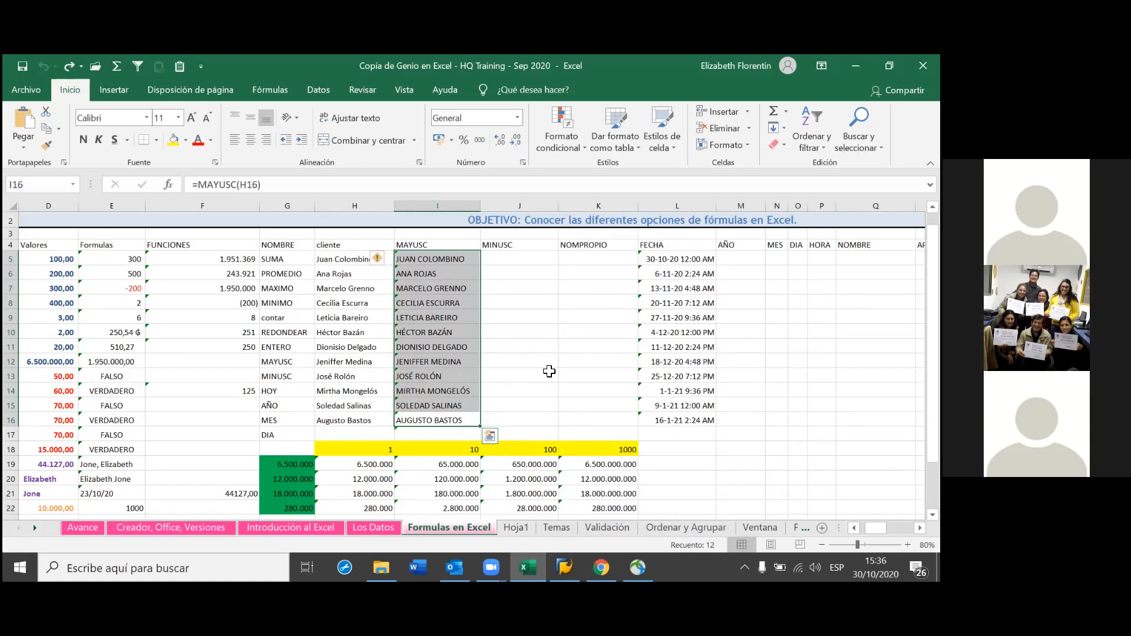
key(BackSpace)
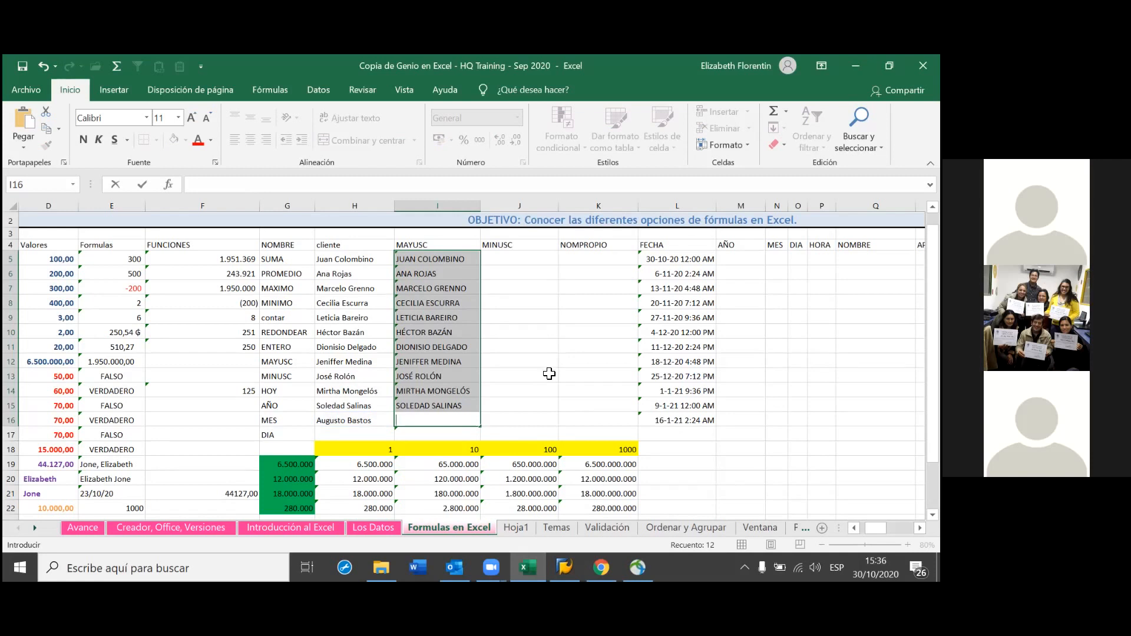
Delete the MAYUSC formulas in I5:I15 and select cell I5
key(Escape)
drag(457, 408, 434, 253)
key(Delete)
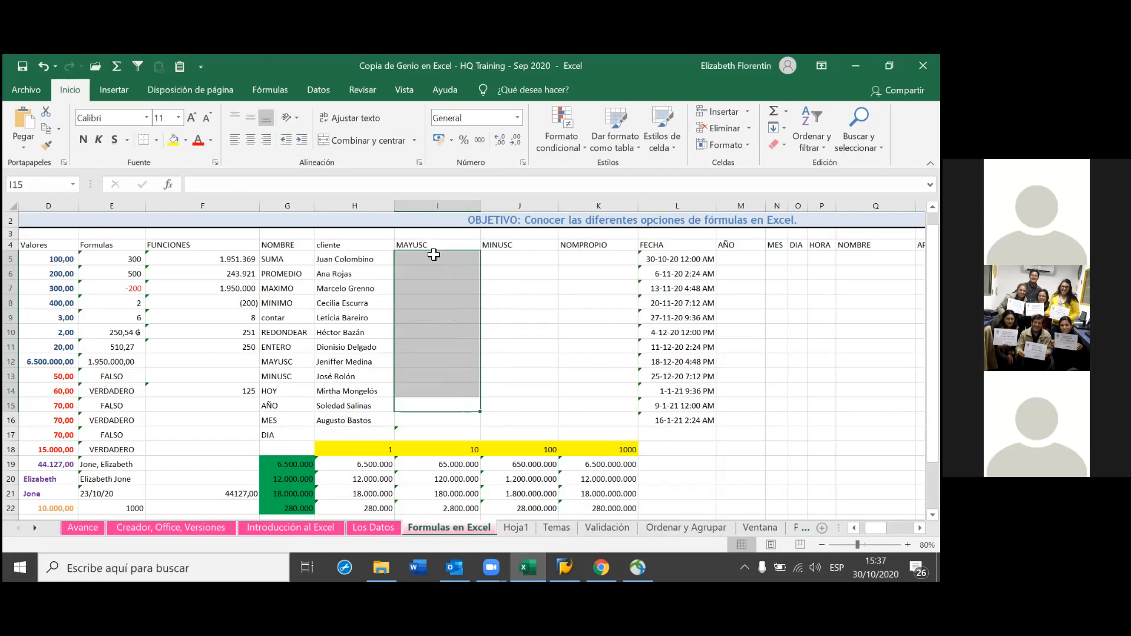
click(434, 253)
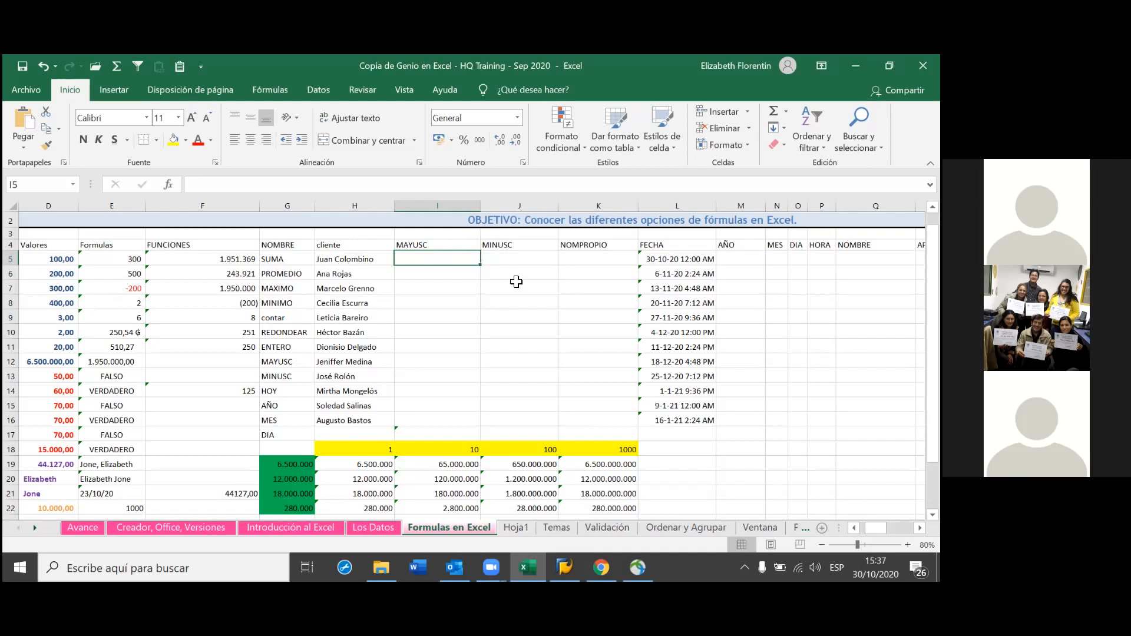
Start Insert Function for cell I5 and clear the function search box
click(168, 188)
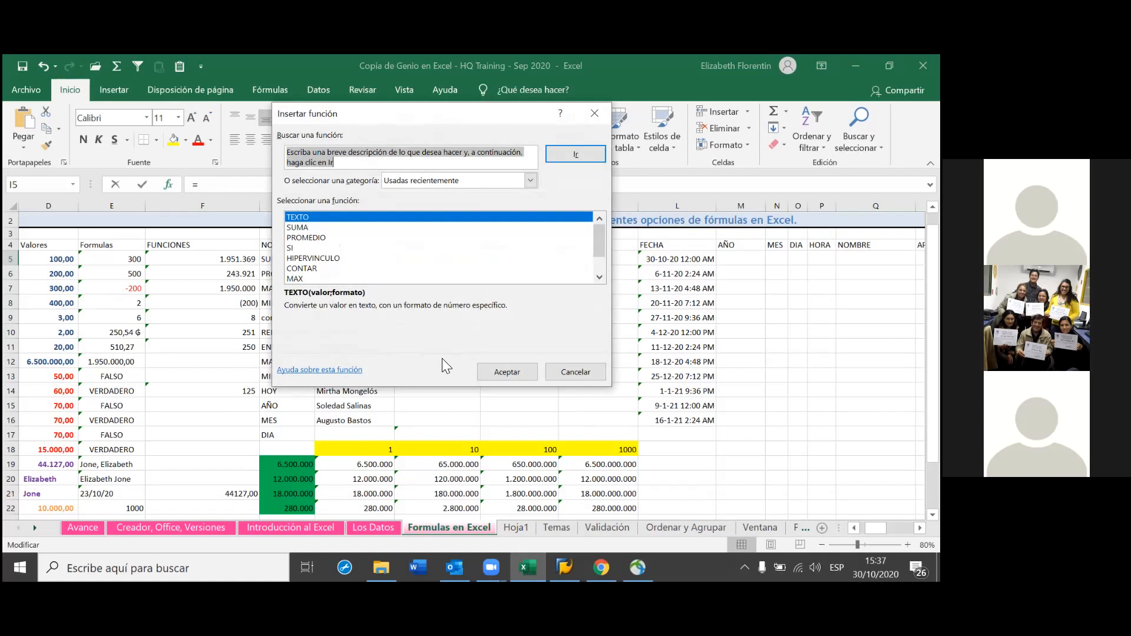
drag(601, 244, 597, 278)
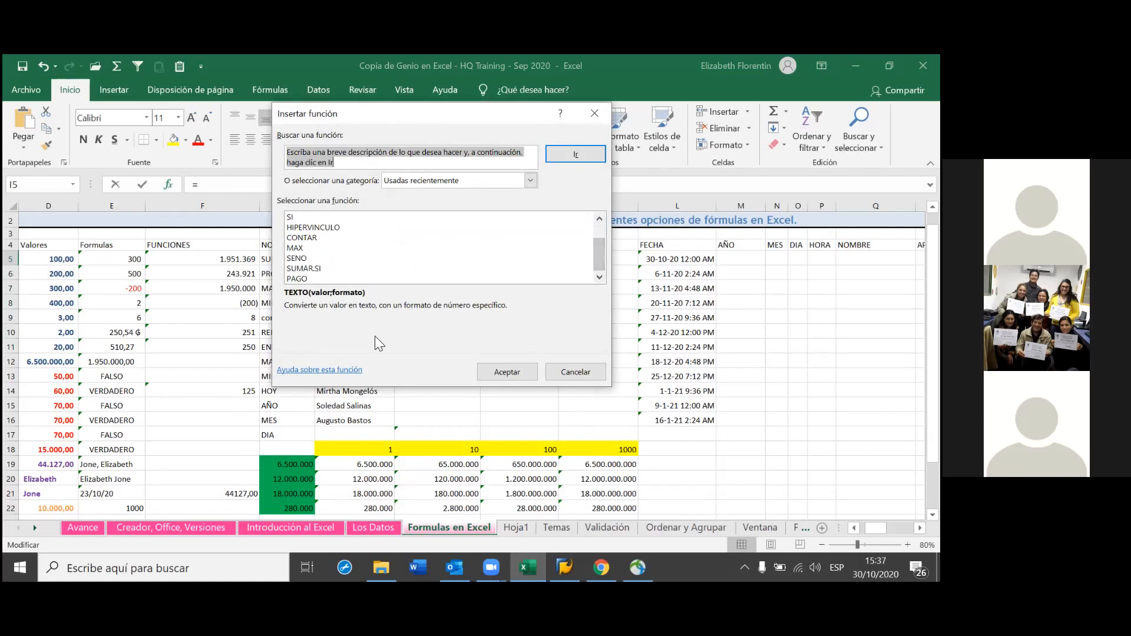
scroll(406, 266, up, 1)
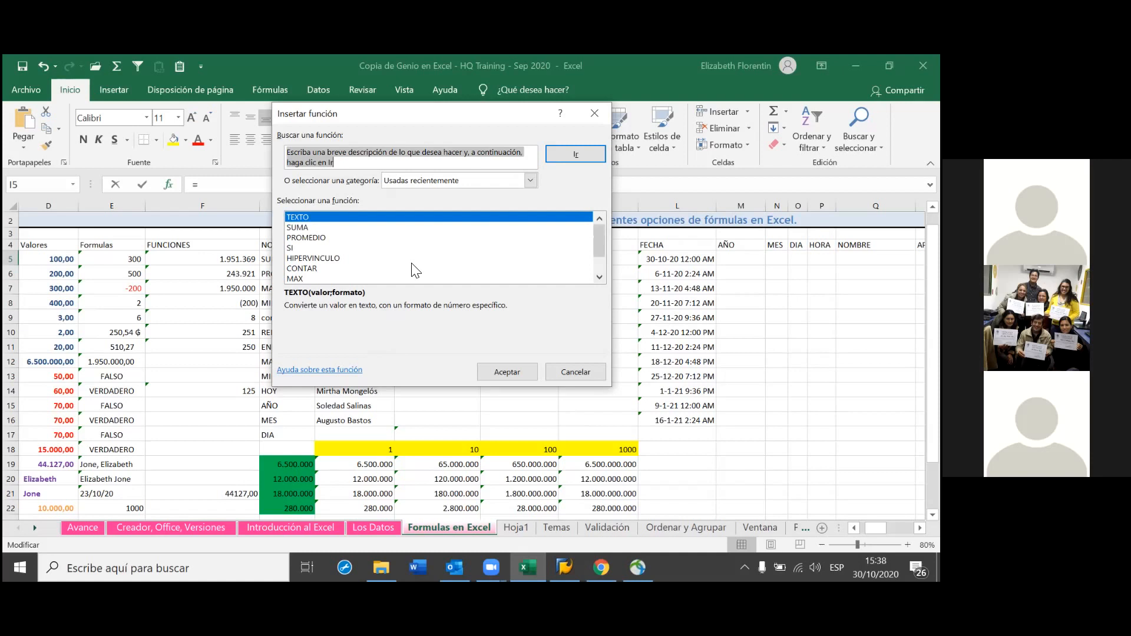
key(BackSpace)
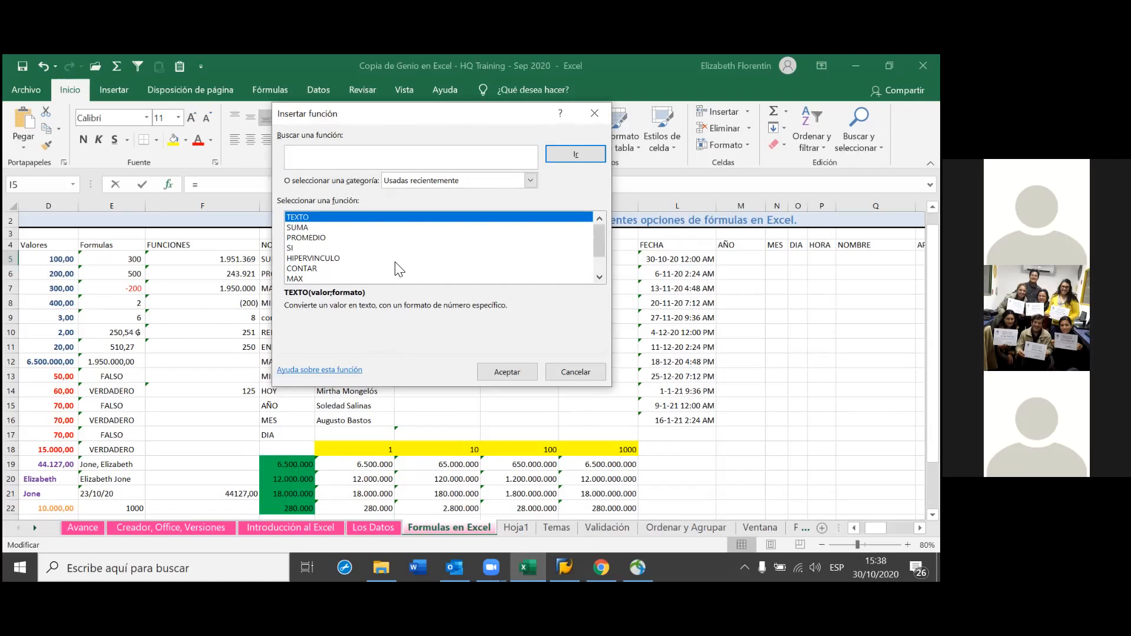
Filter the function category to Texto and choose MAYUSC
click(529, 181)
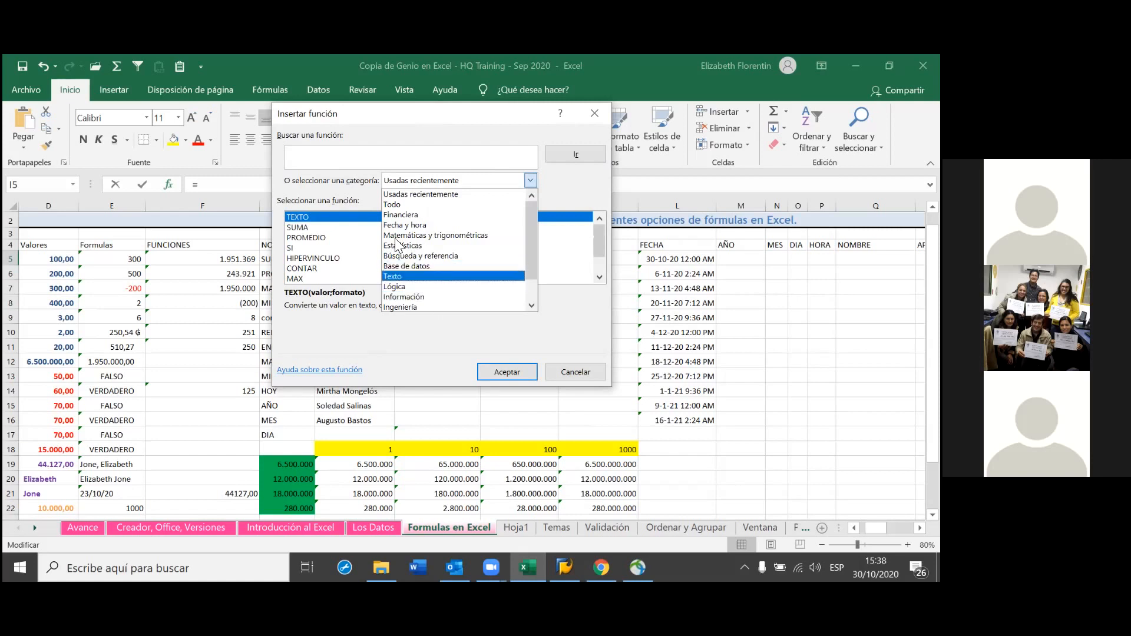
key(Return)
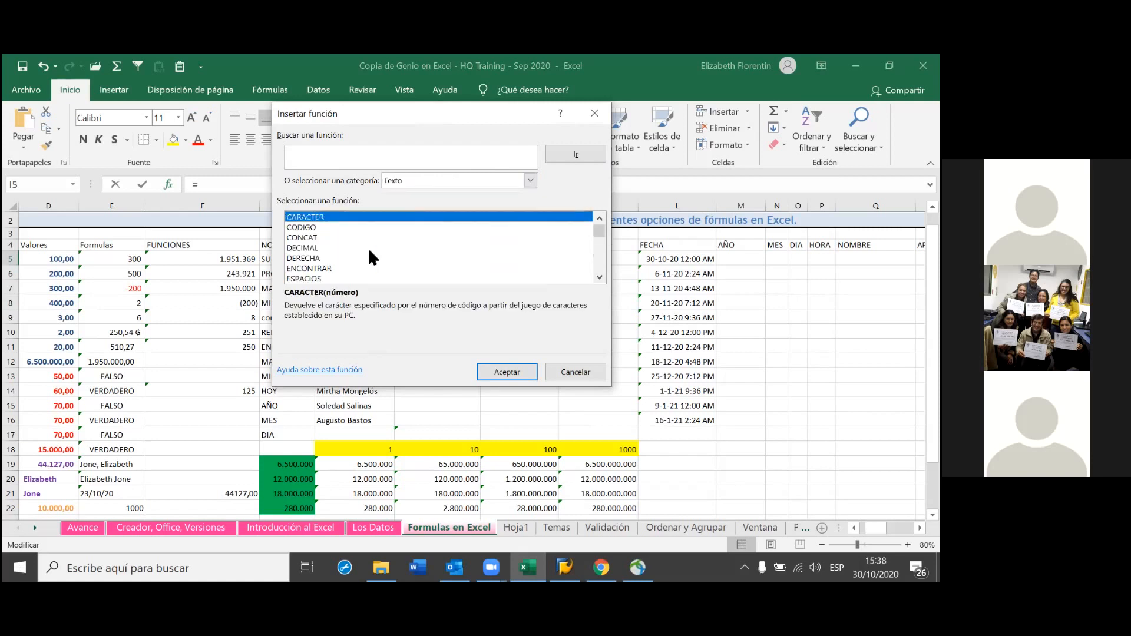
scroll(370, 258, down, 1)
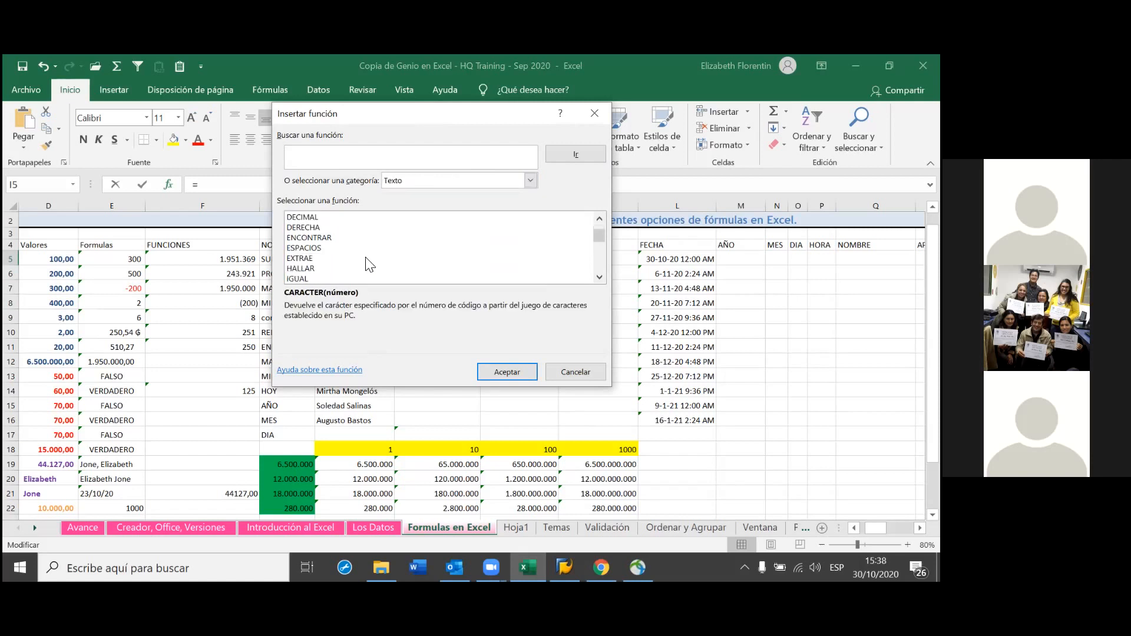
scroll(369, 264, down, 1)
scroll(370, 265, down, 3)
scroll(370, 265, down, 2)
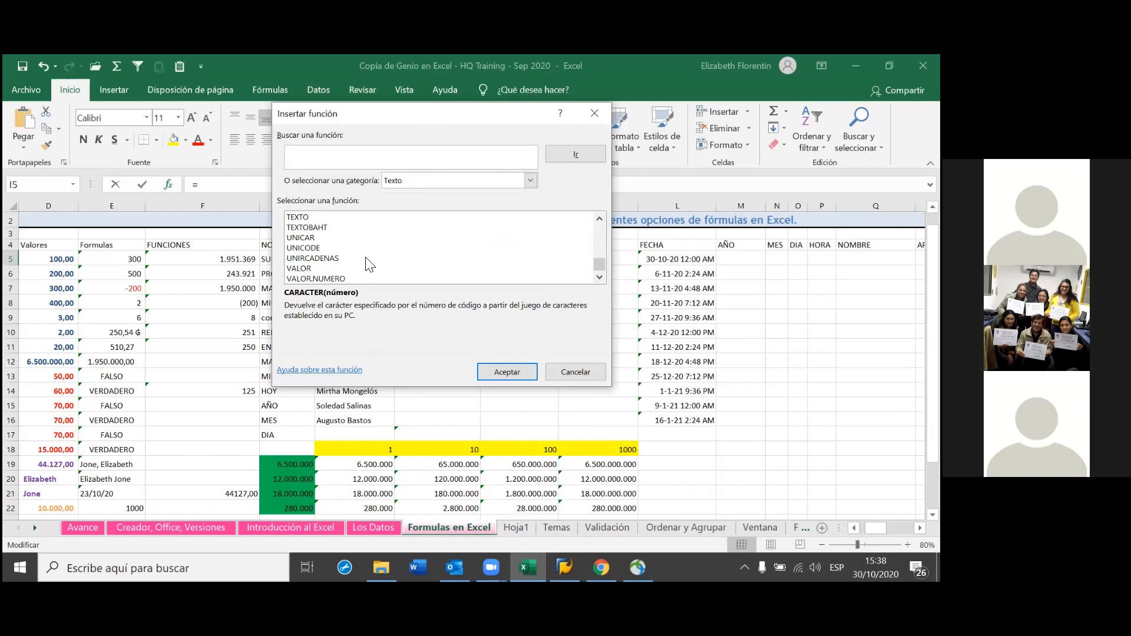
scroll(370, 265, up, 3)
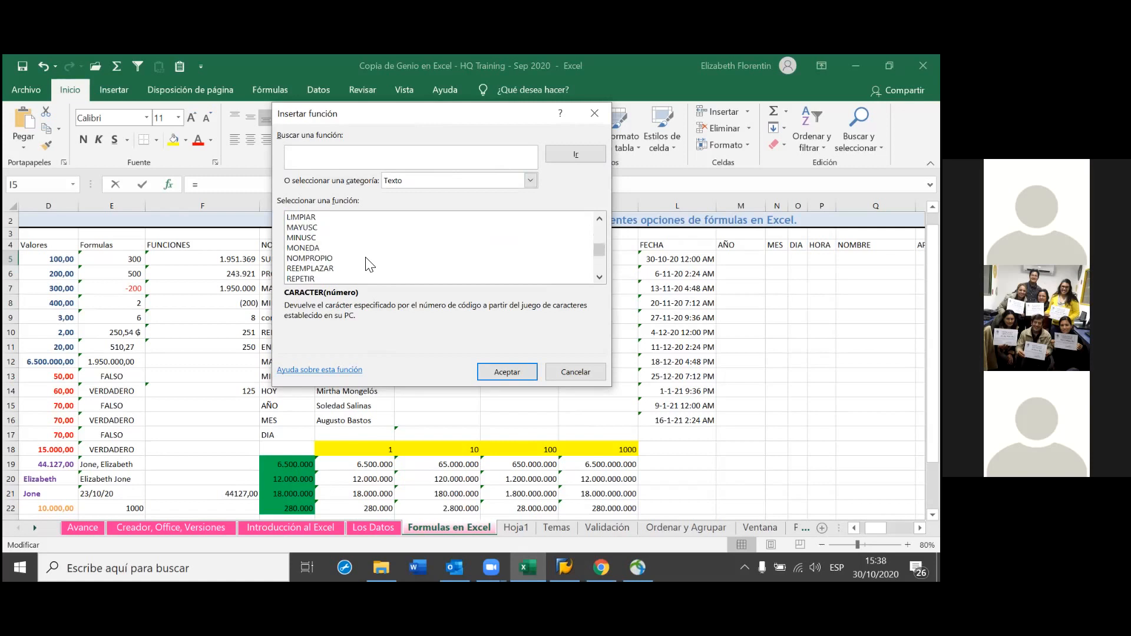
click(305, 229)
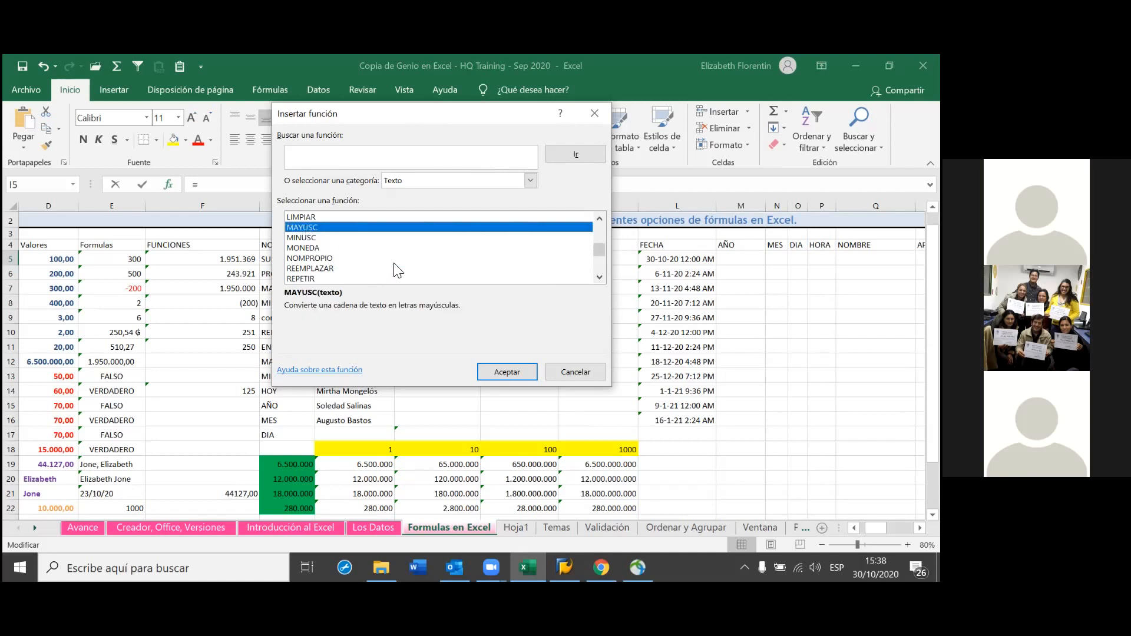
click(506, 372)
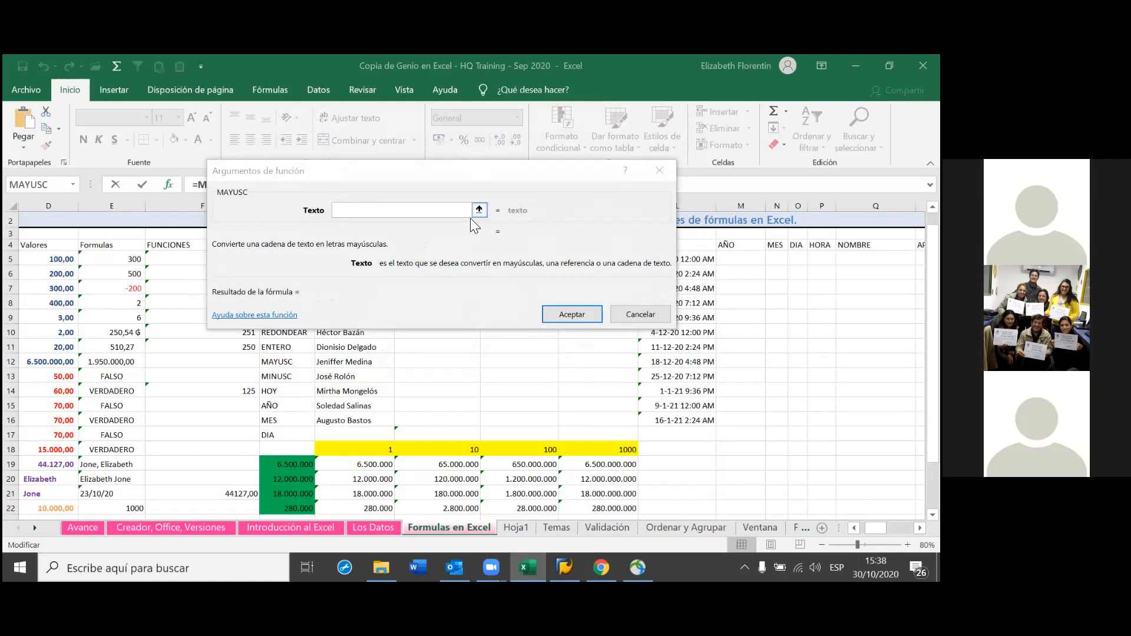
Set the MAYUSC Texto argument to cell H5 and accept the formula in I5
click(422, 212)
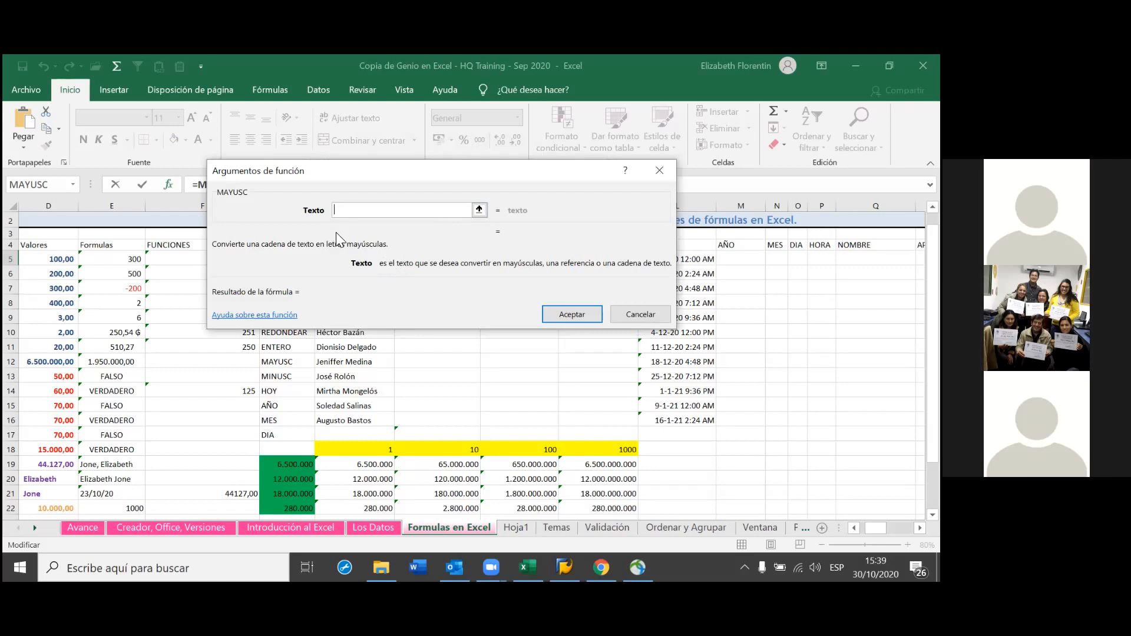
click(479, 210)
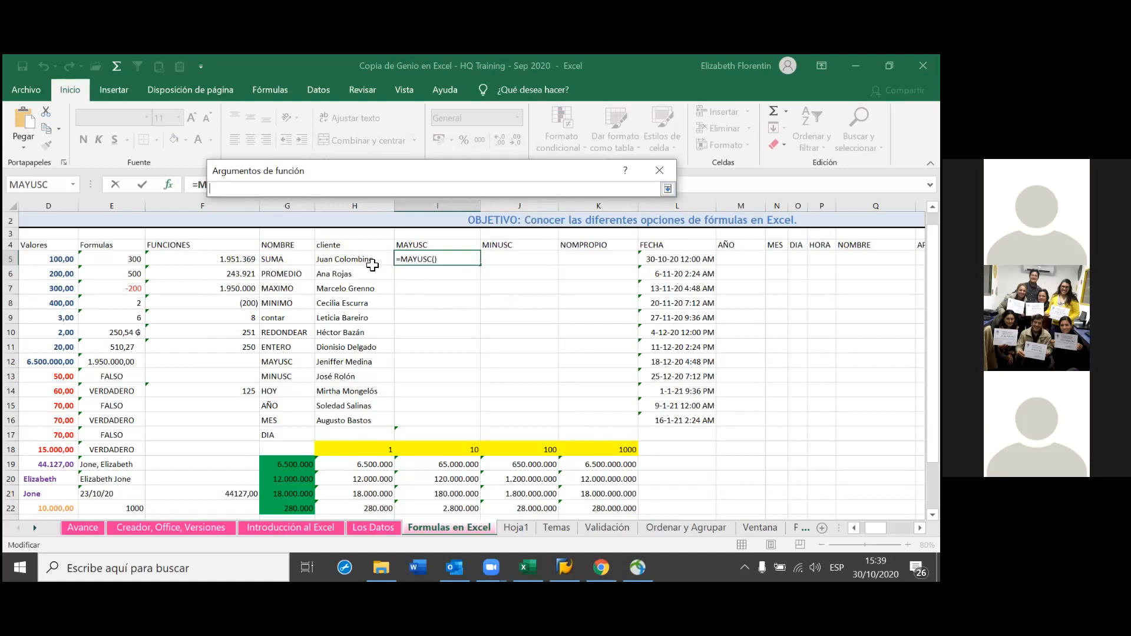
click(372, 265)
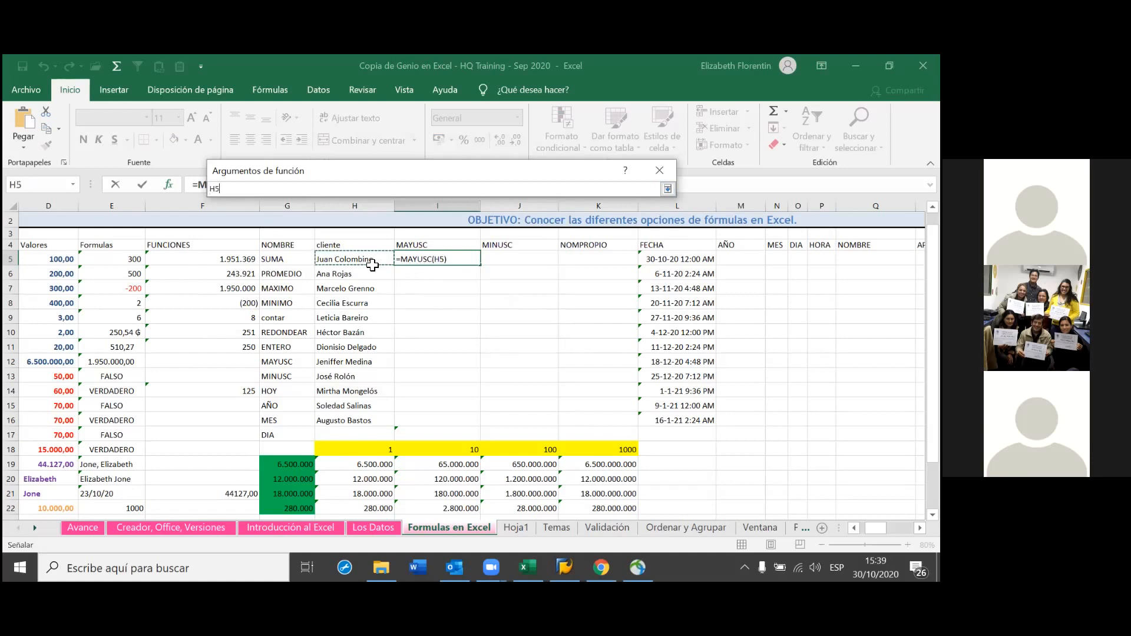
click(372, 265)
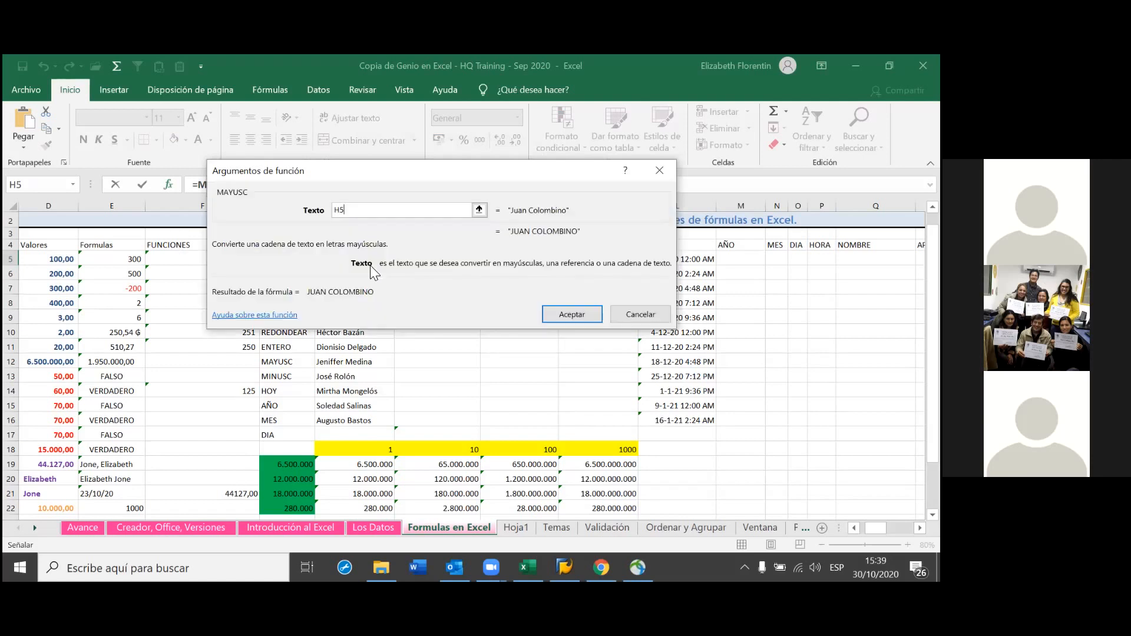
click(566, 314)
Fill =MAYUSC(H5) down from I5 to I16, then select cell J5
drag(480, 265, 463, 425)
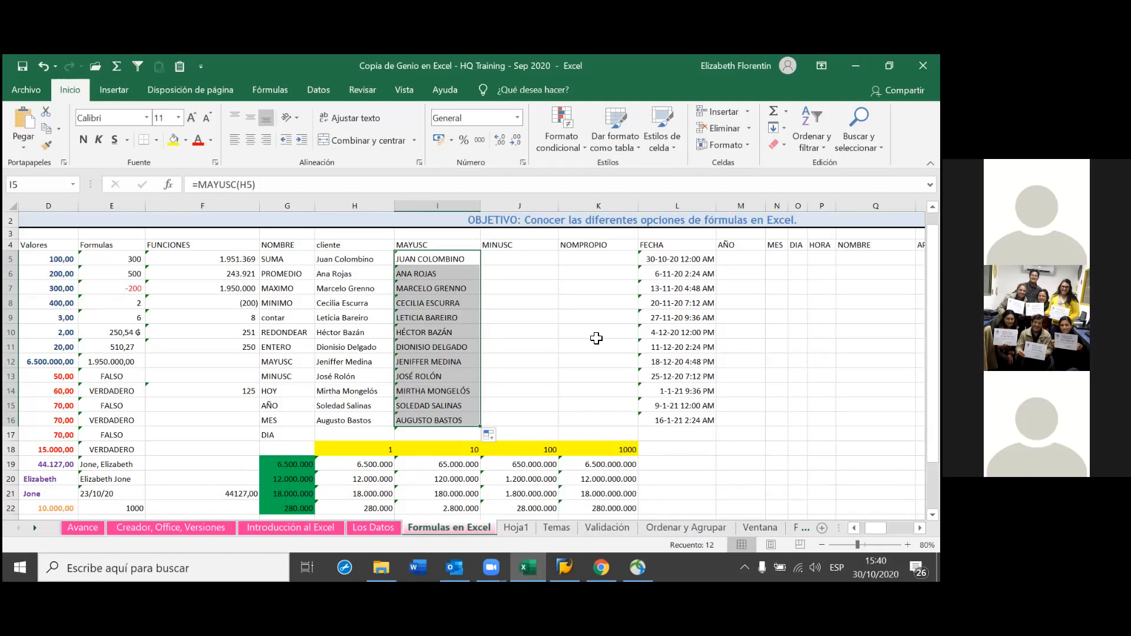
click(516, 260)
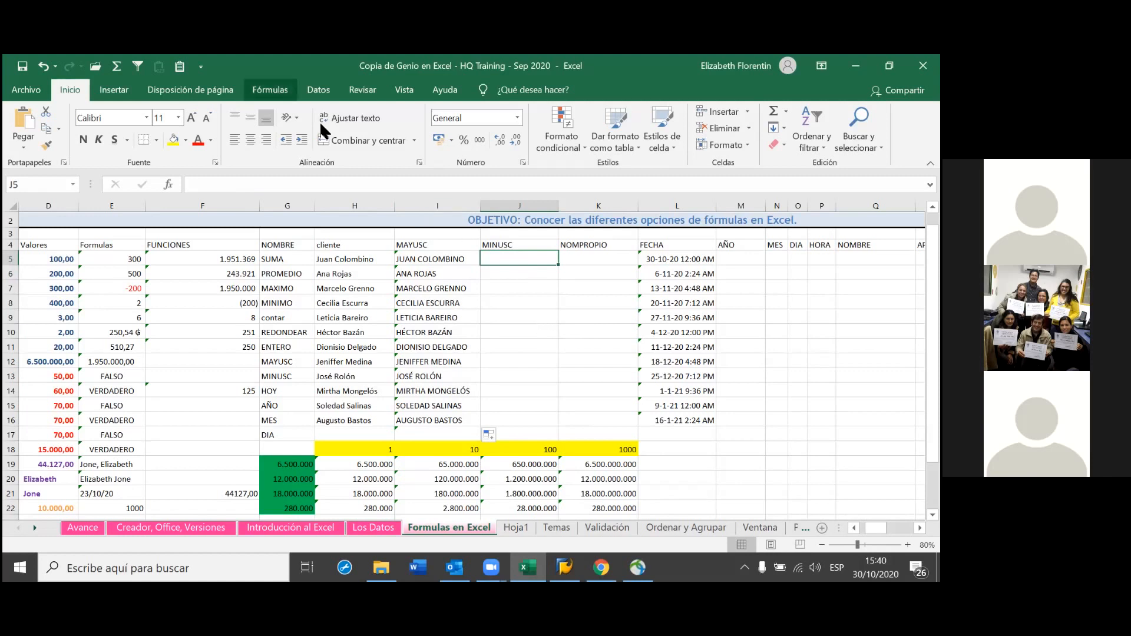
Insert the MINUSC function into J5 from the Fórmulas tab's Texto library
click(270, 89)
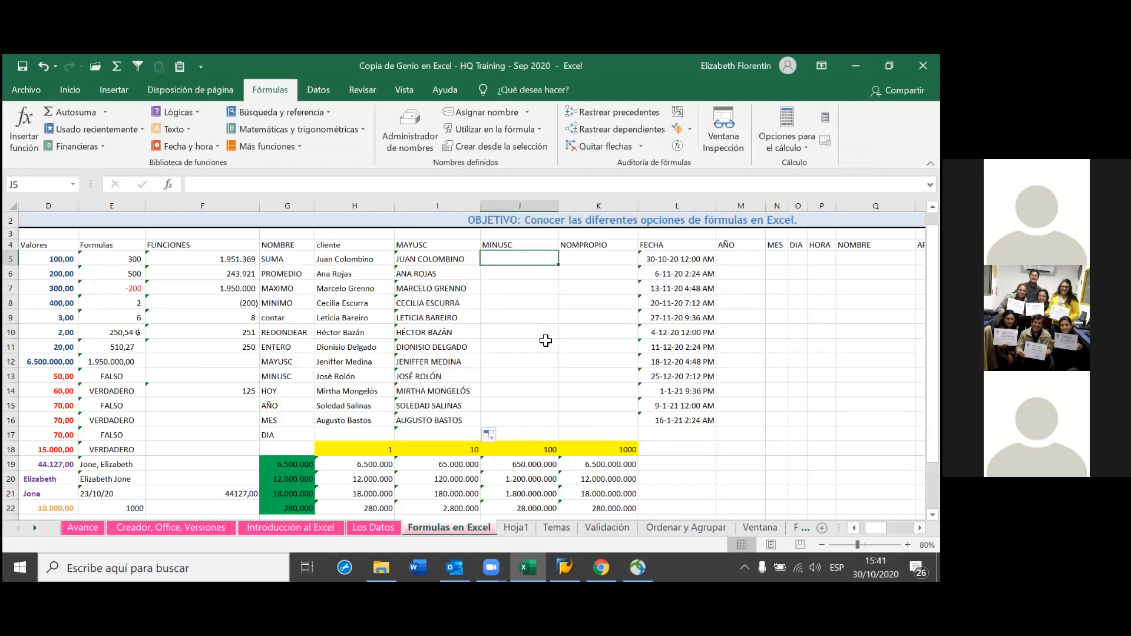
click(174, 129)
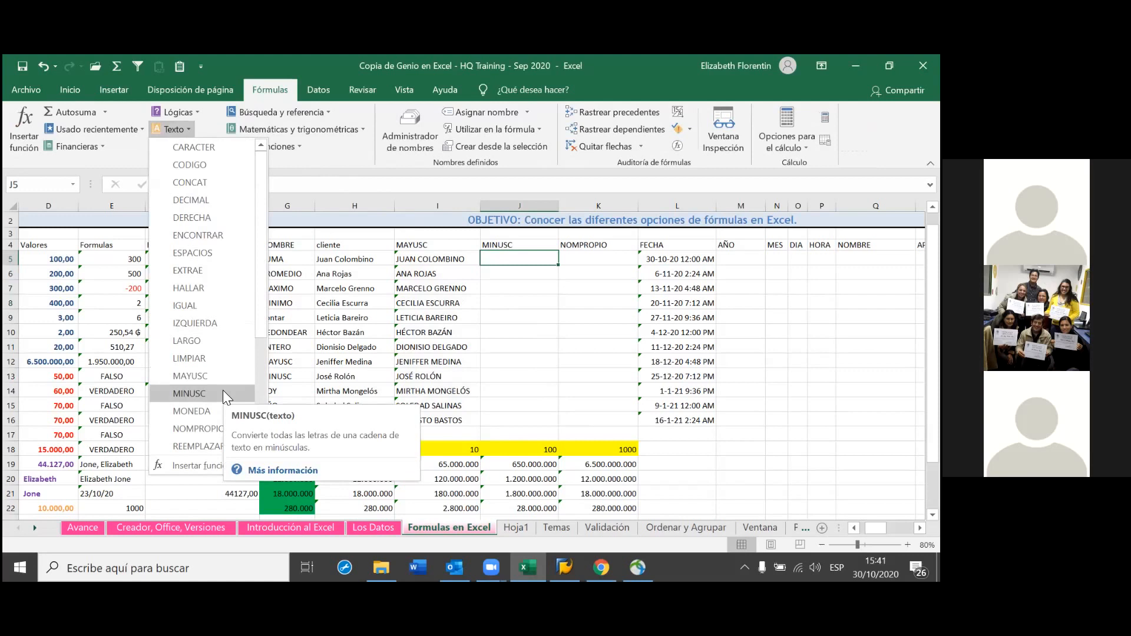
click(224, 391)
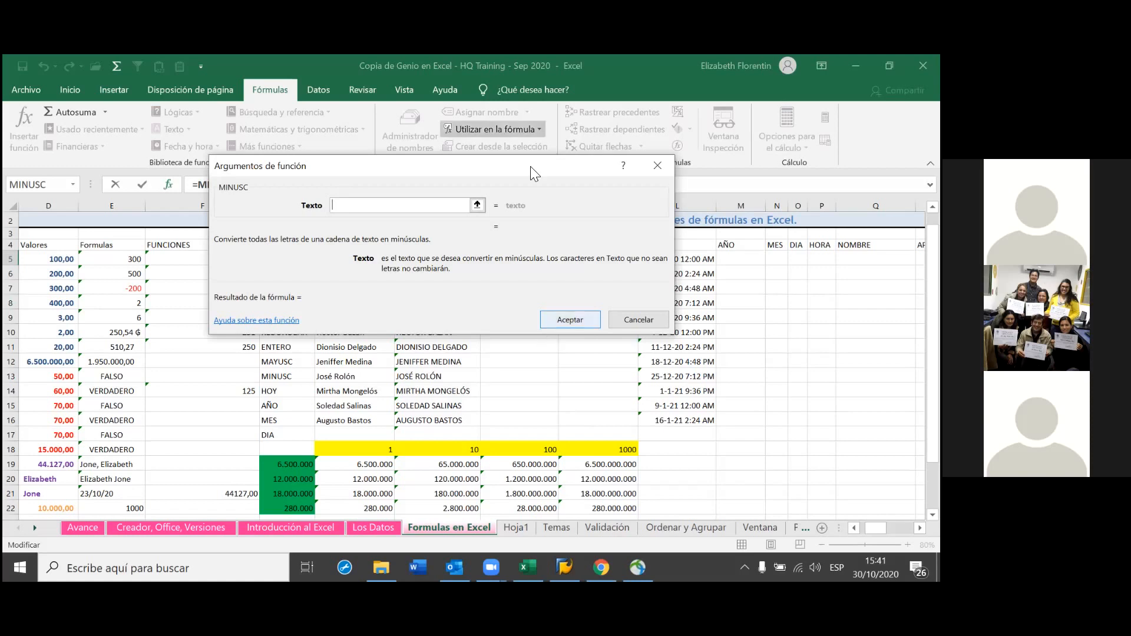
Point the MINUSC Texto argument to cell I5 and accept the formula in J5
click(478, 205)
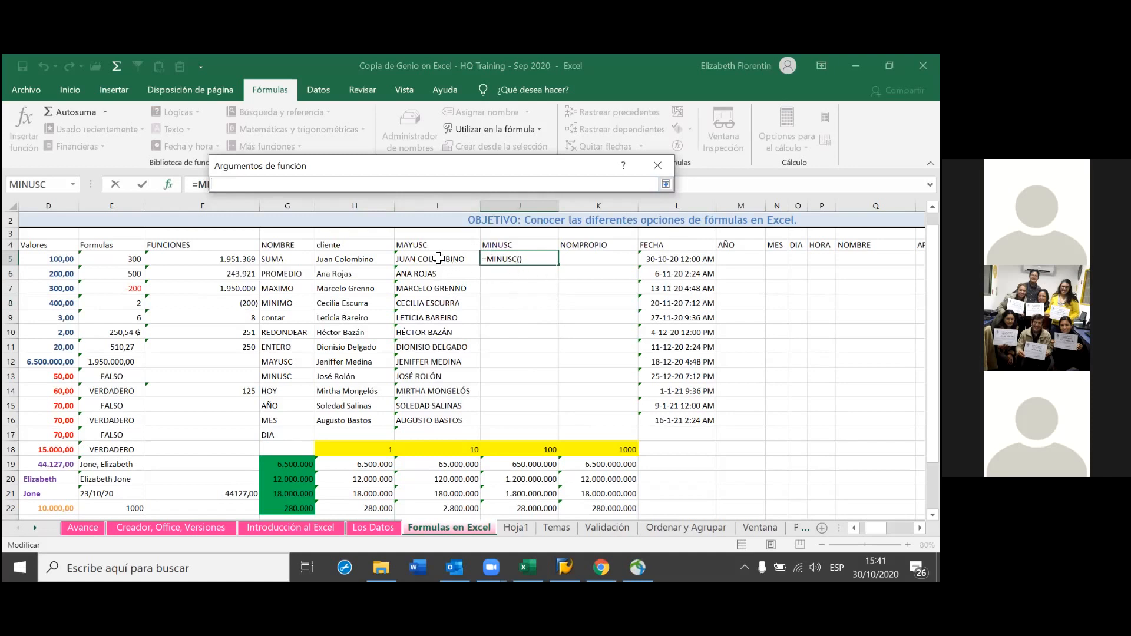
click(521, 248)
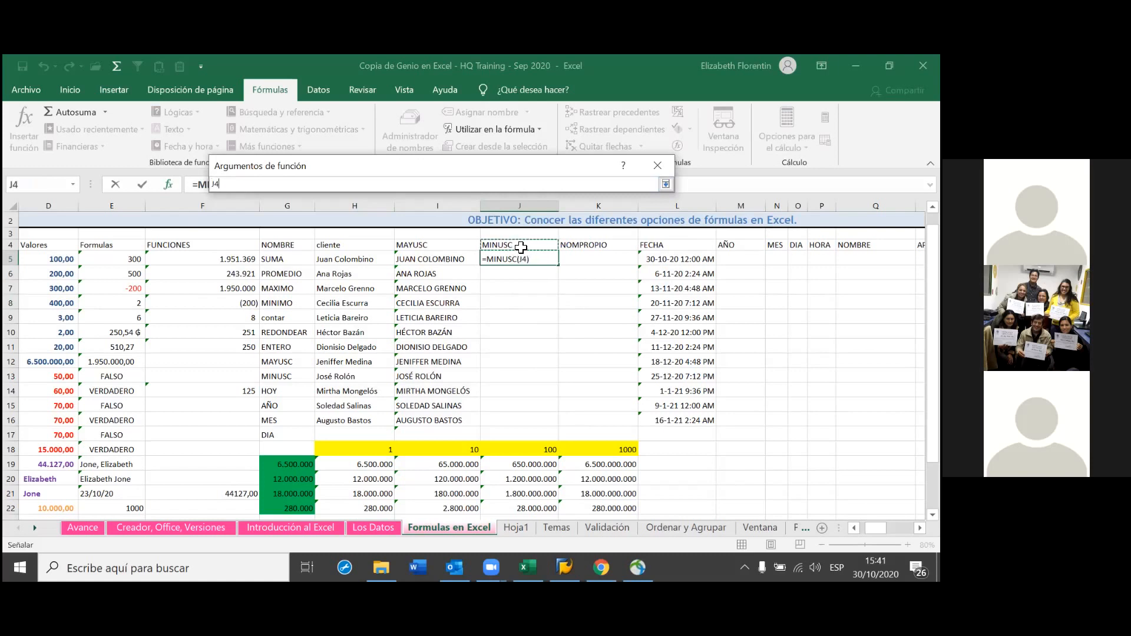
click(569, 259)
click(545, 262)
click(516, 246)
click(454, 261)
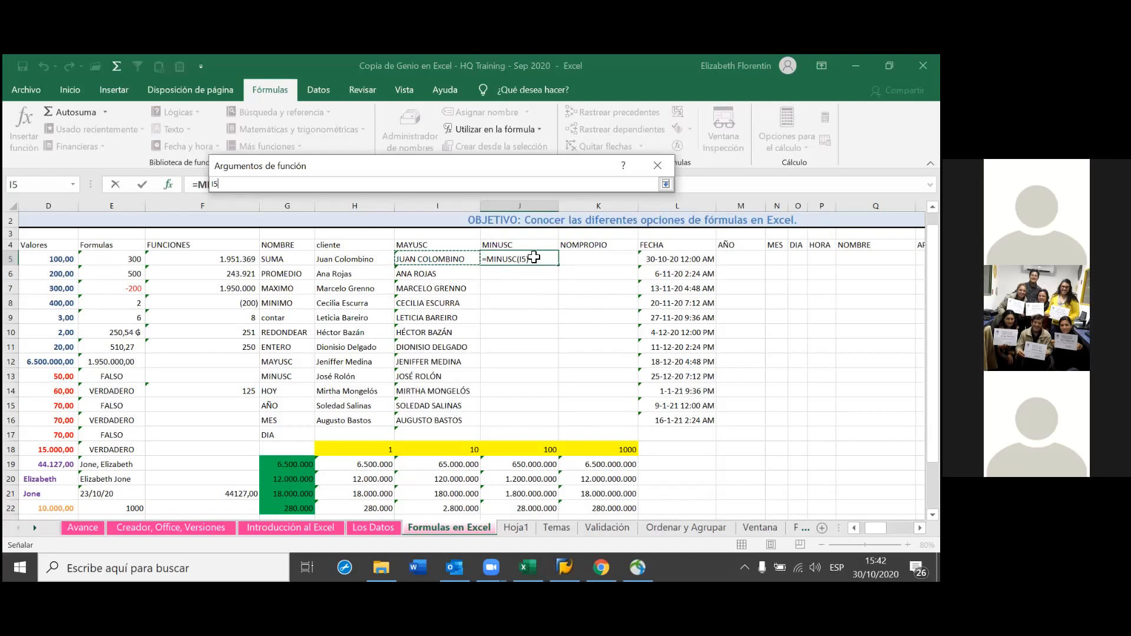
key(Return)
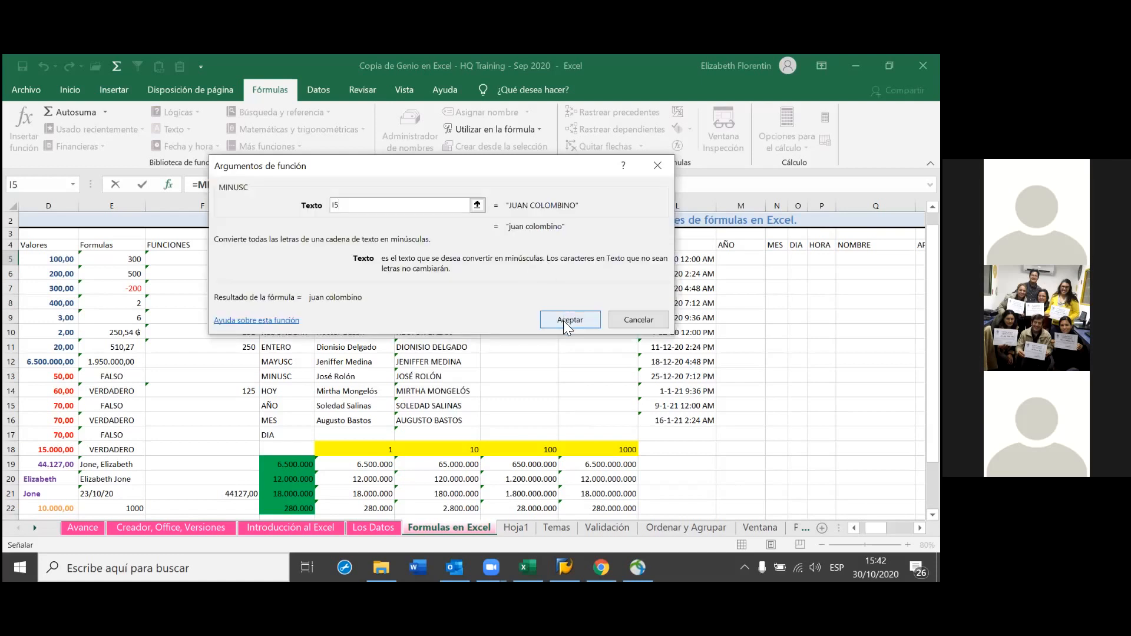
click(570, 319)
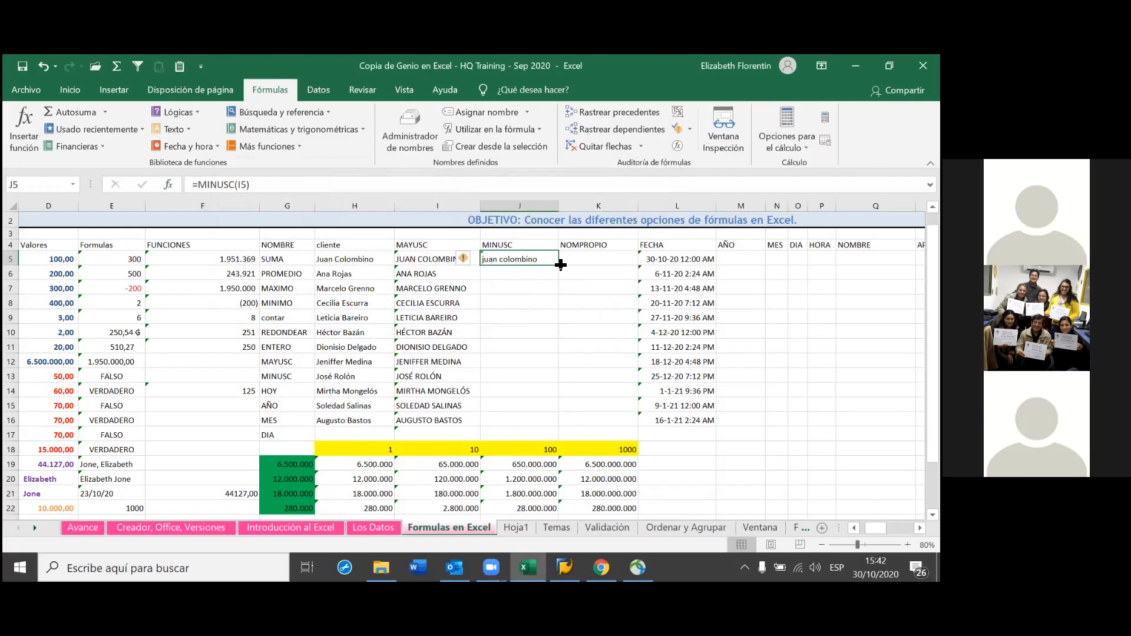
Copy J5's =MINUSC formula down to row 17 and check the formula in J10
drag(558, 265, 557, 439)
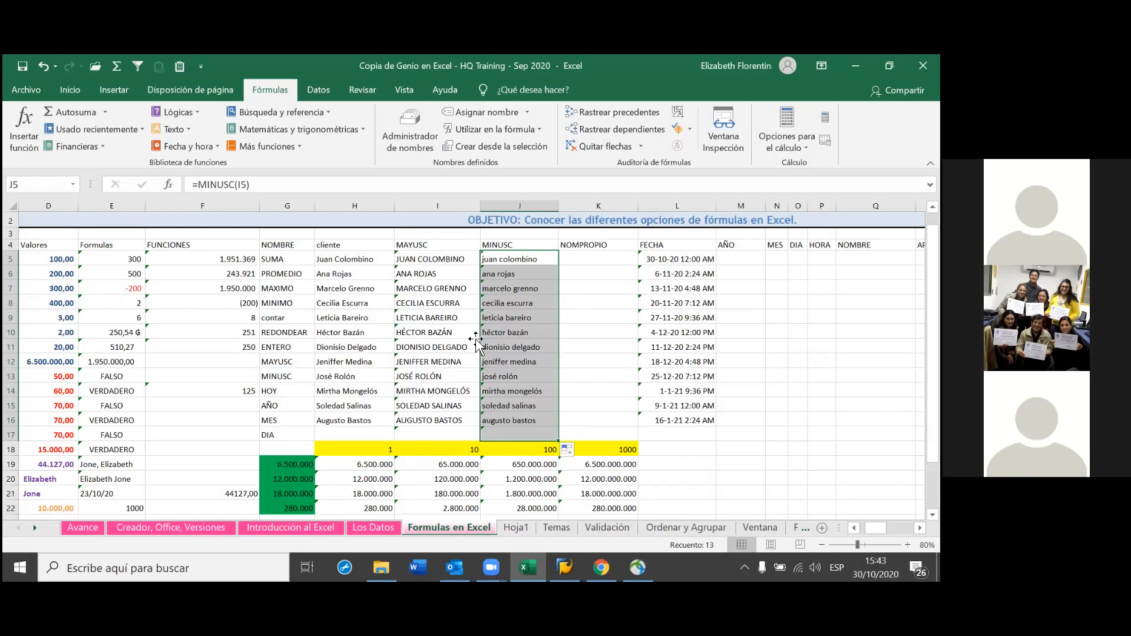
click(511, 329)
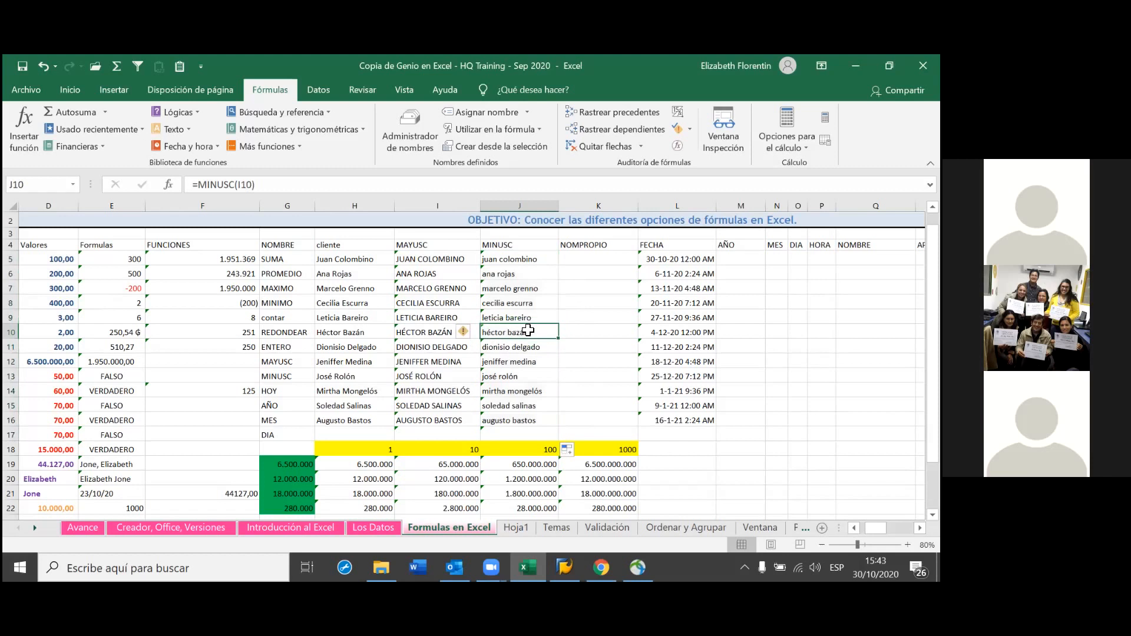
double_click(533, 333)
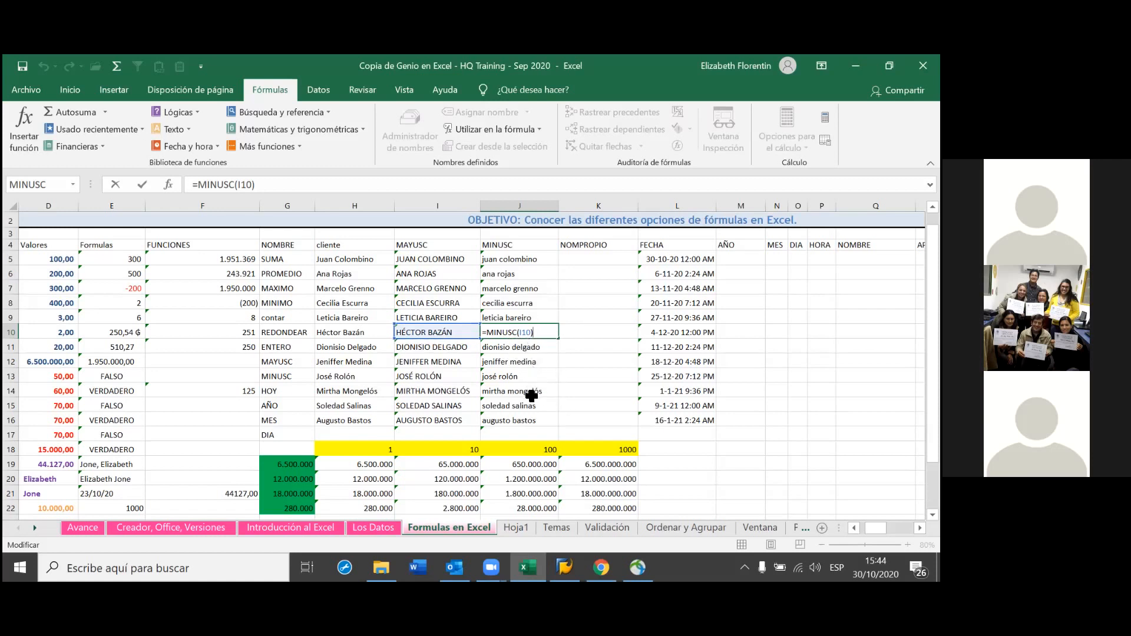
key(Return)
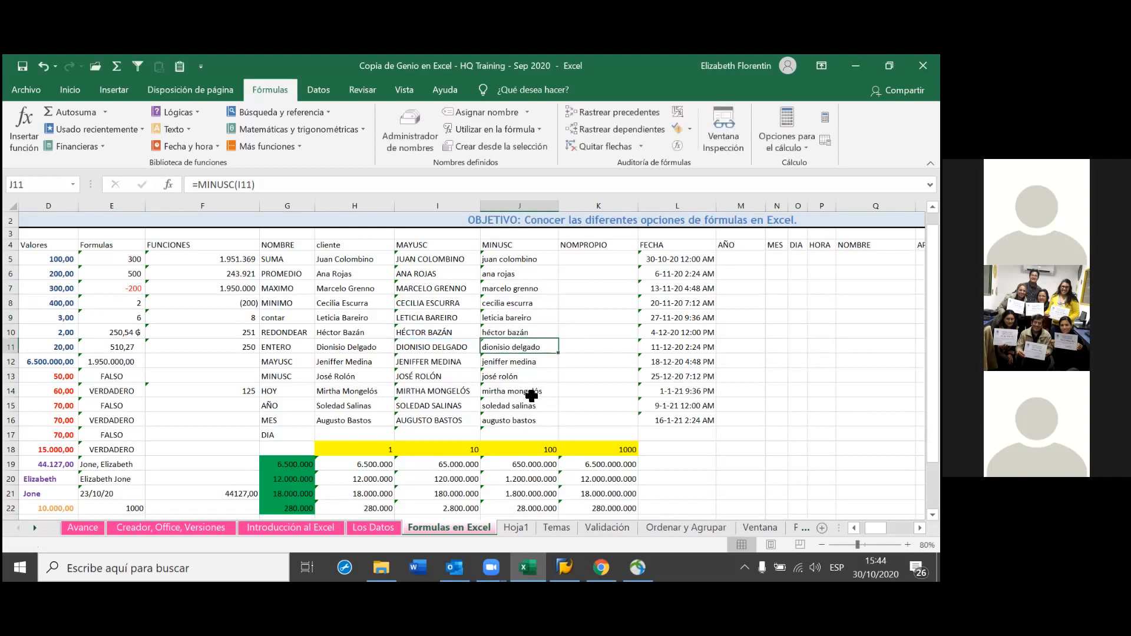
click(436, 332)
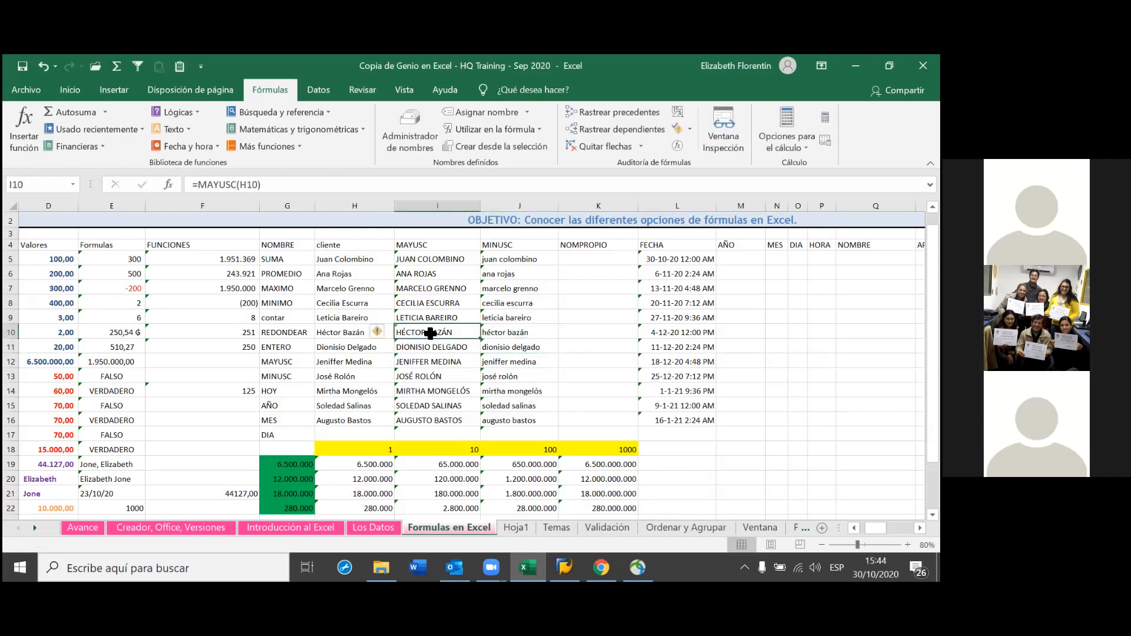
double_click(412, 332)
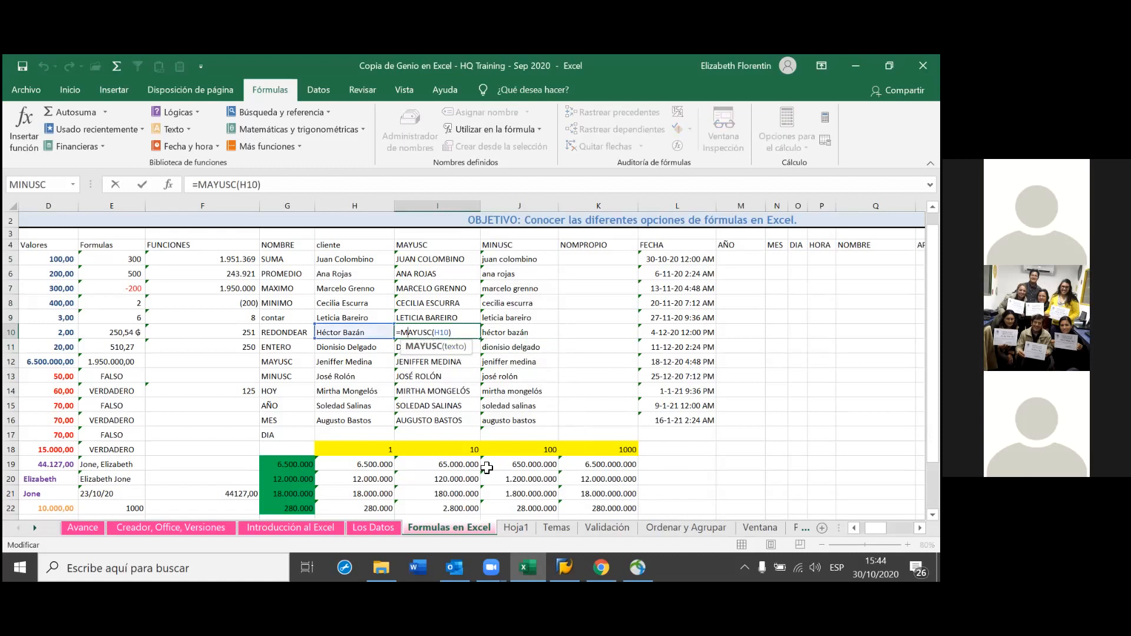
click(363, 336)
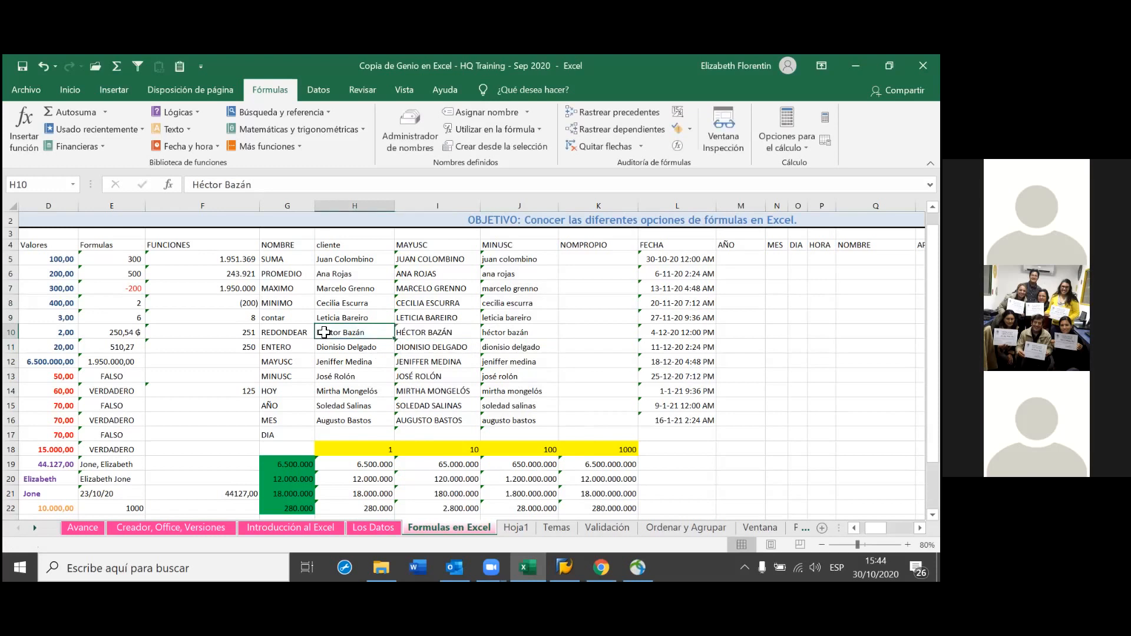
double_click(324, 332)
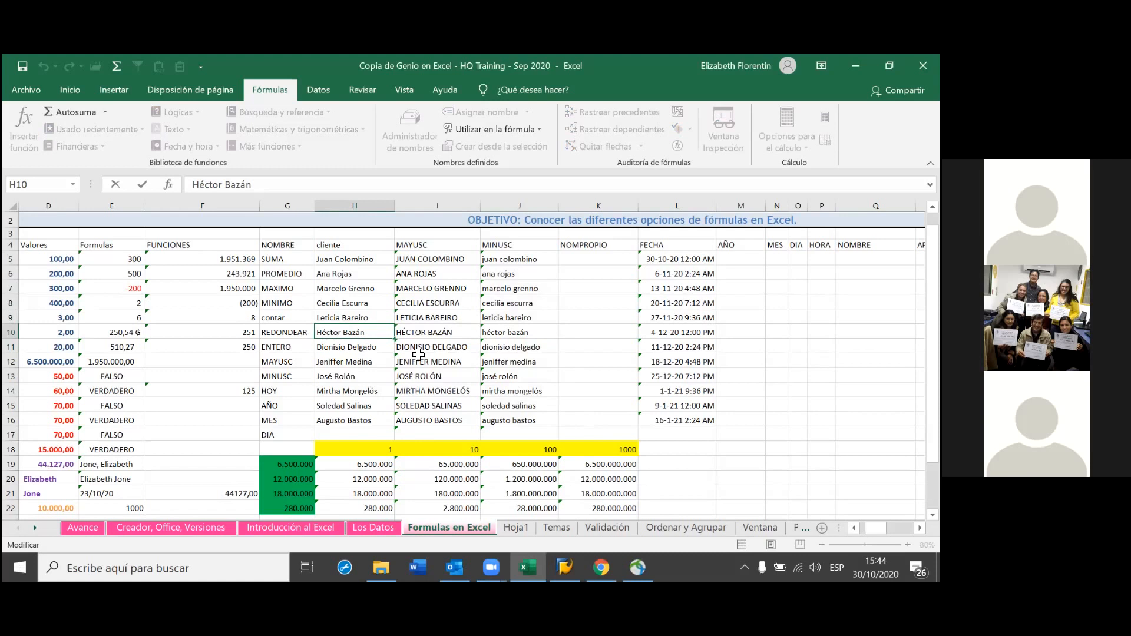
key(BackSpace)
text(e)
key(Return)
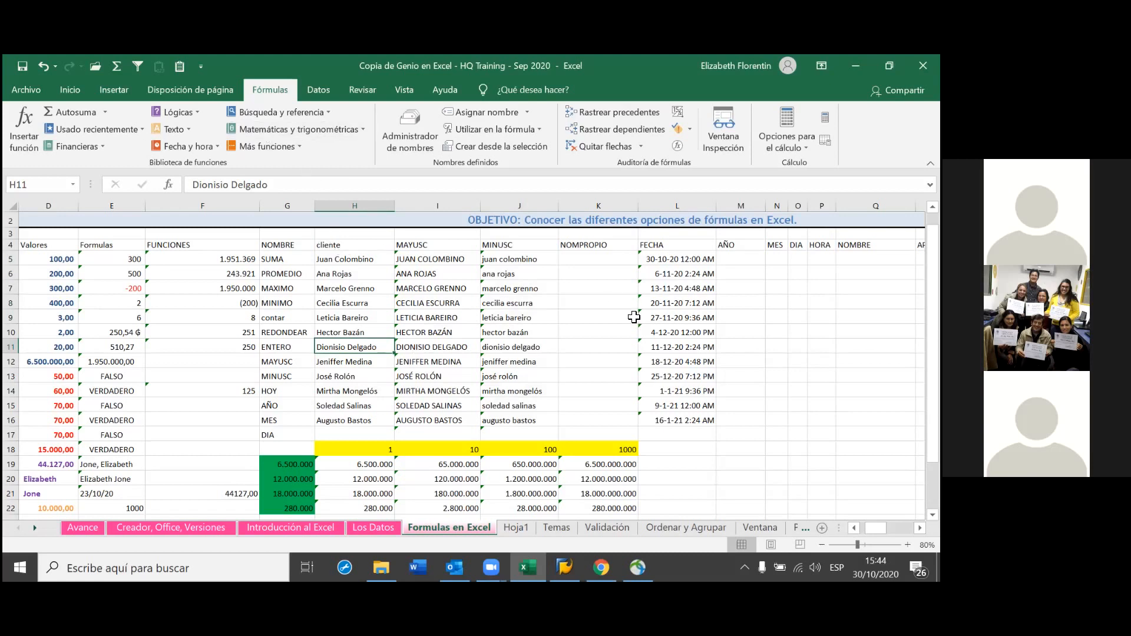
Enter =NOMPROPIO(J5) in K5, picking NOMPROPIO from the =nom autocomplete list
click(592, 258)
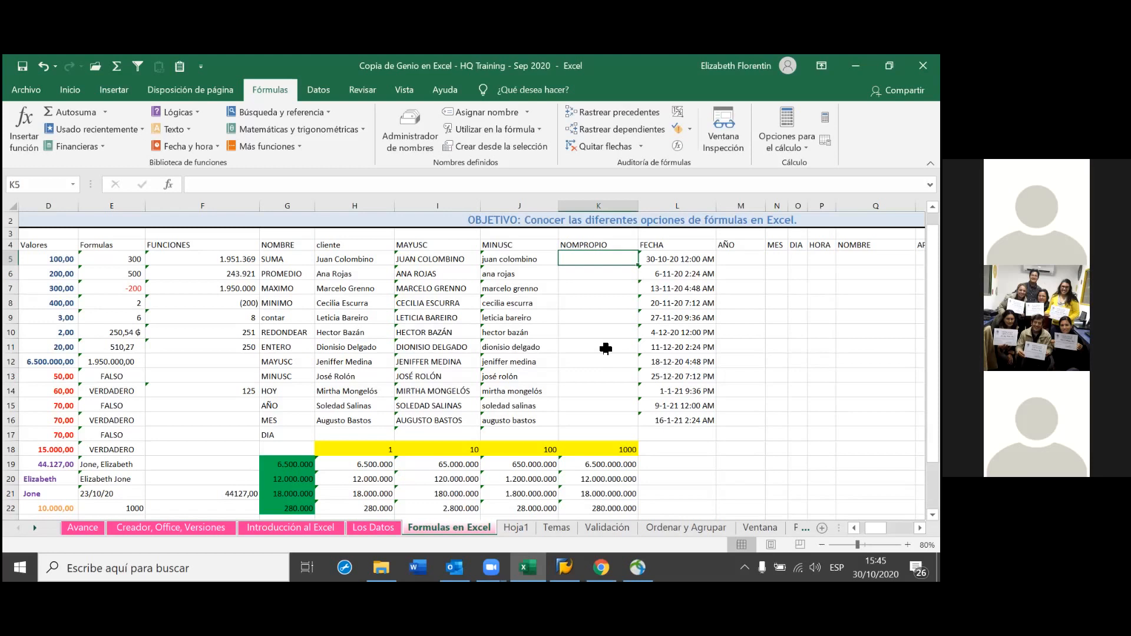
text(=)
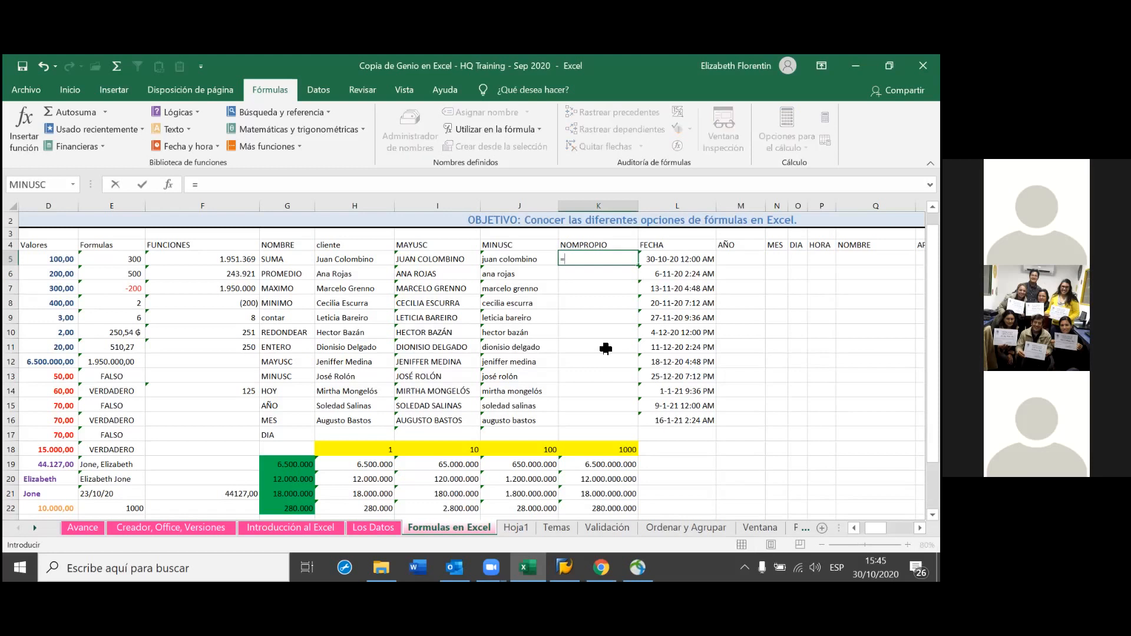
text(n)
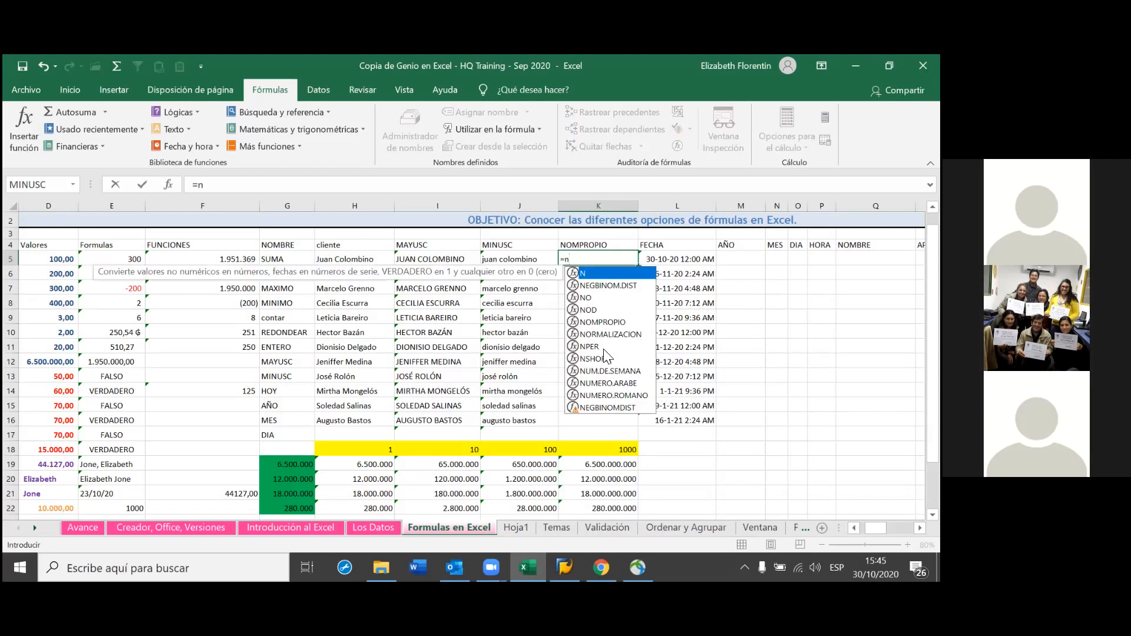
text(om)
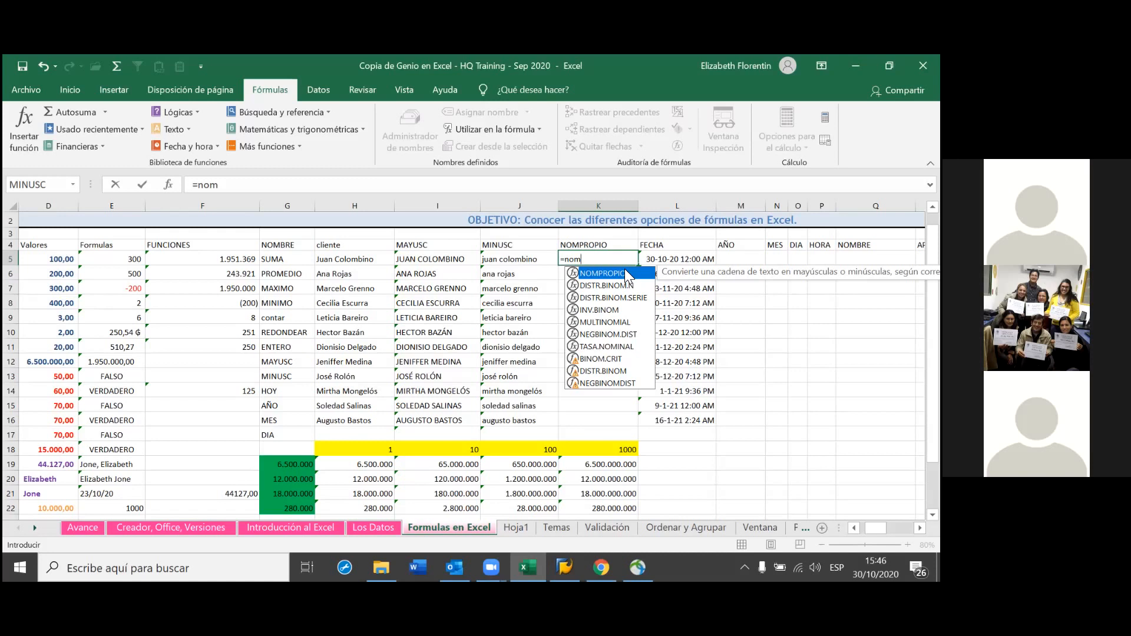
double_click(625, 272)
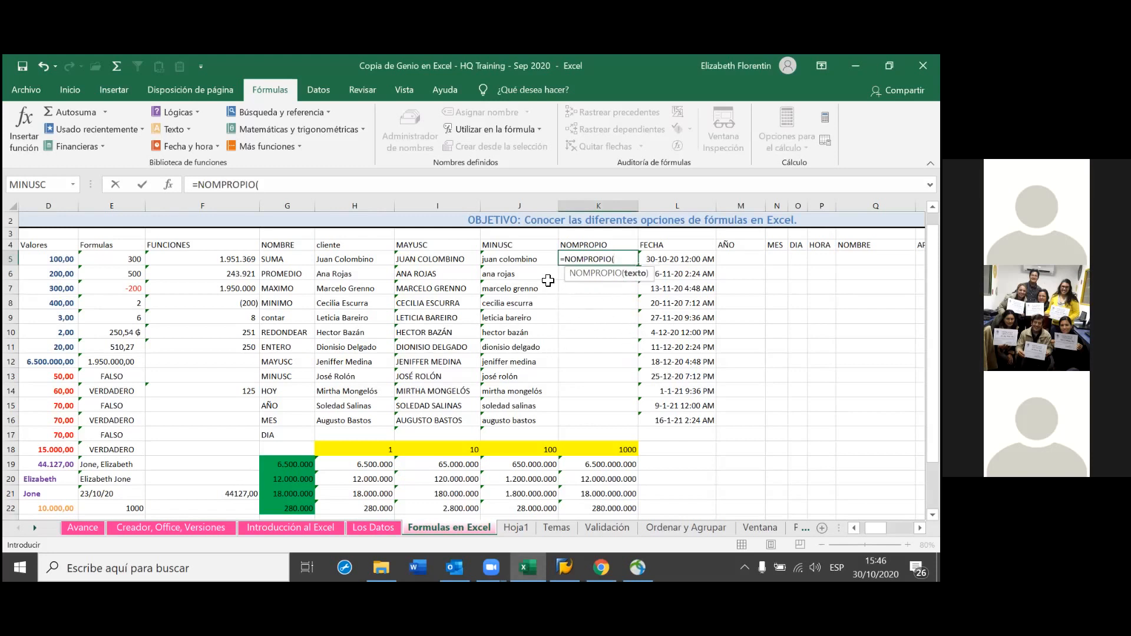
click(533, 262)
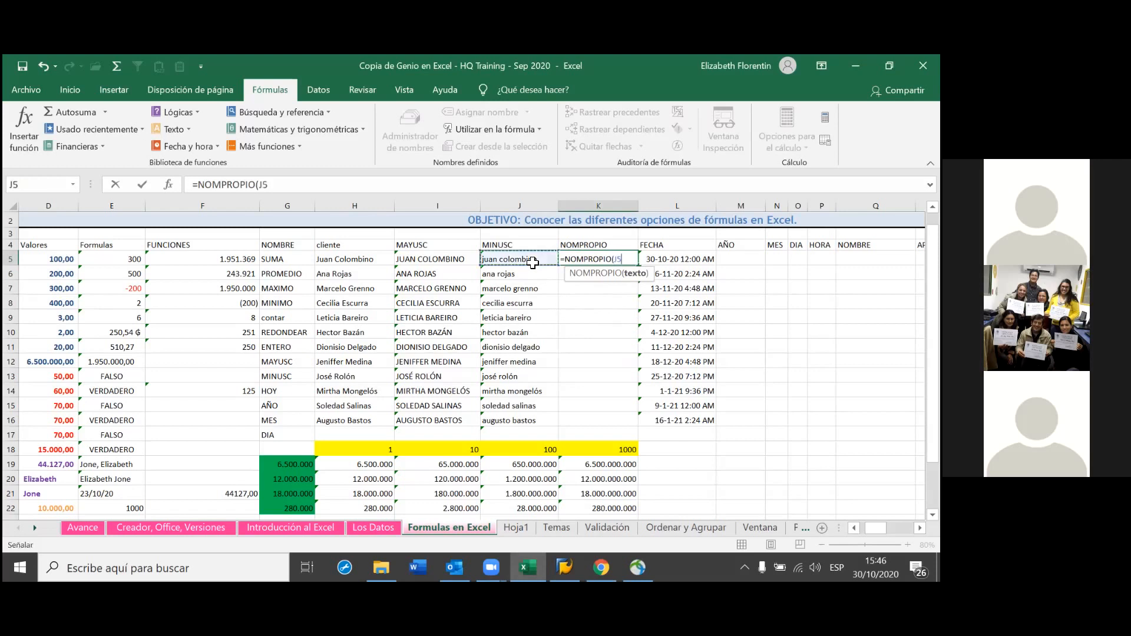
key(Return)
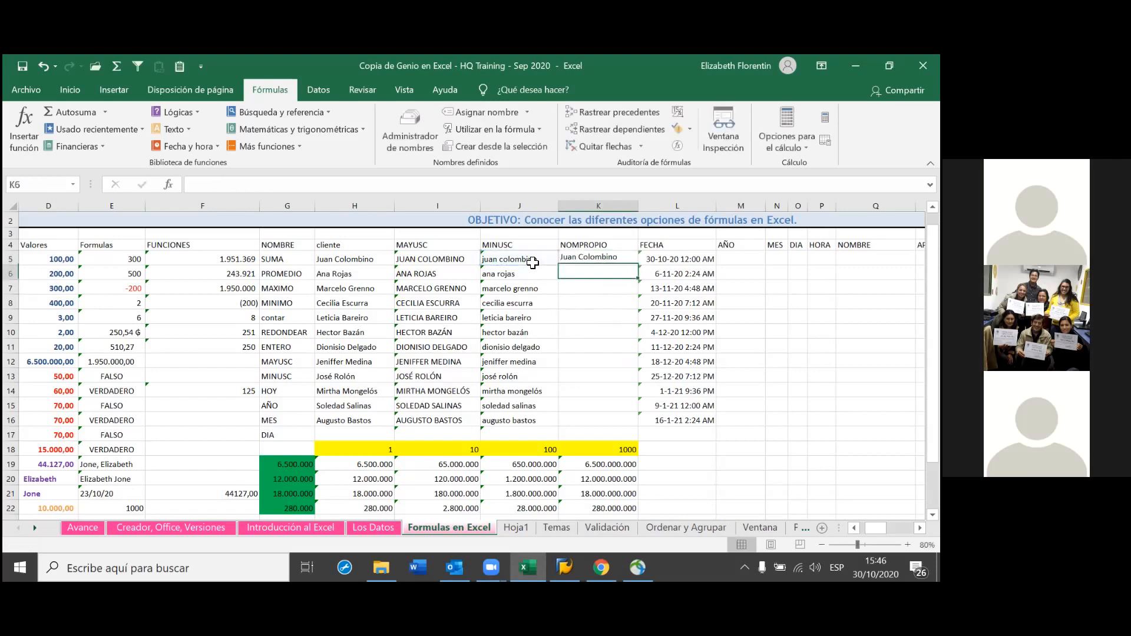
click(598, 258)
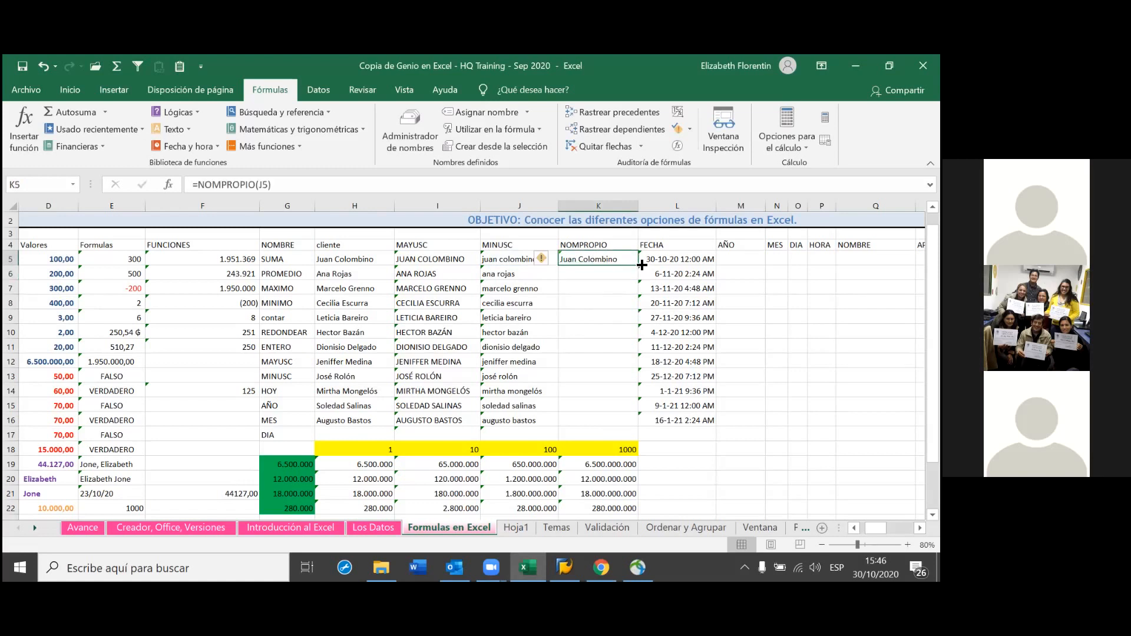
Fill K5's NOMPROPIO formula down column K to row 17
double_click(639, 266)
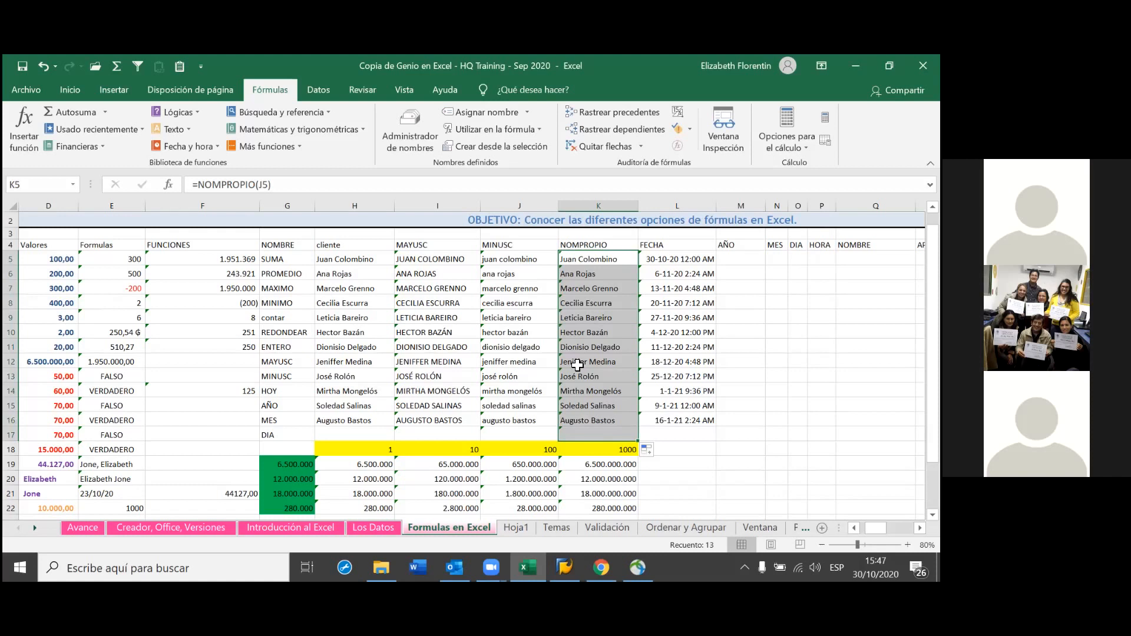
click(651, 259)
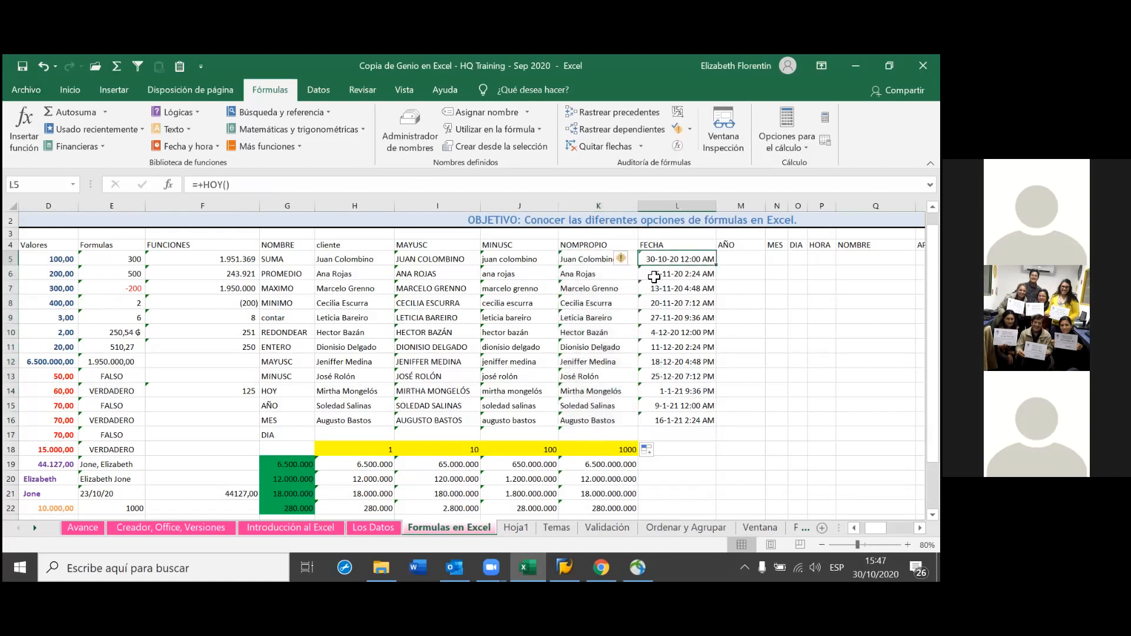
scroll(472, 368, right, 4)
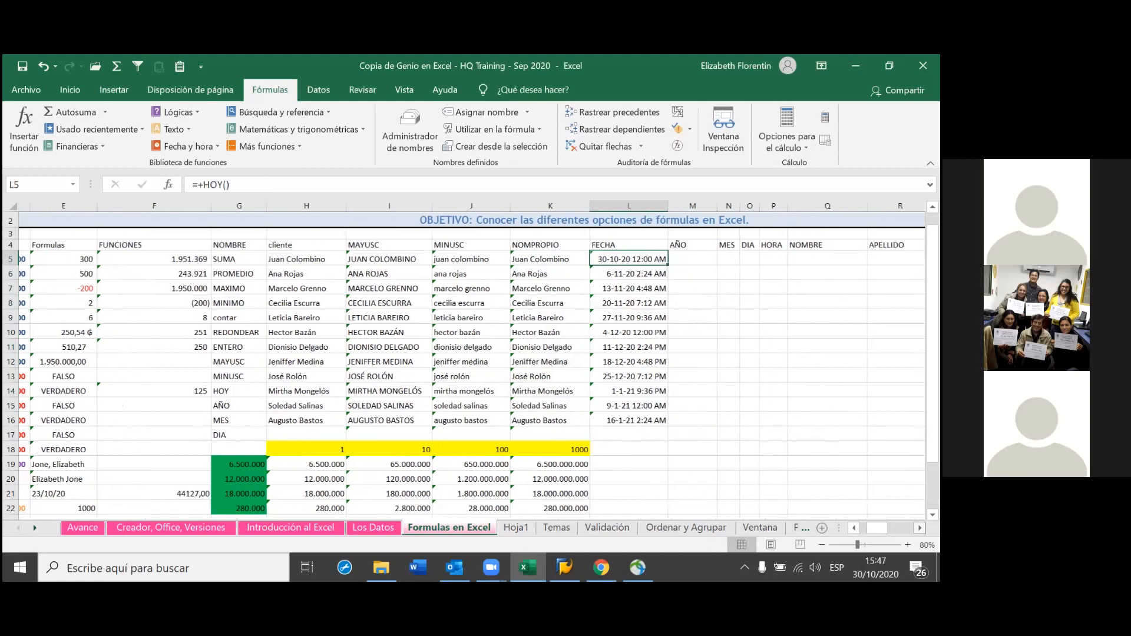
scroll(472, 367, right, 5)
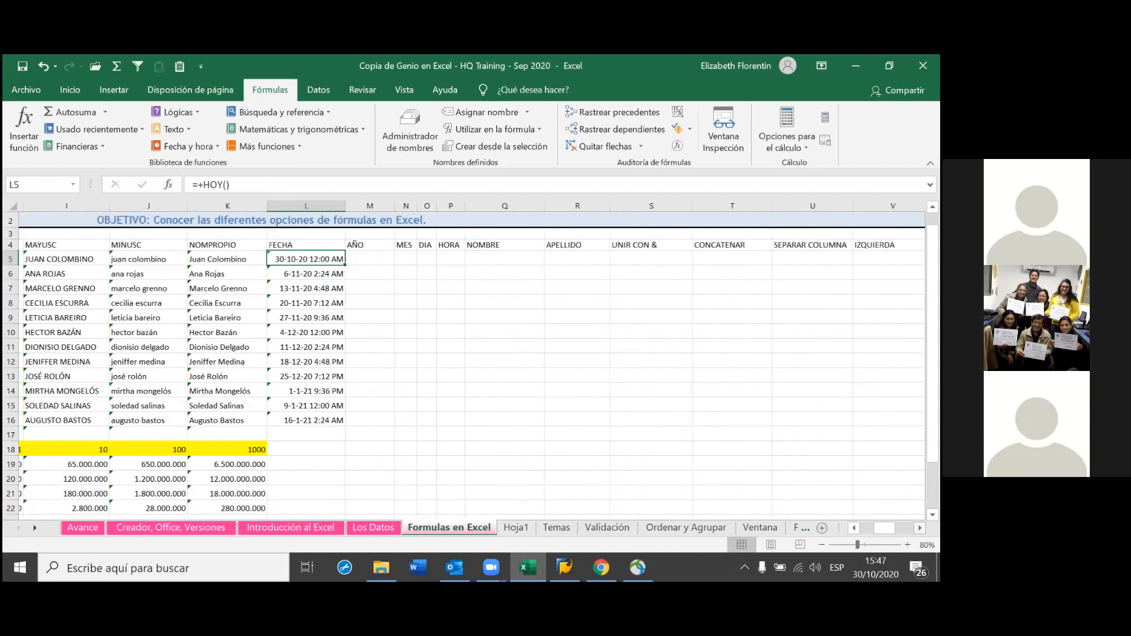
scroll(472, 361, right, 1)
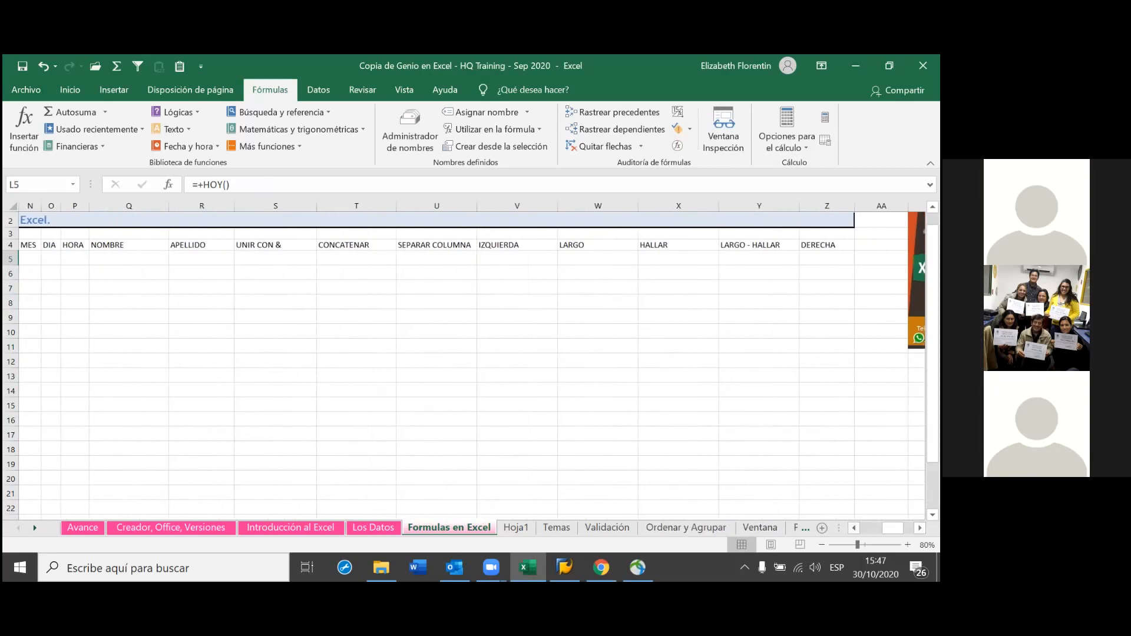
scroll(412, 383, left, 5)
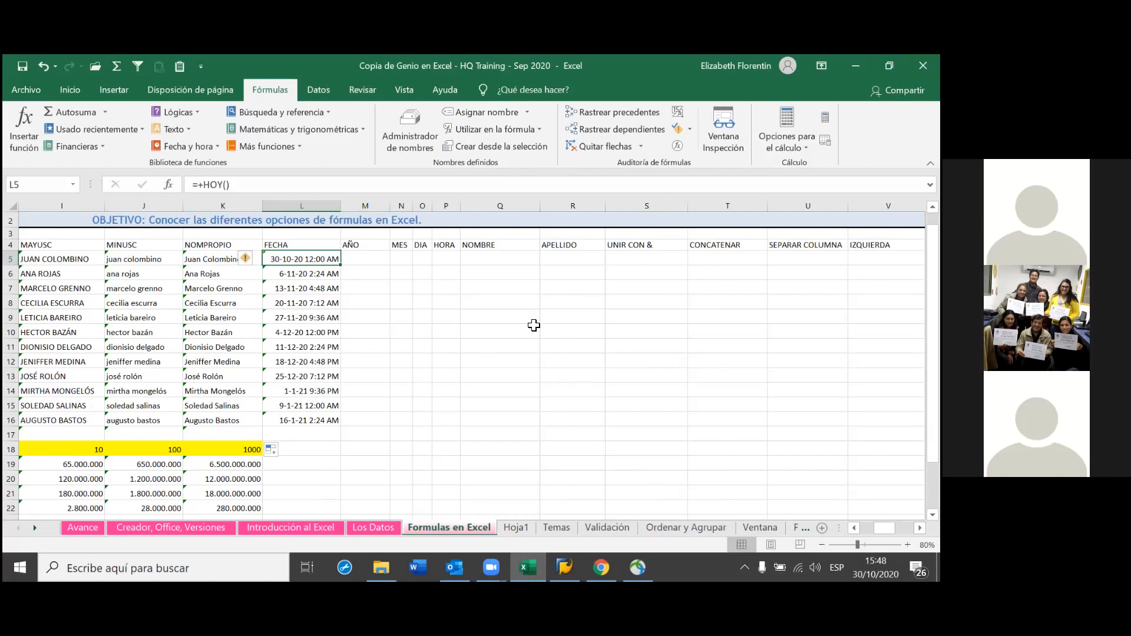
click(375, 260)
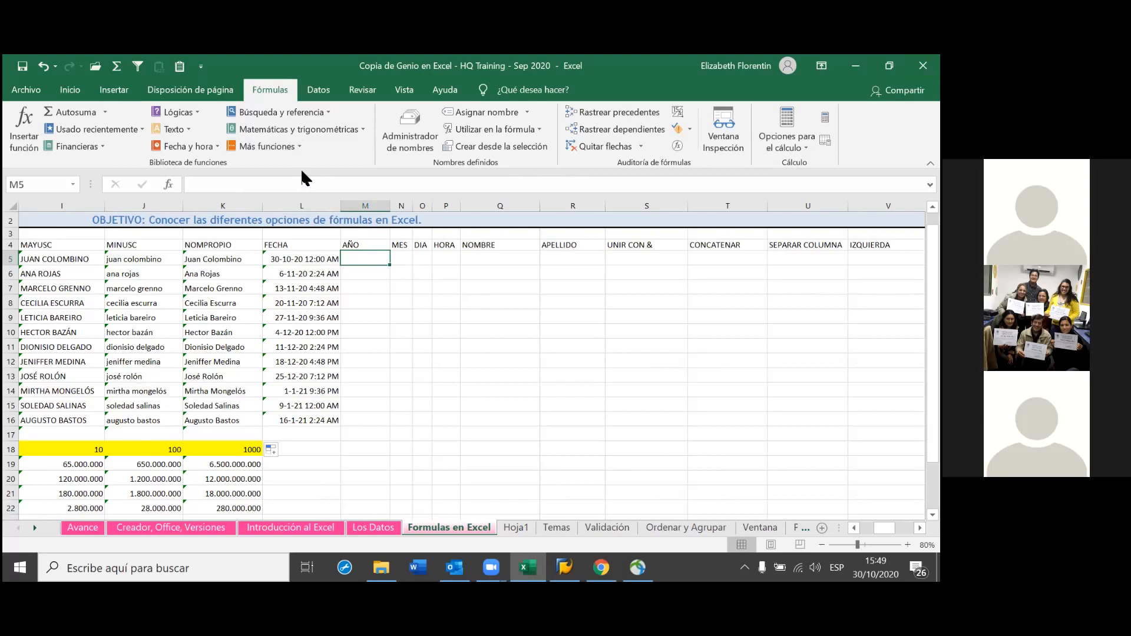
click(214, 146)
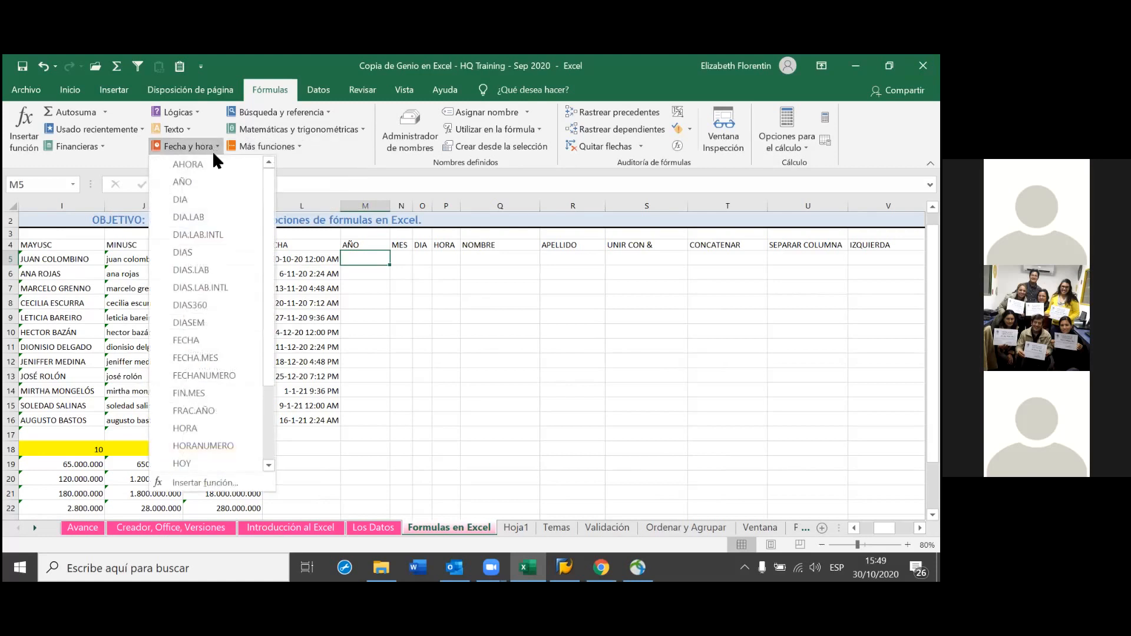
click(204, 180)
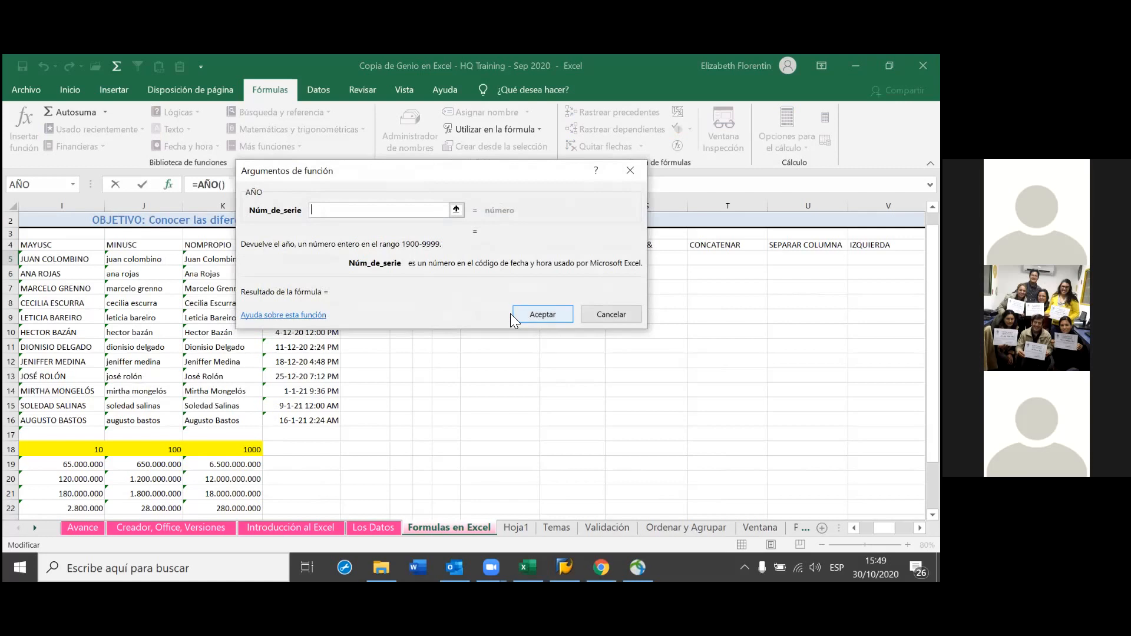
click(552, 312)
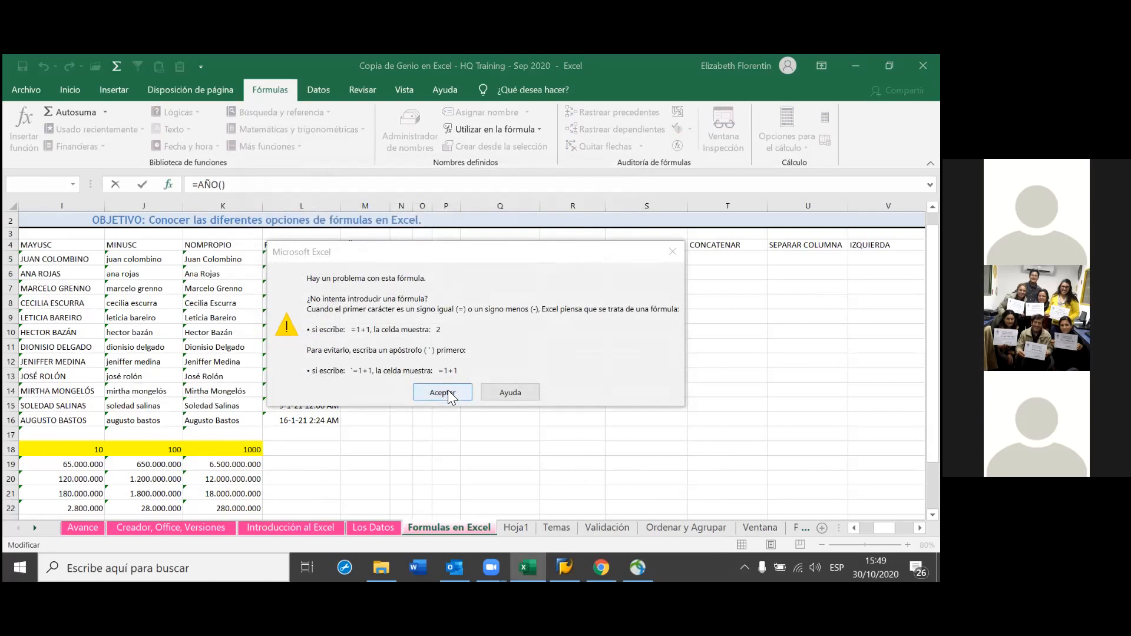
click(448, 392)
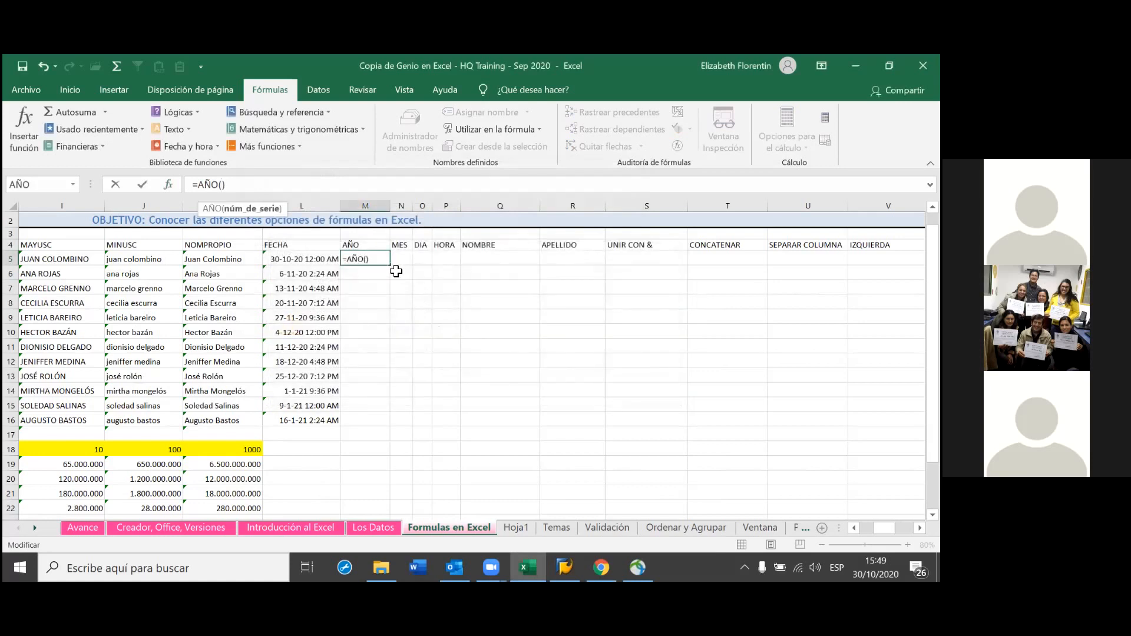
key(BackSpace)
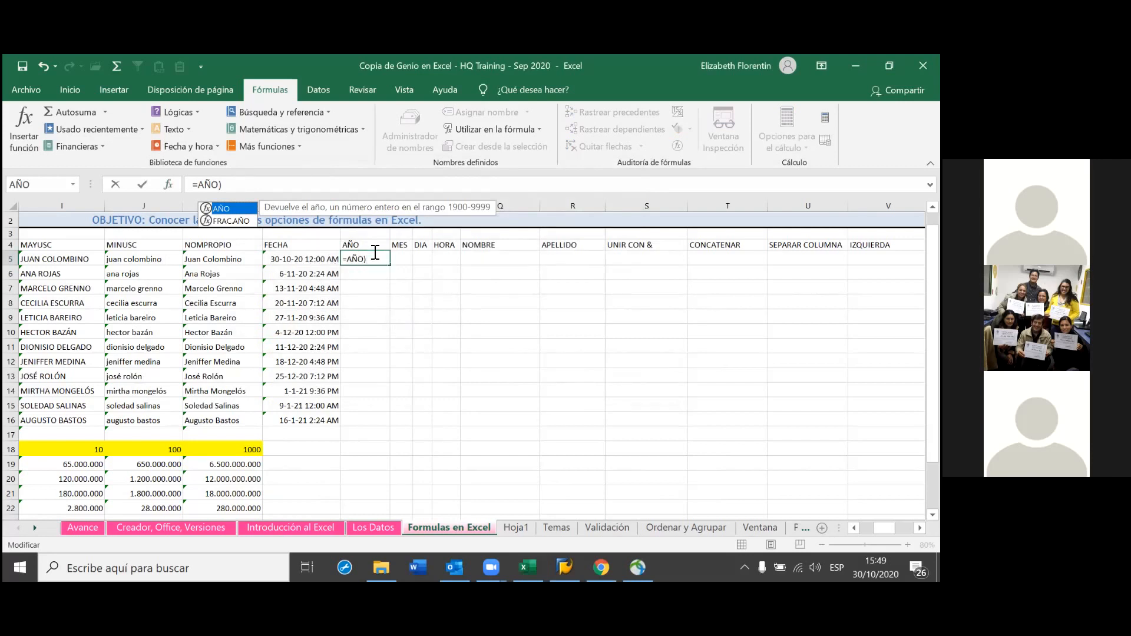
text(ZZ)
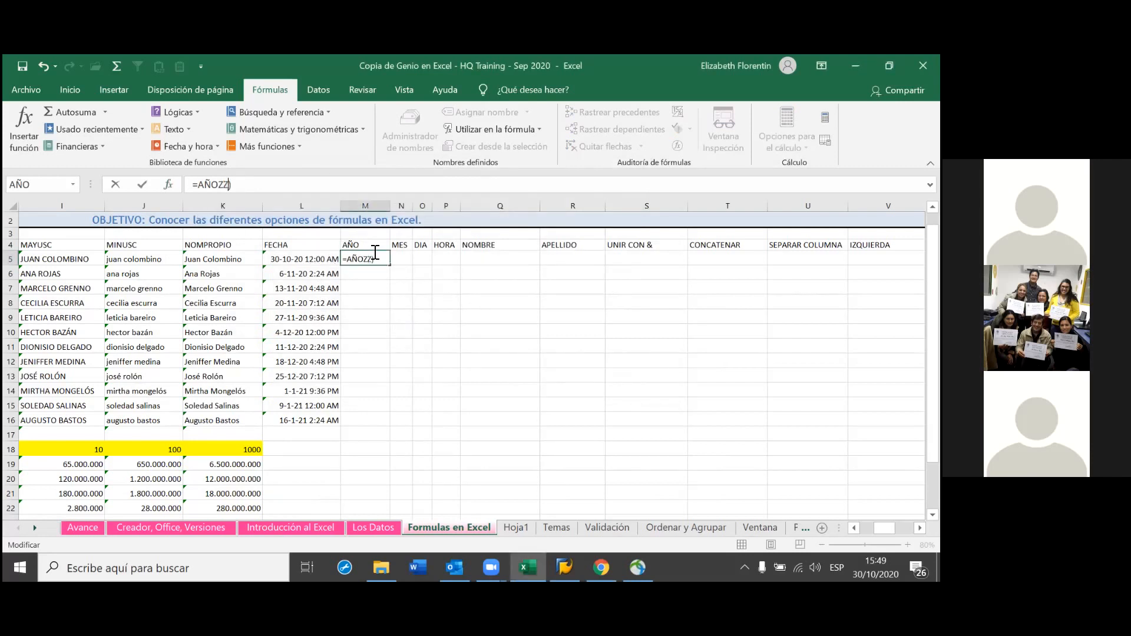
key(BackSpace)
key(BackSpace)
key(BackSpace)
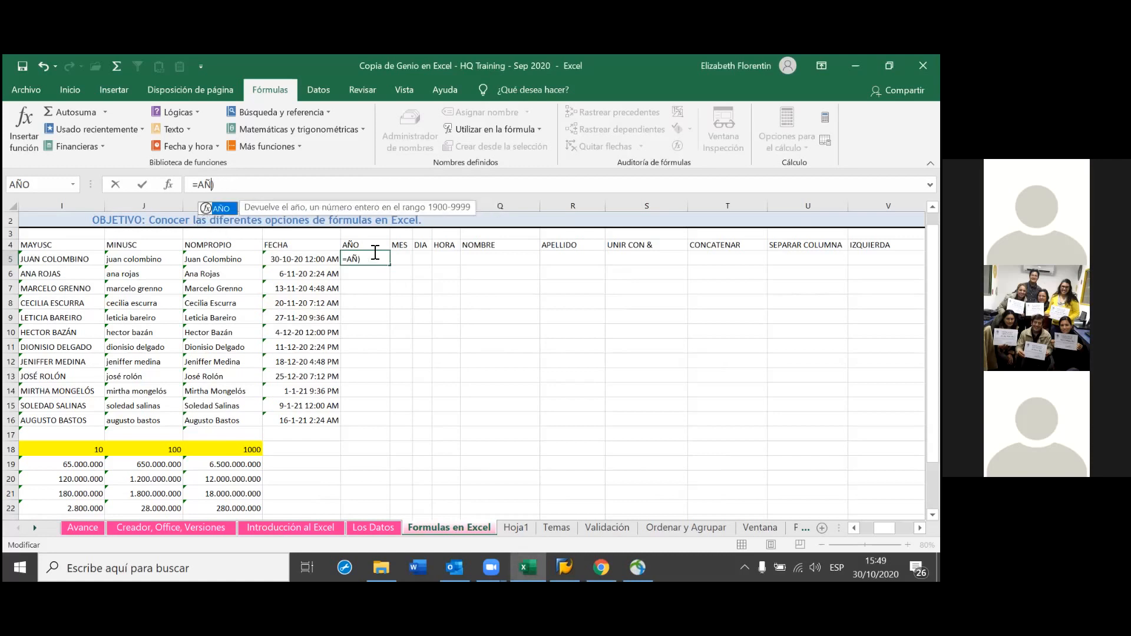
key(BackSpace)
key(BackSpace)
key(BackSpace)
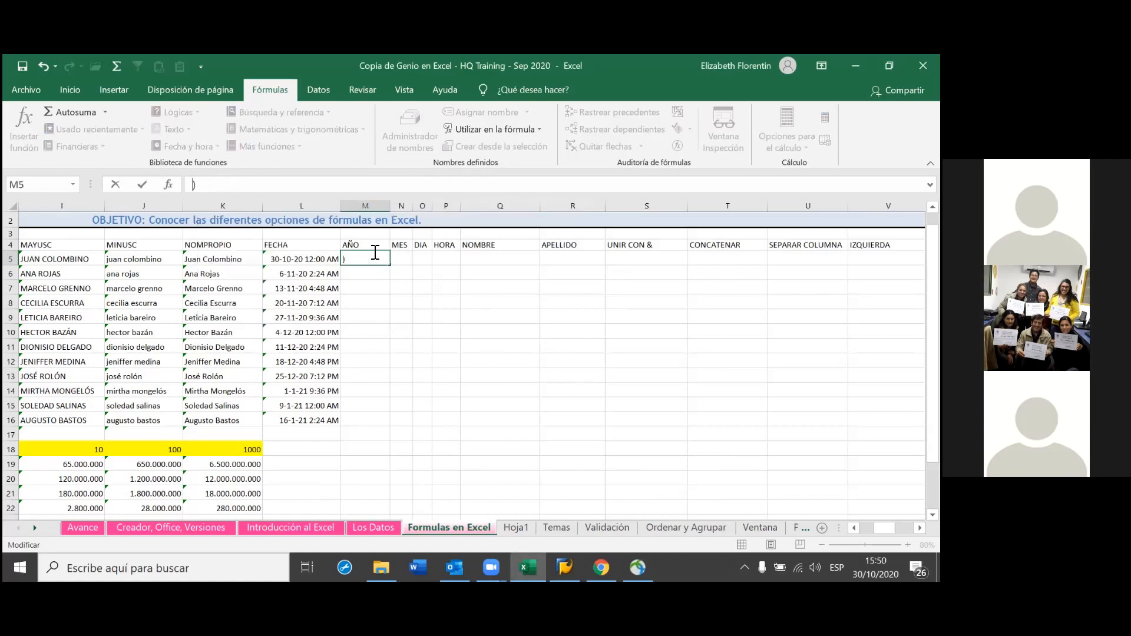
key(Escape)
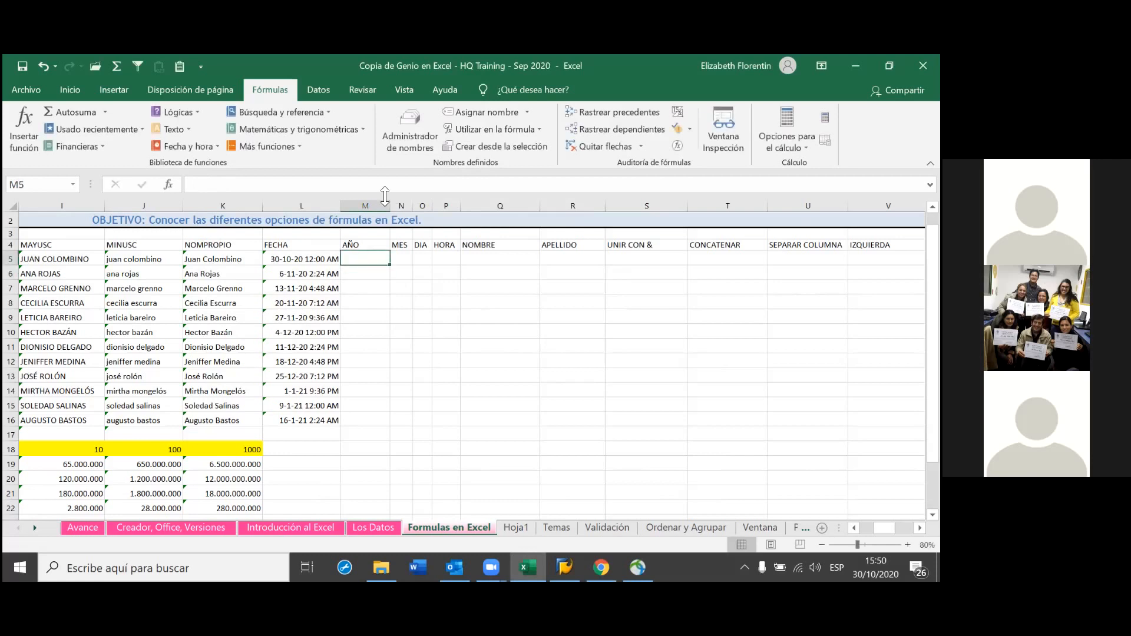
Insert =AÑO(L5) in M5 from the Fecha y hora function list, returning 2020
click(212, 145)
click(192, 183)
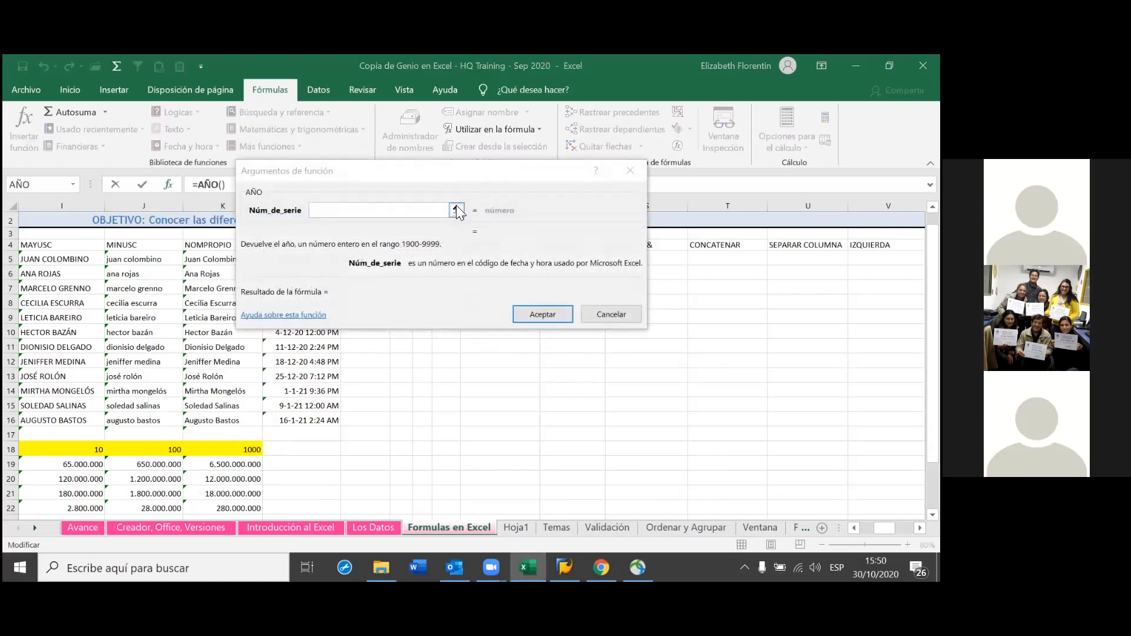
click(456, 210)
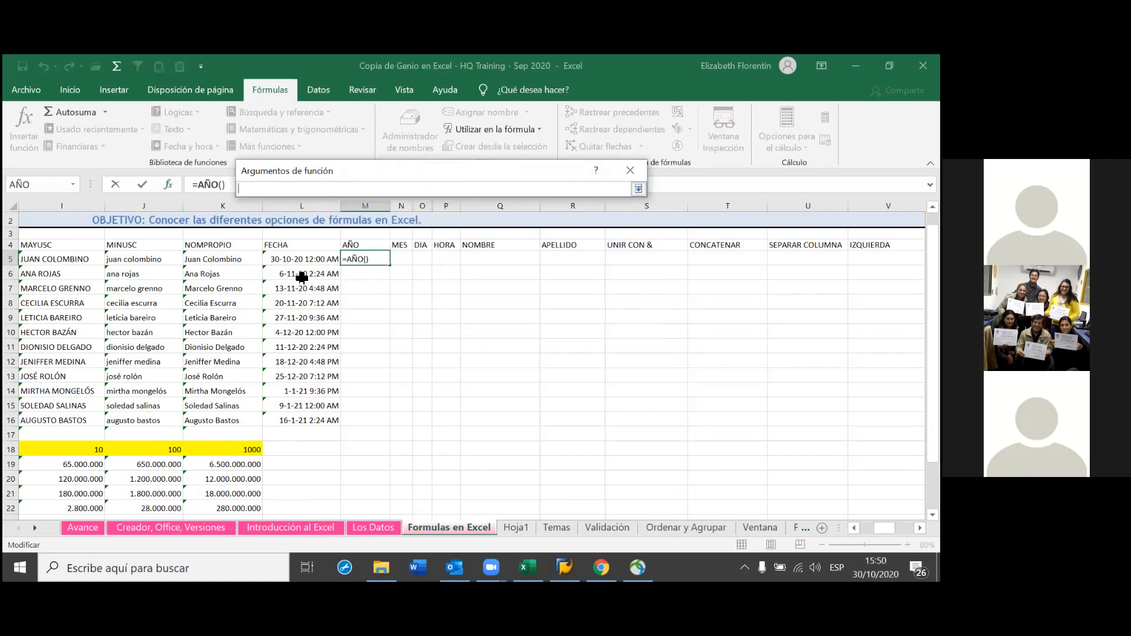
click(299, 261)
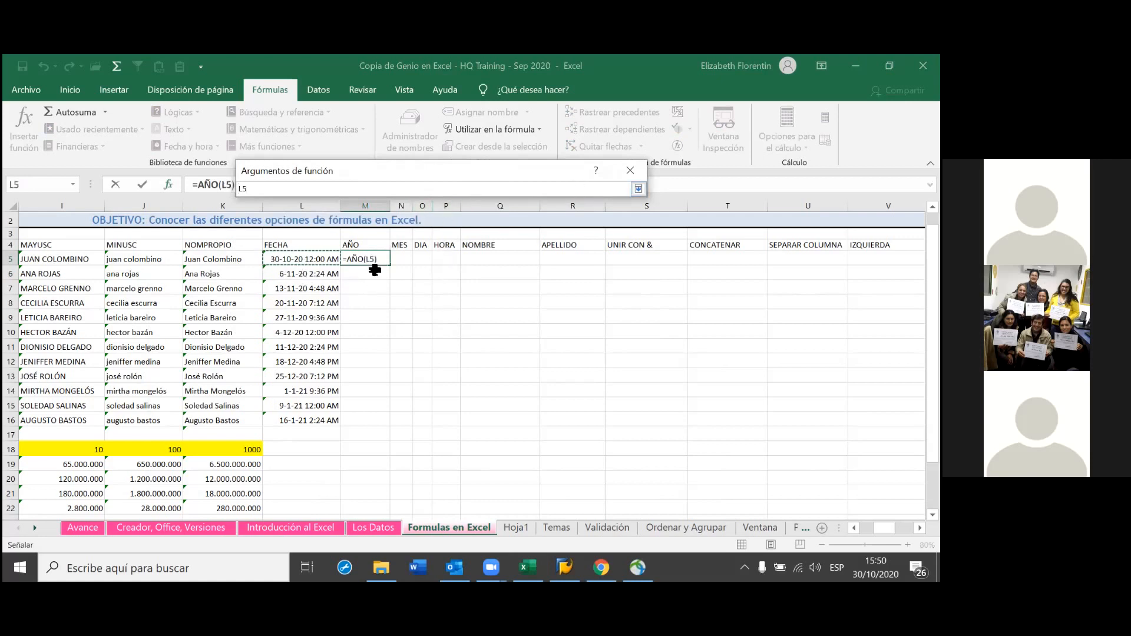
key(Return)
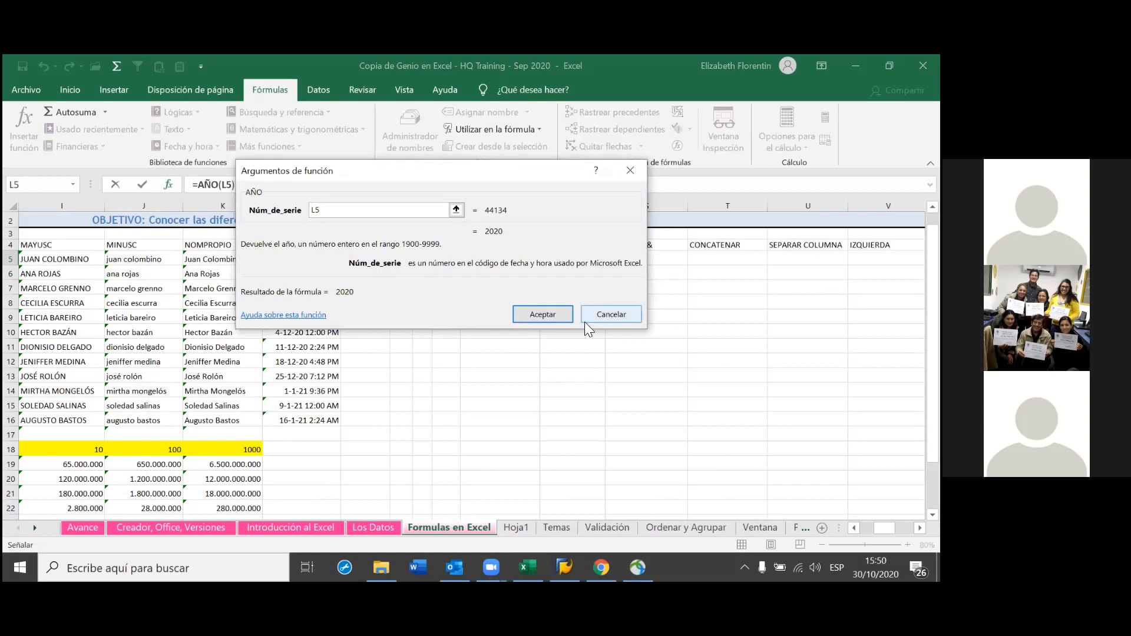
click(535, 314)
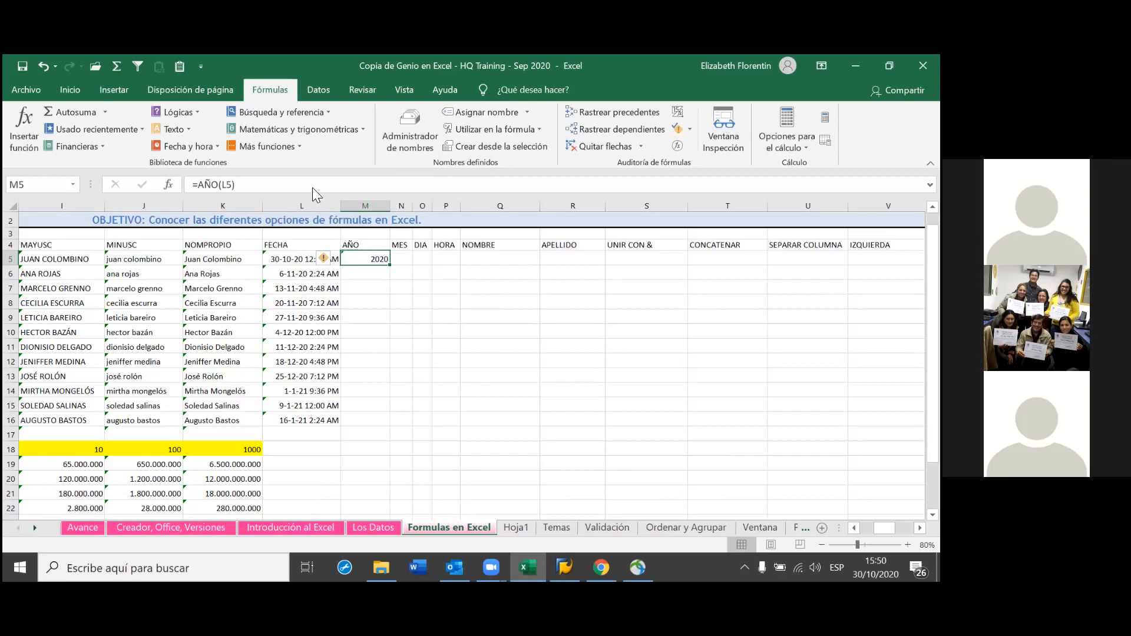
Apply the short date format to cell M5
click(87, 86)
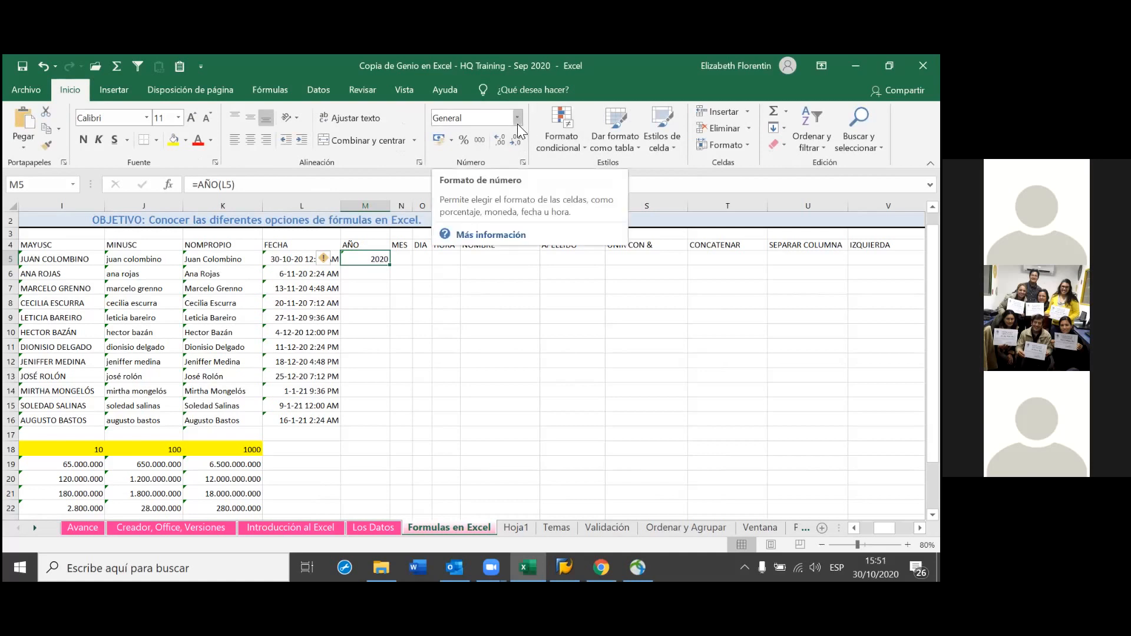
click(518, 122)
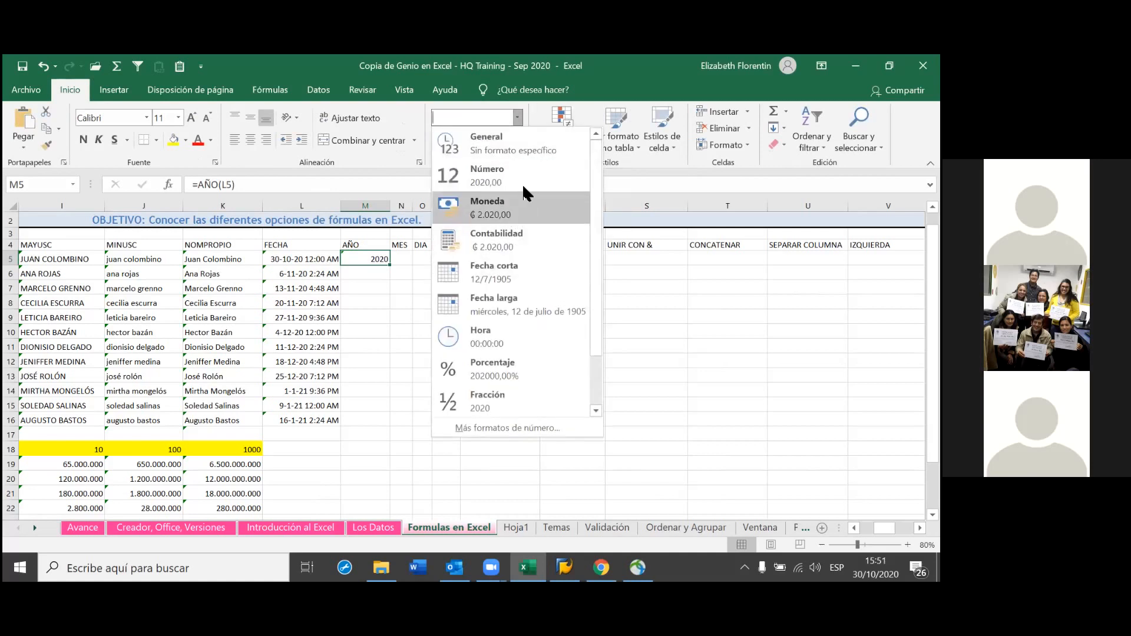
click(514, 272)
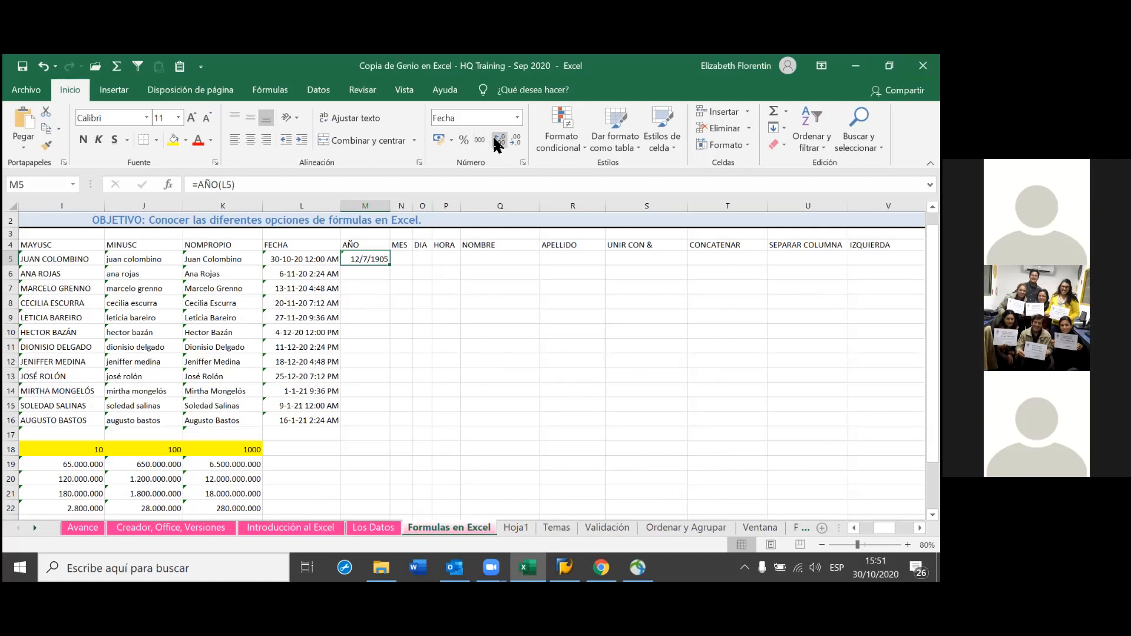
Reformat M5 as Number and remove both decimal places so it shows 2020
click(517, 124)
click(517, 124)
click(517, 118)
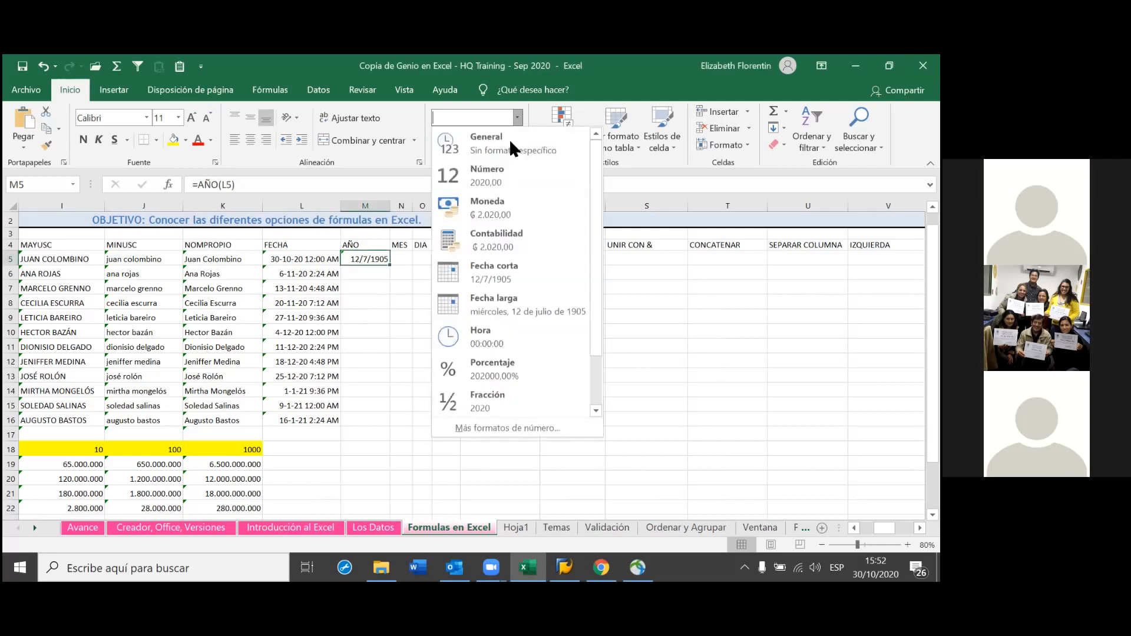
click(510, 184)
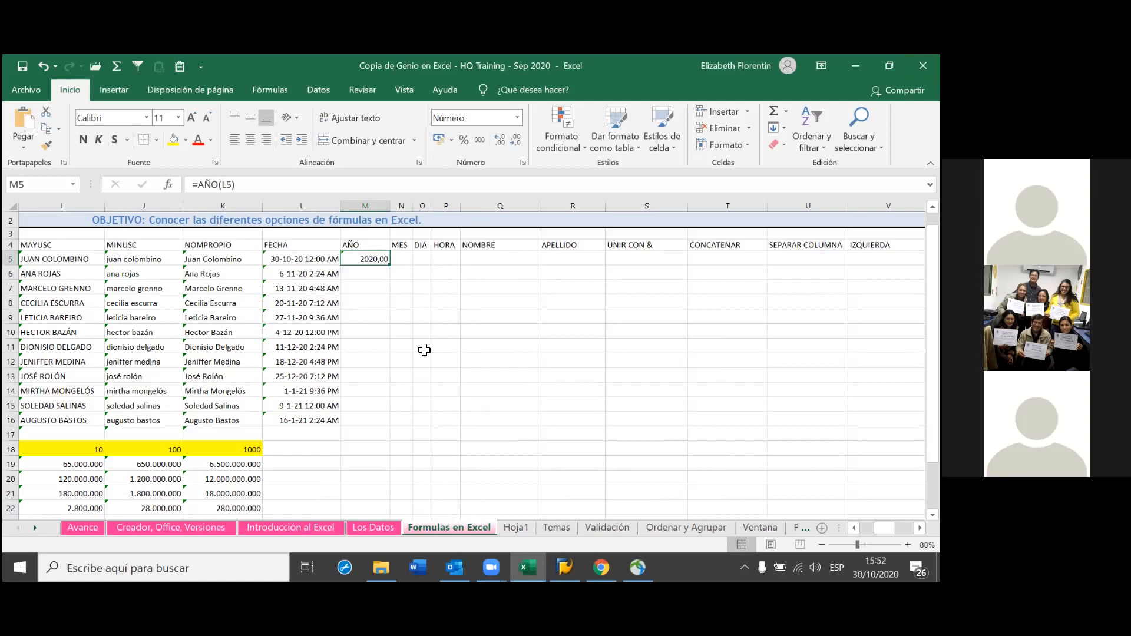
click(516, 141)
click(513, 140)
Fill the =AÑO formula down column M and review the 2020/2021 and 1900 results
double_click(392, 269)
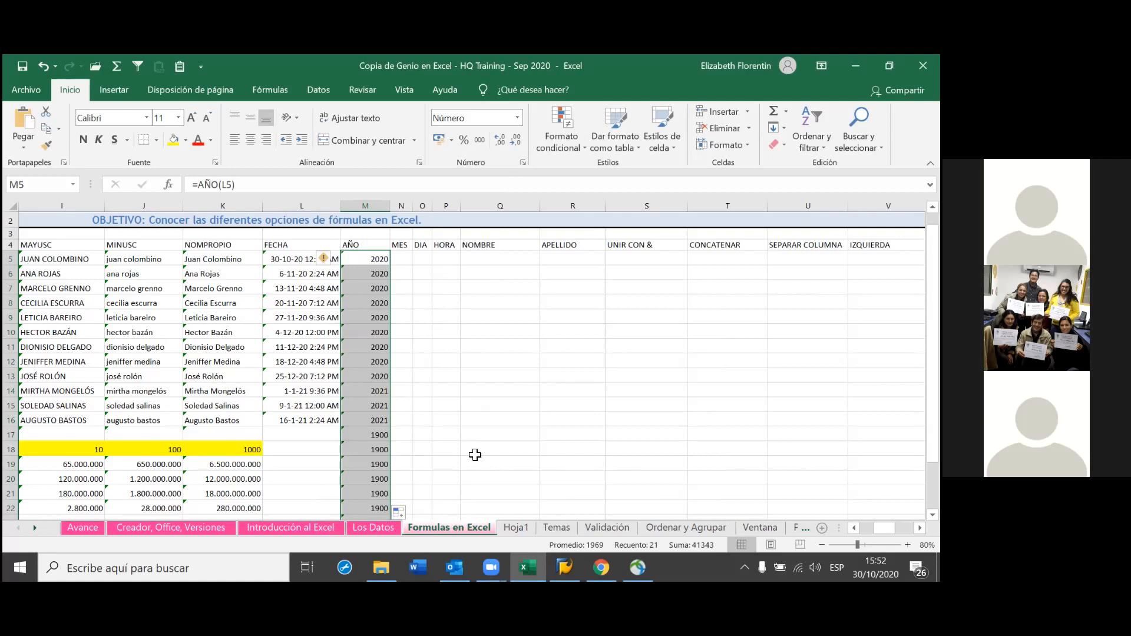
scroll(380, 427, down, 6)
scroll(380, 427, up, 2)
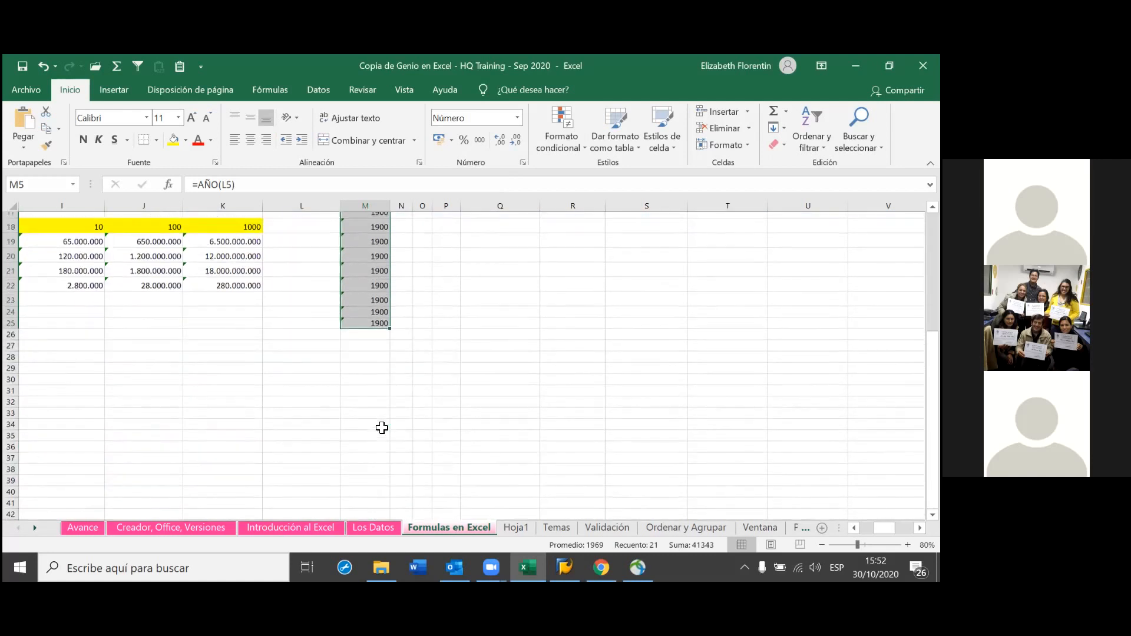
scroll(383, 433, up, 1)
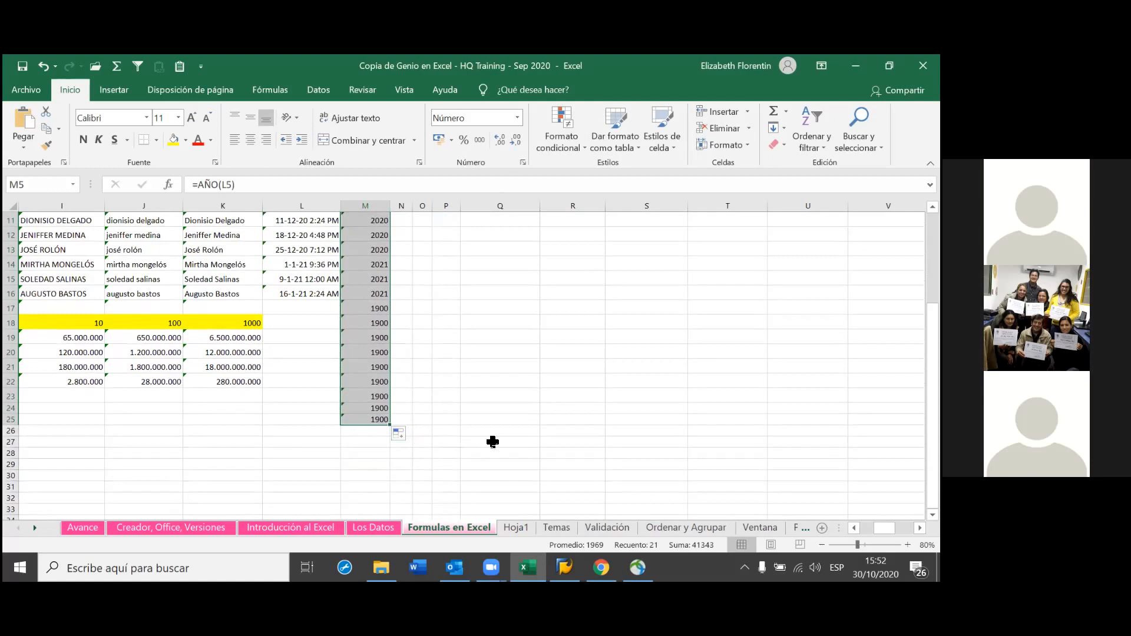
scroll(501, 438, up, 2)
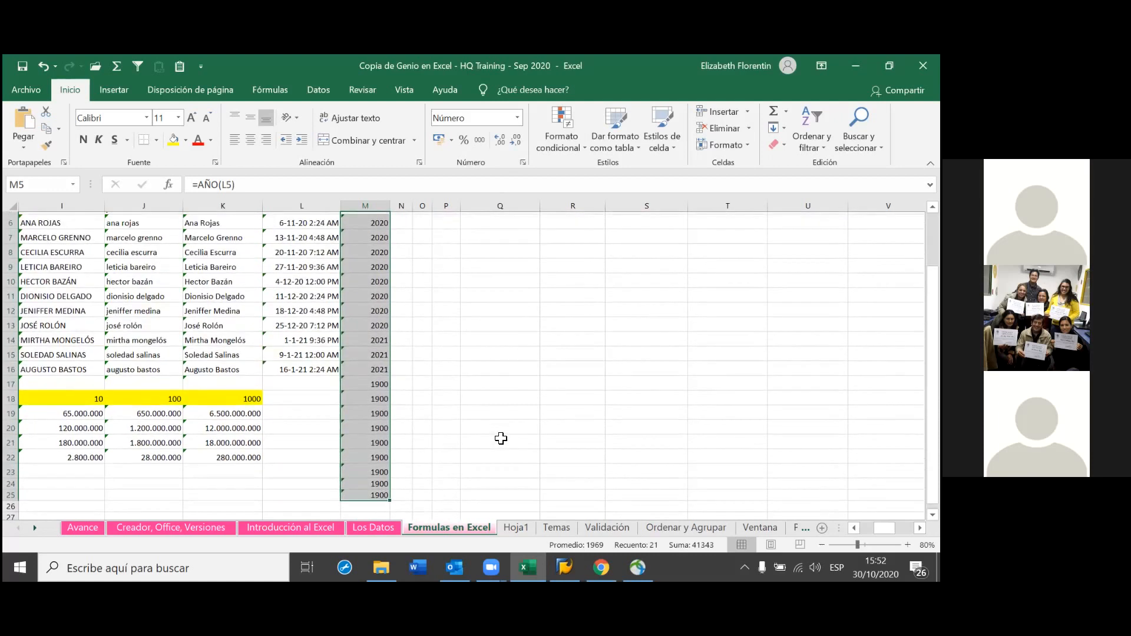
scroll(503, 442, down, 1)
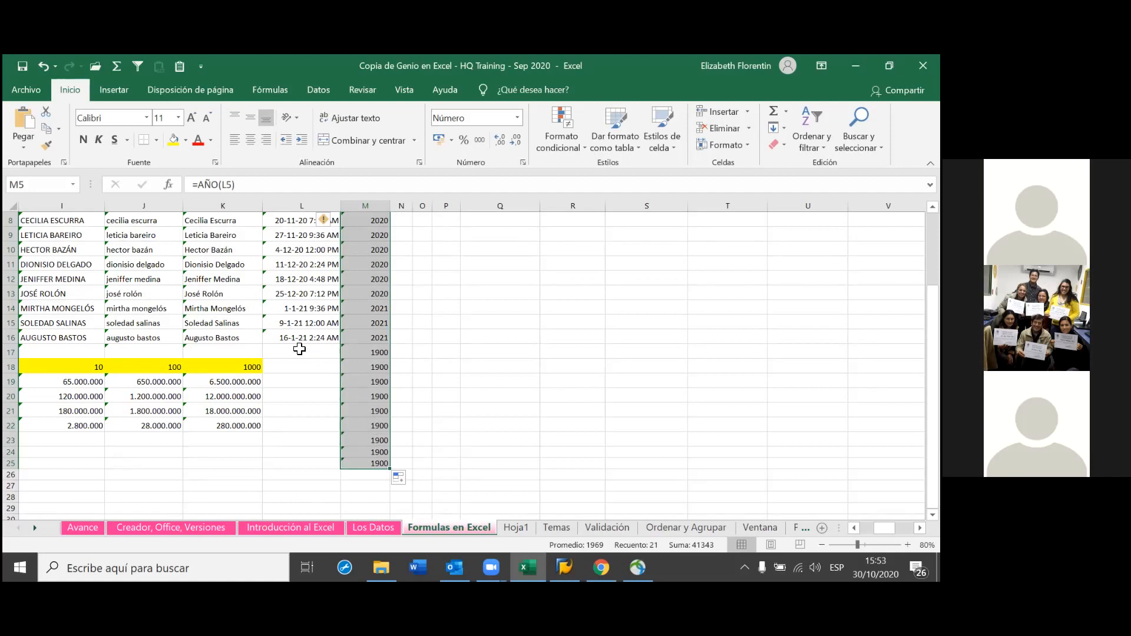
Enter 0 in L17 and 1 in L18, then select both cells
click(300, 350)
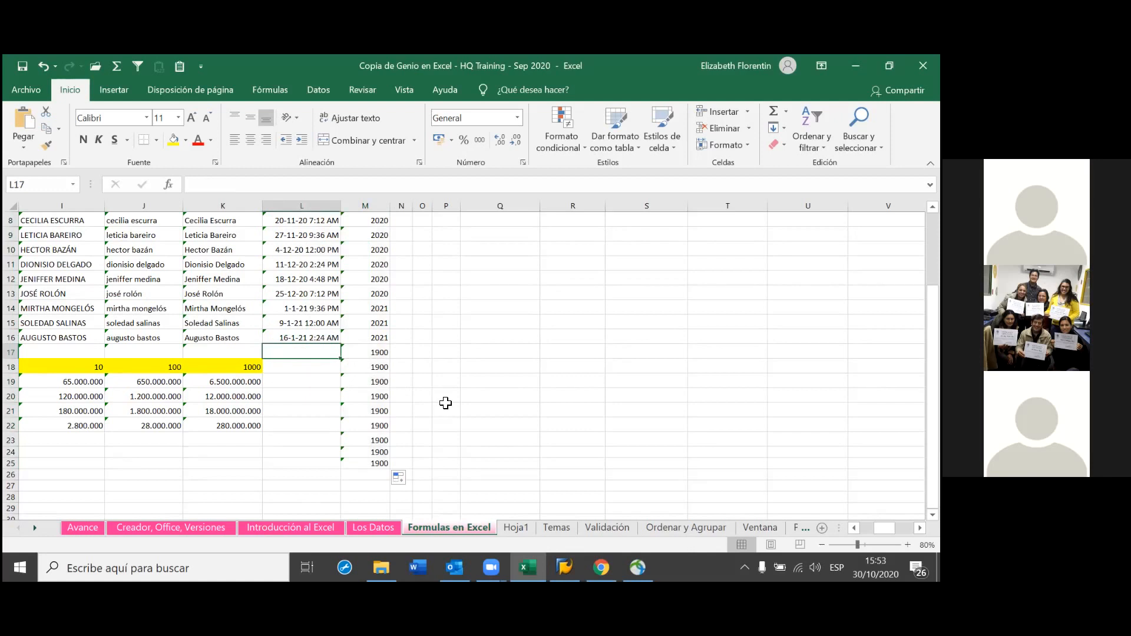
text(0)
key(Return)
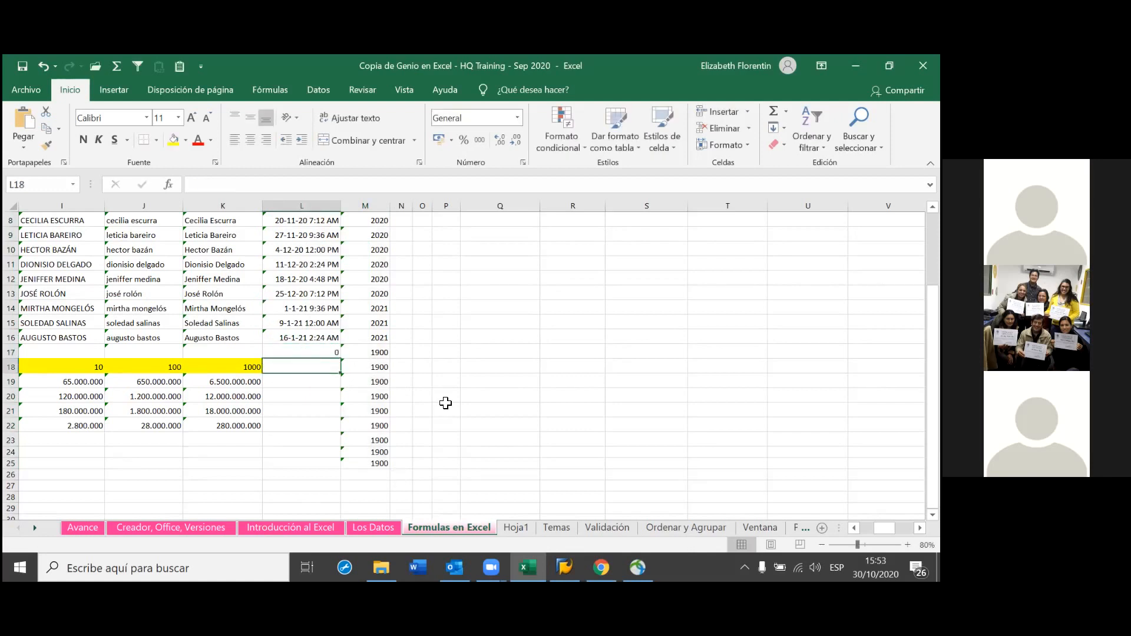
text(1)
key(Return)
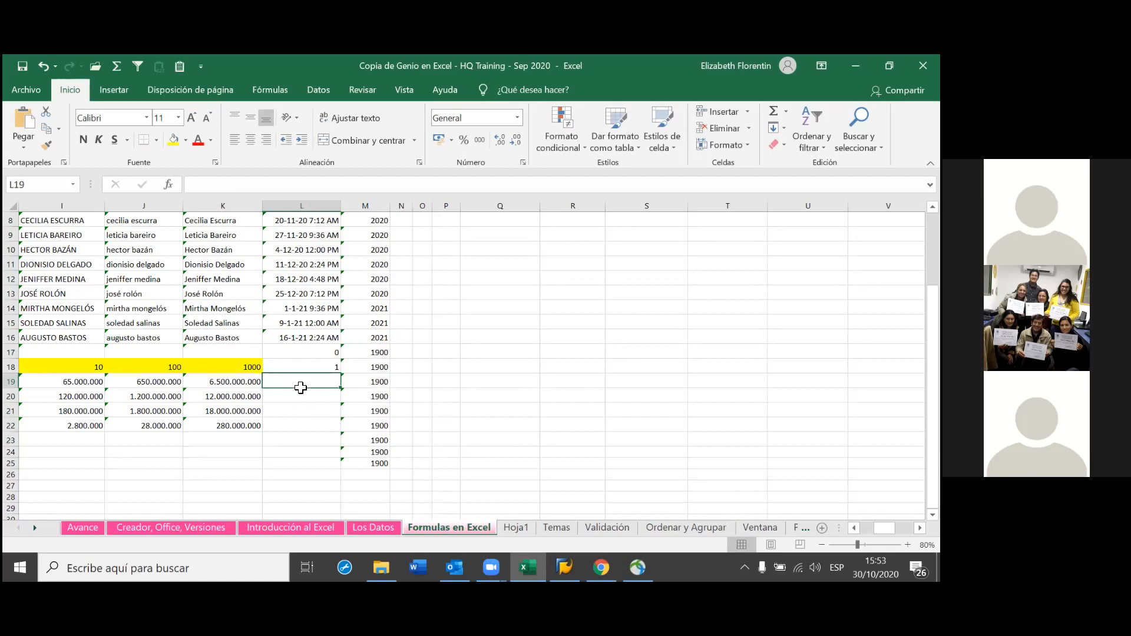
drag(328, 357, 329, 370)
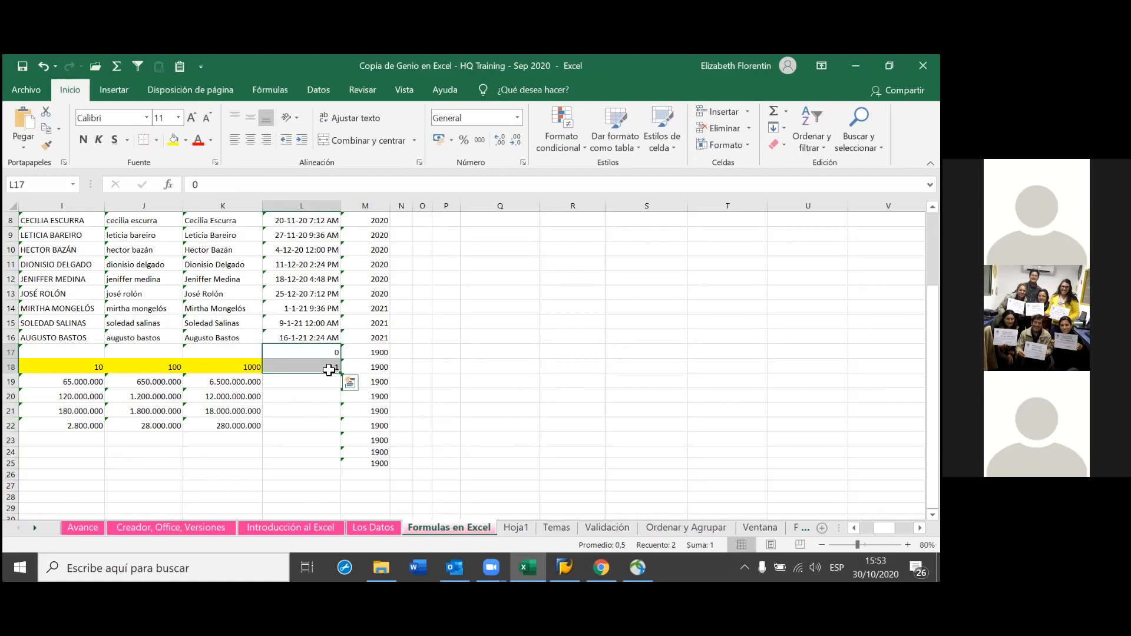
Format L17:L18 as Fecha corta so they show 0/1/1900 and 1/1/1900
click(516, 118)
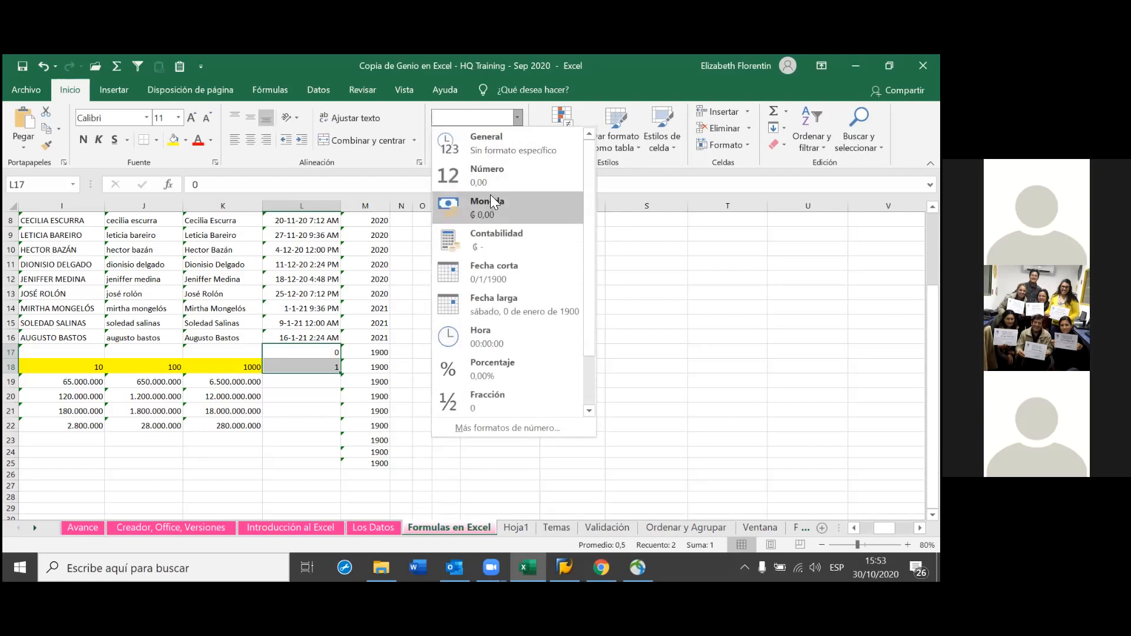
click(485, 277)
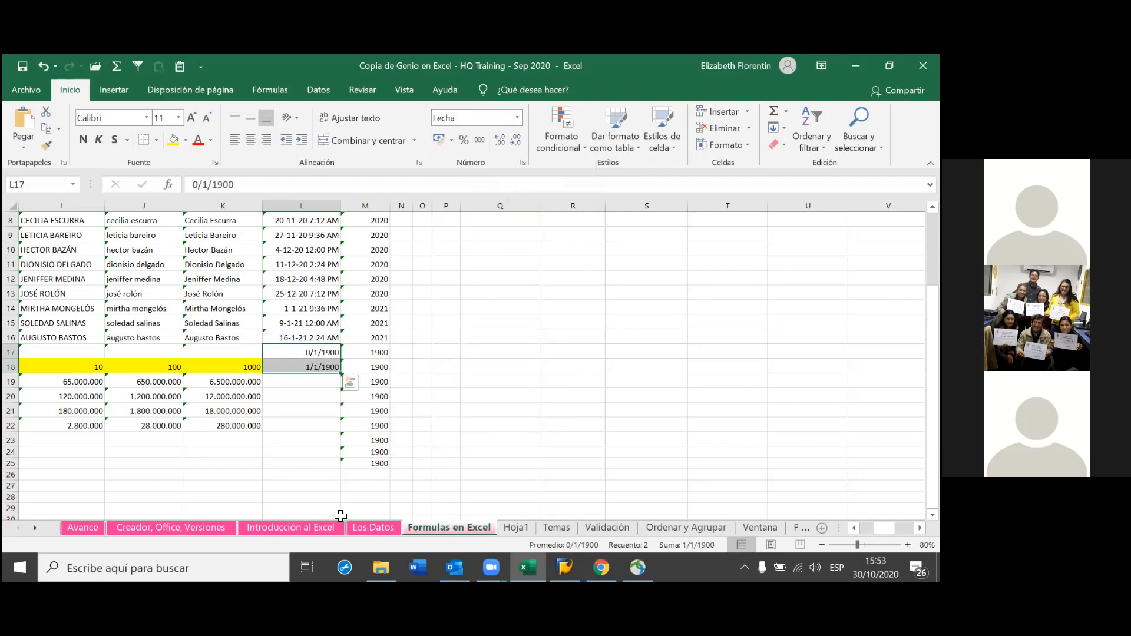
key(Return)
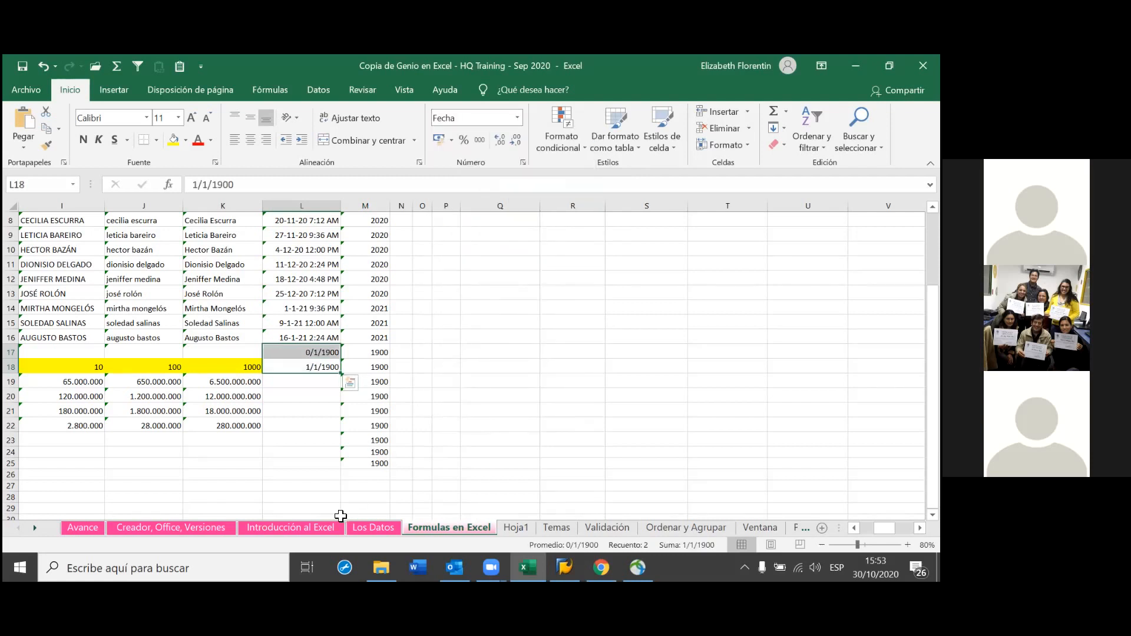
click(320, 397)
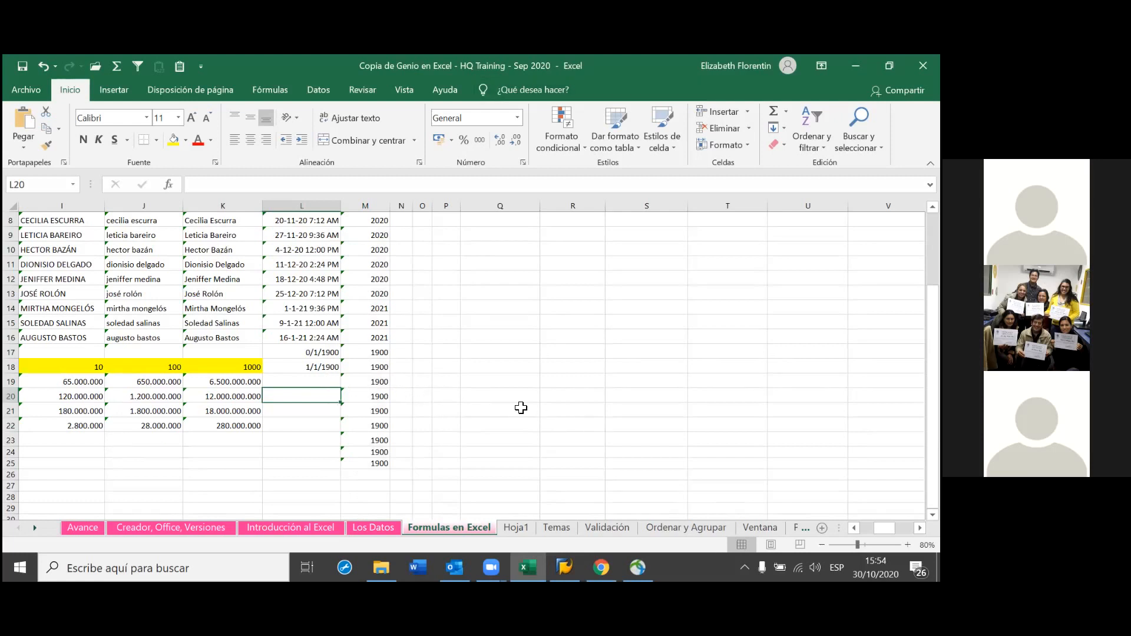
Select N5 under MES and browse the Fórmulas tab's Fecha y hora functions
scroll(513, 403, up, 3)
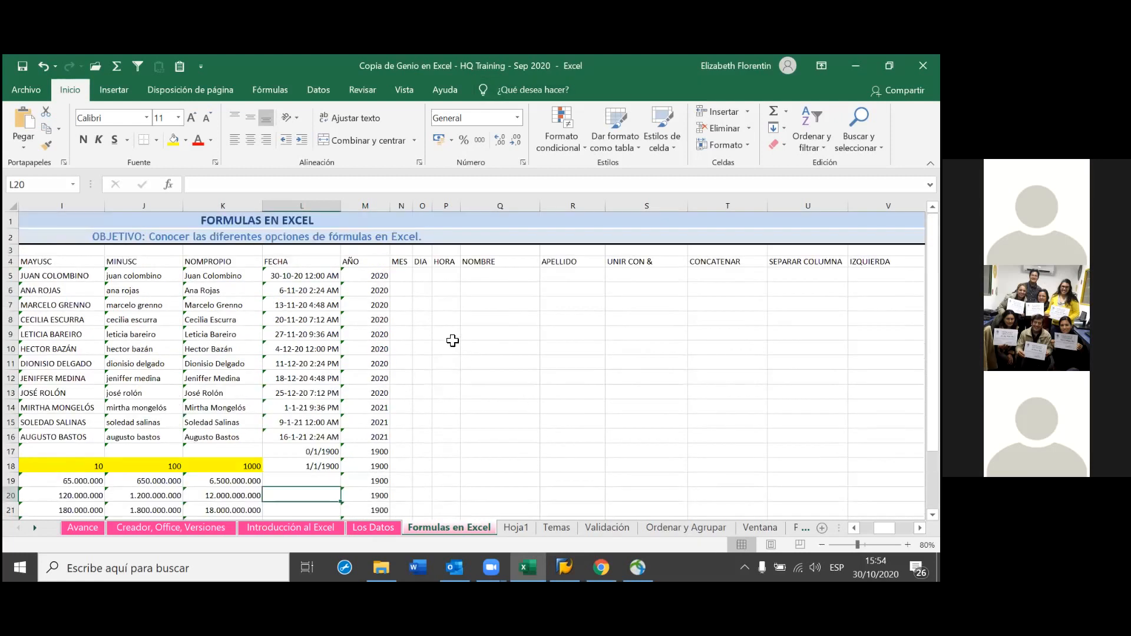
click(399, 274)
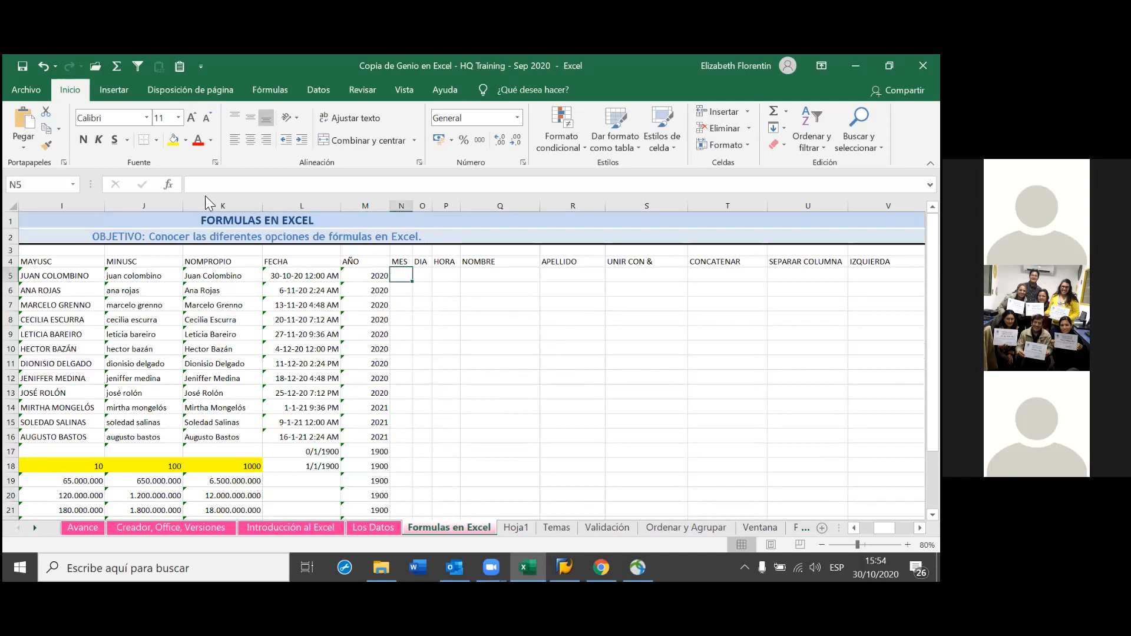
click(113, 89)
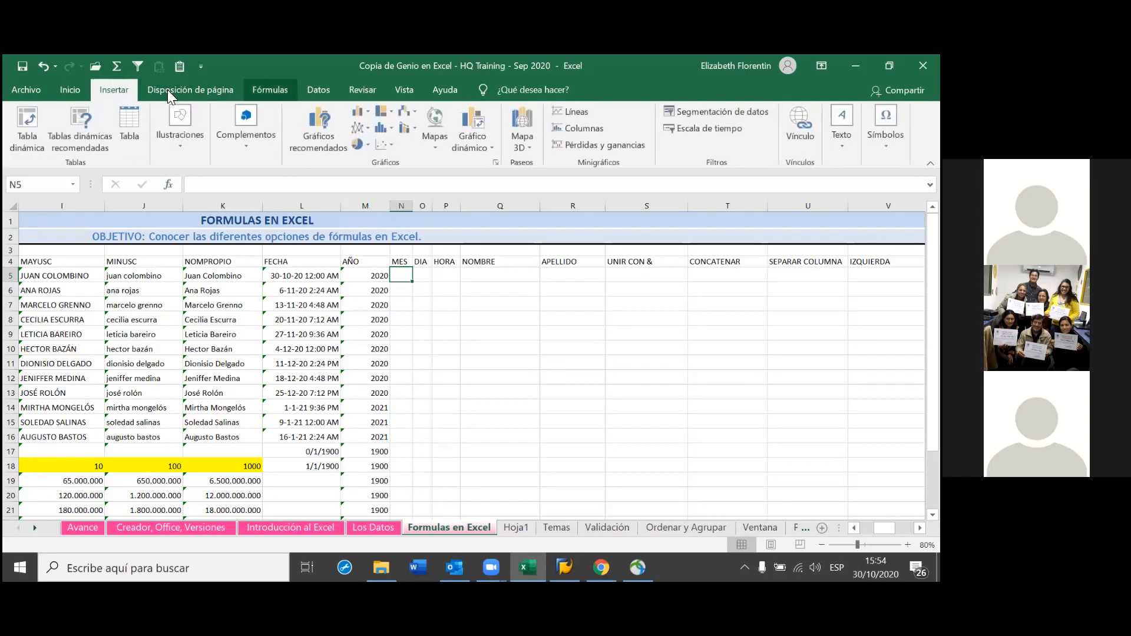
click(270, 89)
click(183, 146)
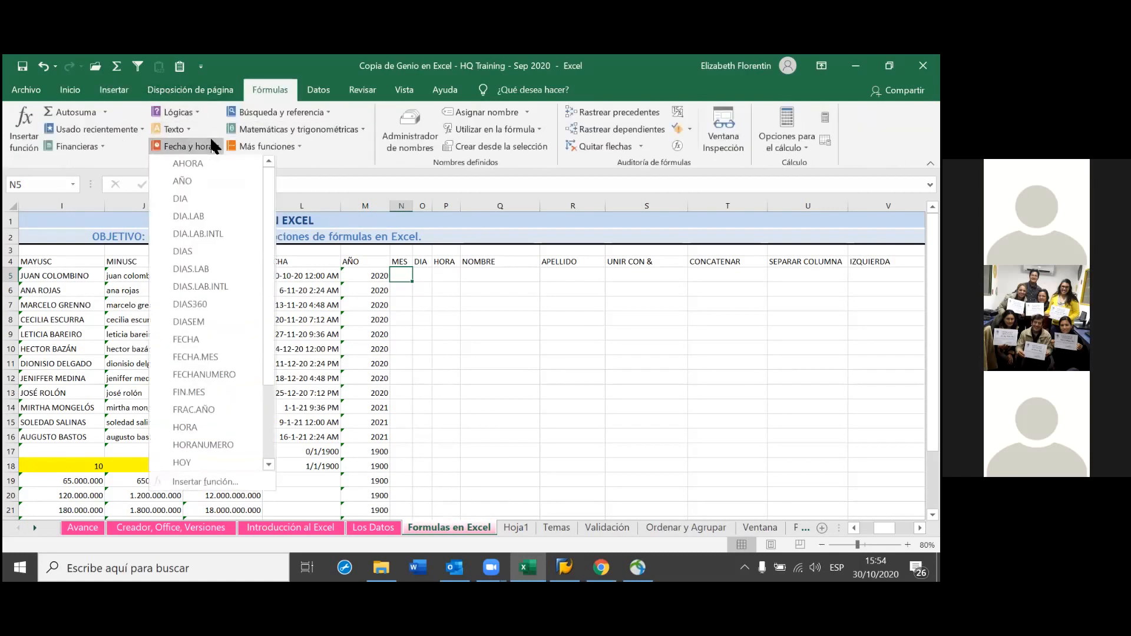
click(499, 328)
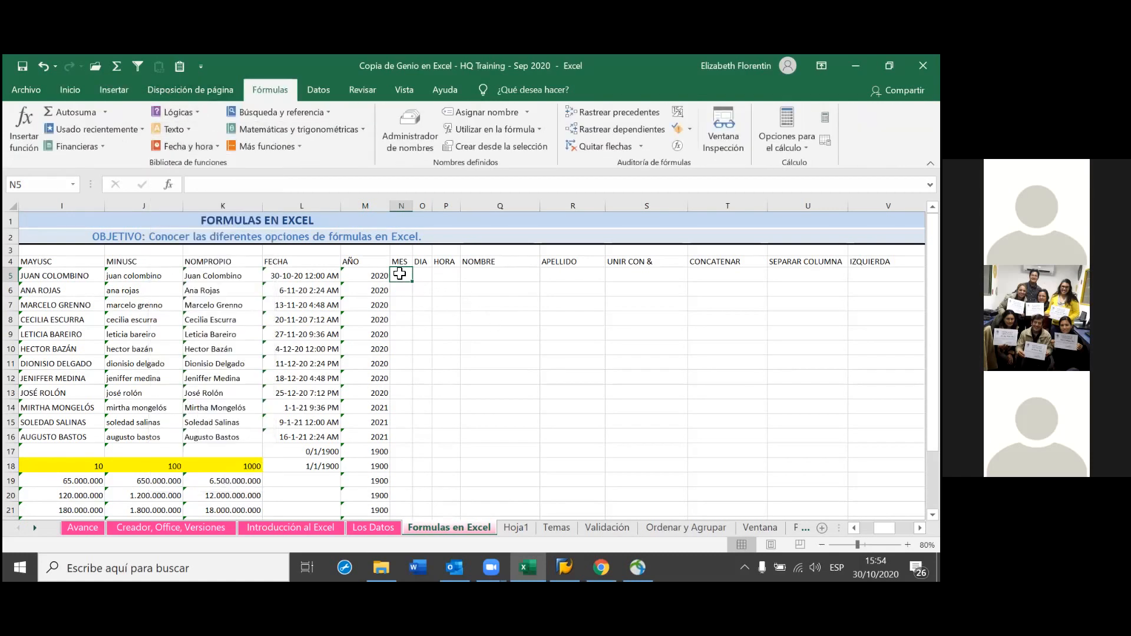
Correct the mistyped =dia in N5 to =mes, which leaves an error to fix
text(=)
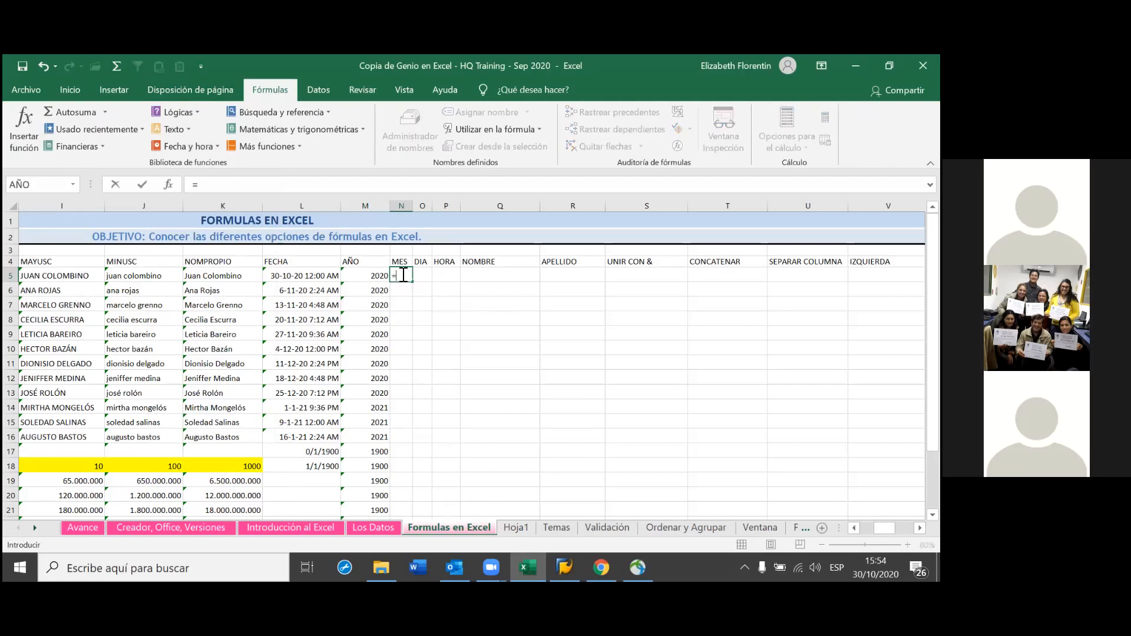
text(d)
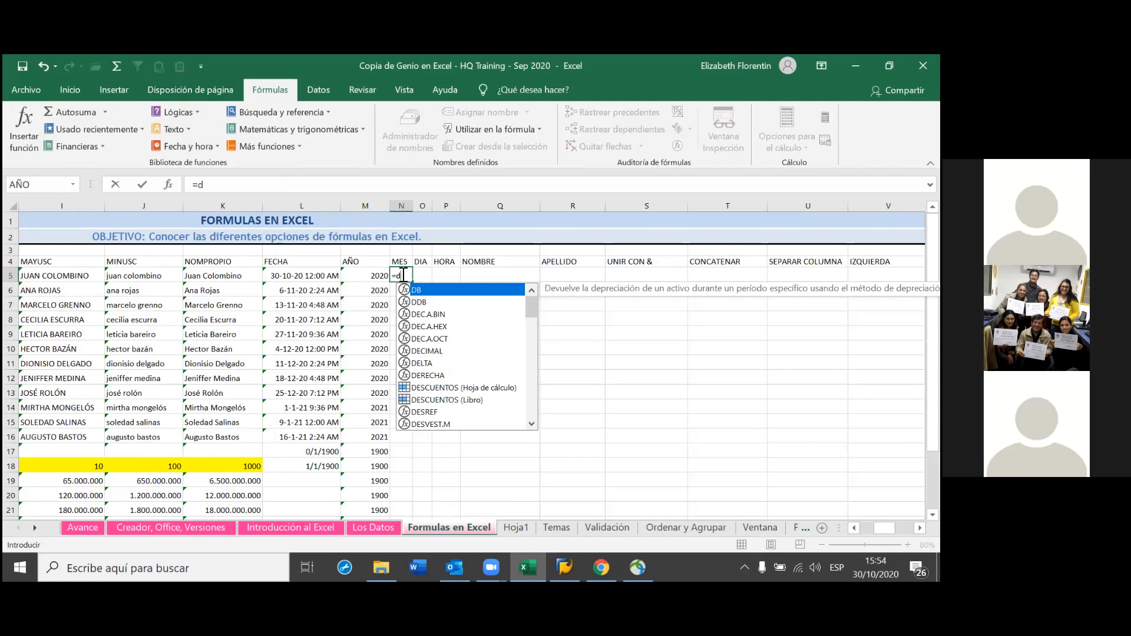
text(ia)
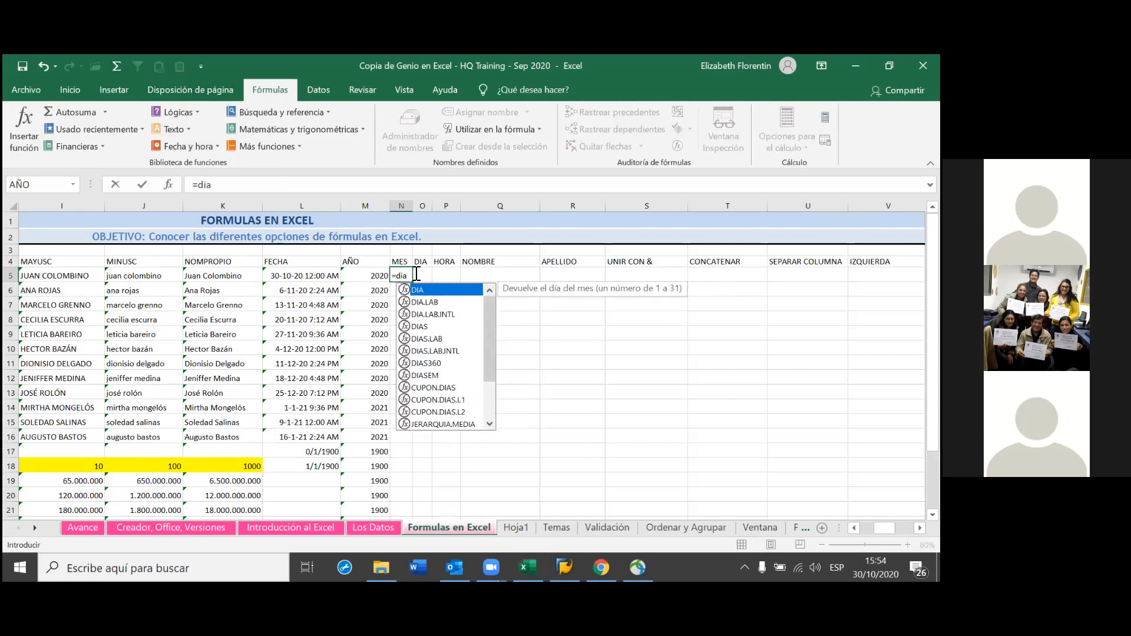
click(410, 277)
key(BackSpace)
key(BackSpace)
key(BackSpace)
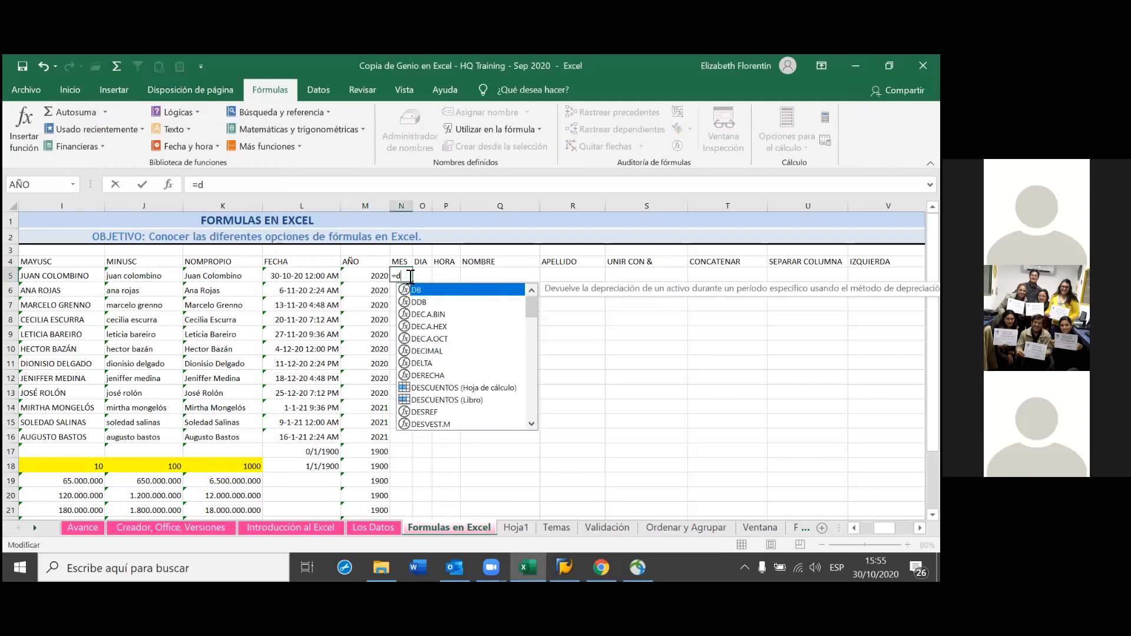
text(mes)
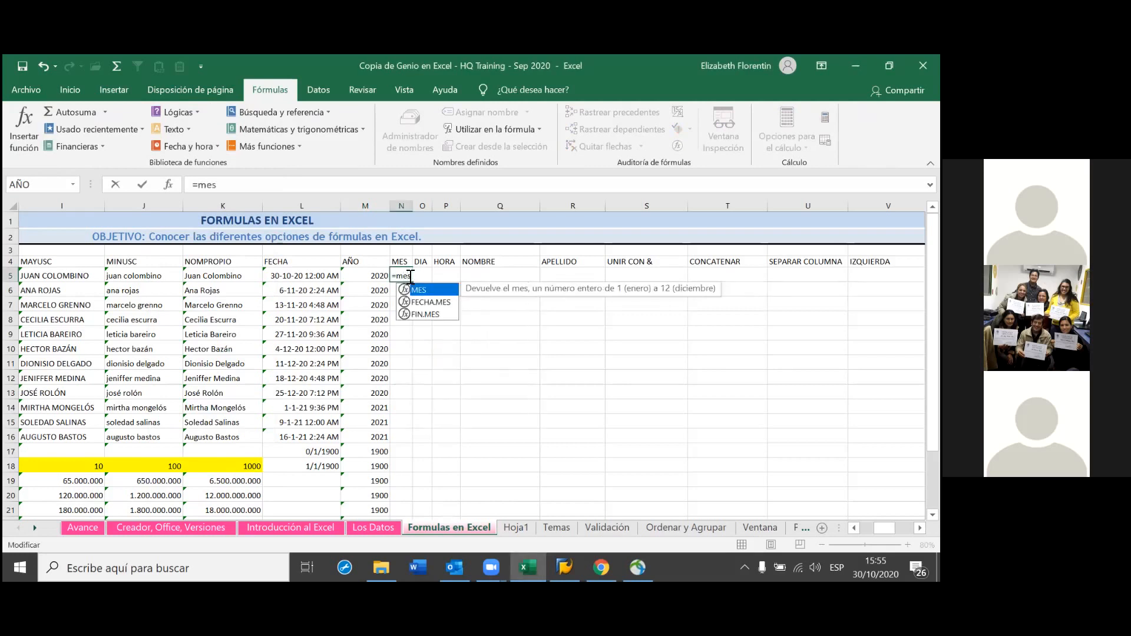
key(Return)
click(407, 277)
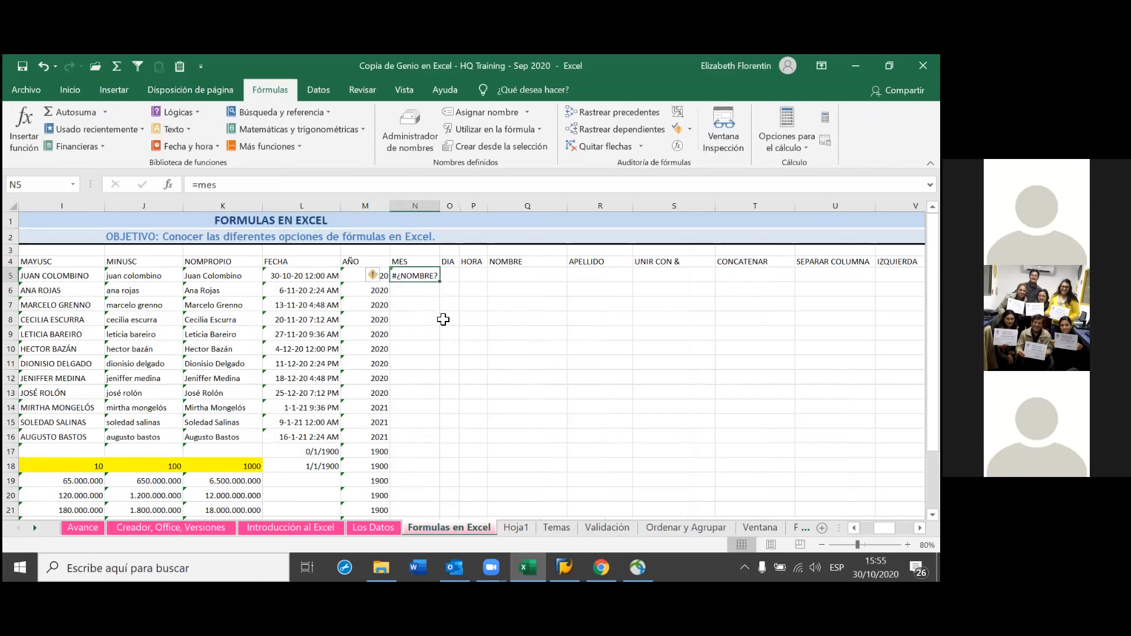
Rebuild N5 as =MES(L5) so it returns month 10
text(=)
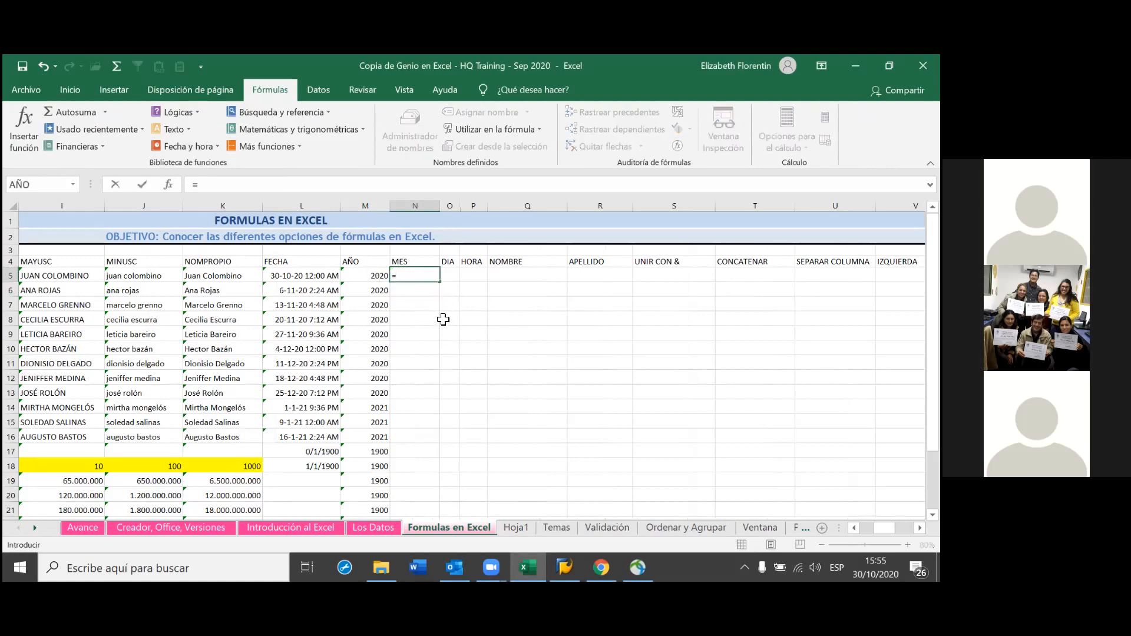
text(mes)
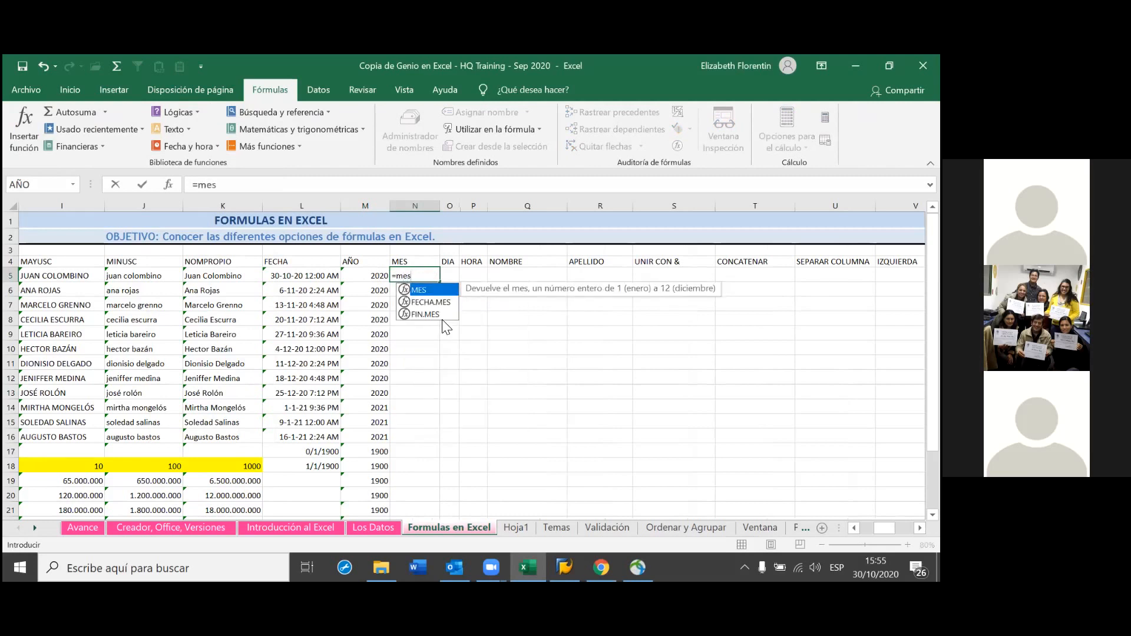
double_click(445, 290)
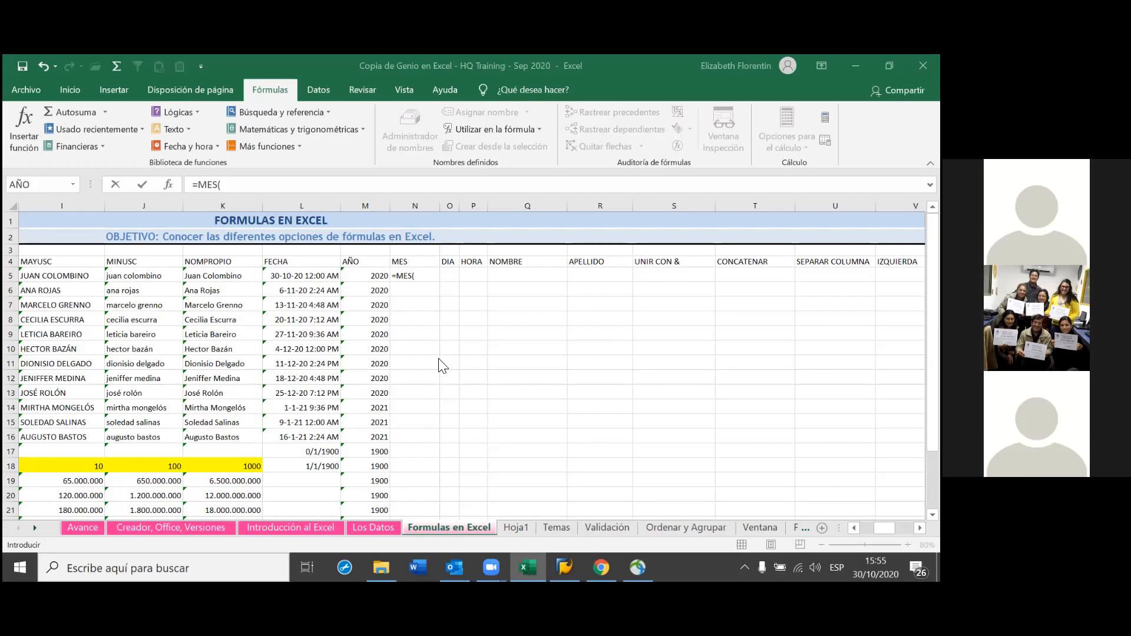
click(425, 280)
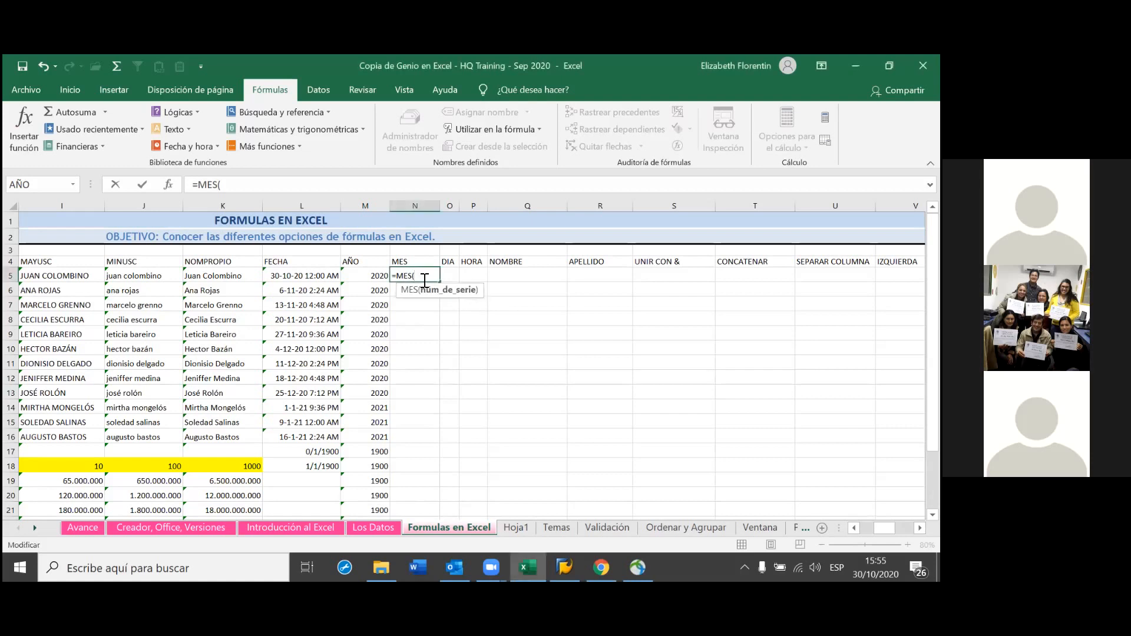
key(BackSpace)
key(BackSpace)
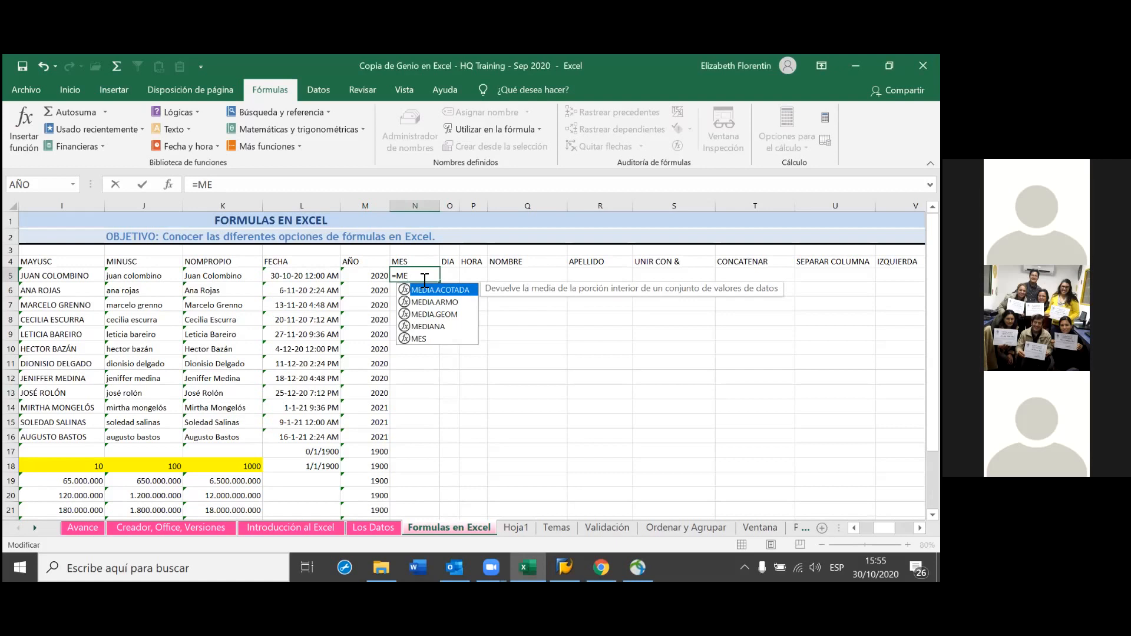
key(Down)
key(Down)
key(Down)
key(Down)
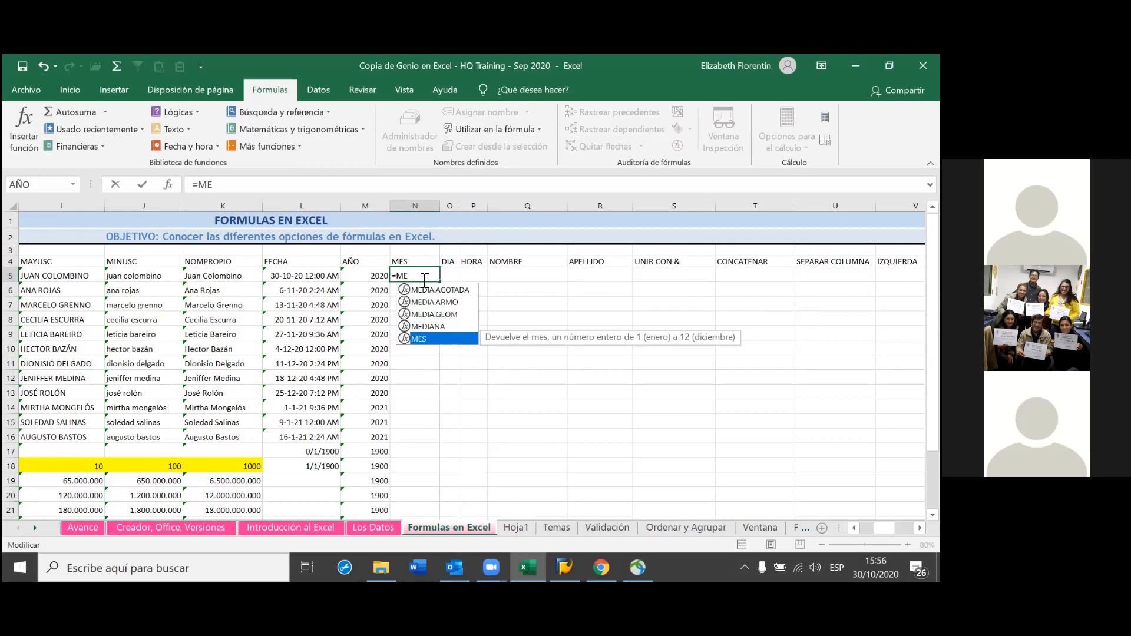
key(Tab)
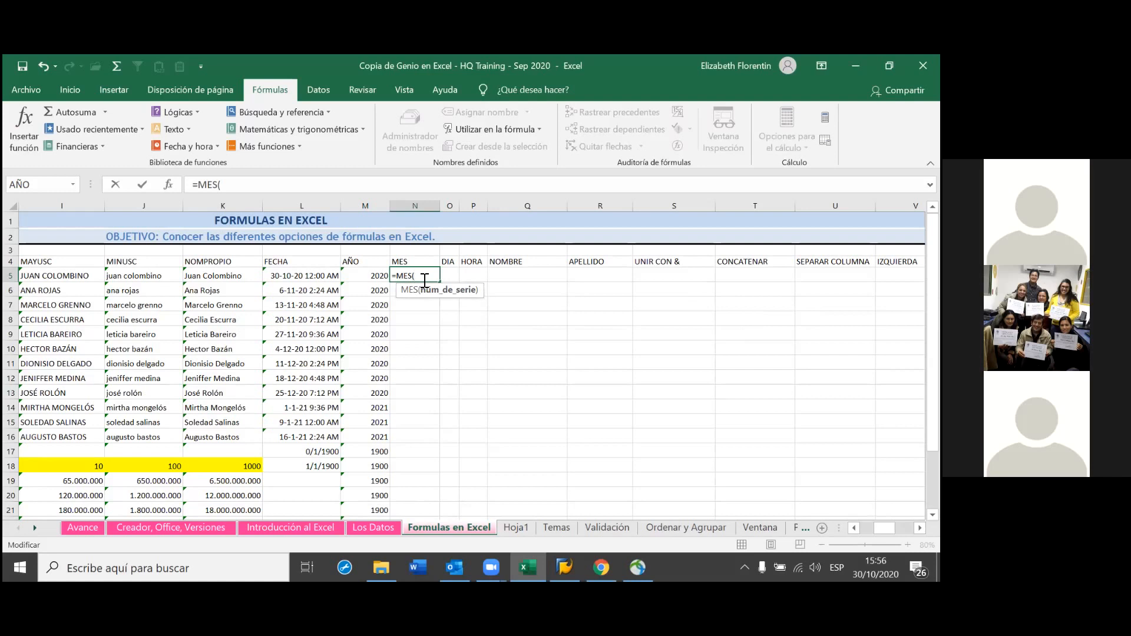
key(Left)
key(Left)
key(Left)
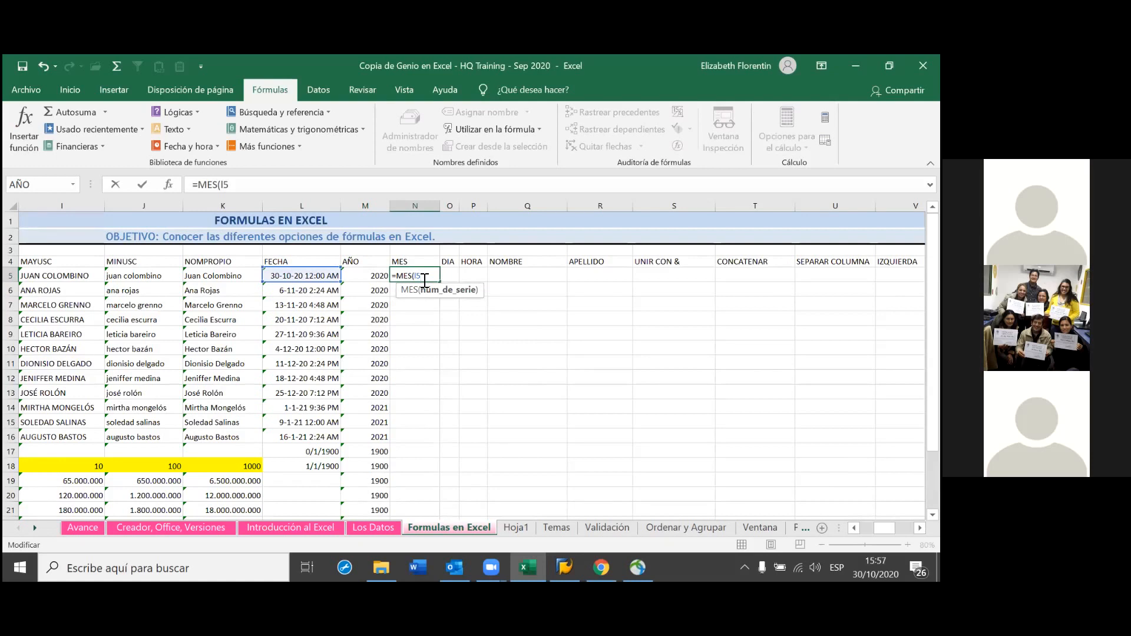
key(Return)
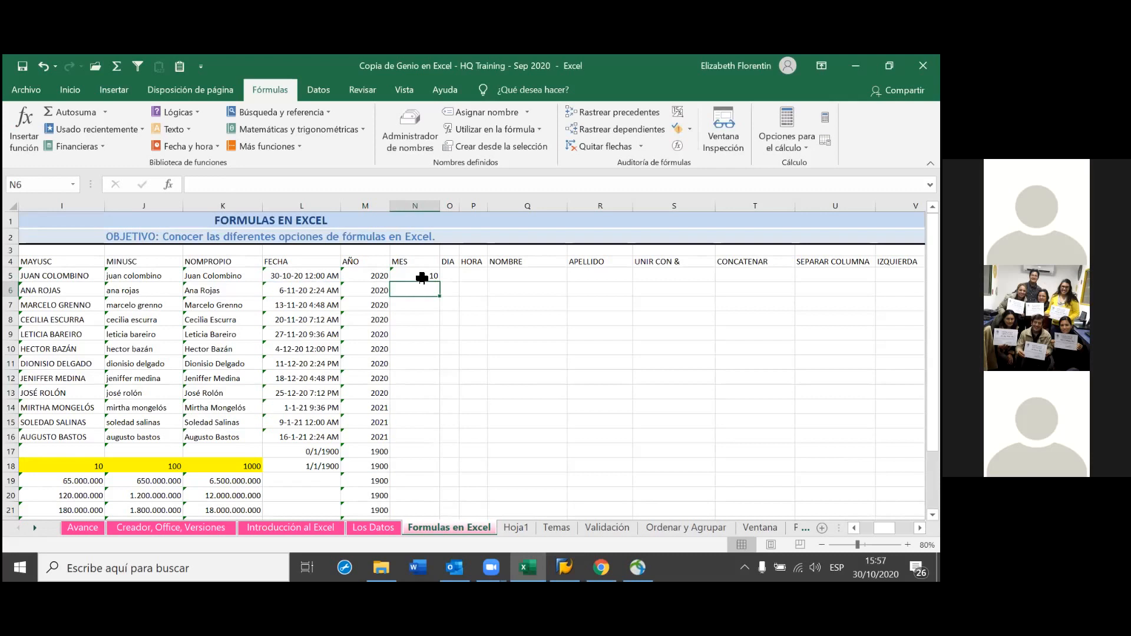
Fill =MES(L5) down column N, giving months 10, 11, 12 and 1
click(422, 276)
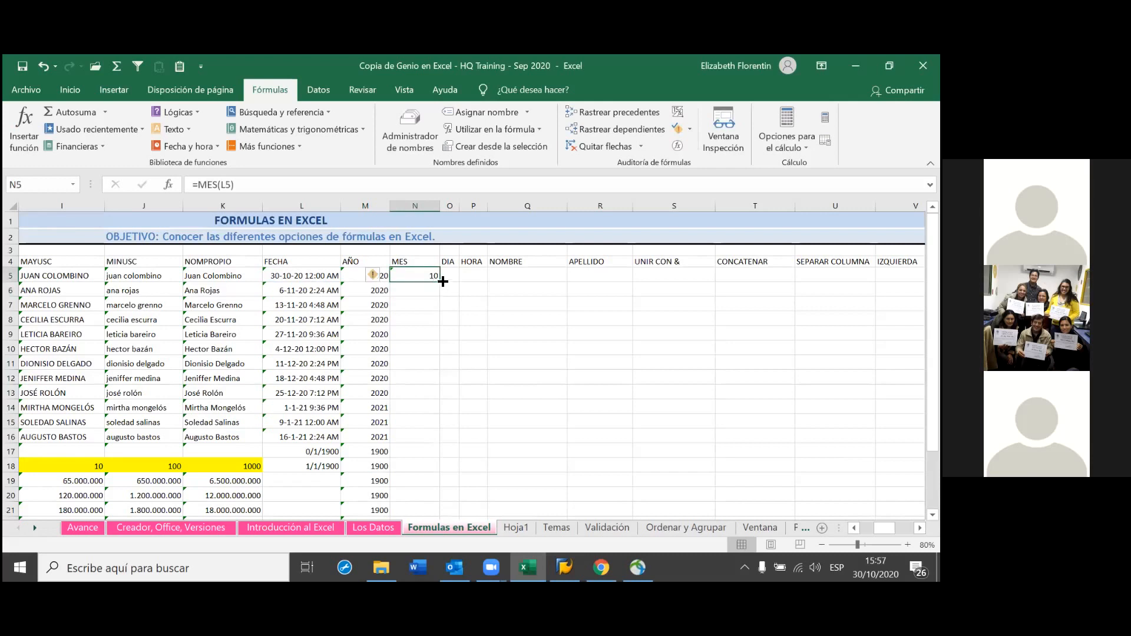
double_click(441, 285)
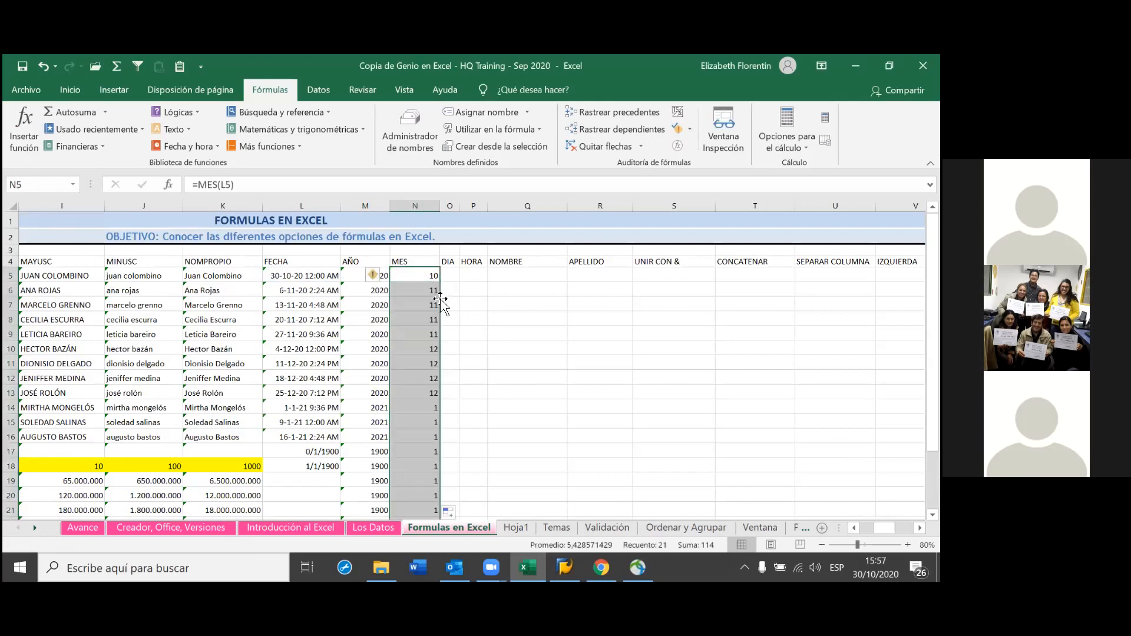
scroll(569, 485, down, 3)
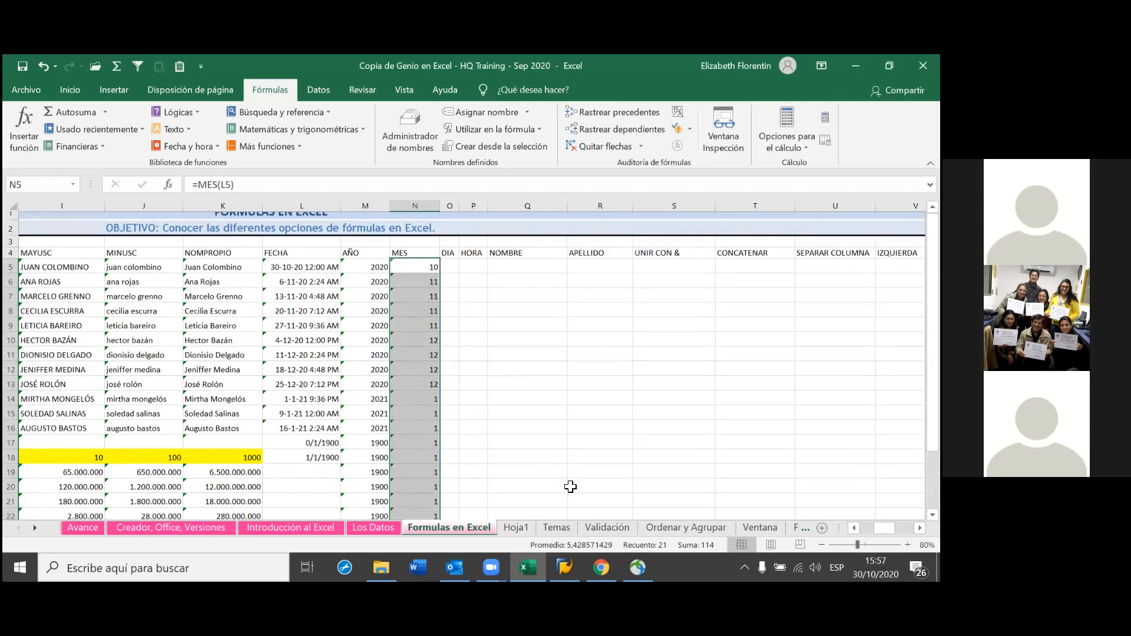
scroll(569, 485, up, 3)
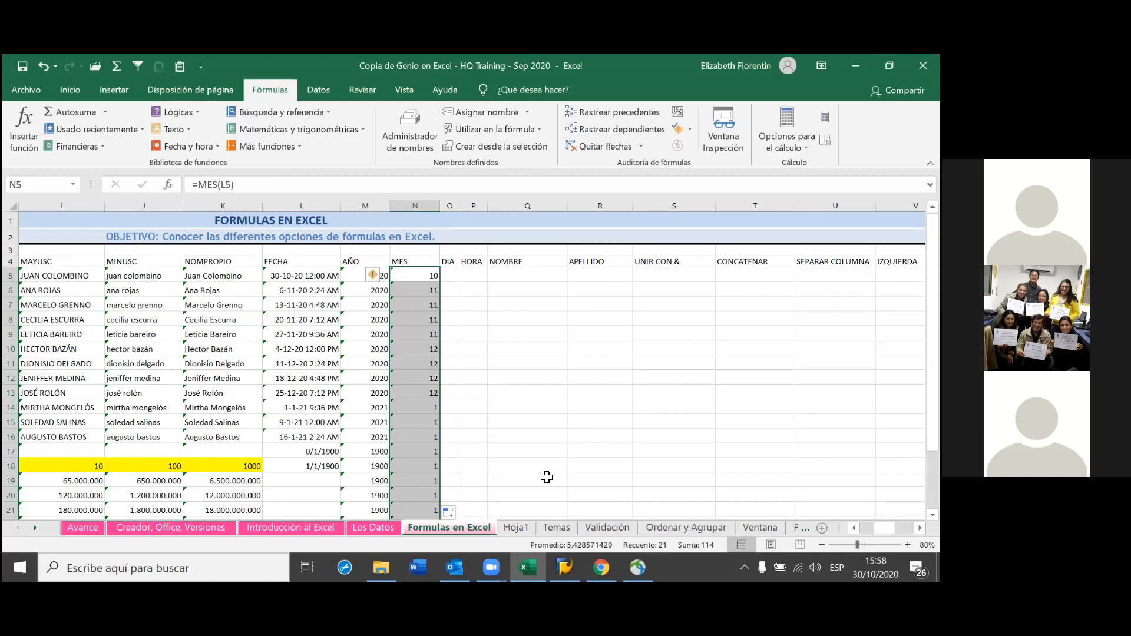
click(453, 277)
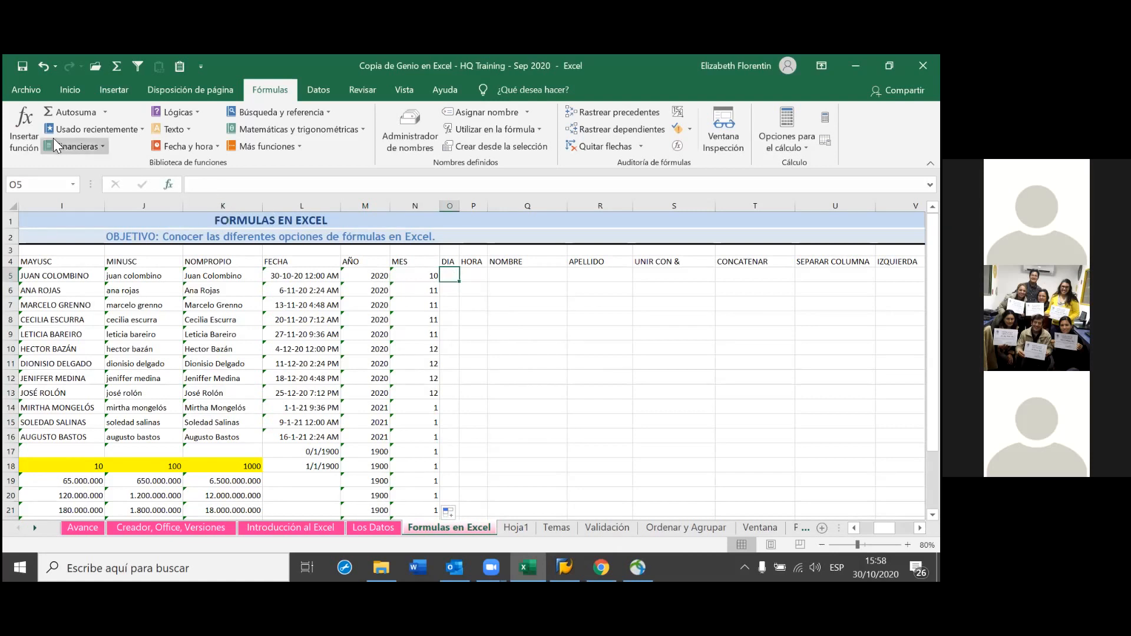
Choose DIA from the Fecha y hora category in Insertar función for O5
click(32, 121)
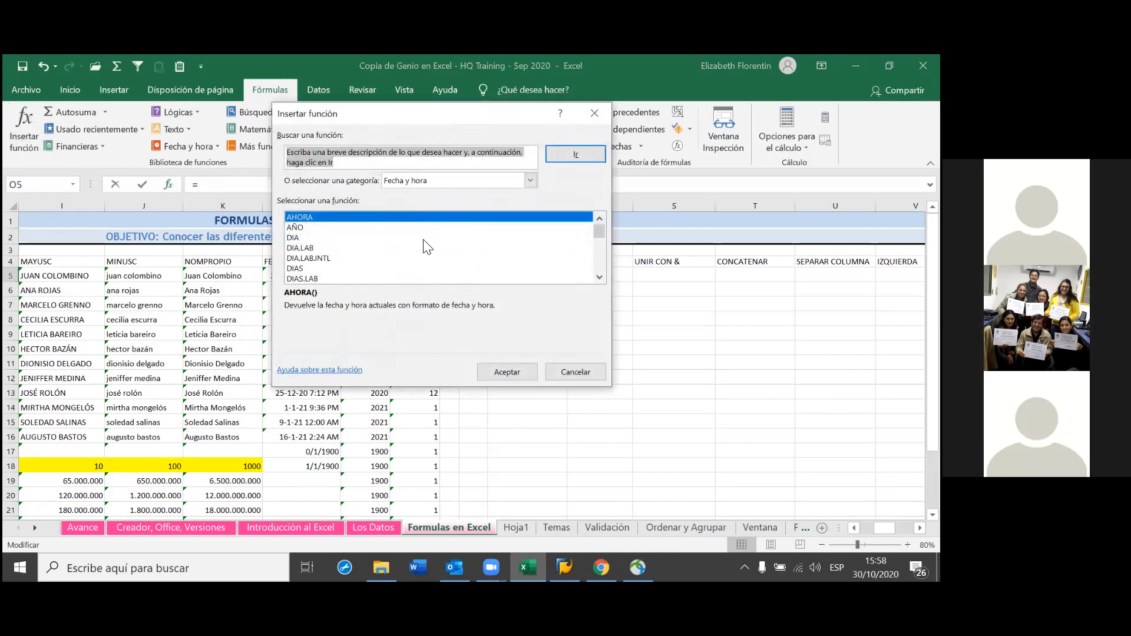
scroll(427, 247, down, 3)
scroll(427, 249, up, 3)
scroll(427, 250, down, 4)
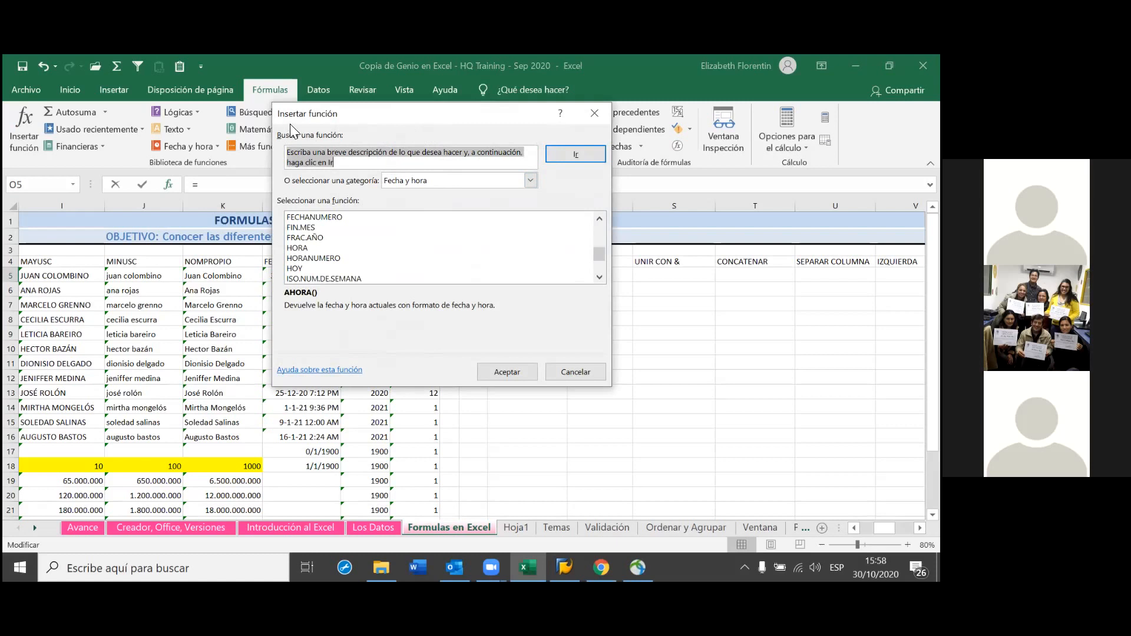
drag(290, 122, 76, 189)
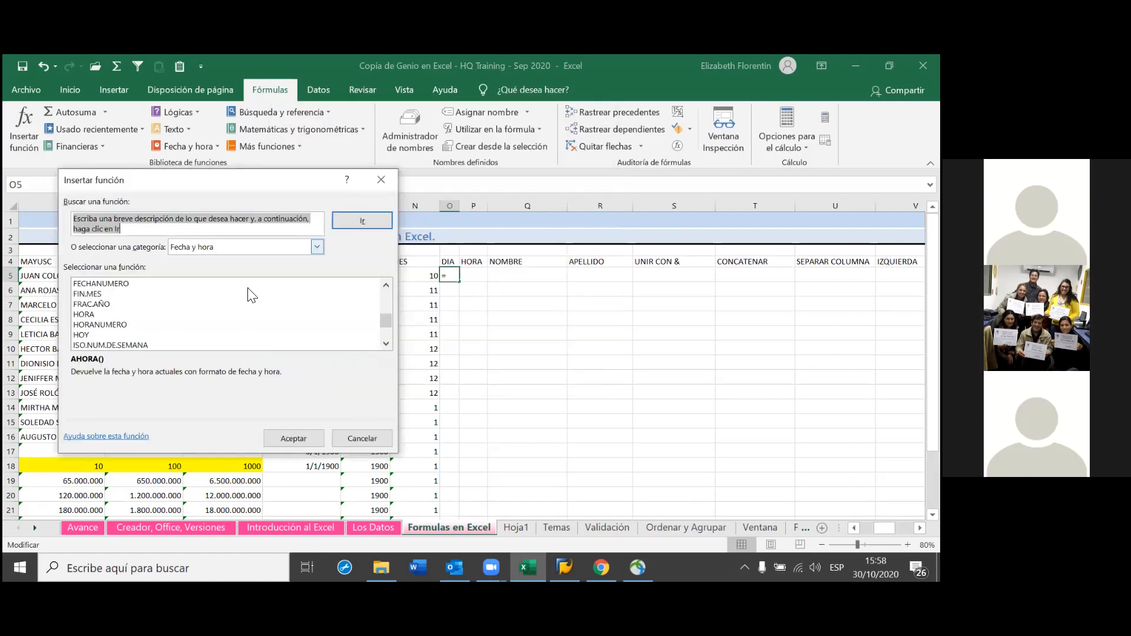
click(106, 315)
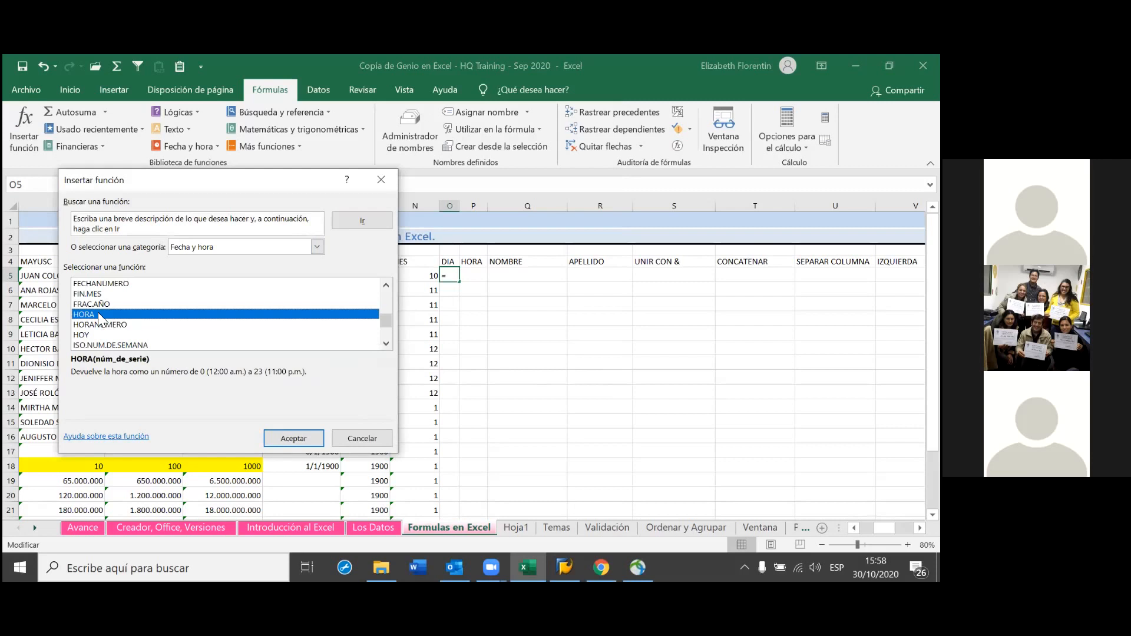
scroll(100, 336, down, 2)
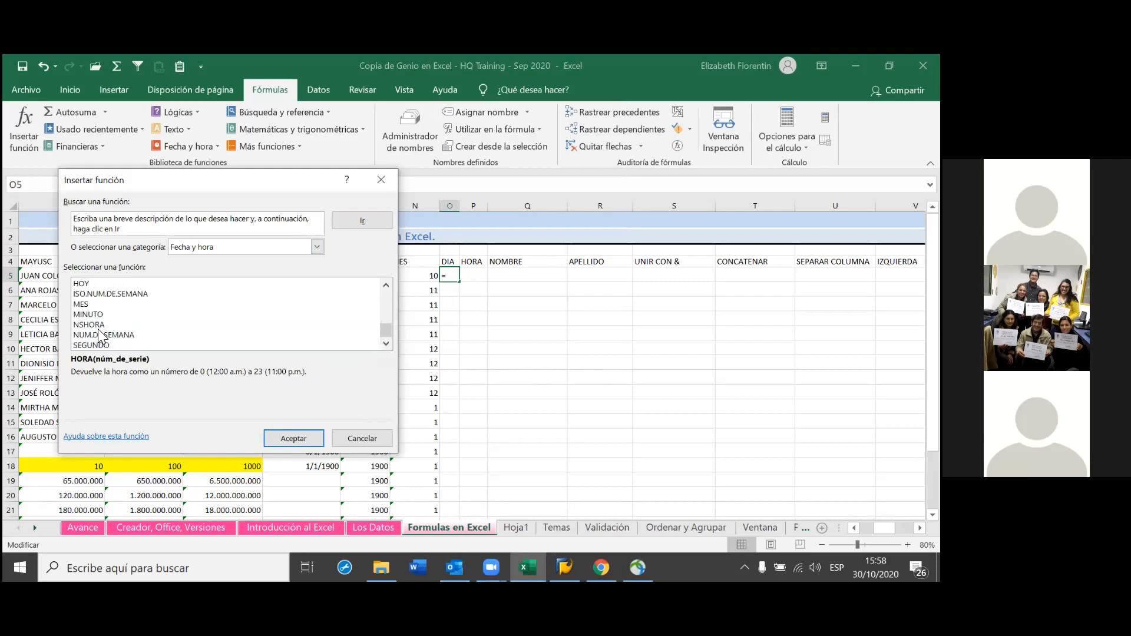
scroll(100, 334, up, 5)
scroll(102, 337, up, 1)
click(110, 304)
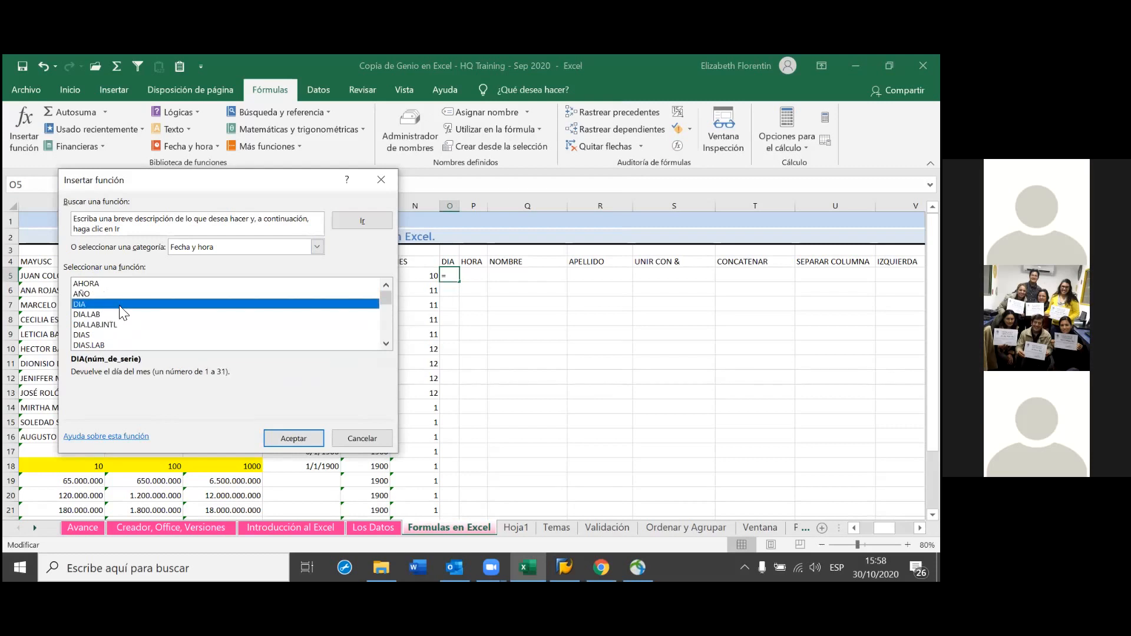
click(292, 438)
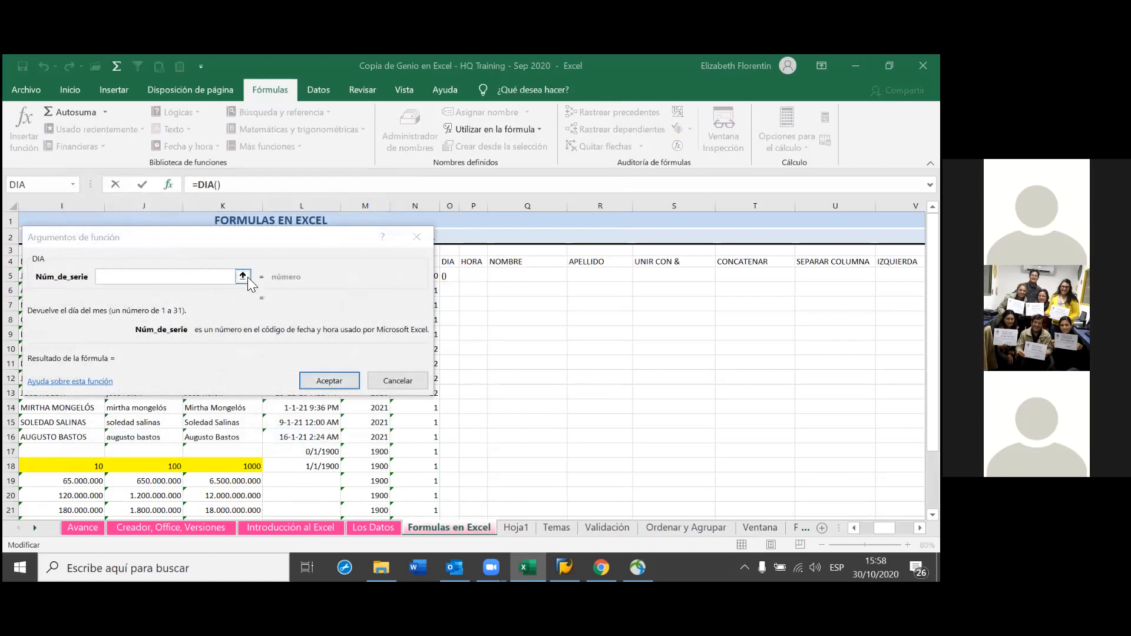
Set DIA's Núm_de_serie to L5 and confirm the O5 formula, returning 30
click(248, 277)
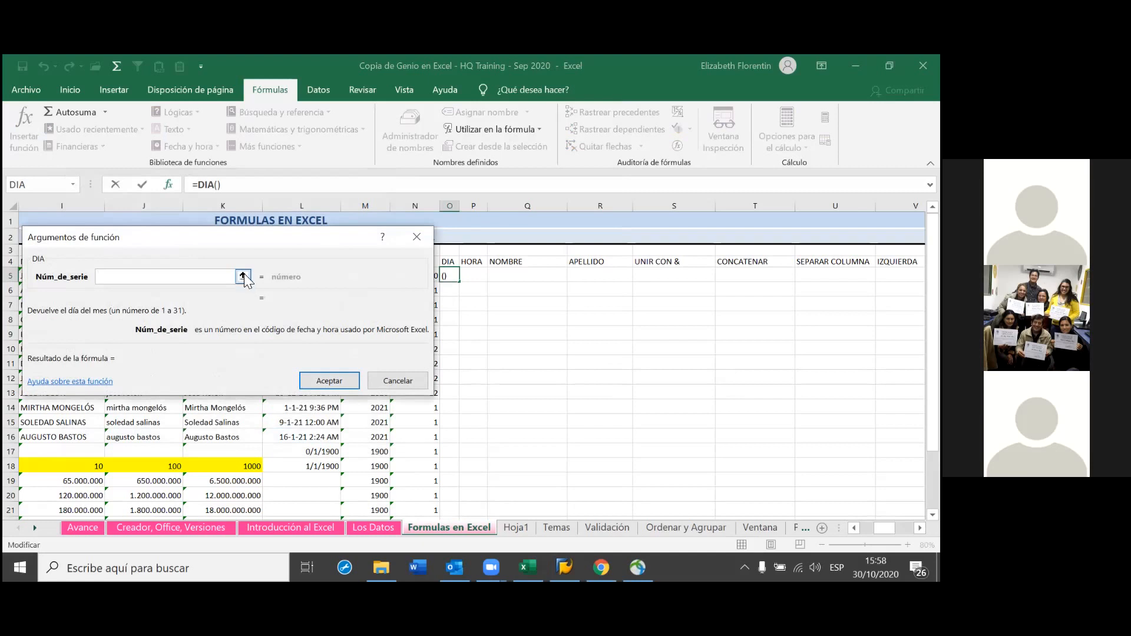
click(243, 276)
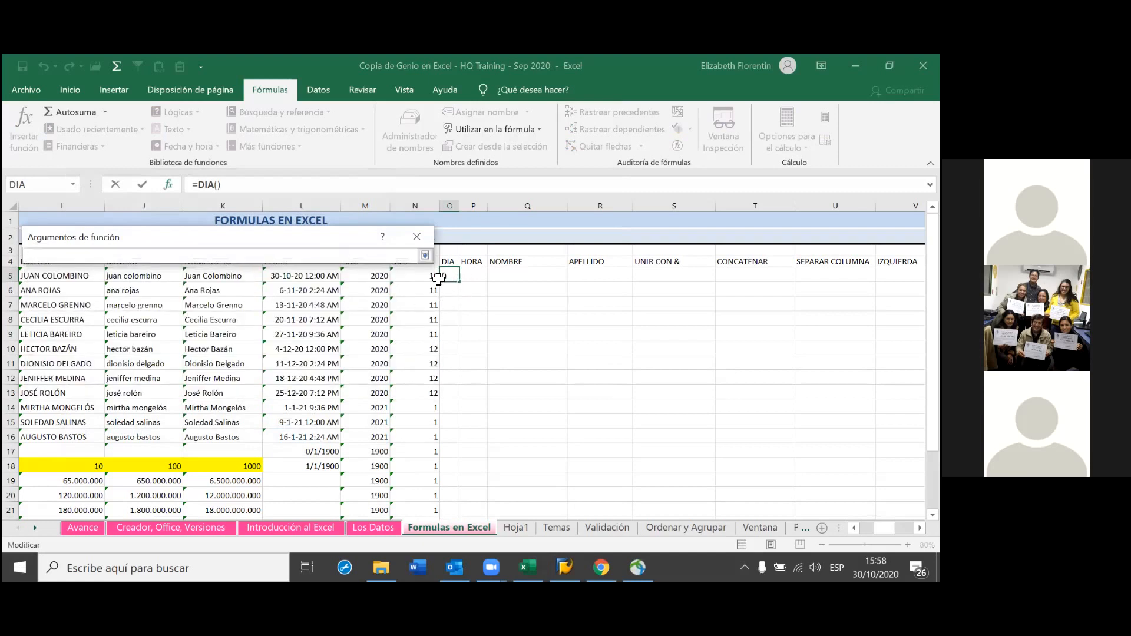
click(312, 278)
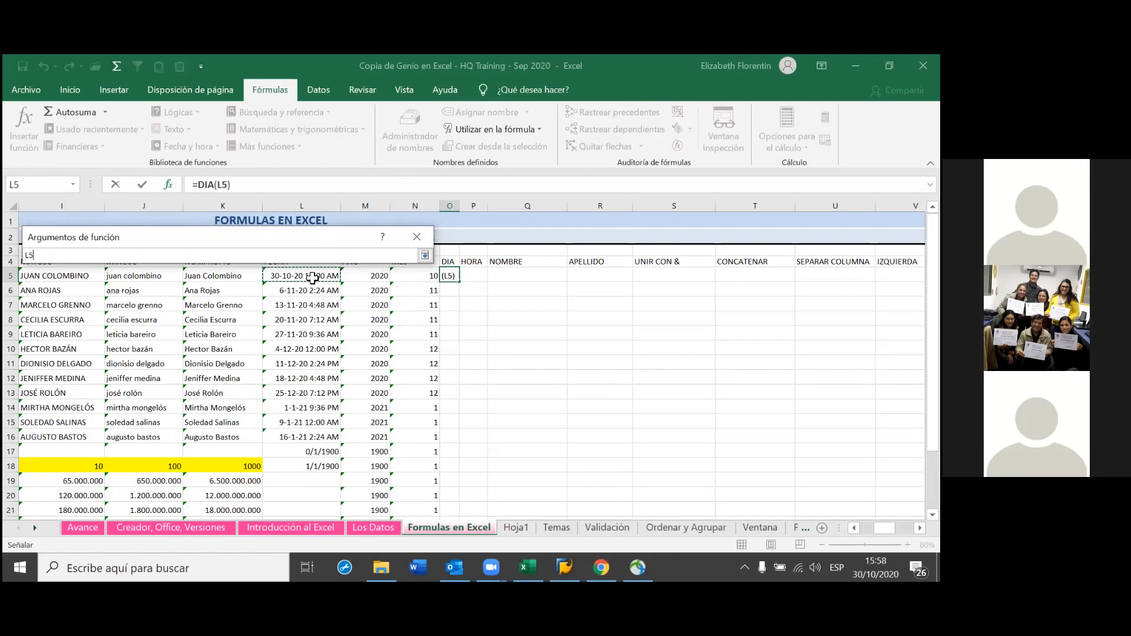
key(Return)
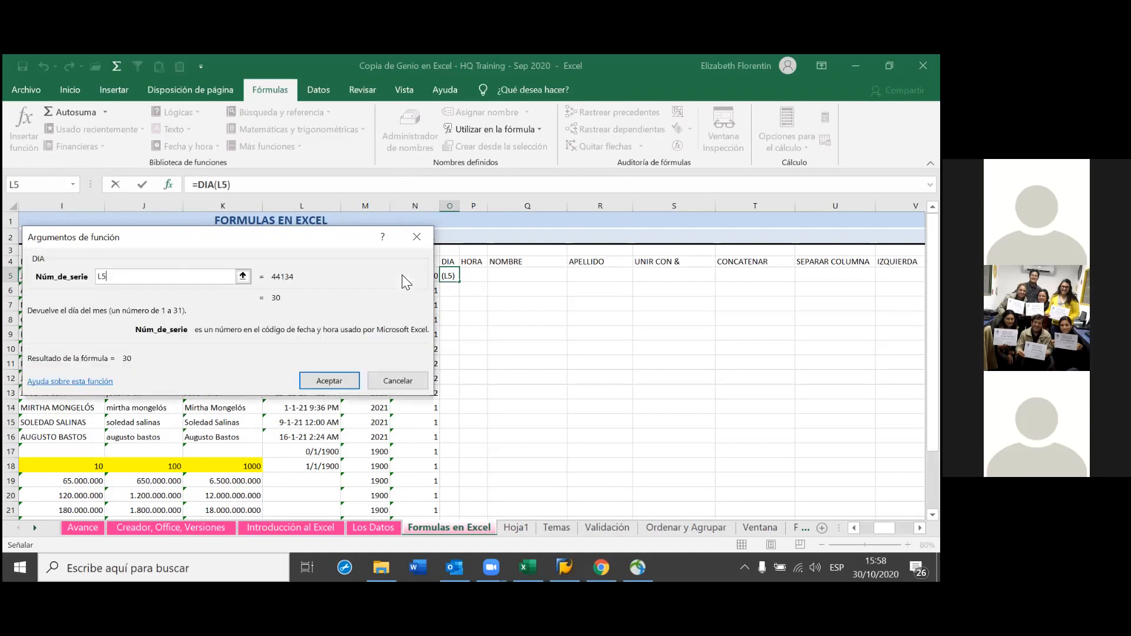
click(321, 386)
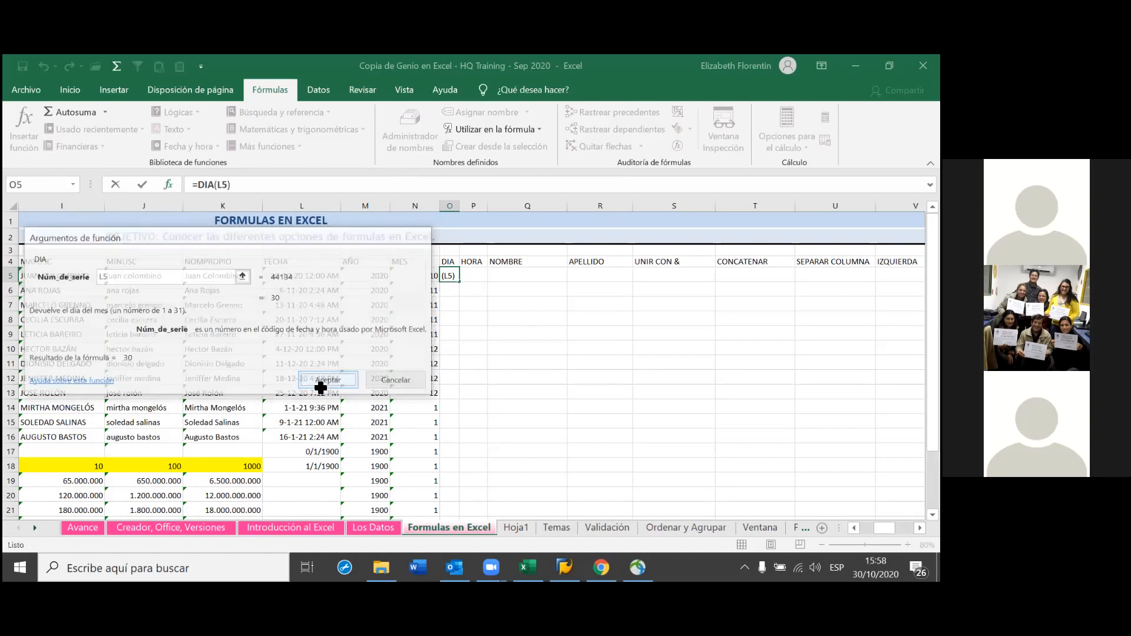
click(320, 389)
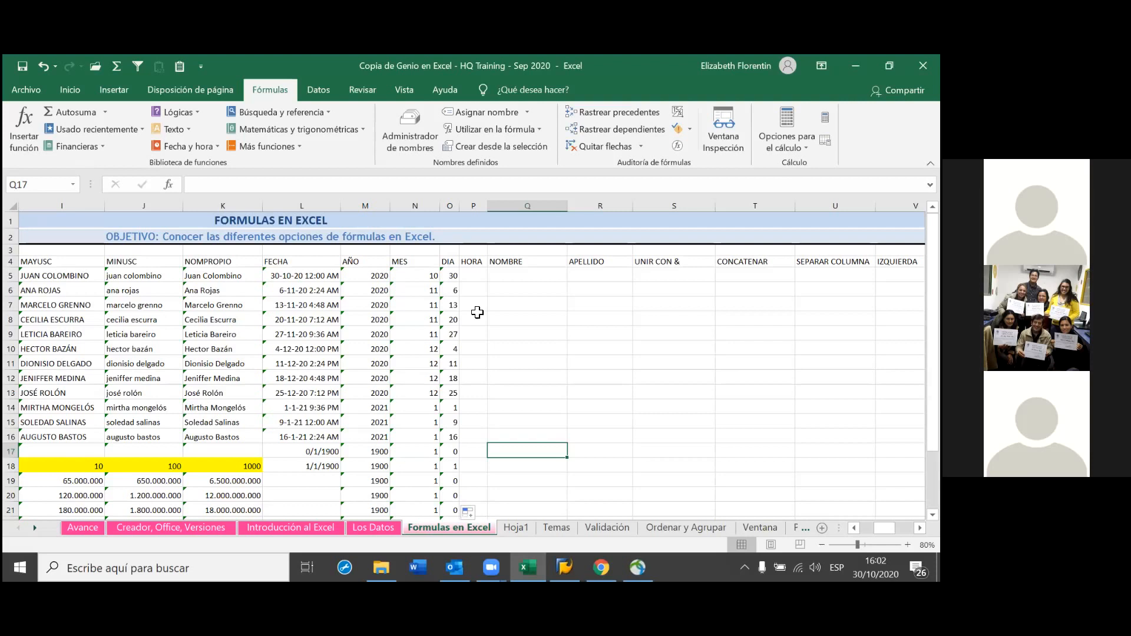
click(478, 277)
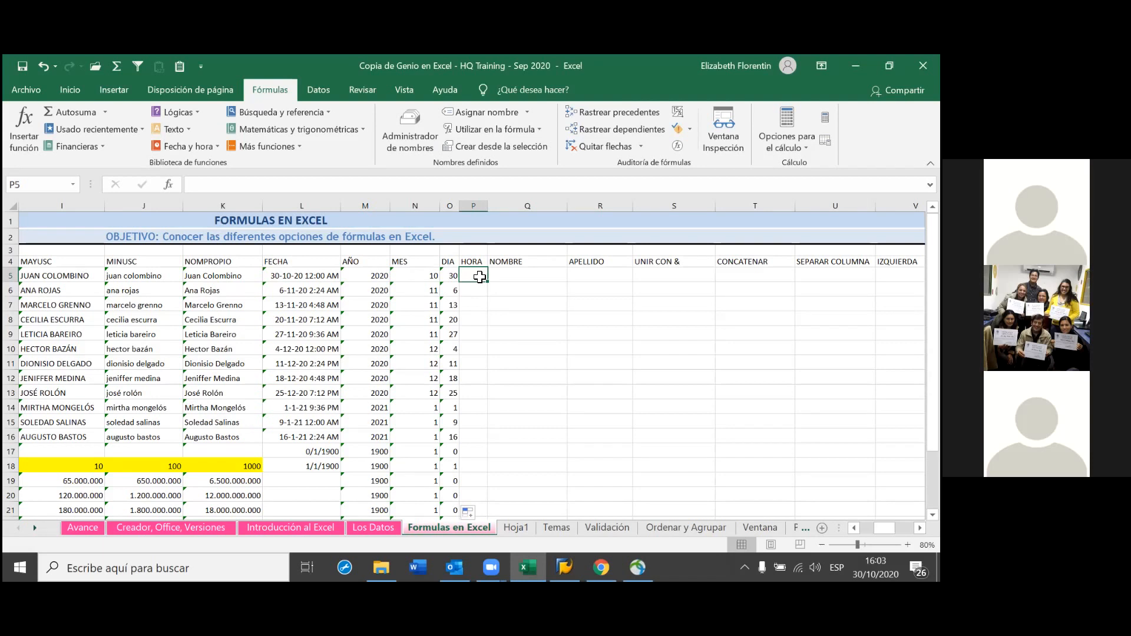
Check that L5 holds =+HOY() and L6 holds =+L5+7,1, leaving both unchanged
double_click(310, 275)
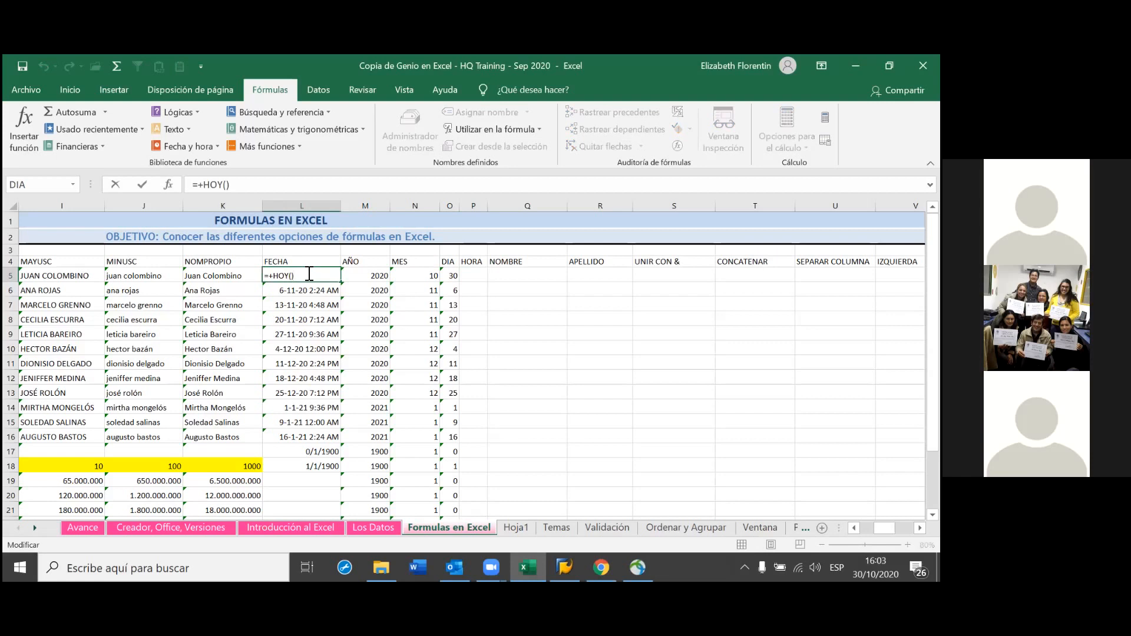
click(70, 90)
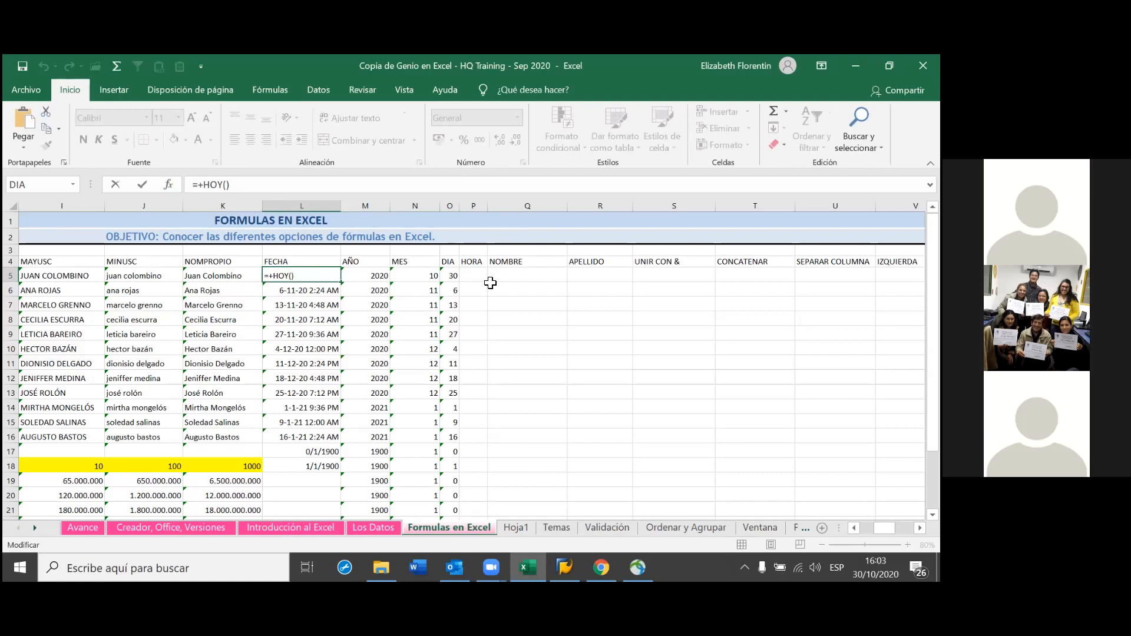
key(Return)
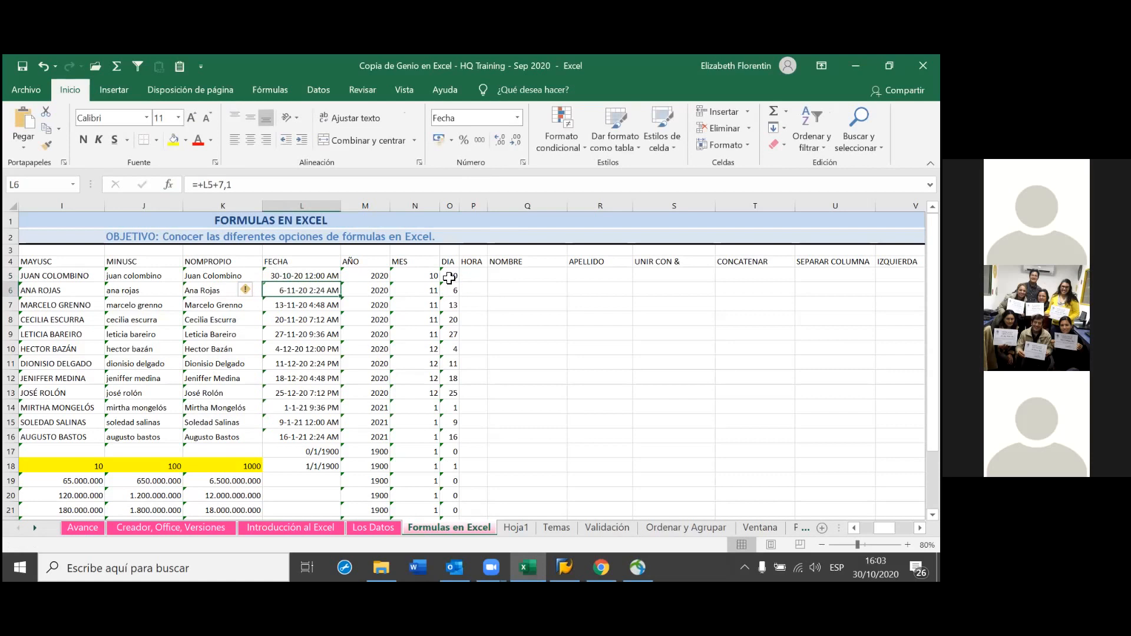
key(Up)
click(320, 291)
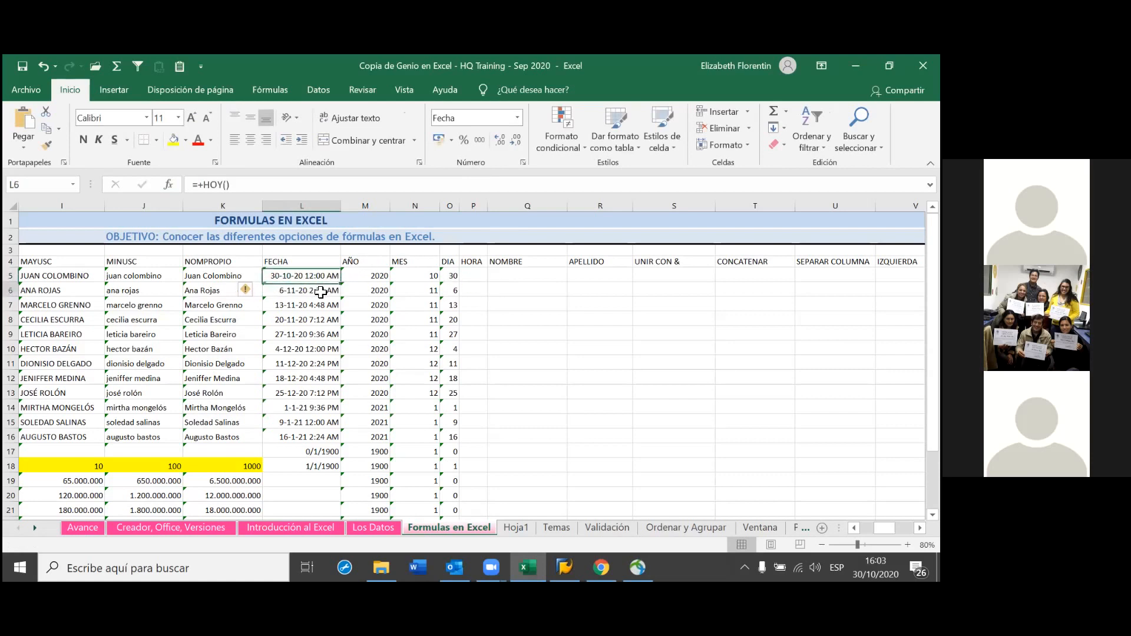
click(319, 276)
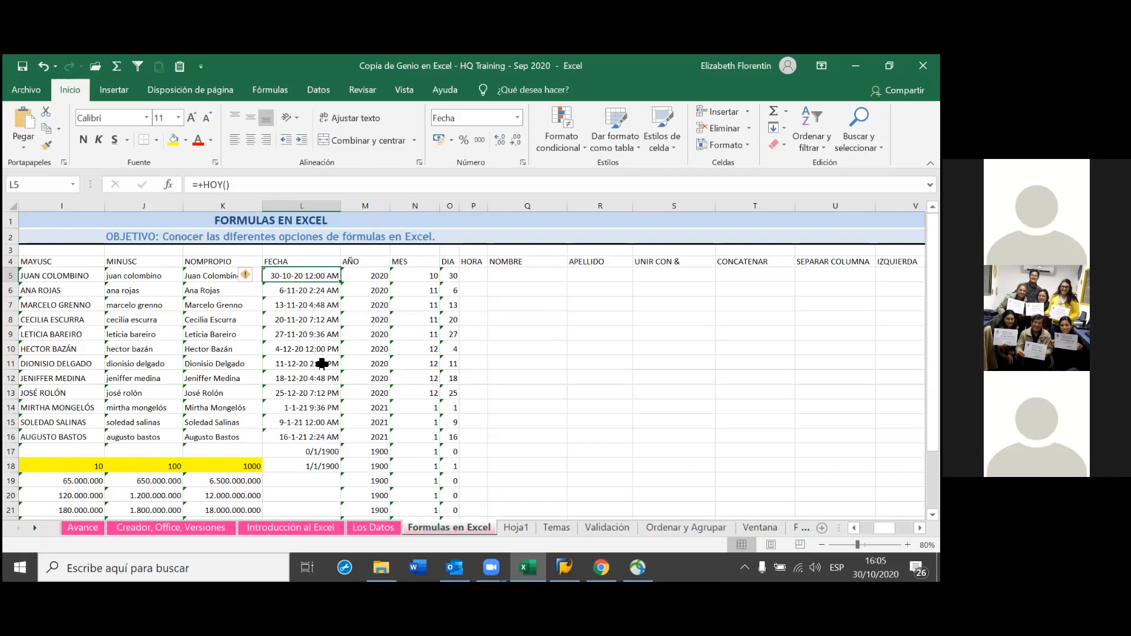
Inspect the date formulas in L7 and L6, then open L6's =+L5+7,1 for editing
click(322, 301)
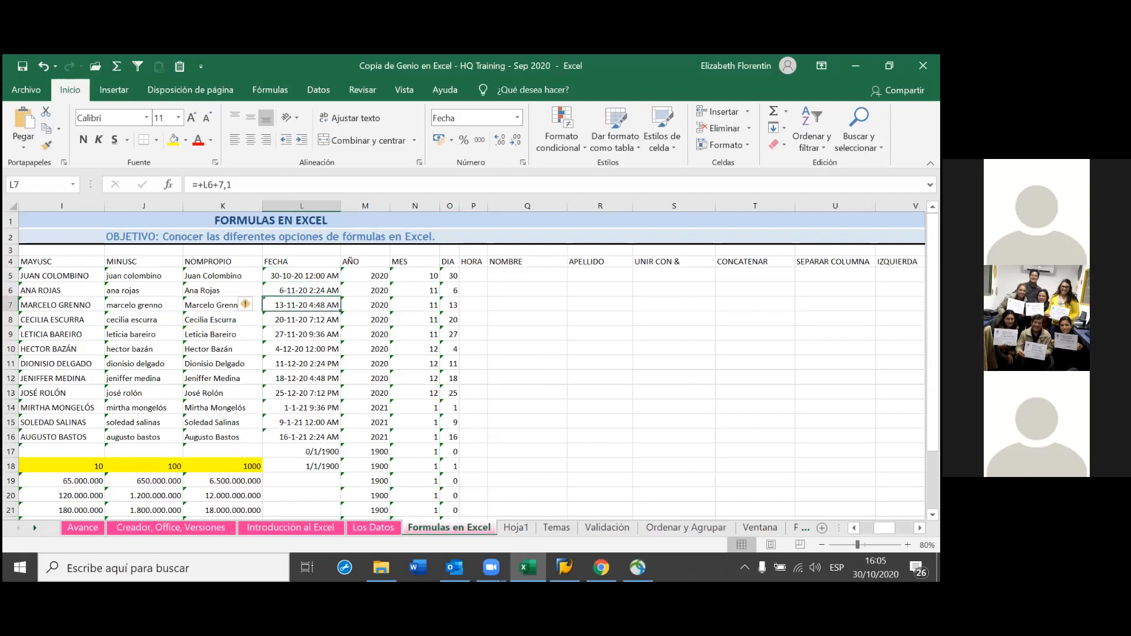
click(305, 291)
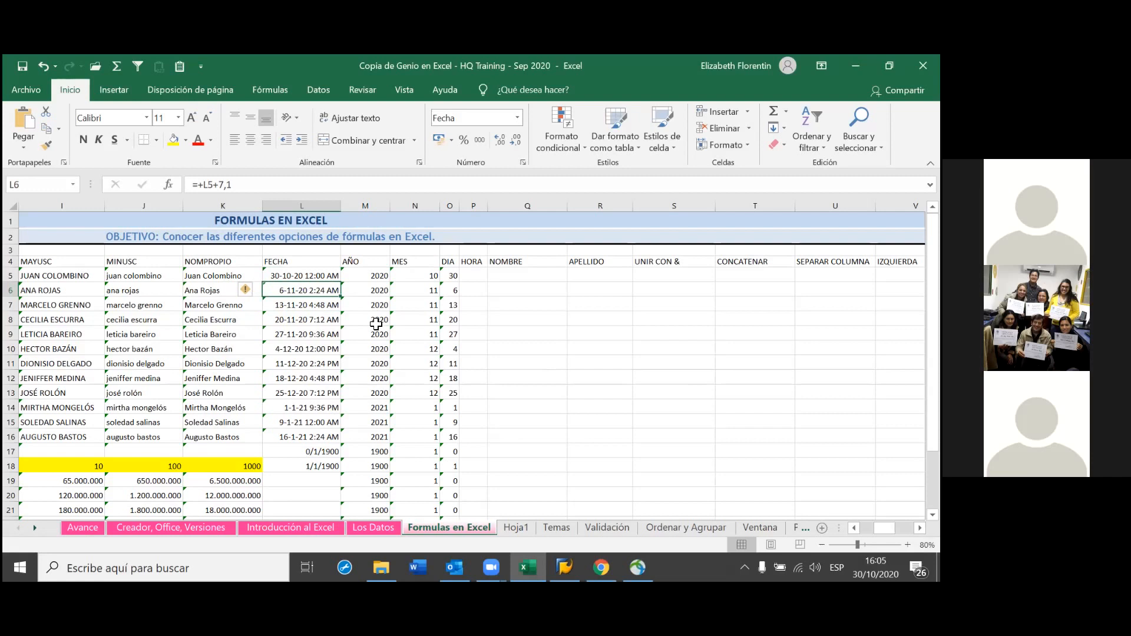
double_click(308, 291)
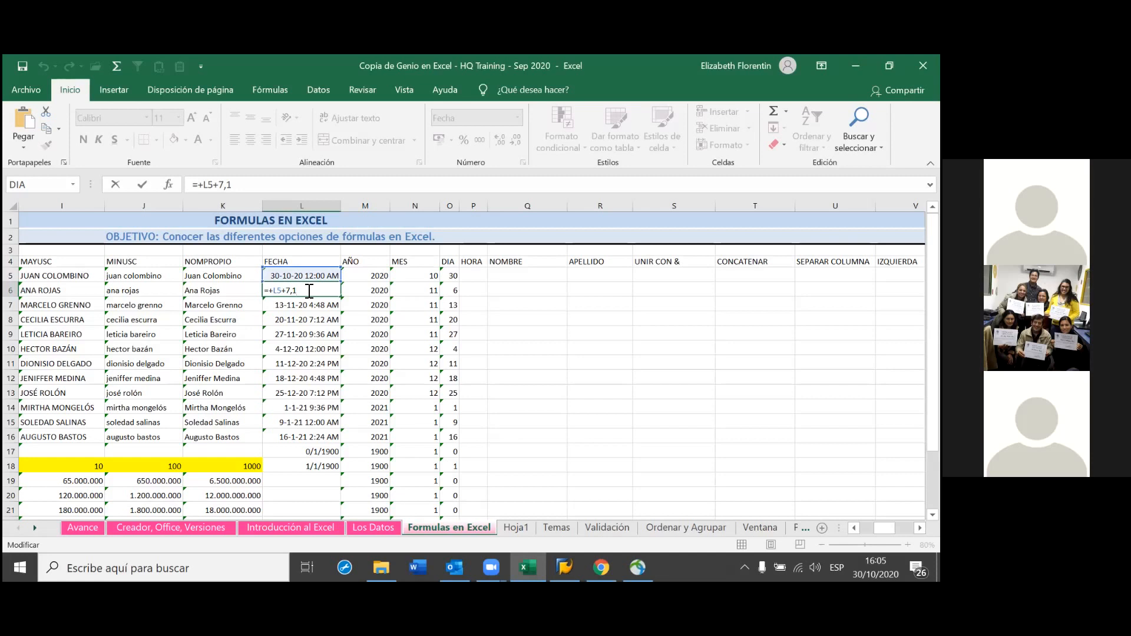
Change L6's formula from =+L5+7,1 to =+L5+7 so it shows 6-11-20 12:00 AM
key(Return)
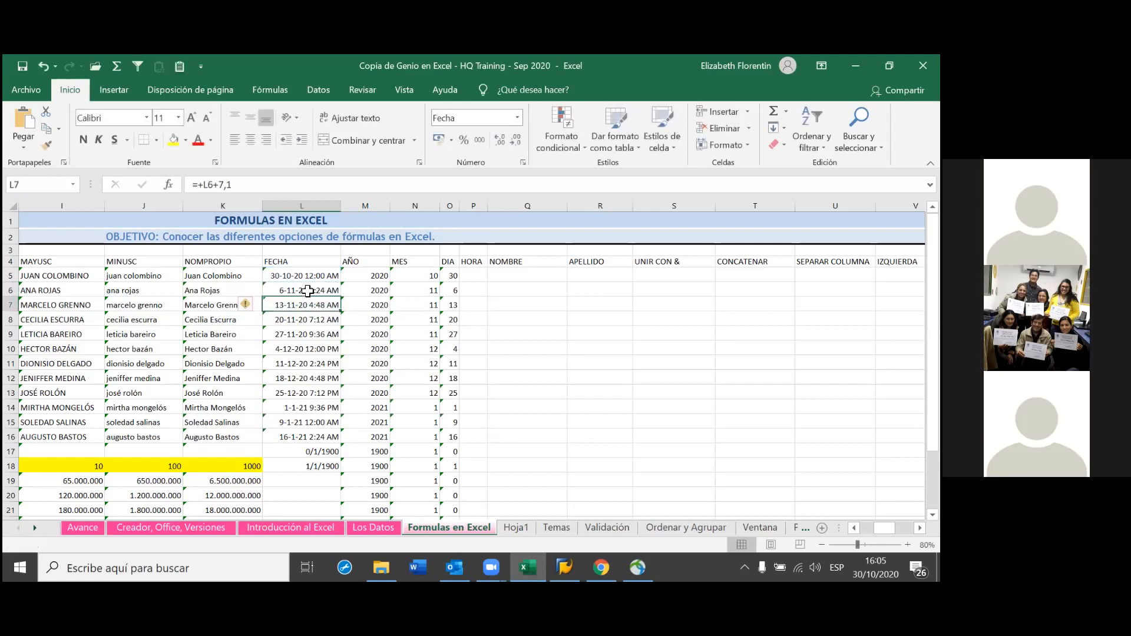
click(308, 291)
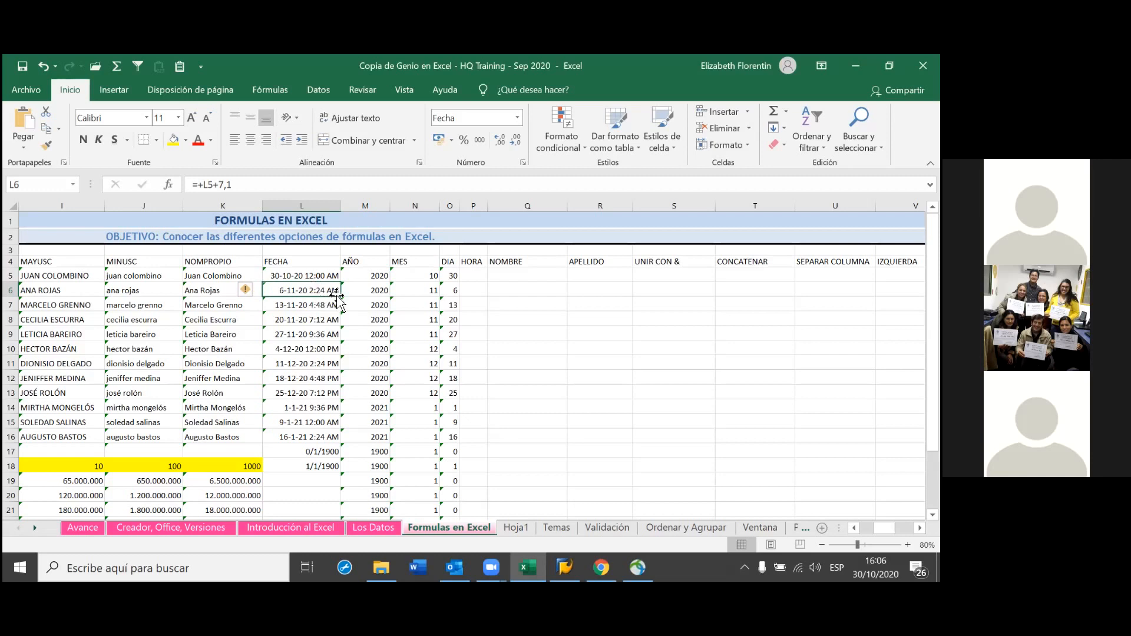
double_click(336, 290)
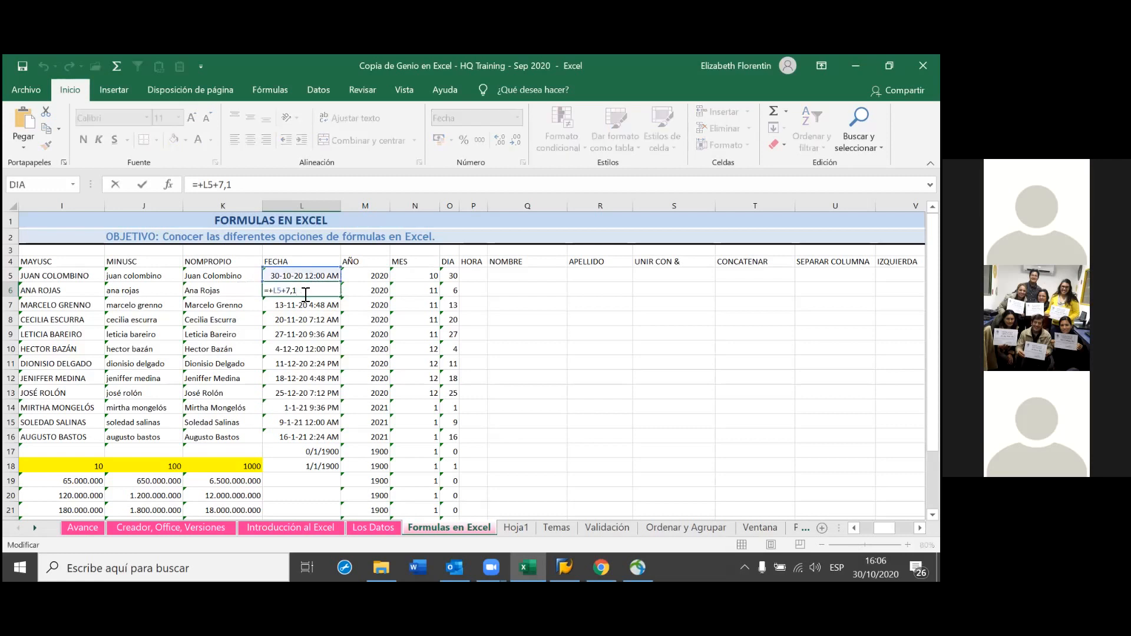
key(BackSpace)
text(7)
key(BackSpace)
key(Return)
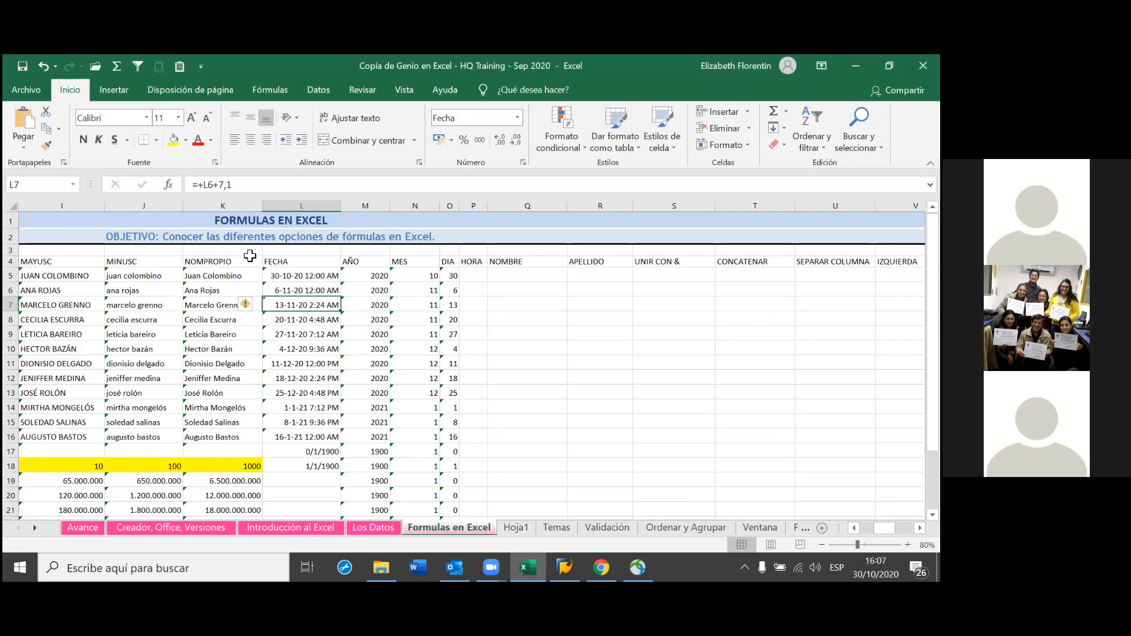
Restore L6's formula to =+L5+7,1, showing 6-11-20 2:24 AM
click(290, 290)
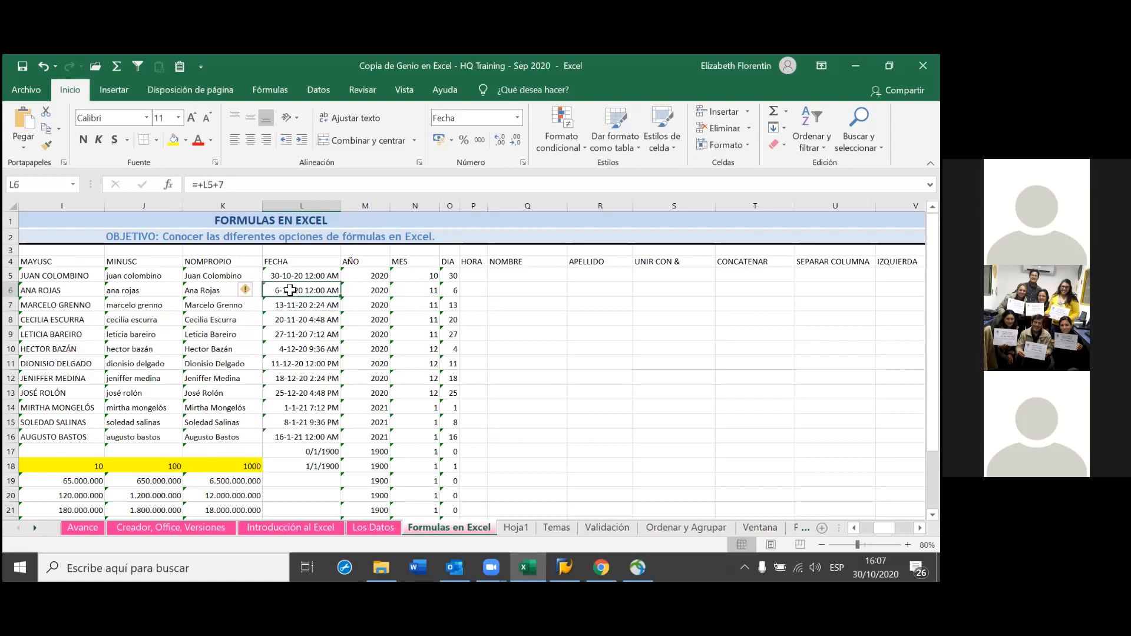
double_click(336, 293)
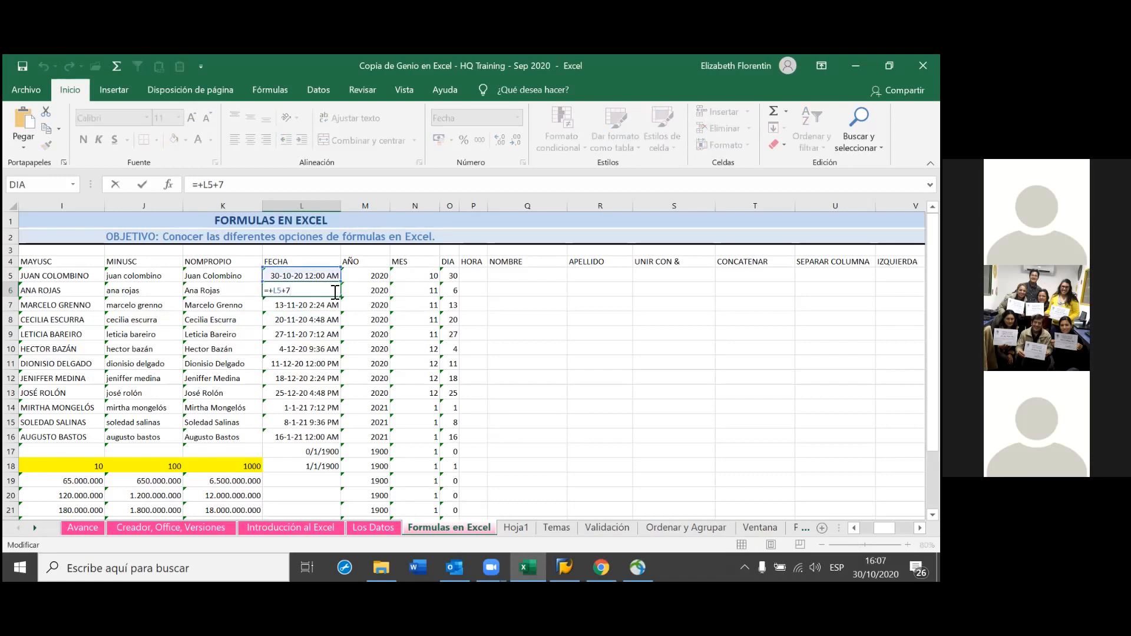
text(,1)
key(Return)
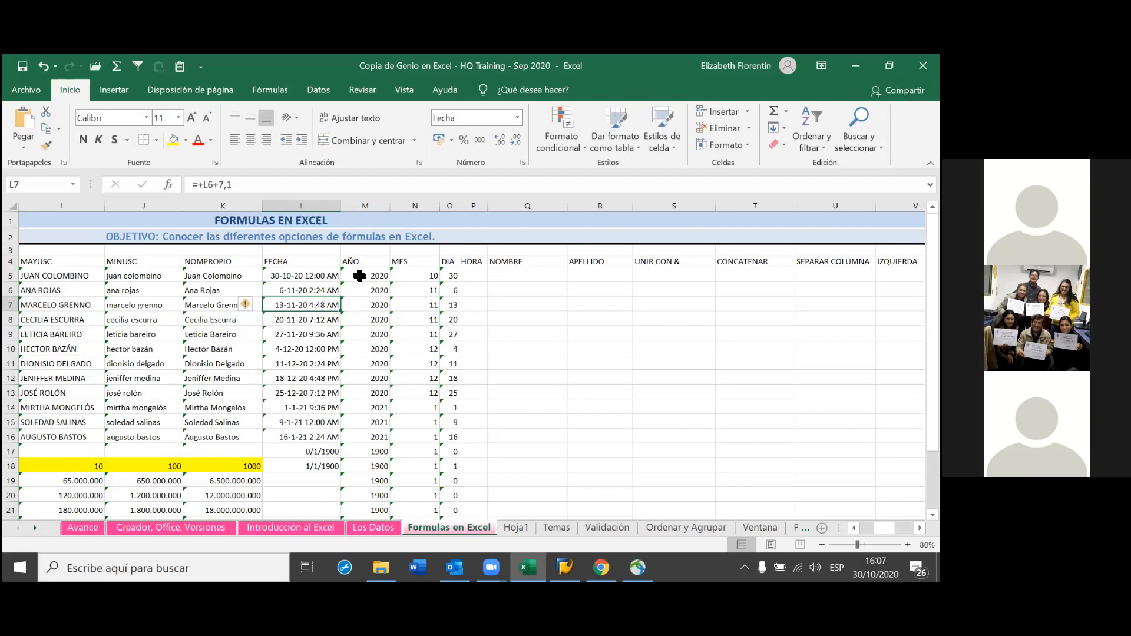
Try day increments of 7,05 and then 7,04 in L6's formula
double_click(303, 291)
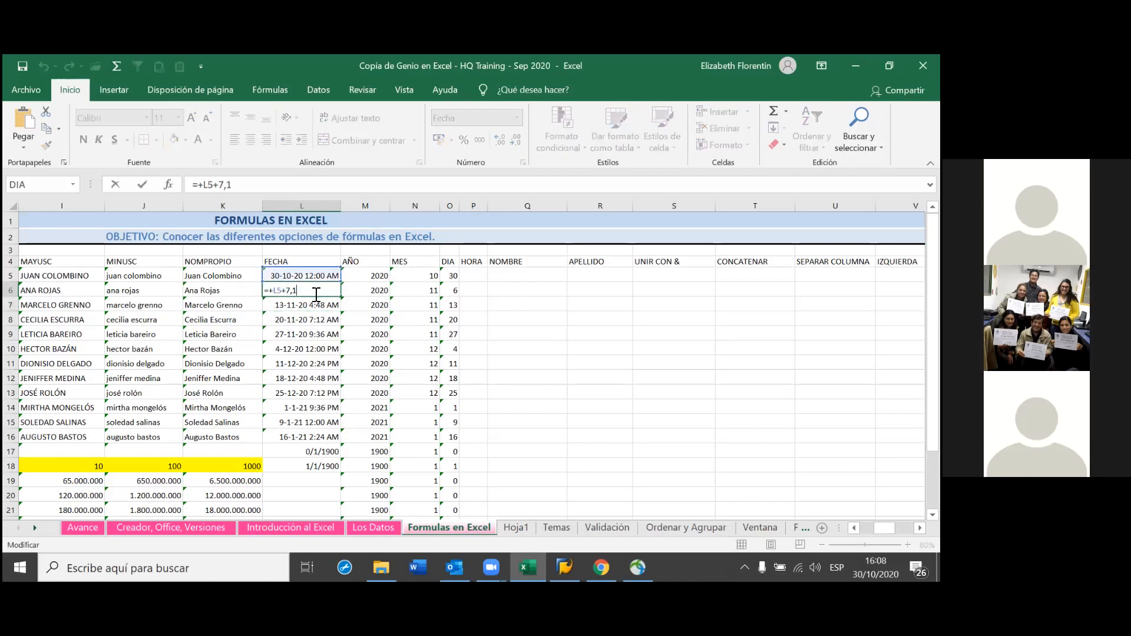
key(BackSpace)
text(05)
key(Return)
click(314, 292)
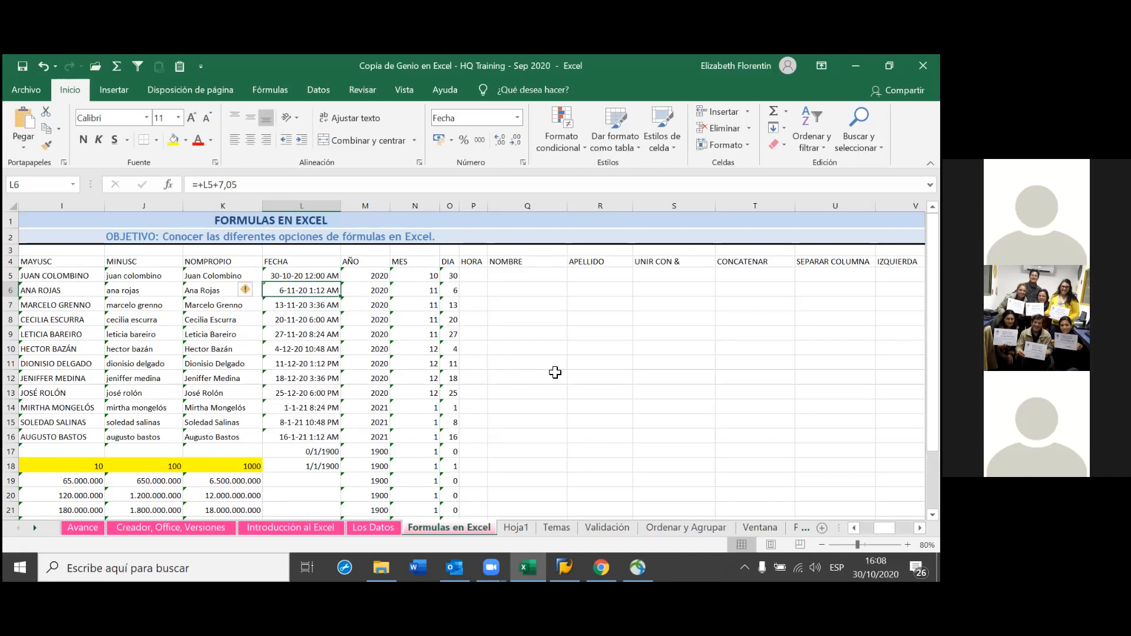
double_click(324, 290)
key(BackSpace)
text(4)
key(Return)
Try L6 day increments of 7,004 and then 7,045
click(323, 290)
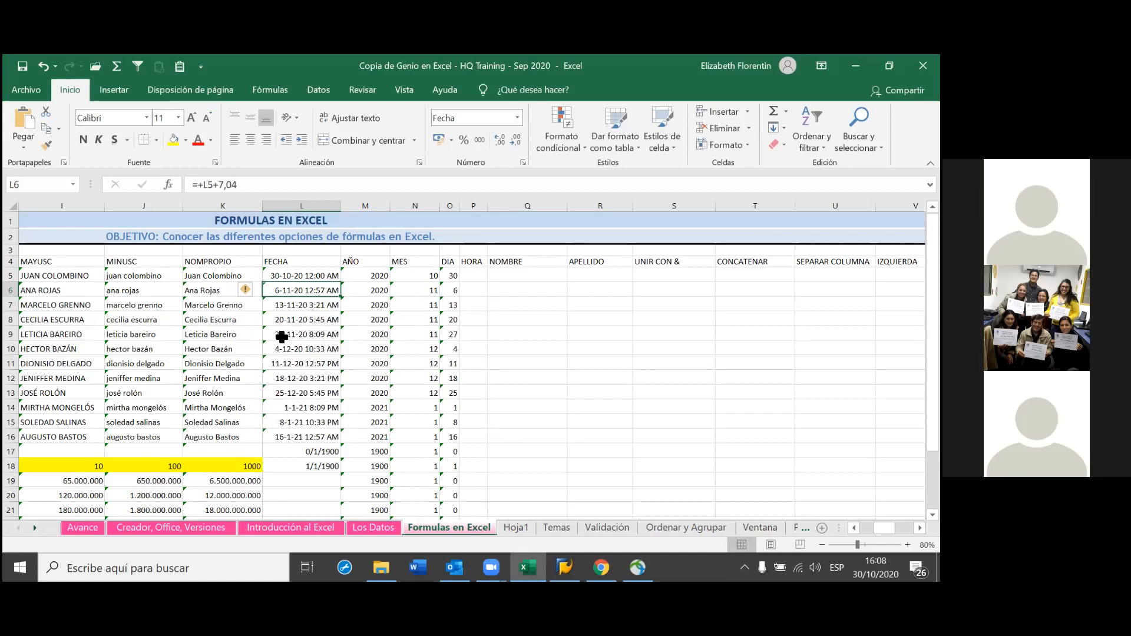
double_click(327, 291)
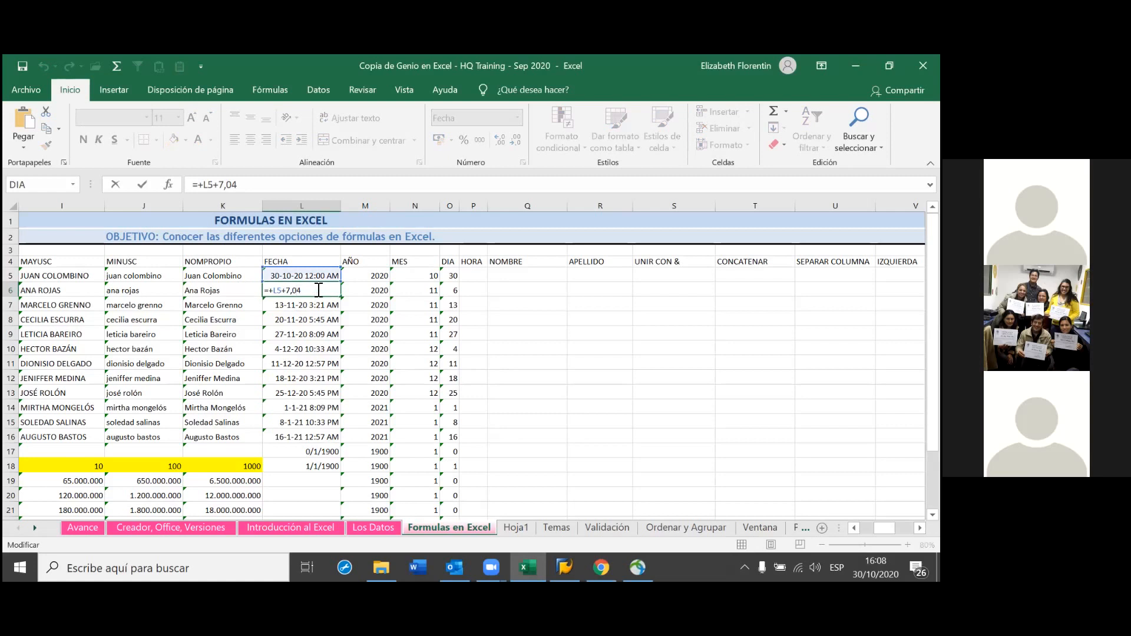
text(0)
key(Return)
key(Up)
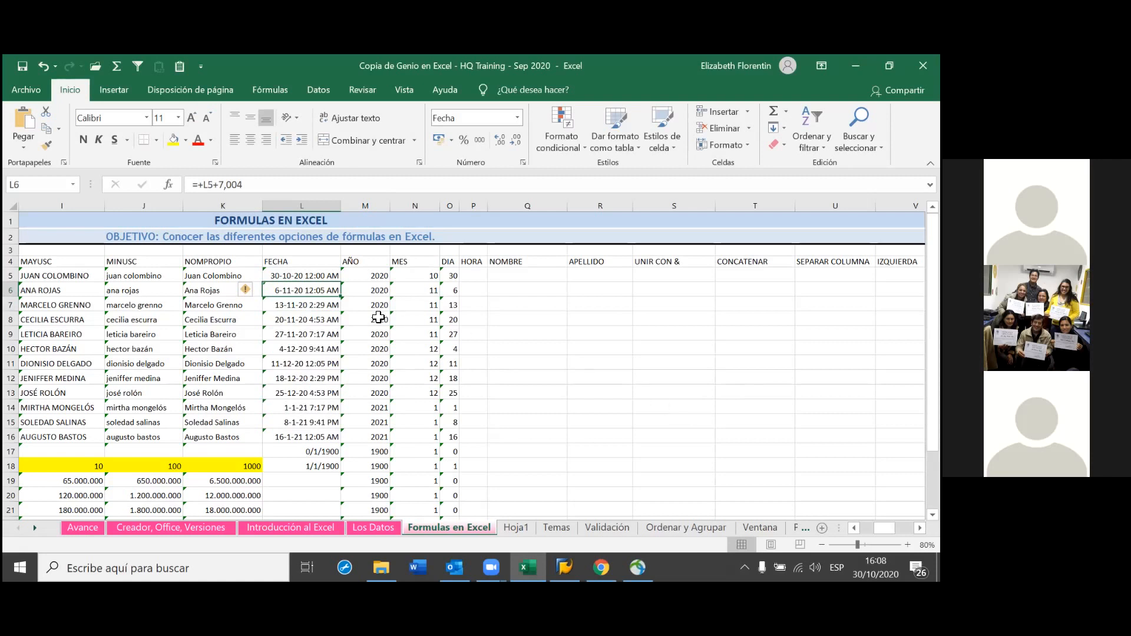
double_click(334, 292)
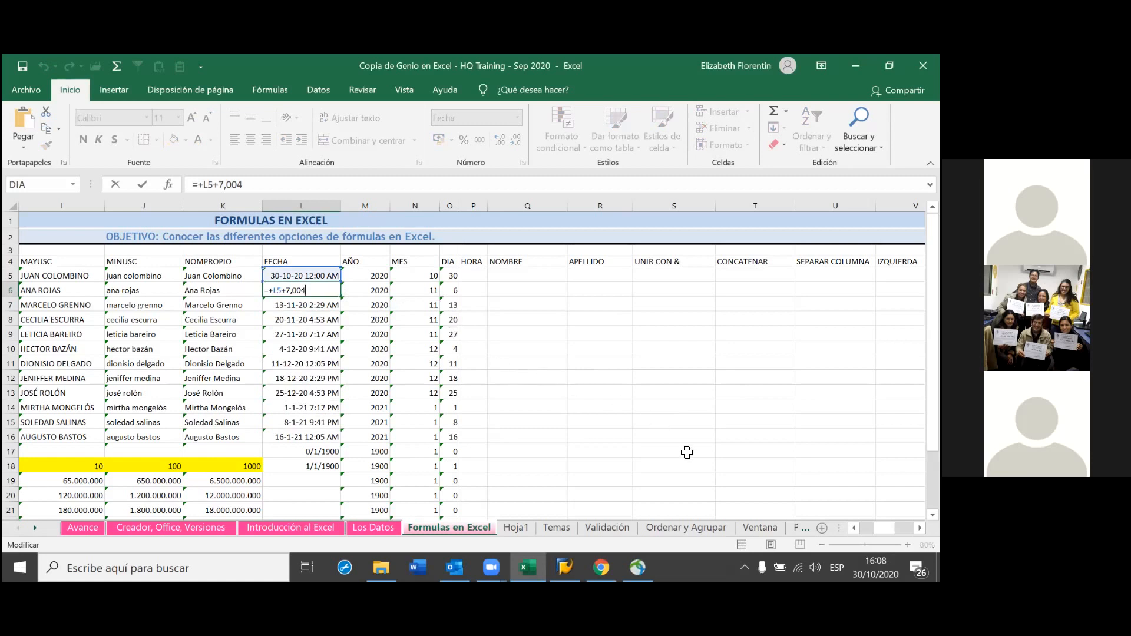
key(BackSpace)
key(BackSpace)
text(45)
key(Return)
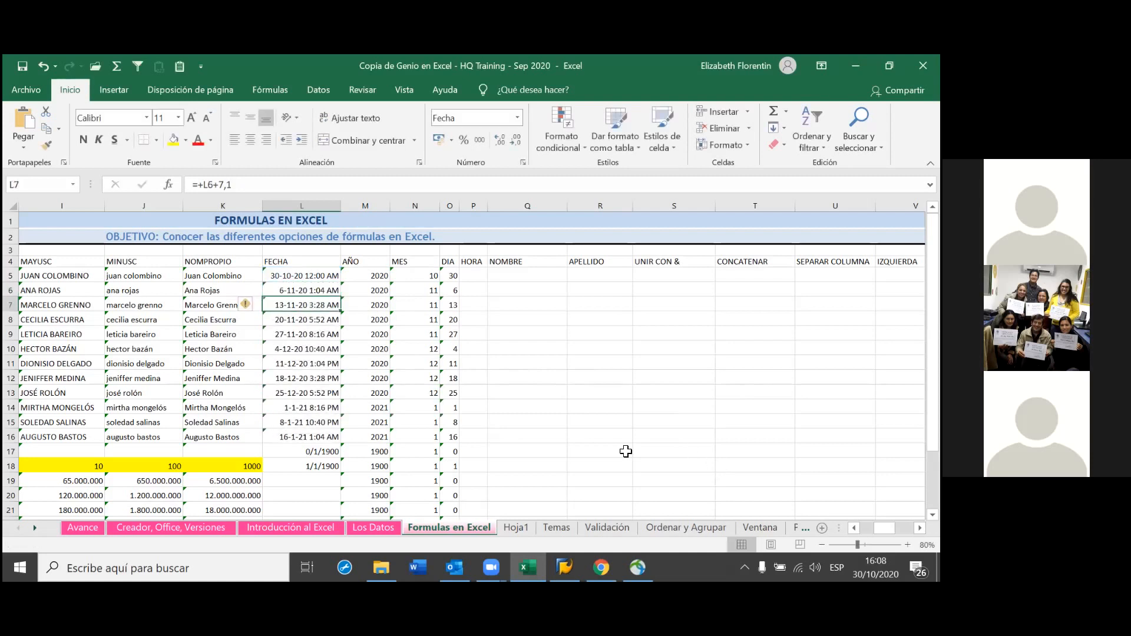
Settle L6's increment at 7,042 days, showing 6-11-20 1:00 AM
click(324, 292)
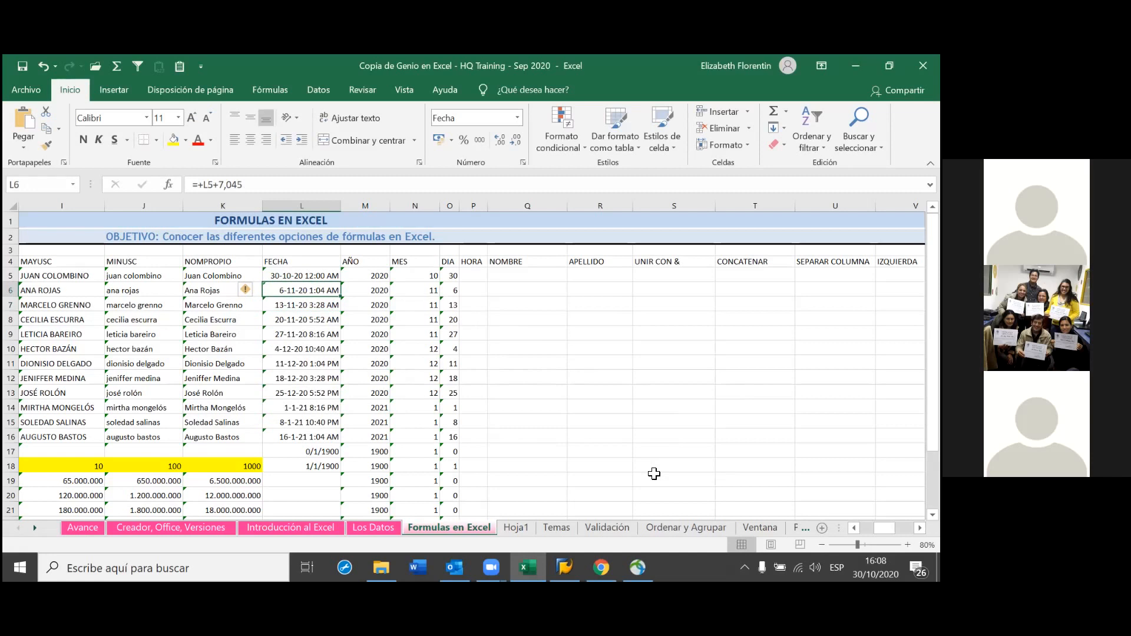
double_click(324, 290)
key(BackSpace)
text(2)
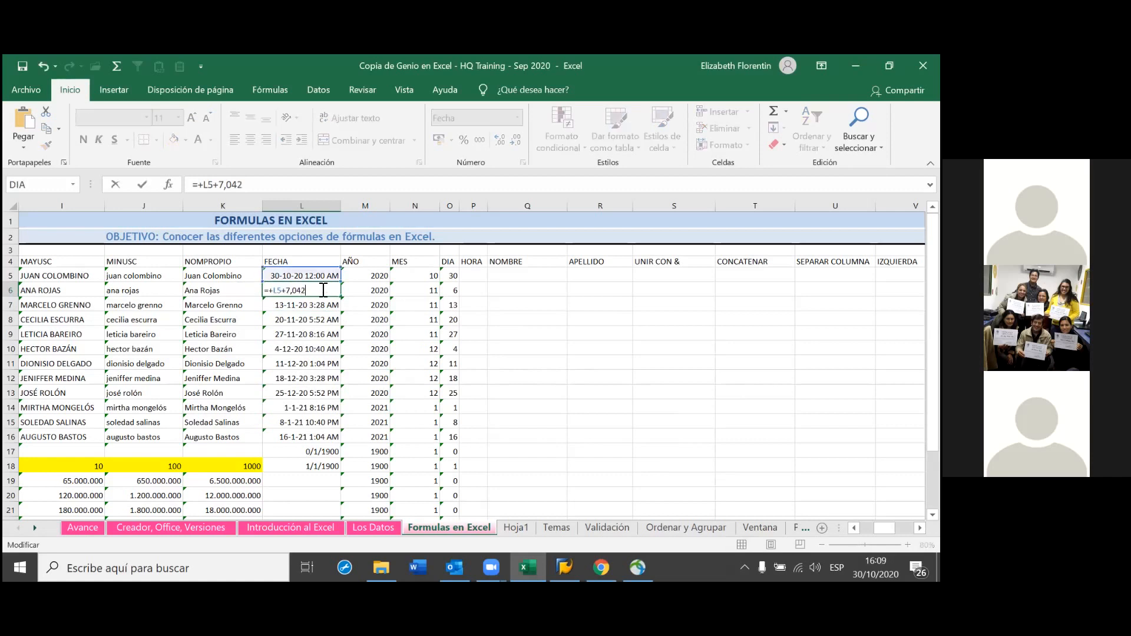
key(Return)
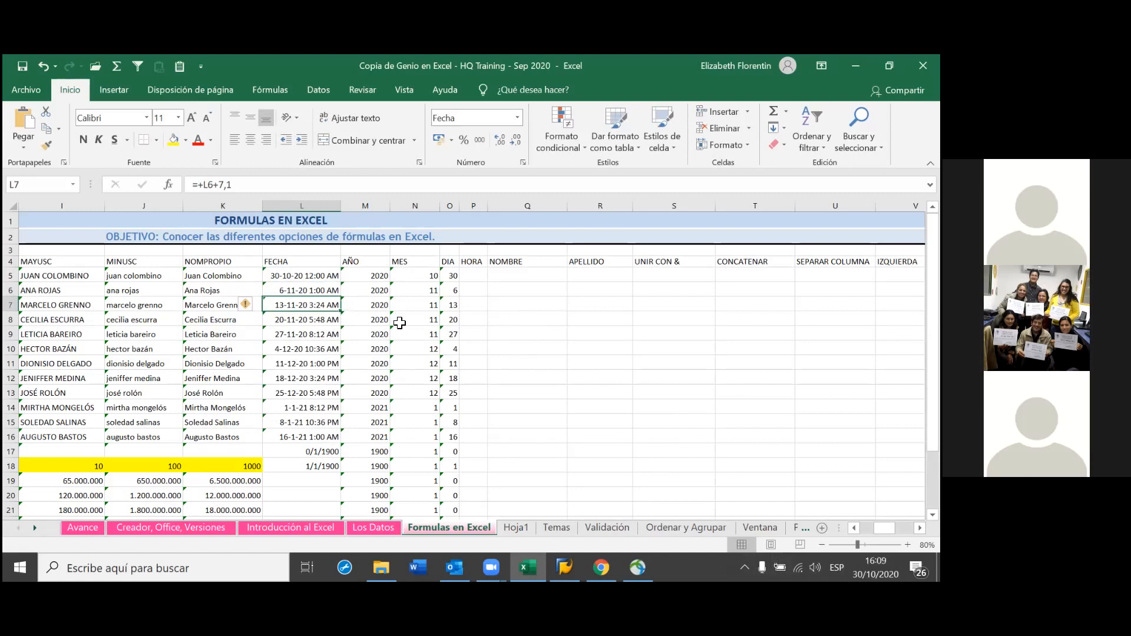
double_click(322, 292)
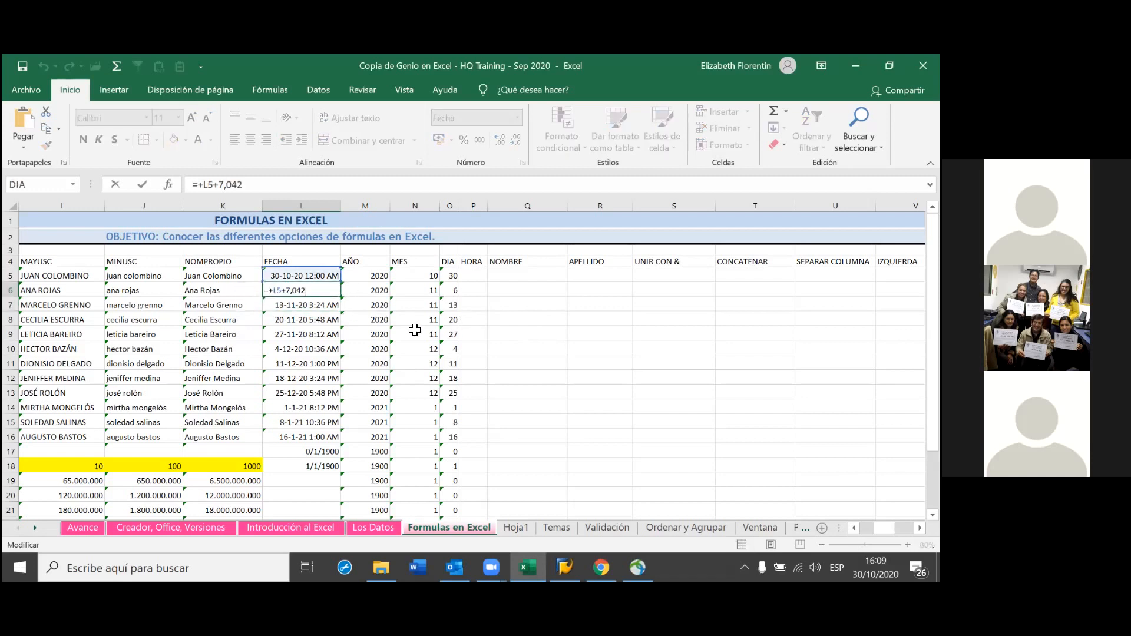
key(Return)
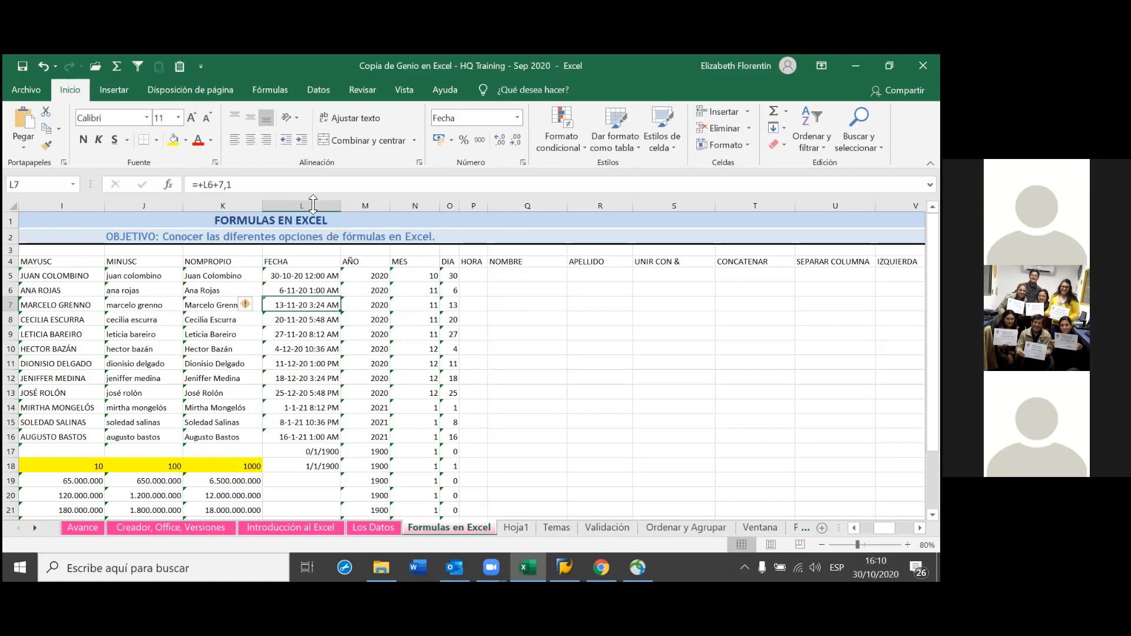
Change L6's increment to 7,083 days so it shows 6-11-20 2:00 AM
double_click(312, 293)
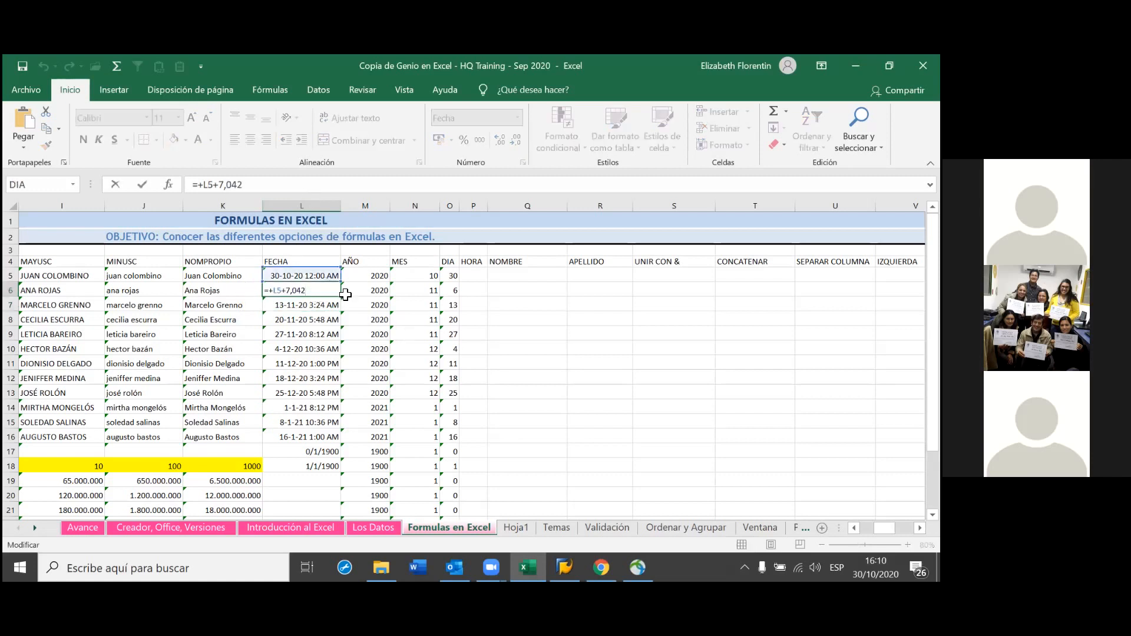
key(BackSpace)
key(BackSpace)
text(83)
key(Return)
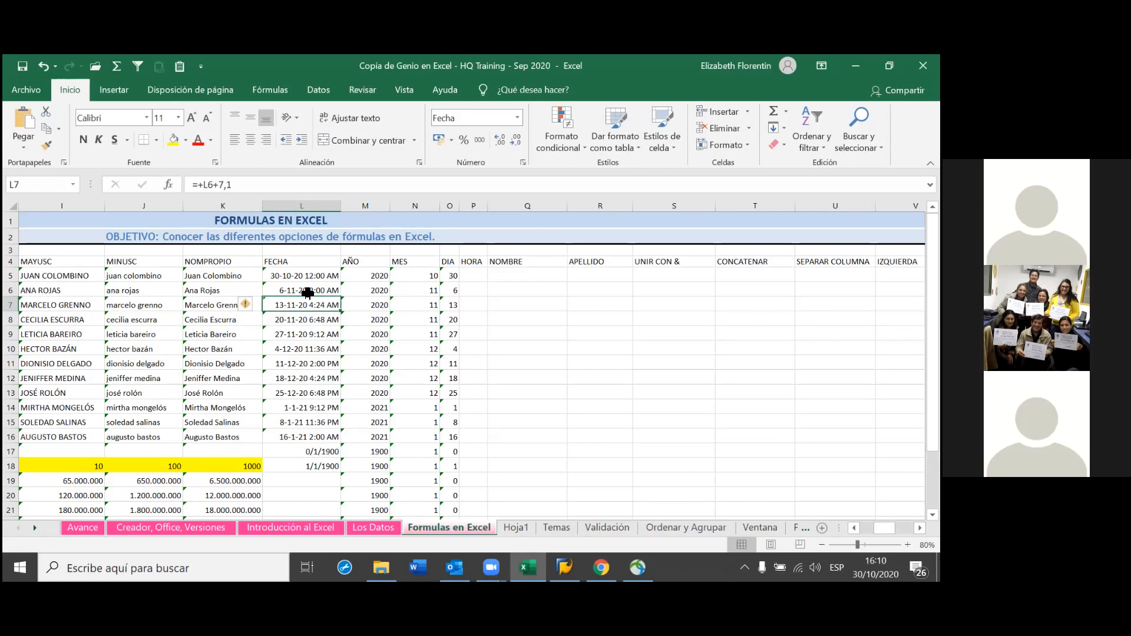
Fill L6's date formula down to row 18 and check N15's MES result of 1
click(325, 290)
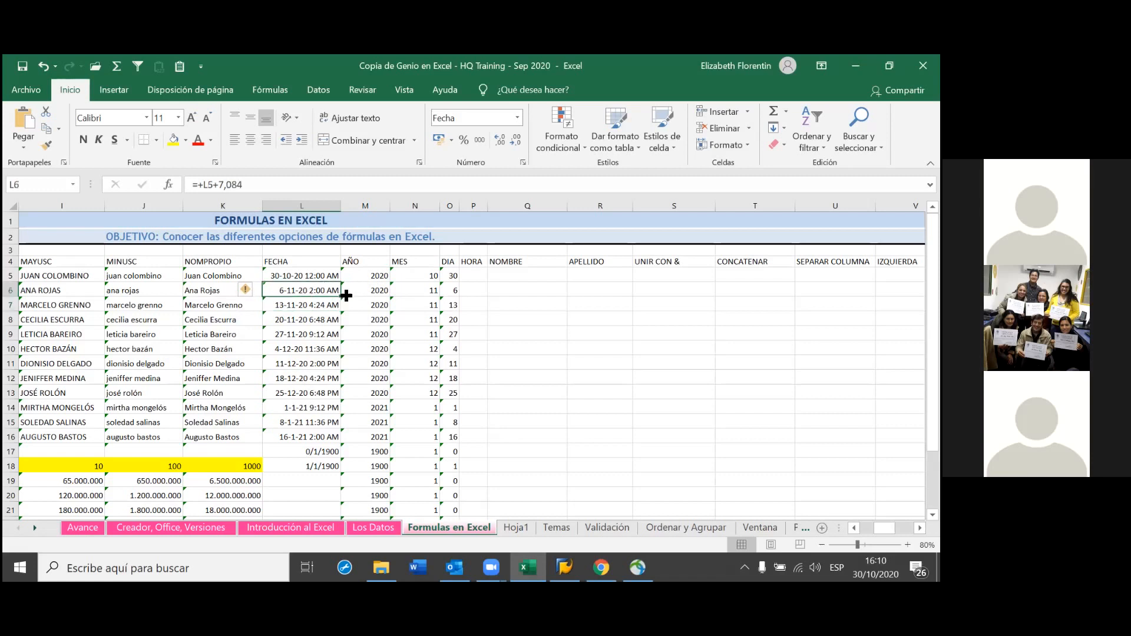
drag(340, 297, 340, 472)
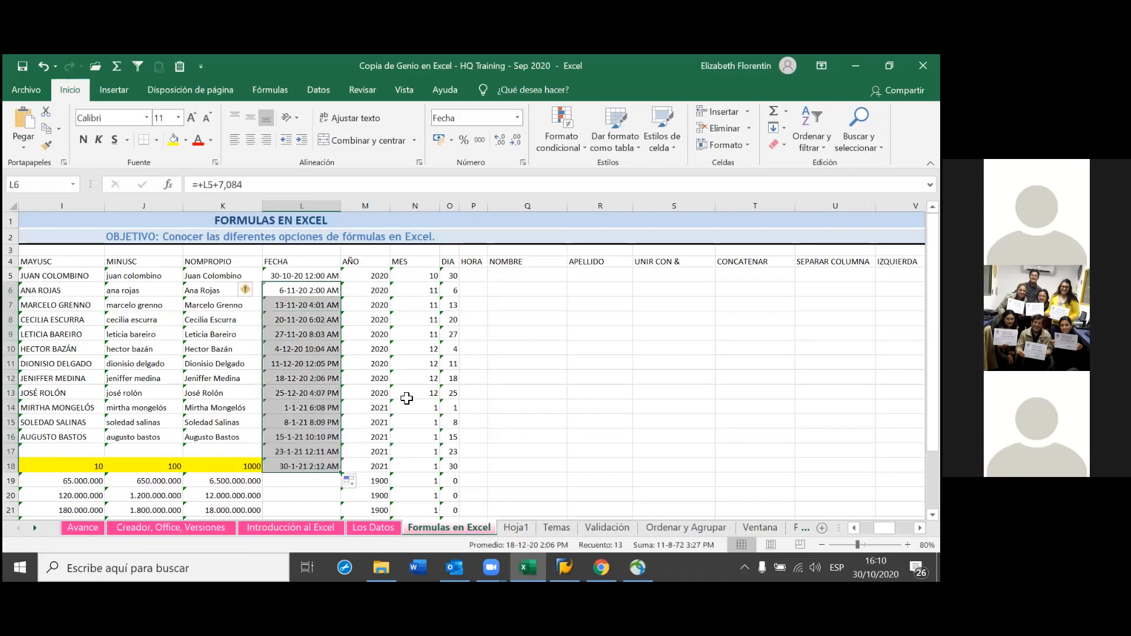
click(405, 417)
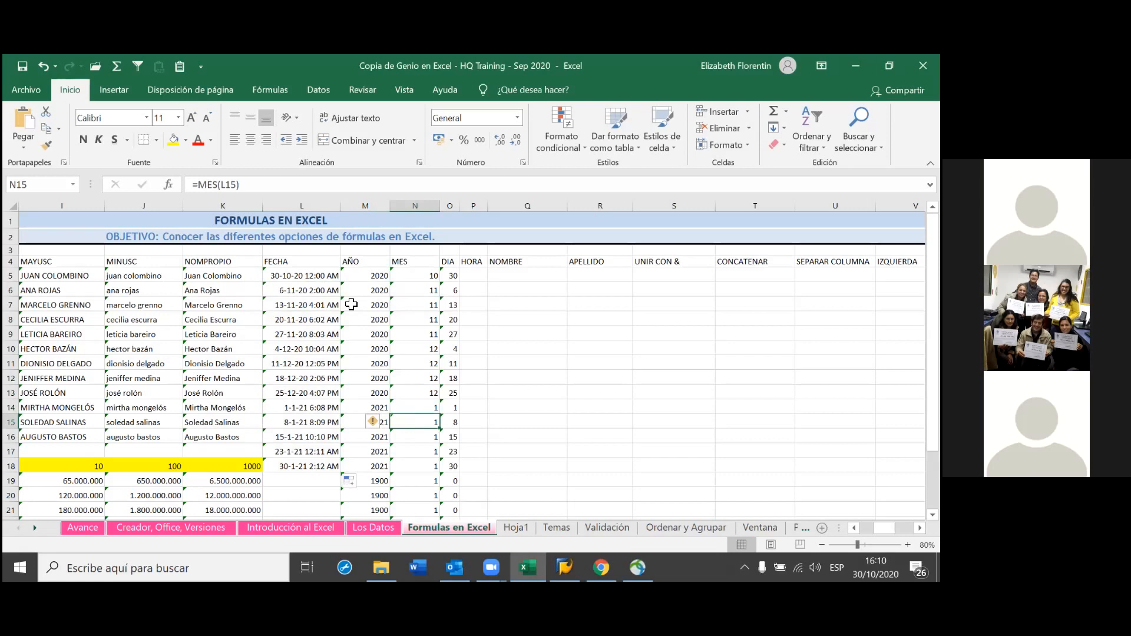
double_click(331, 304)
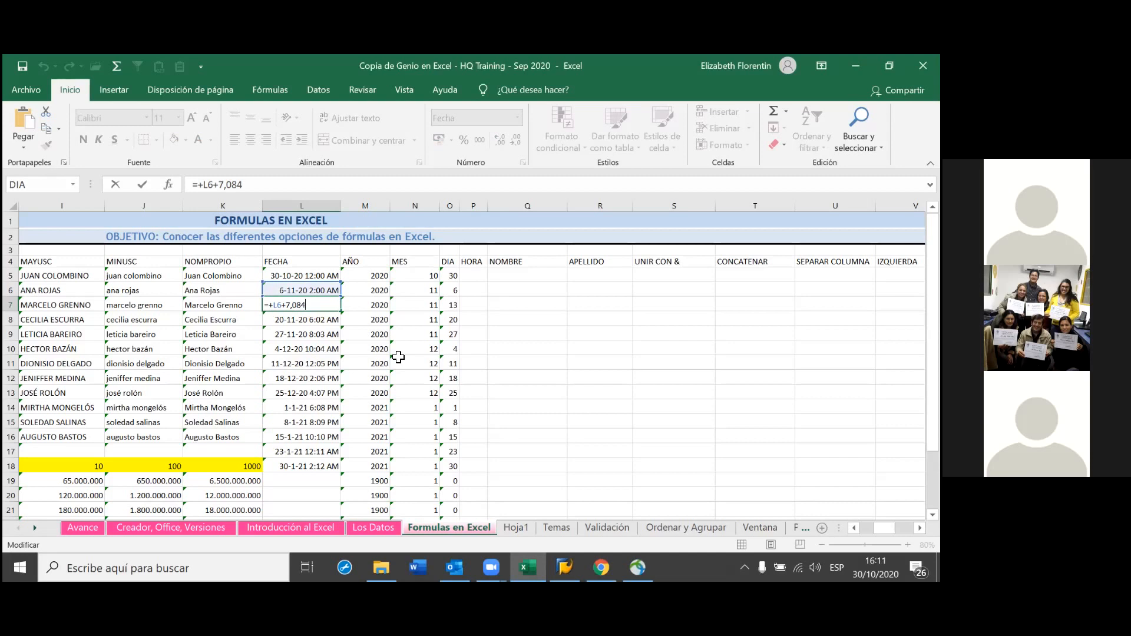
key(Return)
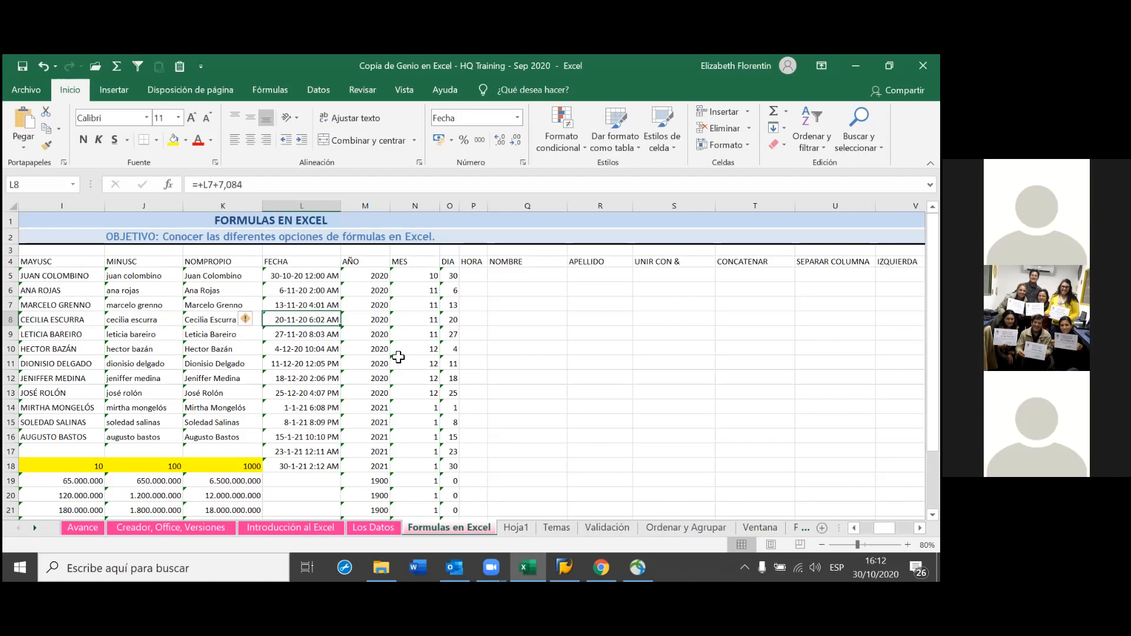
click(476, 278)
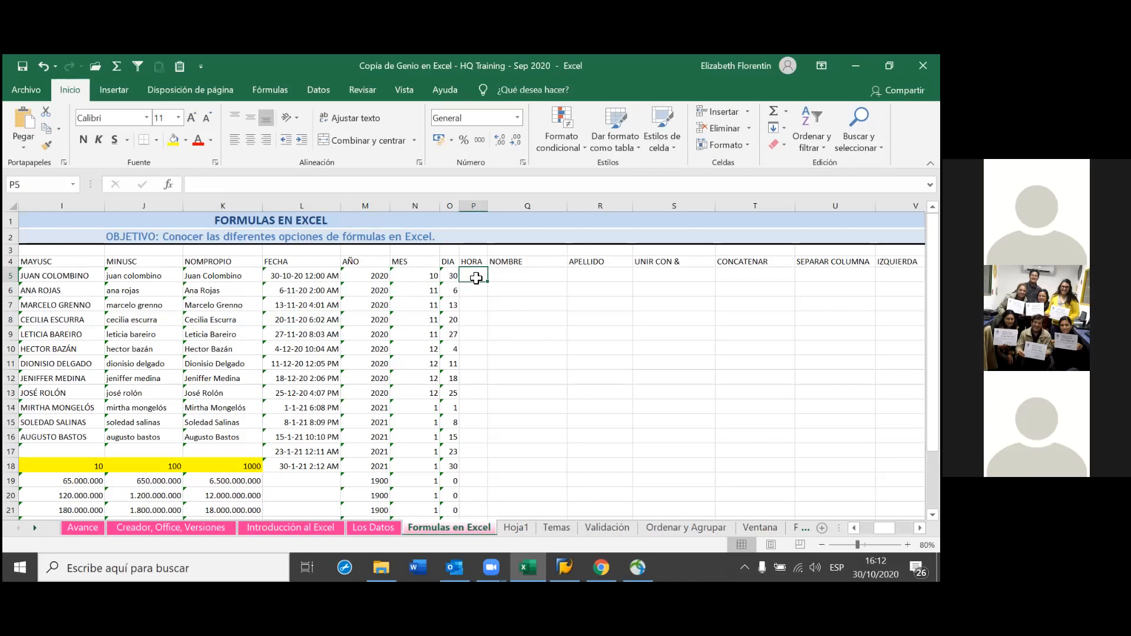
Enter =HORA(L5) in P5 and copy it down the HORA column to row 21
text(=h)
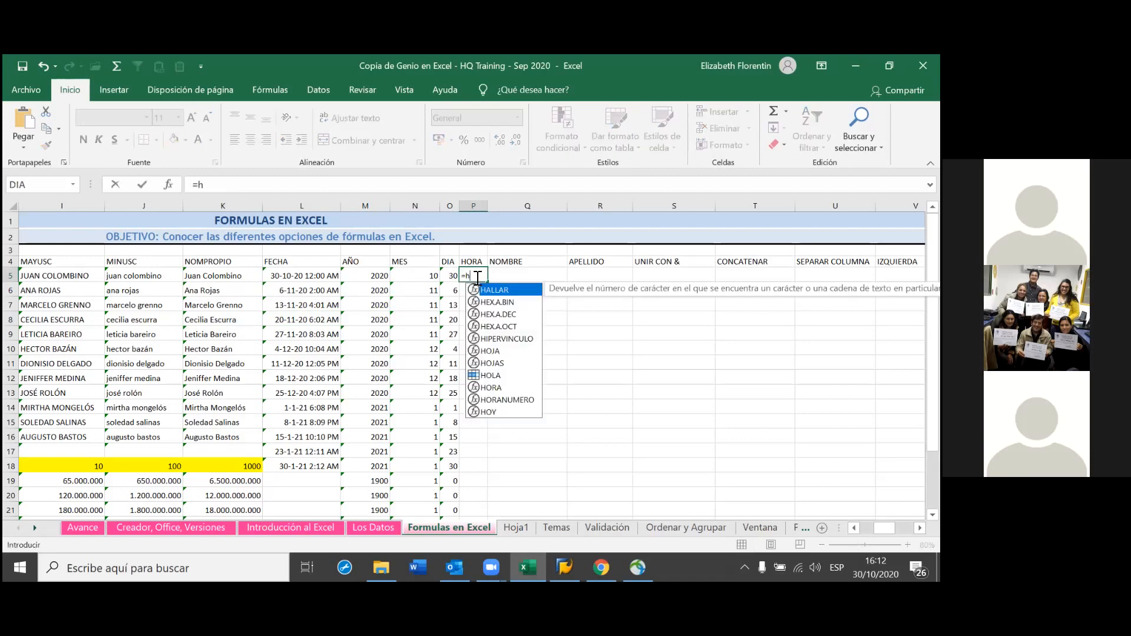
text(ora)
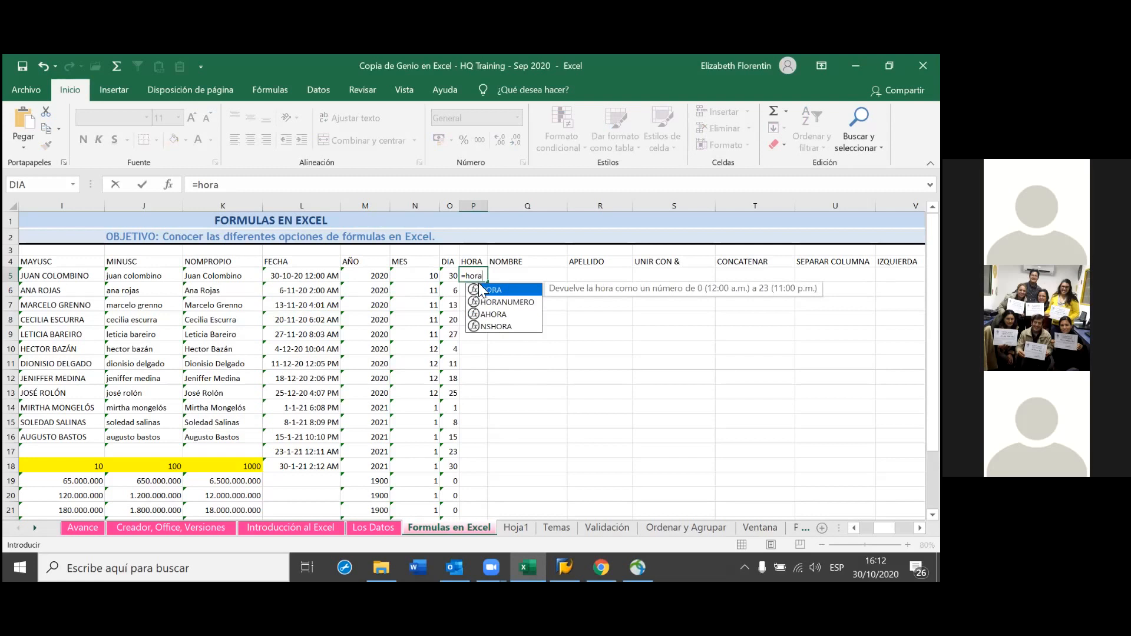
double_click(499, 290)
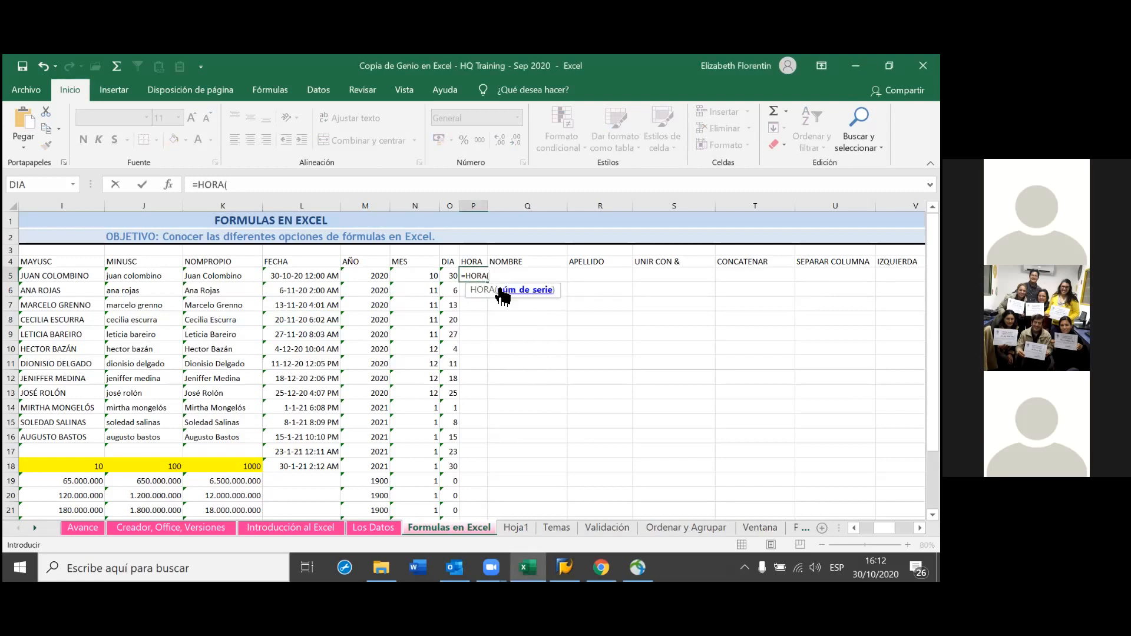
click(318, 277)
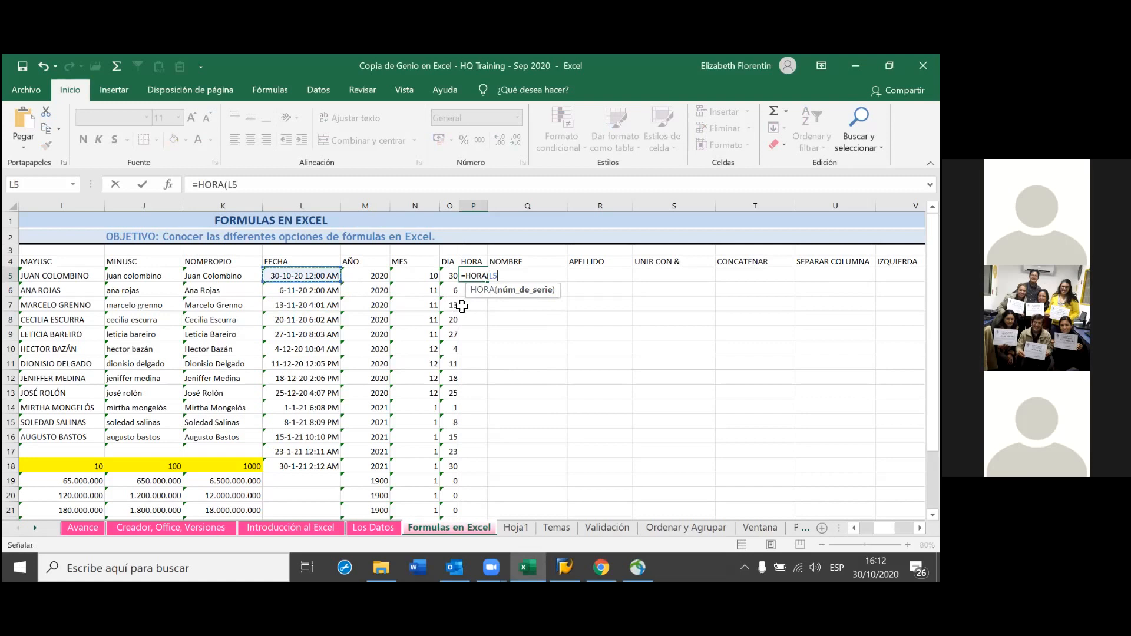
text())
key(Return)
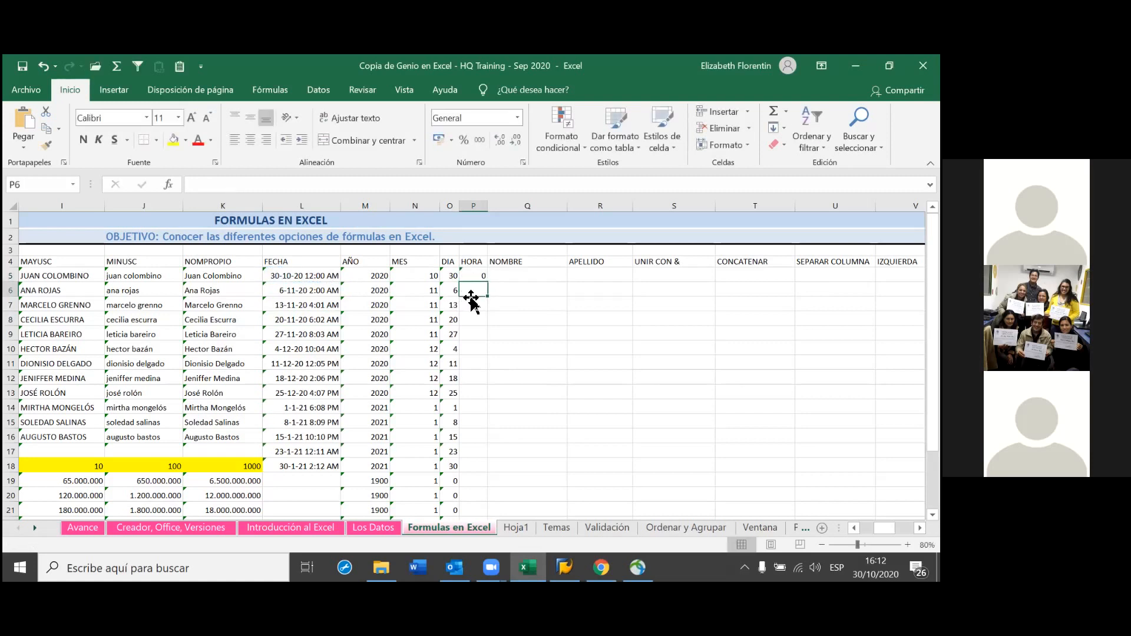
click(479, 274)
double_click(488, 286)
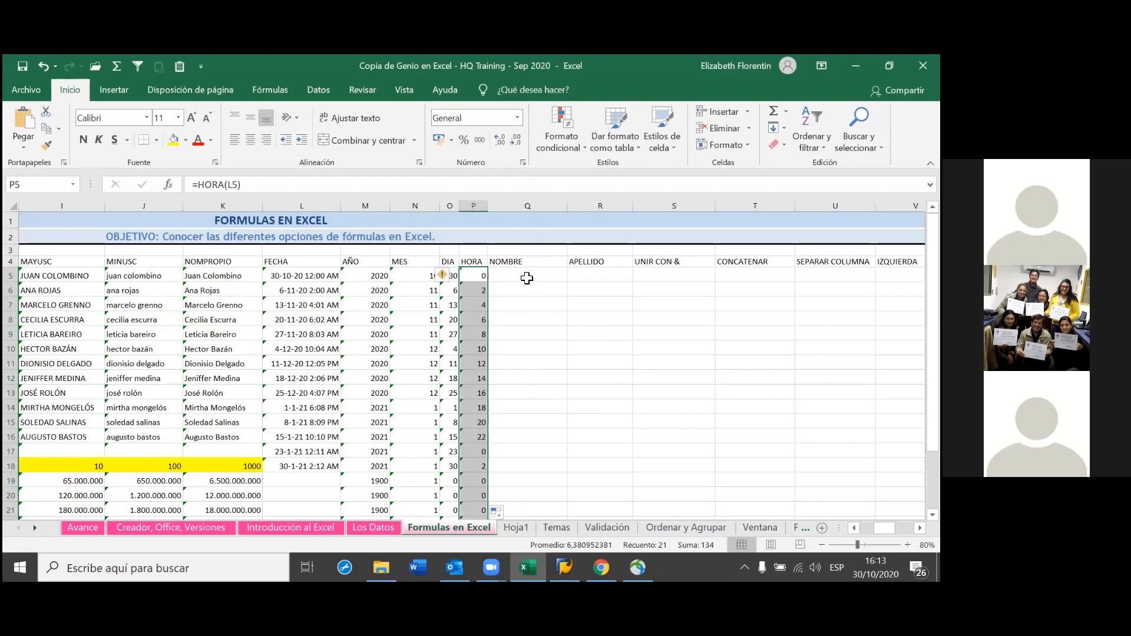
Insert two blank columns at column Q, before NOMBRE
click(540, 206)
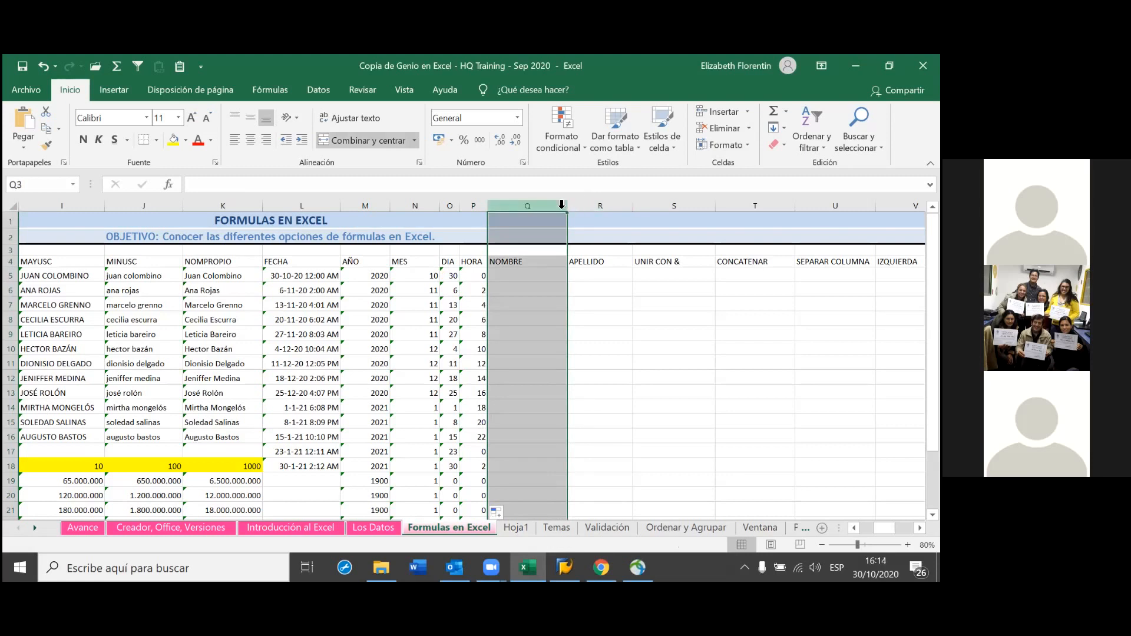
key(ctrl+plus)
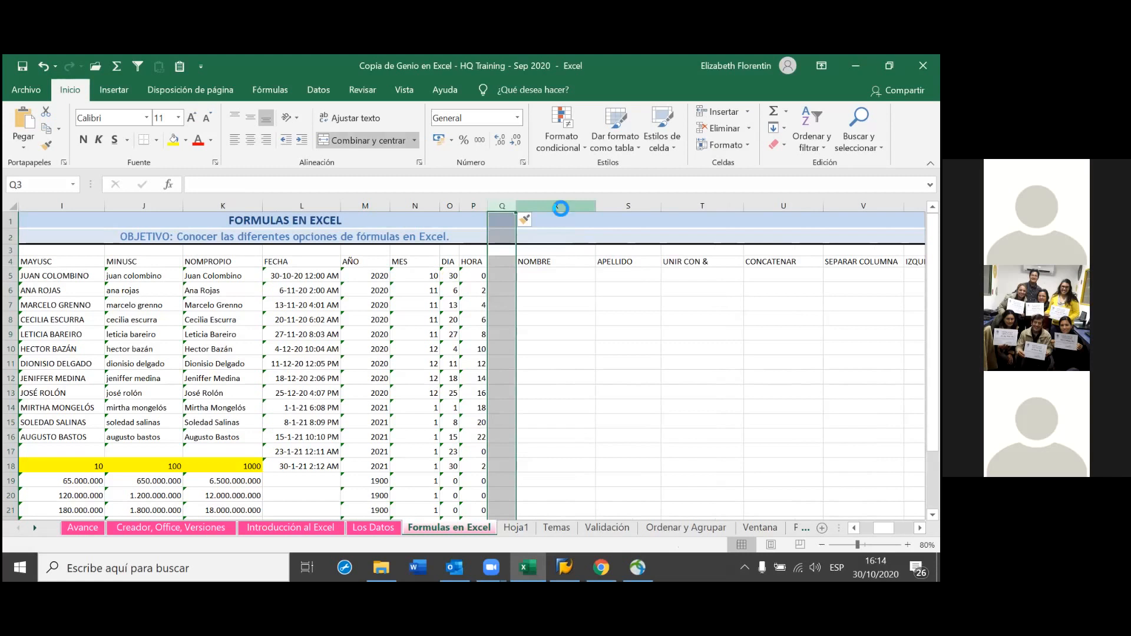
key(ctrl+plus)
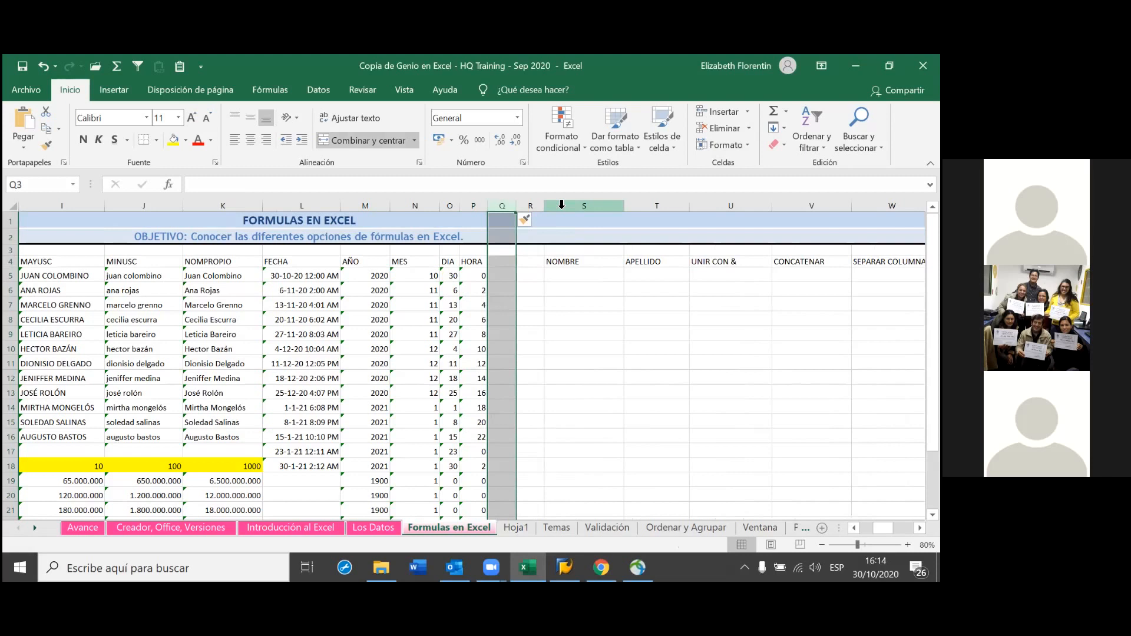
click(474, 264)
Head the new columns MINUTOS in Q4 and SEGUNDOS in R4, fixing the typo
click(512, 259)
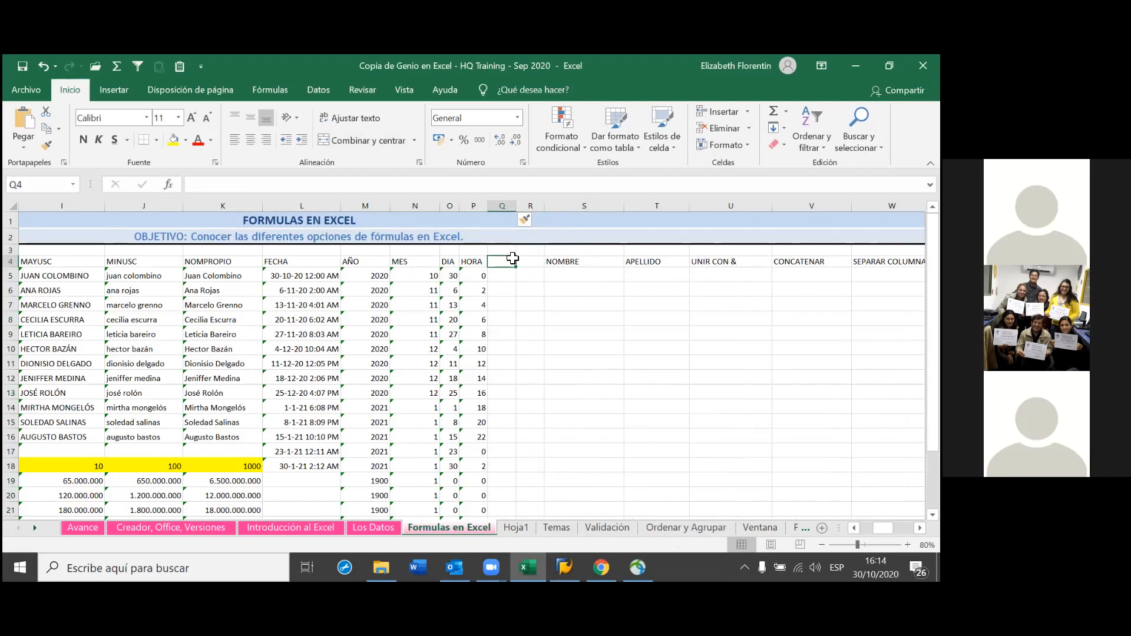
text(MINUTOS)
click(532, 300)
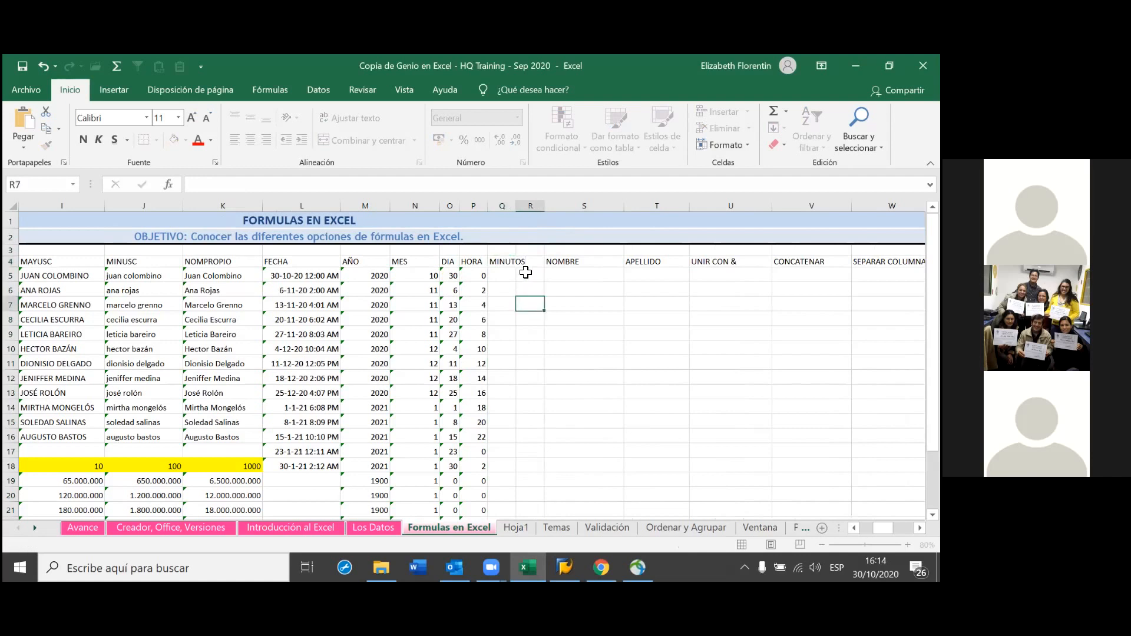
click(529, 263)
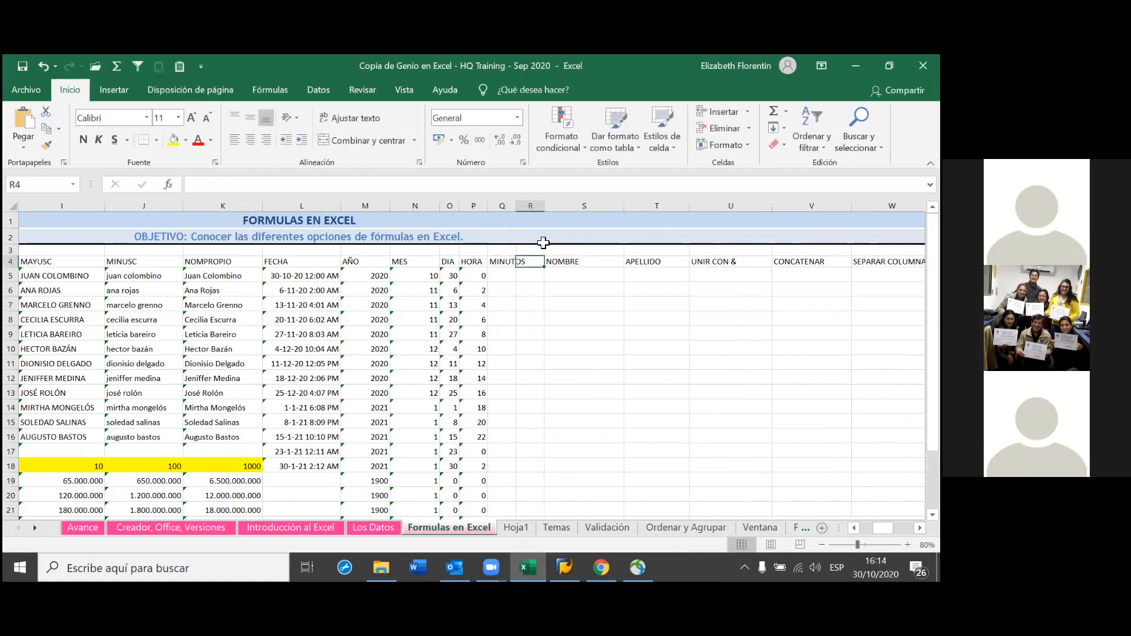
text(SEG)
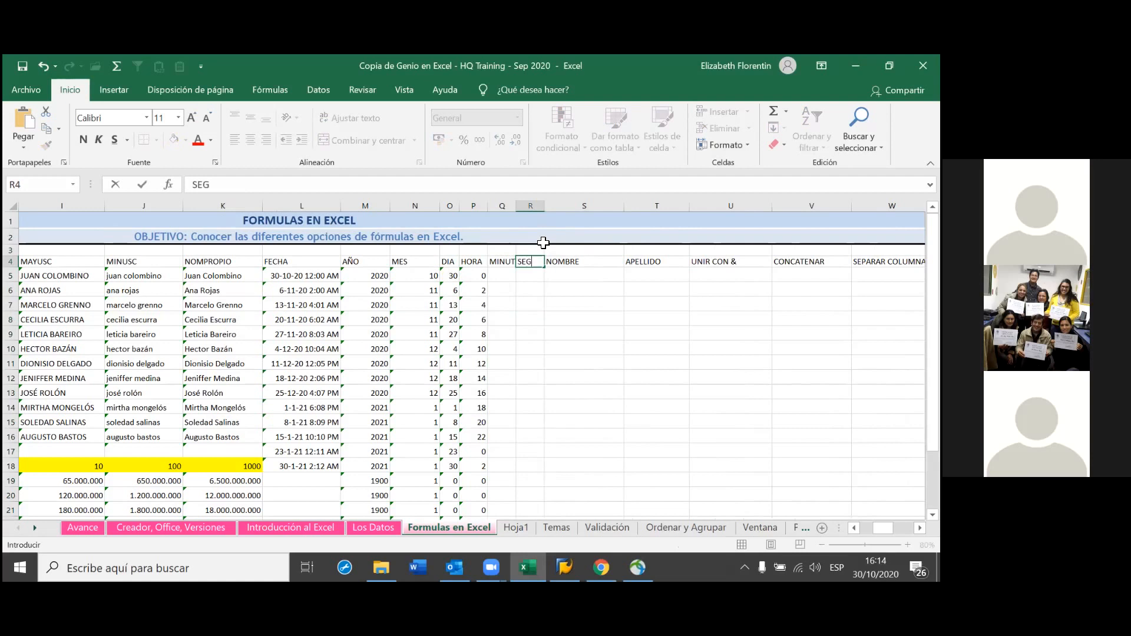
text(UNGOS)
click(552, 264)
key(BackSpace)
text(DO)
click(510, 262)
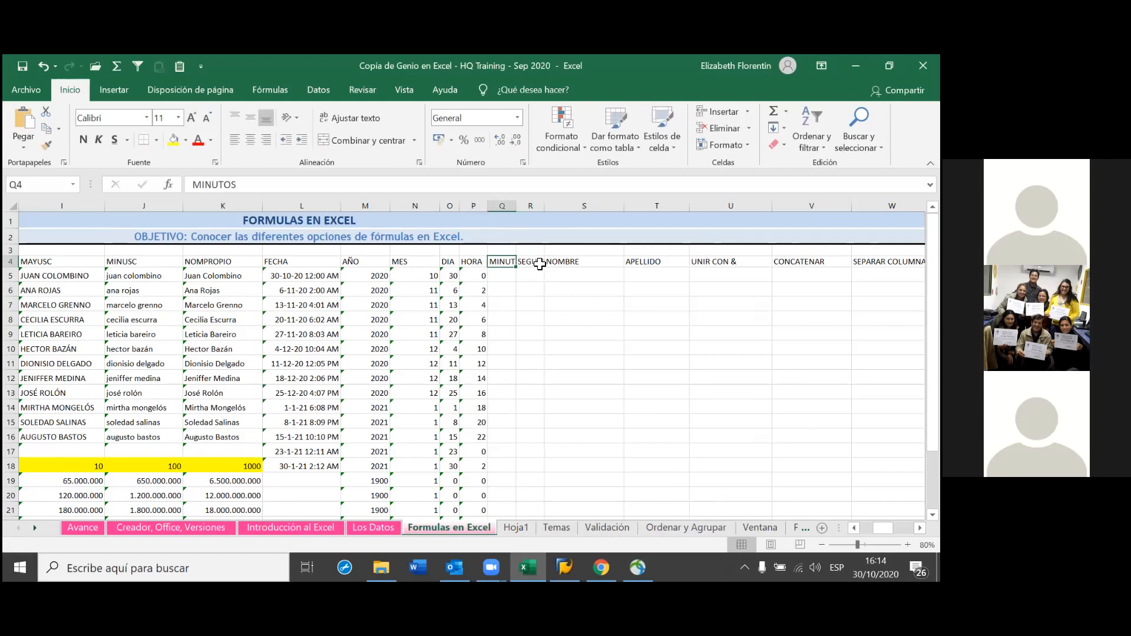
click(516, 251)
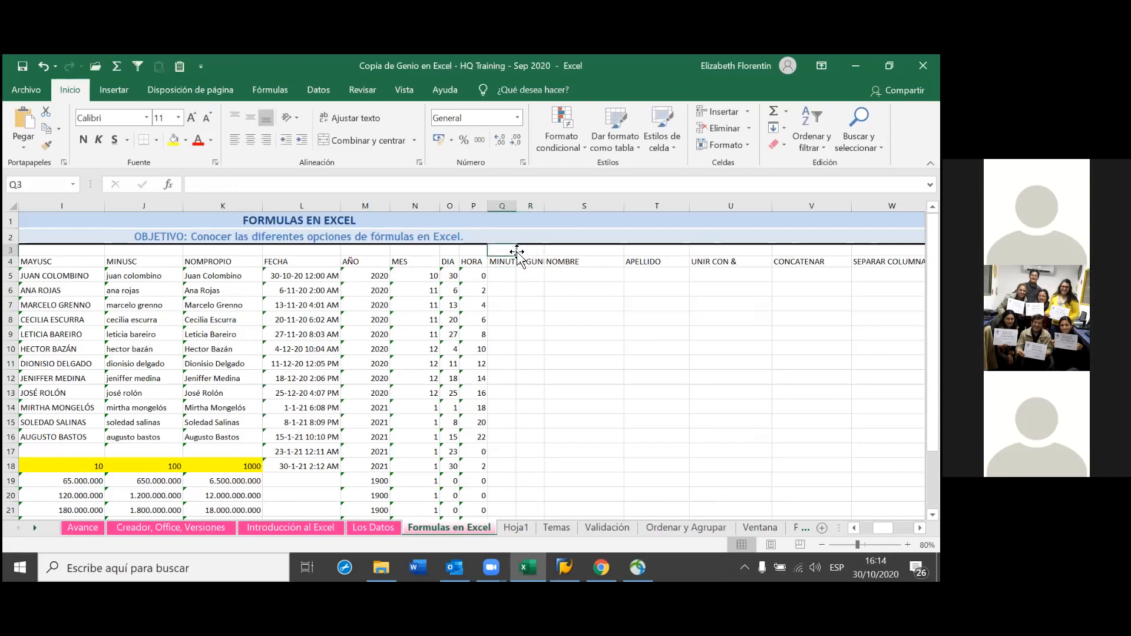
click(496, 289)
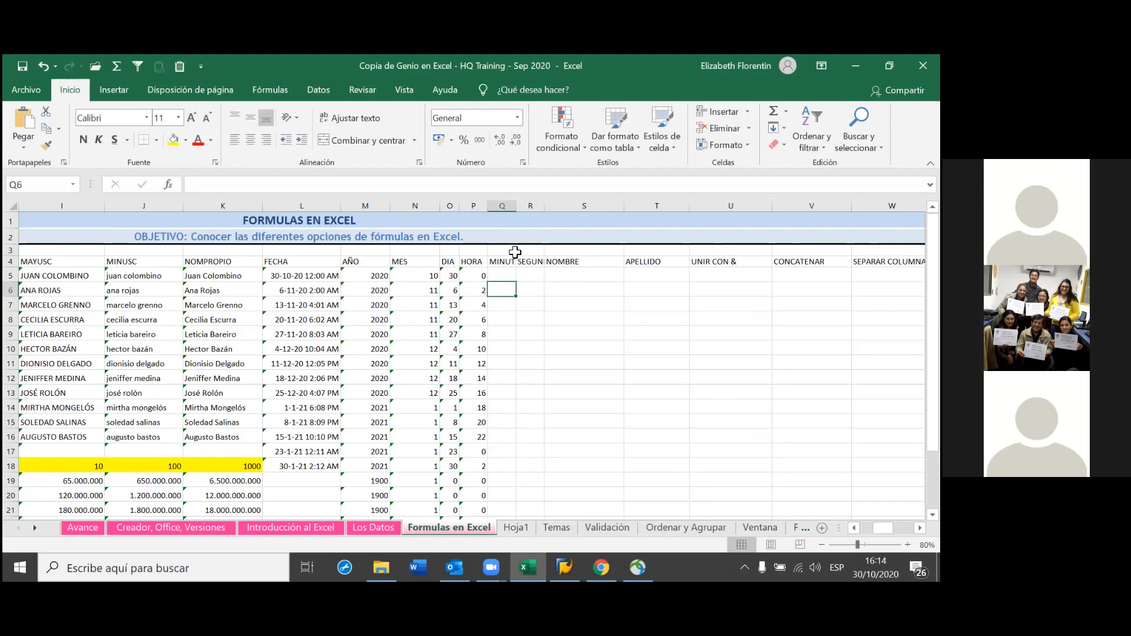
Enter =MINUTO(L5) in Q5 and copy it down through row 21
click(504, 276)
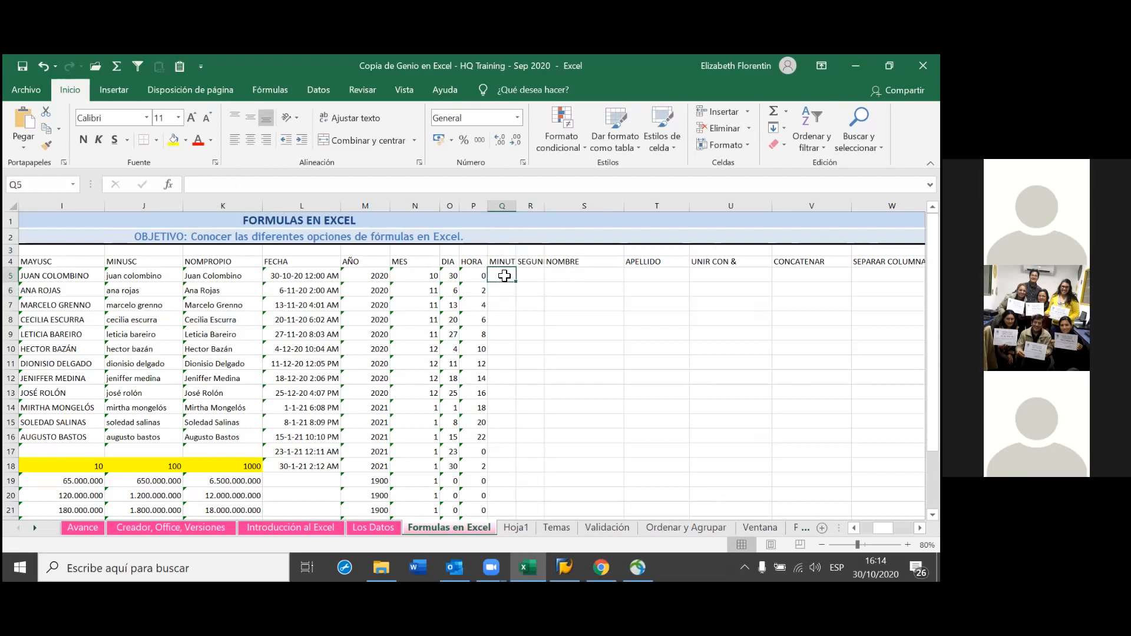
text(=)
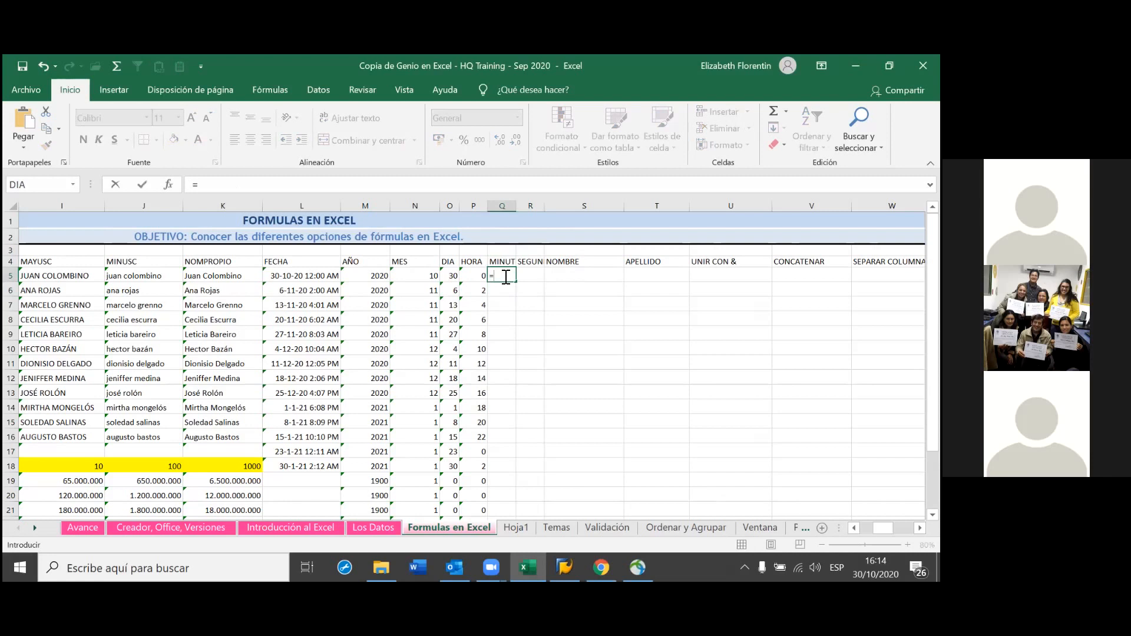
text(MIN)
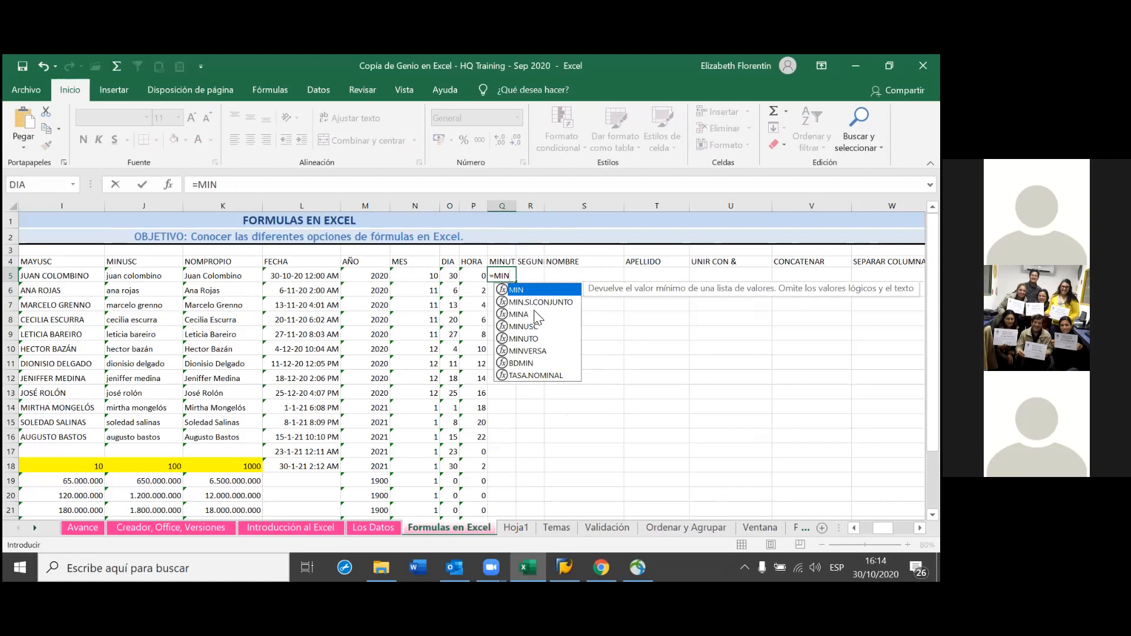
click(530, 339)
double_click(530, 339)
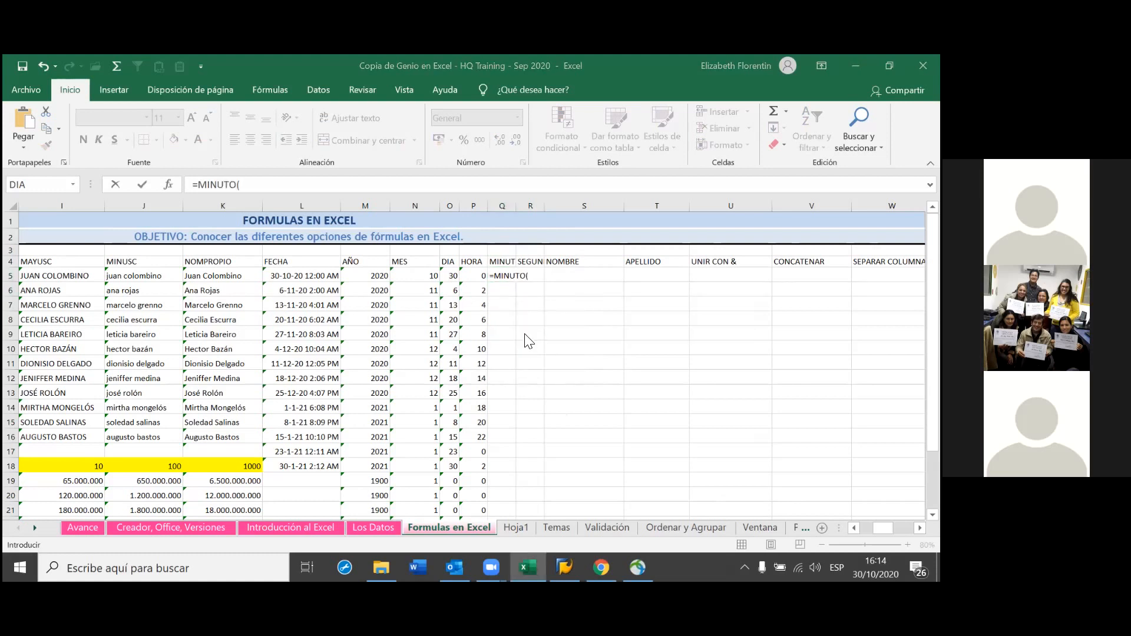
click(323, 277)
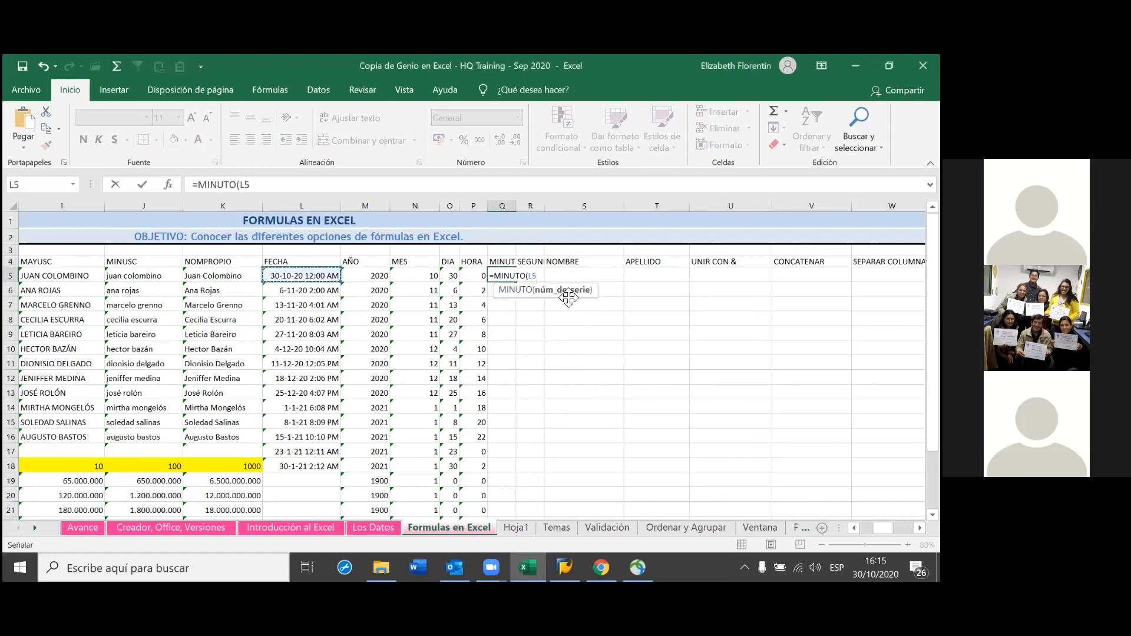
key(Return)
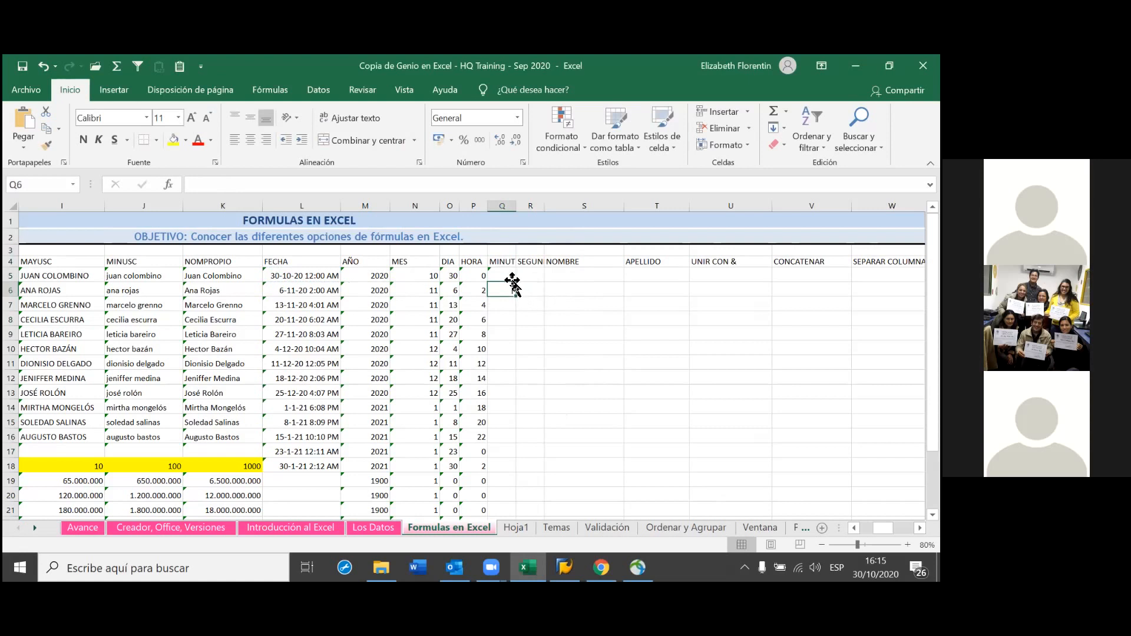
click(509, 276)
double_click(516, 284)
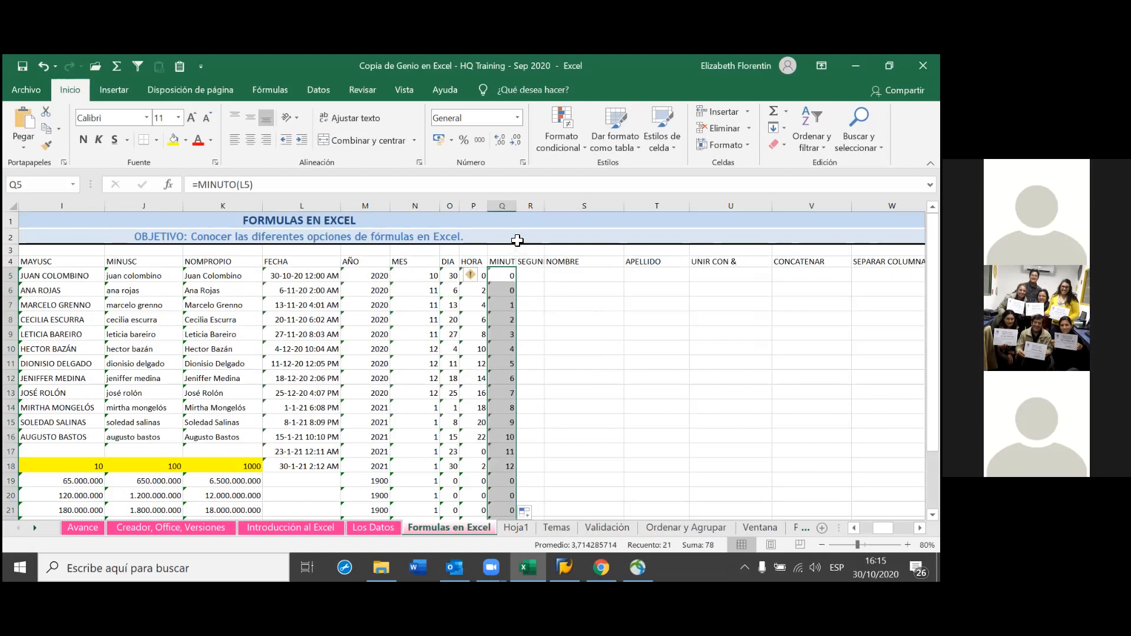
Resize columns Q and R and rename the Q4 header to MINUTO
drag(516, 206, 537, 229)
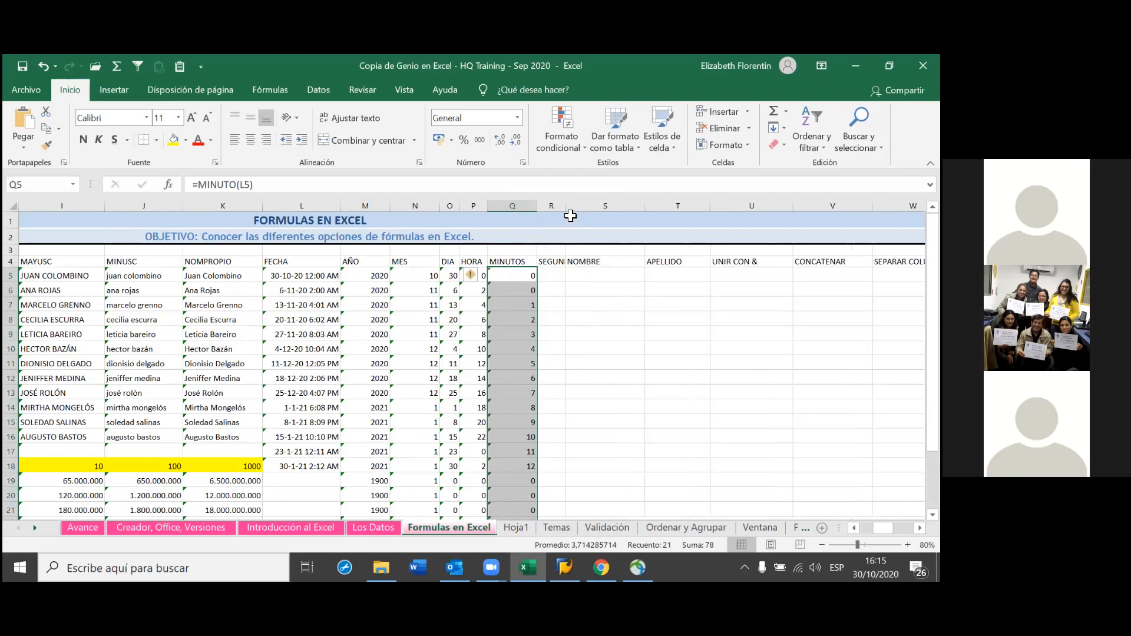
drag(565, 206, 609, 226)
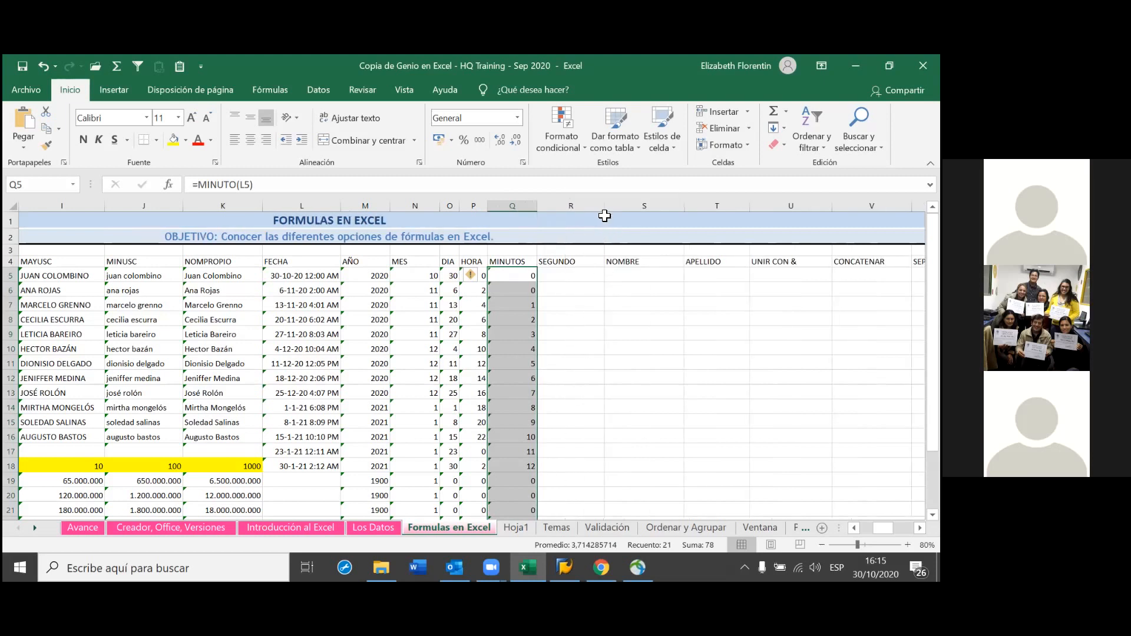
drag(606, 211, 590, 216)
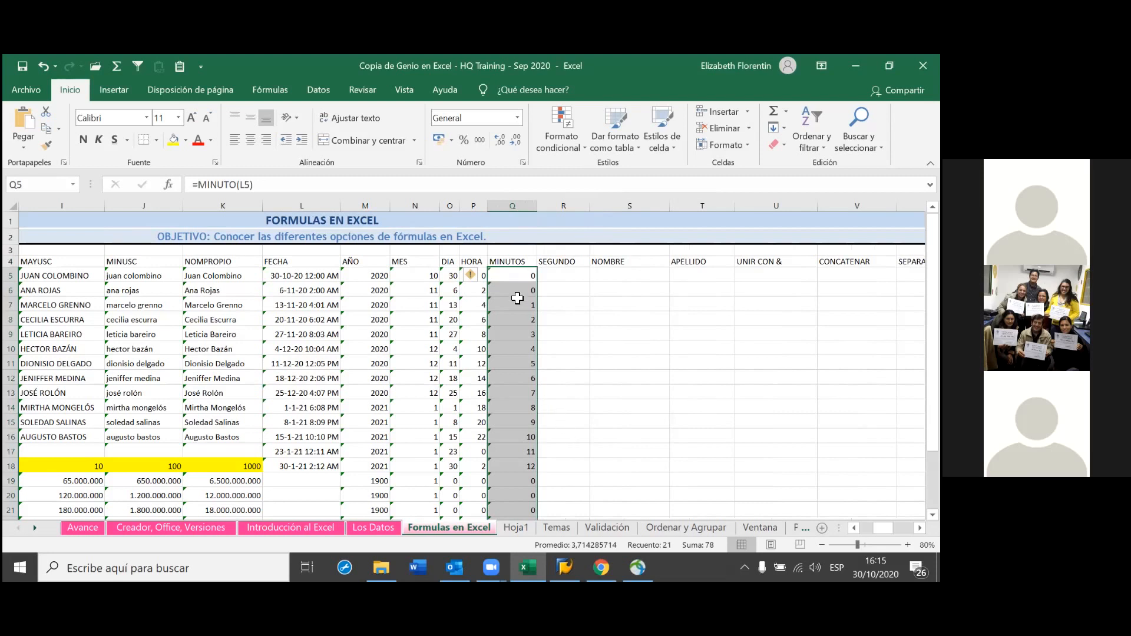
click(531, 260)
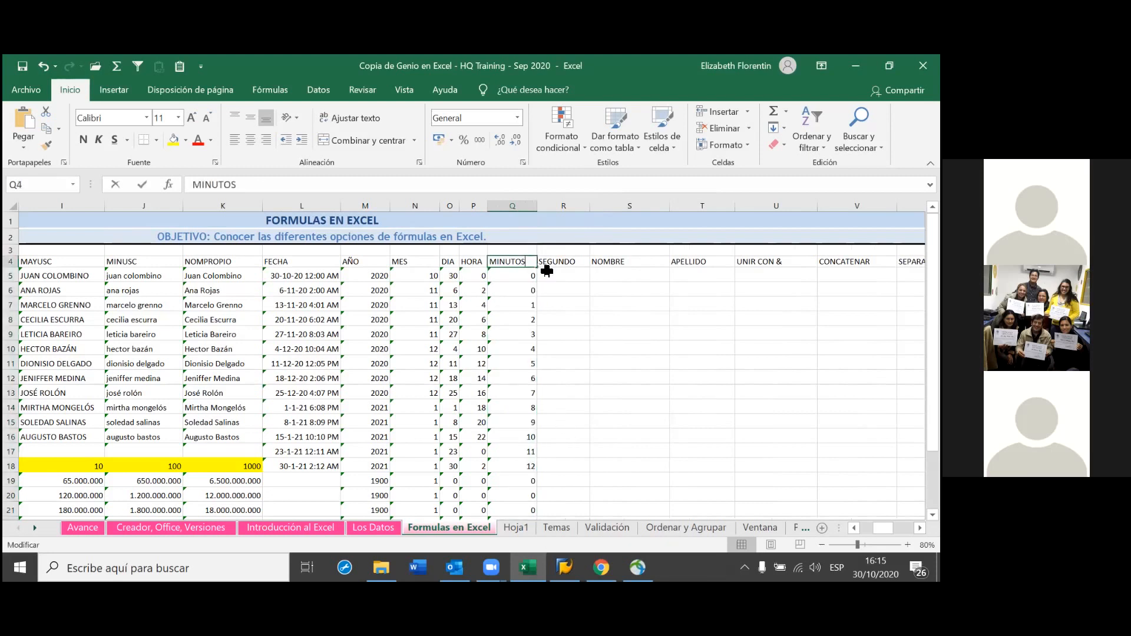
key(F2)
key(BackSpace)
key(Return)
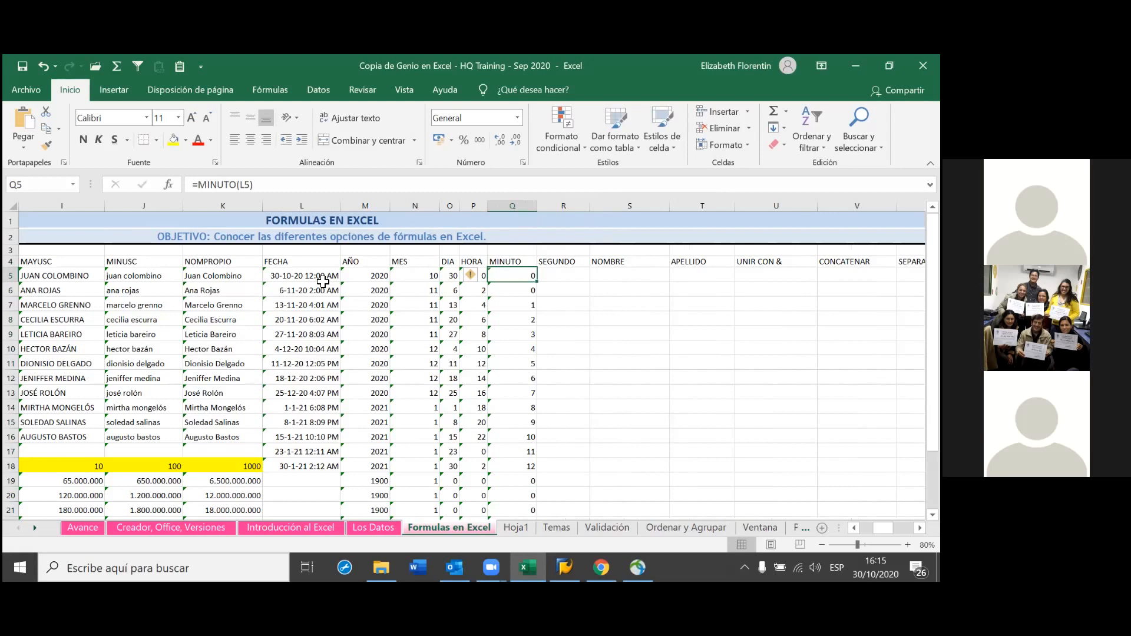
Enter =SEGUNDO(L5) in R5, copy it down through row 21, and save the workbook
click(564, 275)
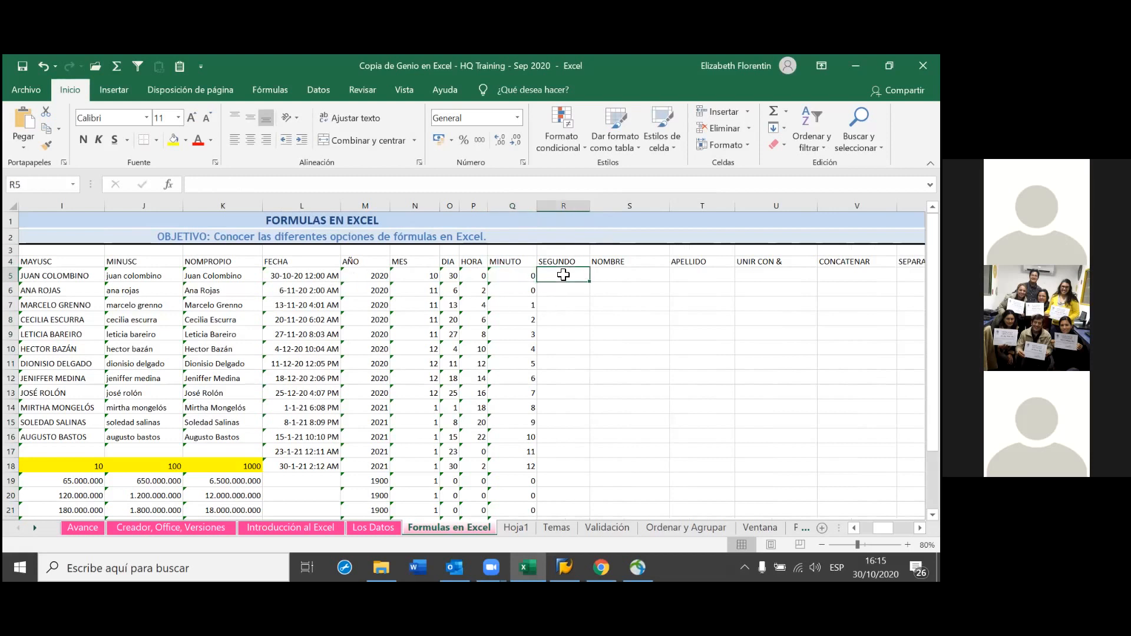
text(=S)
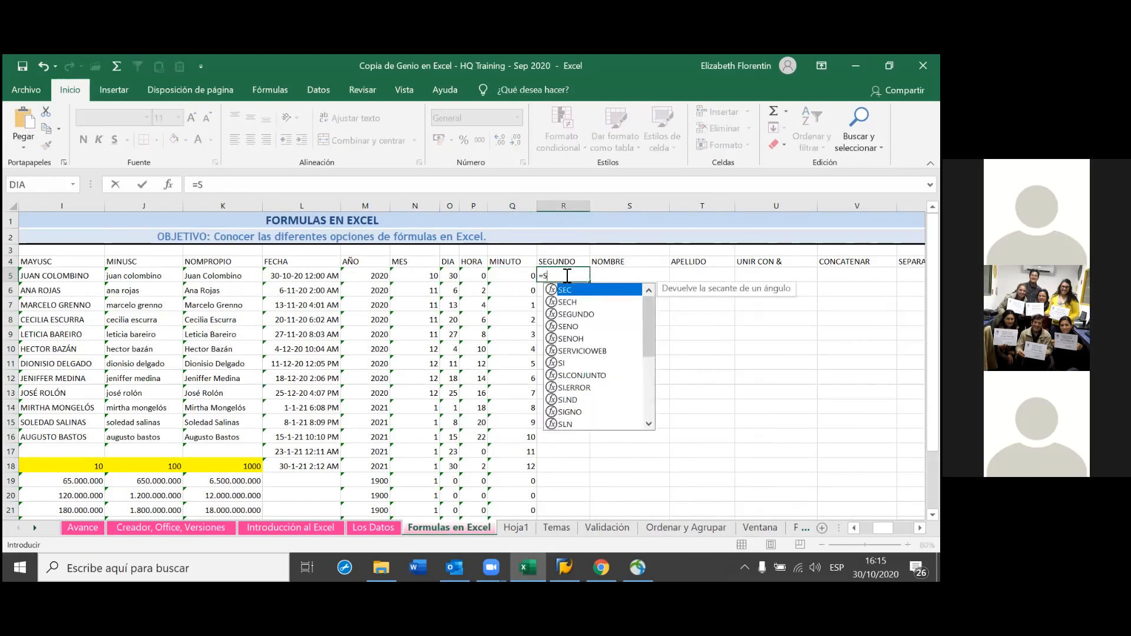
text(EG)
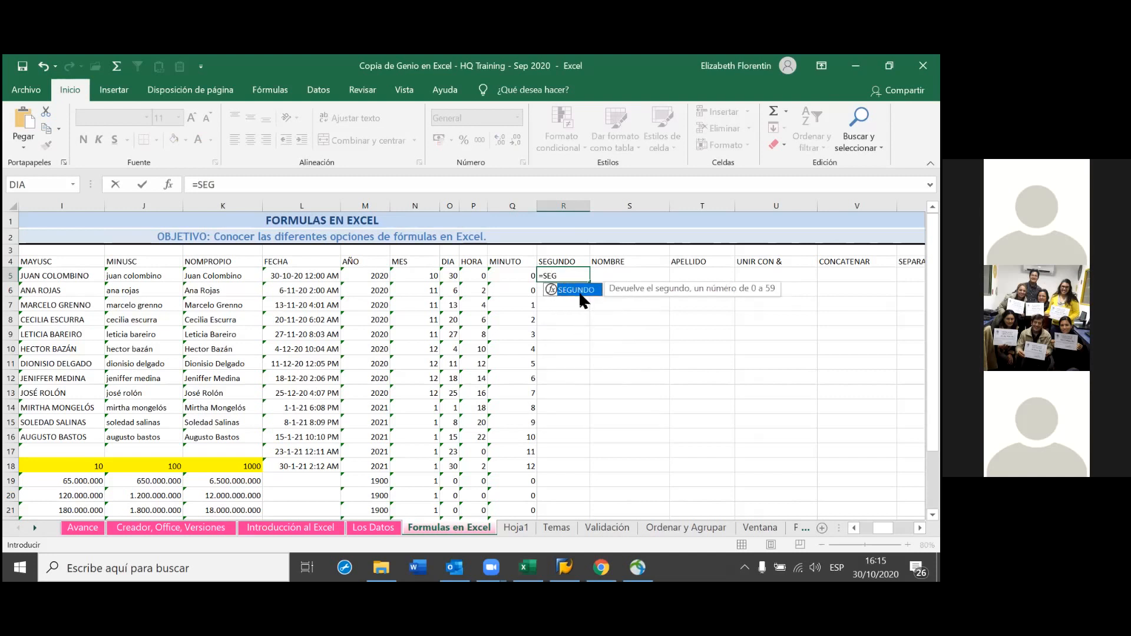
double_click(579, 291)
click(301, 289)
click(316, 277)
key(Return)
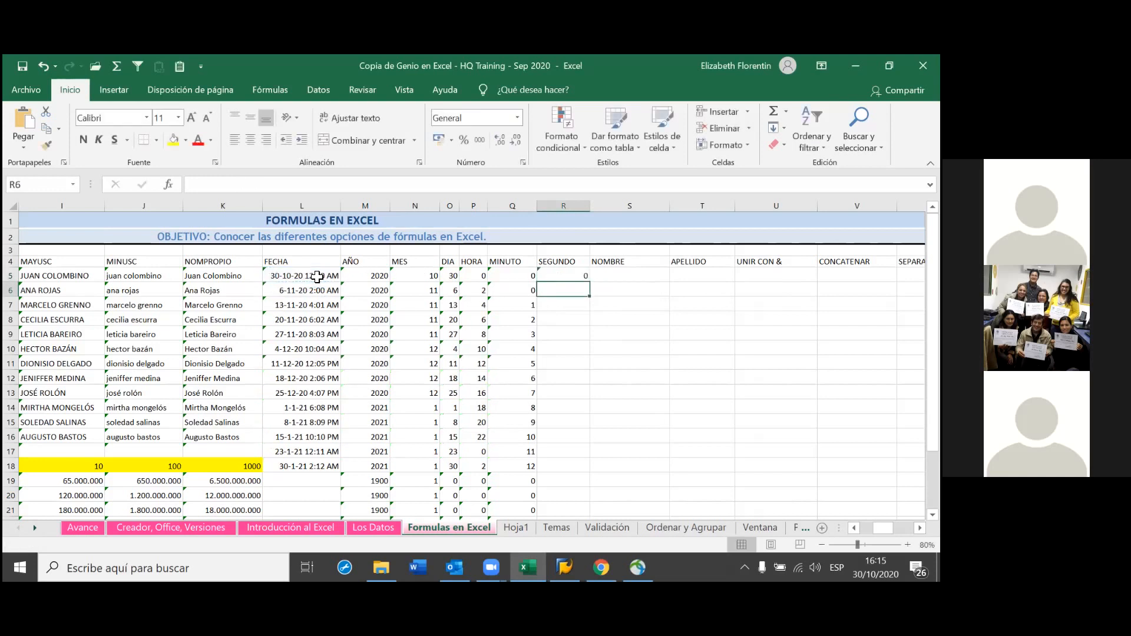
click(577, 278)
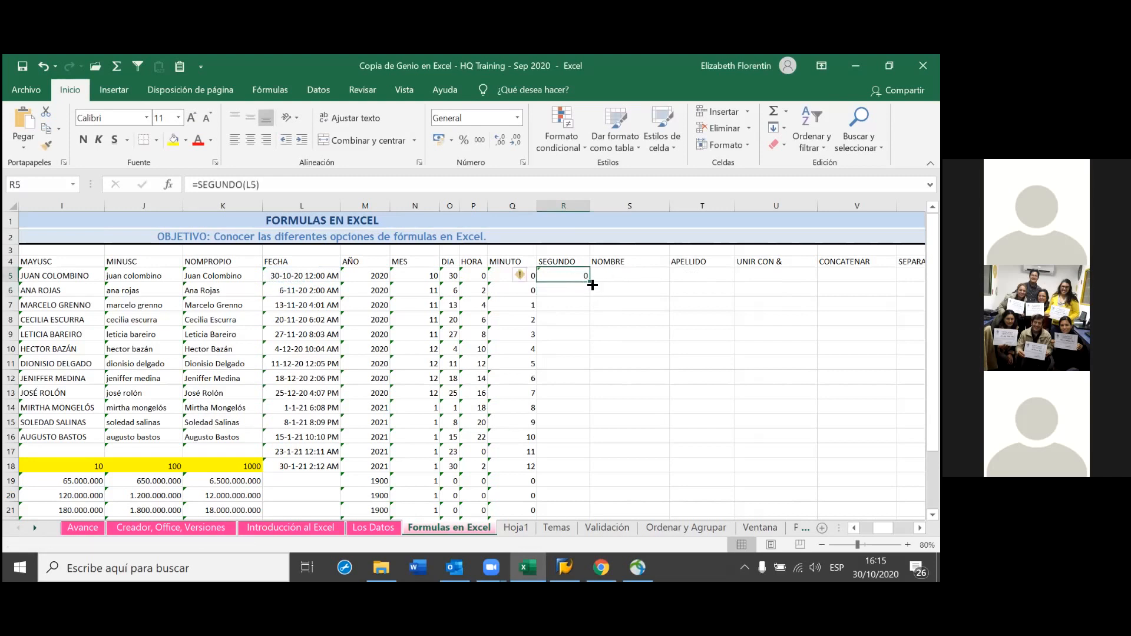
double_click(592, 284)
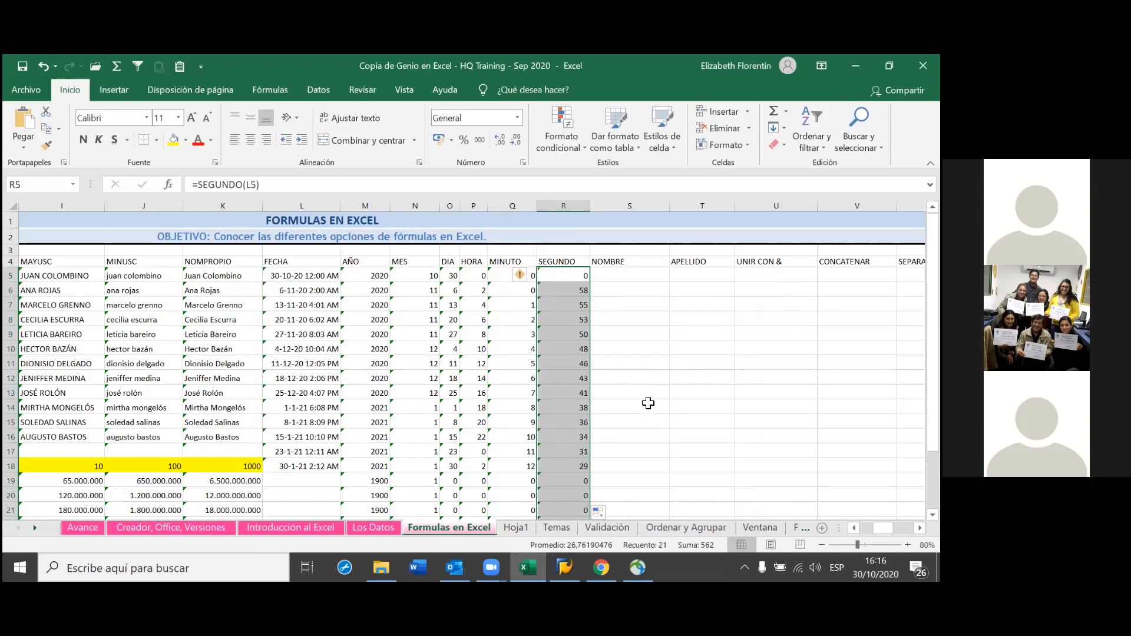
click(648, 403)
click(22, 66)
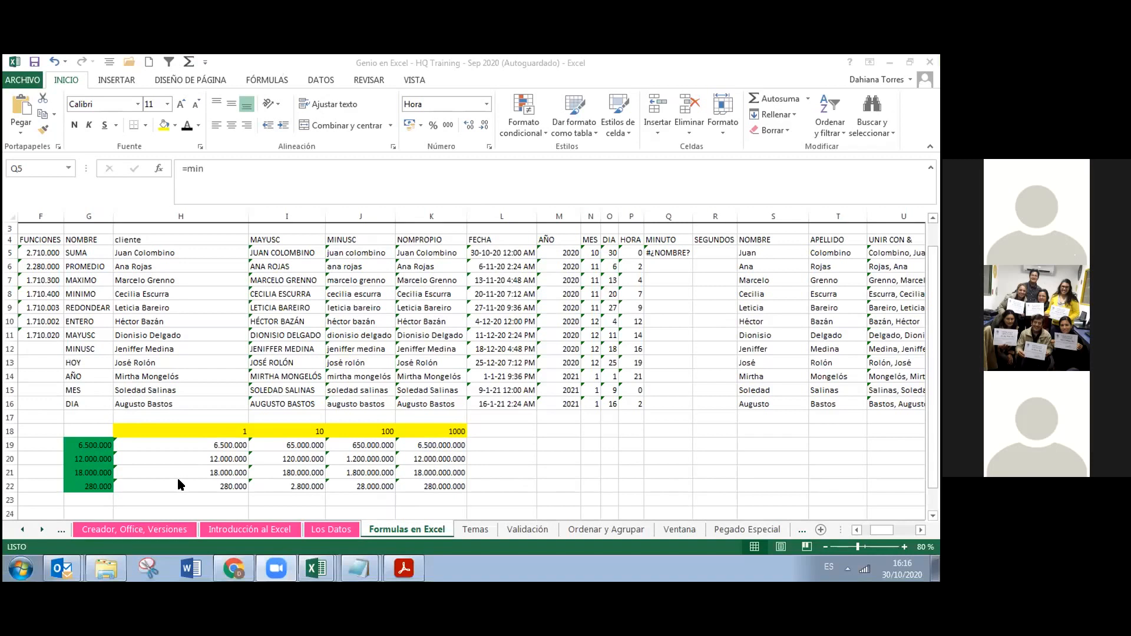
Select Q5 showing #¿NOMBRE? and open its =min formula for editing
click(667, 253)
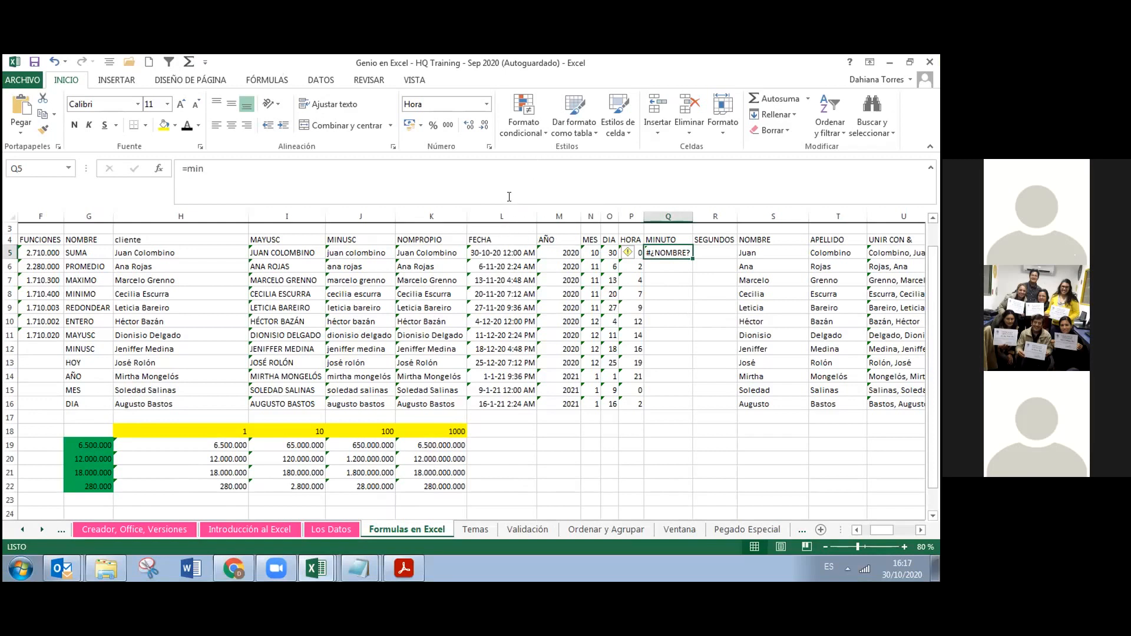
click(509, 196)
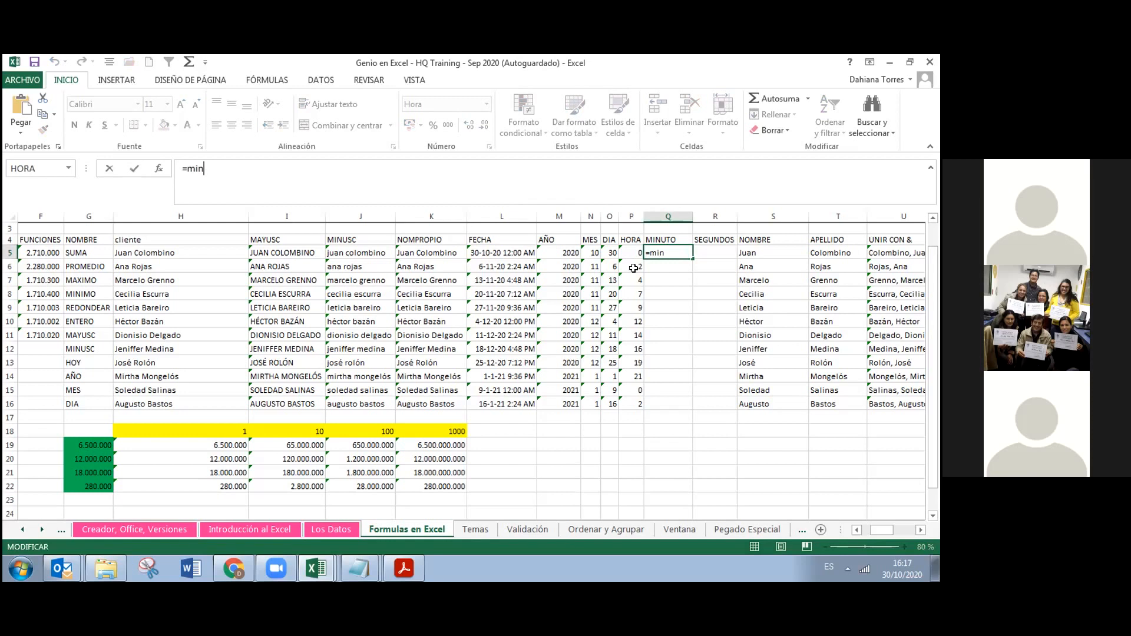
Complete =MINUTO(L5) in Q5 and commit it, leaving Q5 showing 0:00:00
click(659, 253)
text(uto)
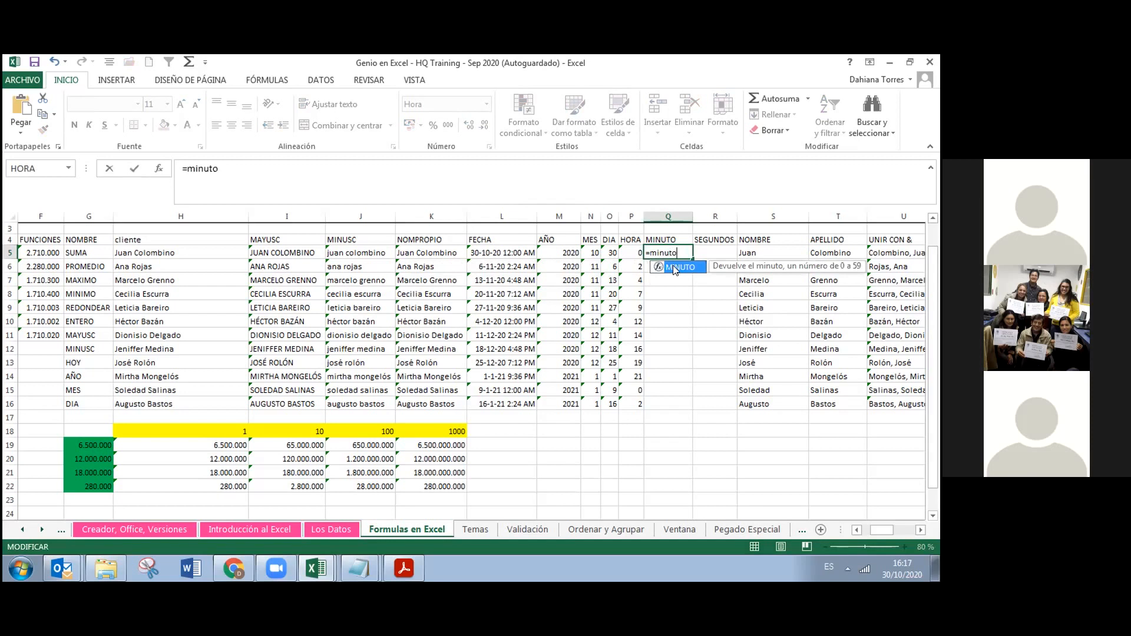
double_click(673, 266)
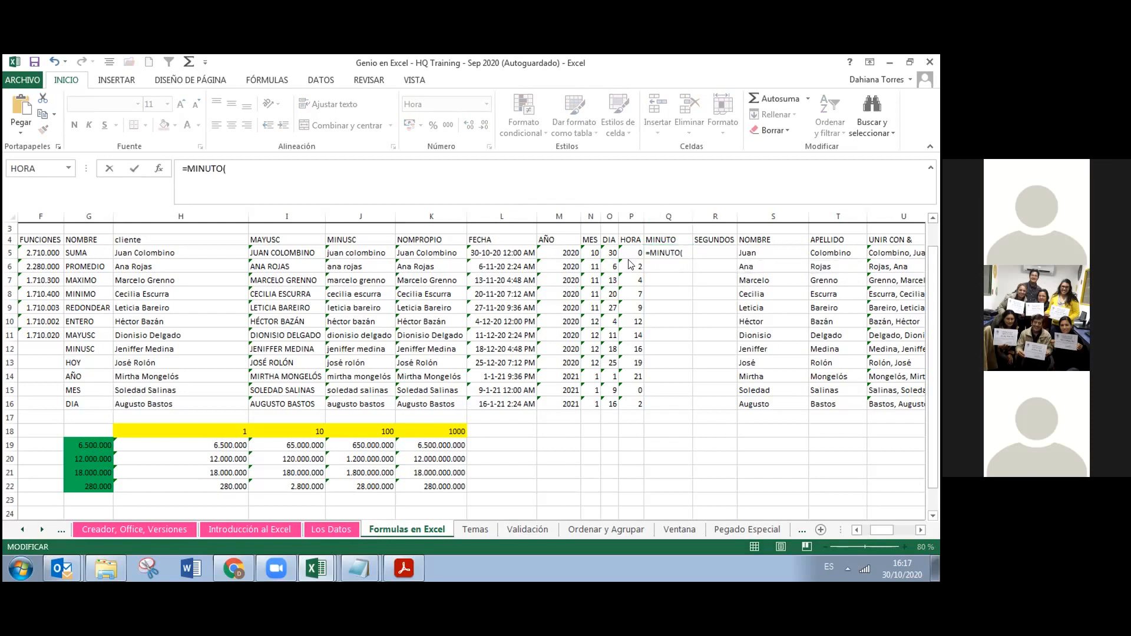
click(507, 251)
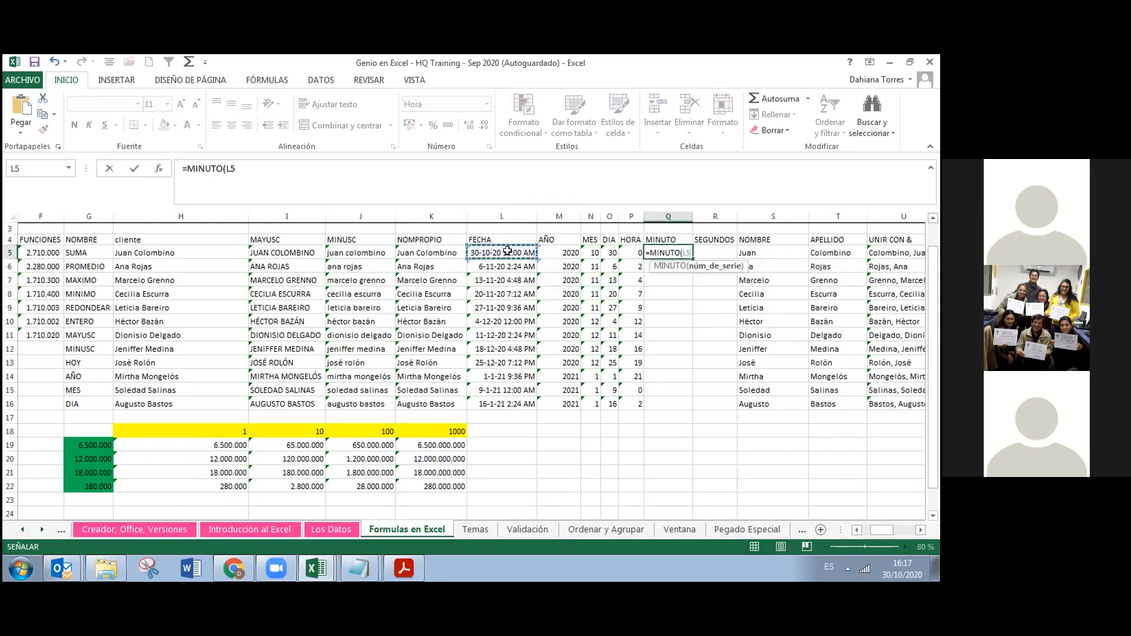
key(Tab)
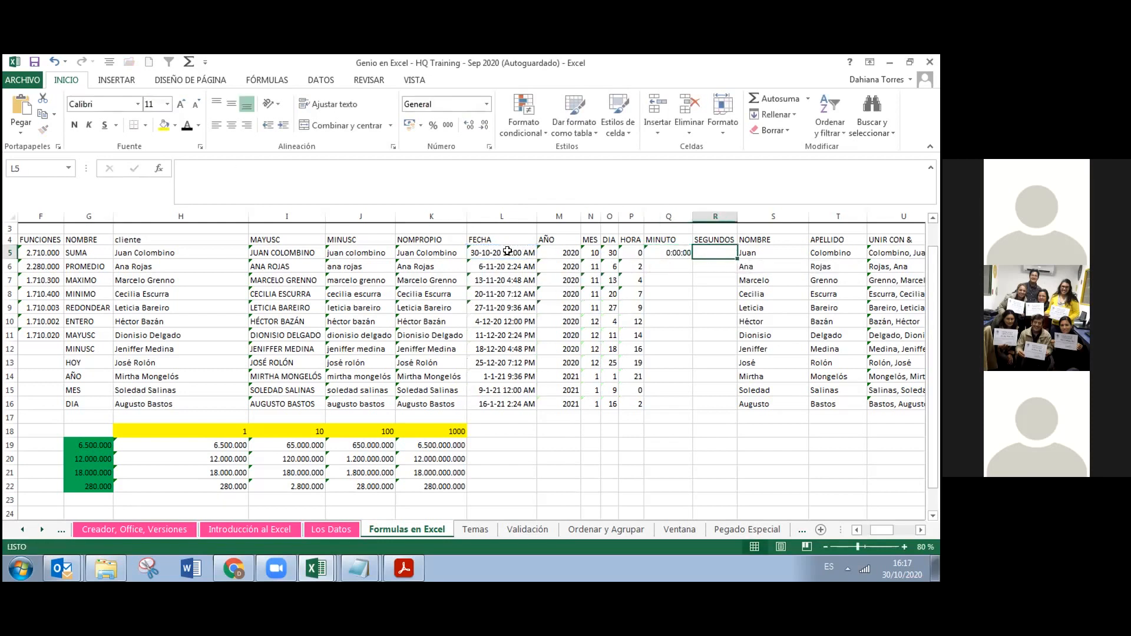
click(676, 258)
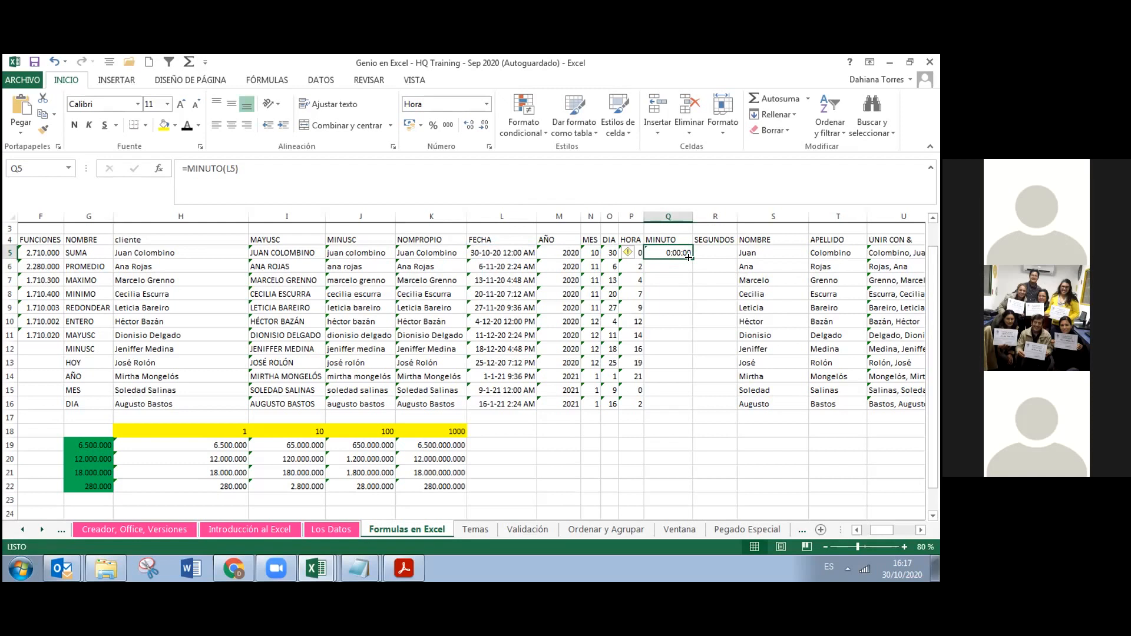
Format column Q as plain numbers instead of time
click(683, 217)
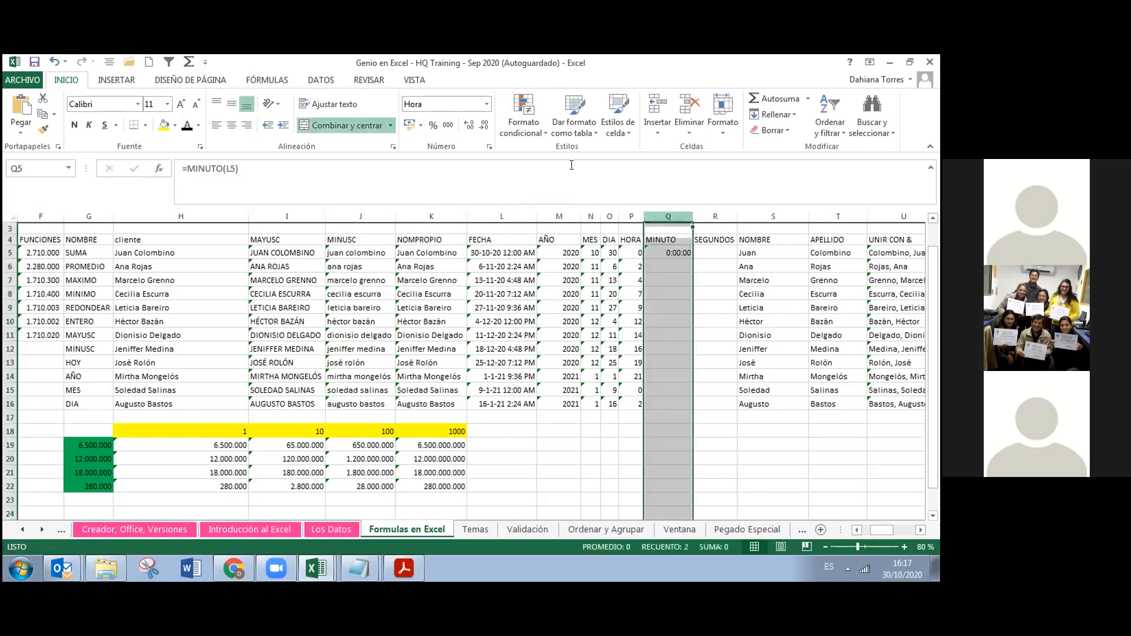
click(487, 104)
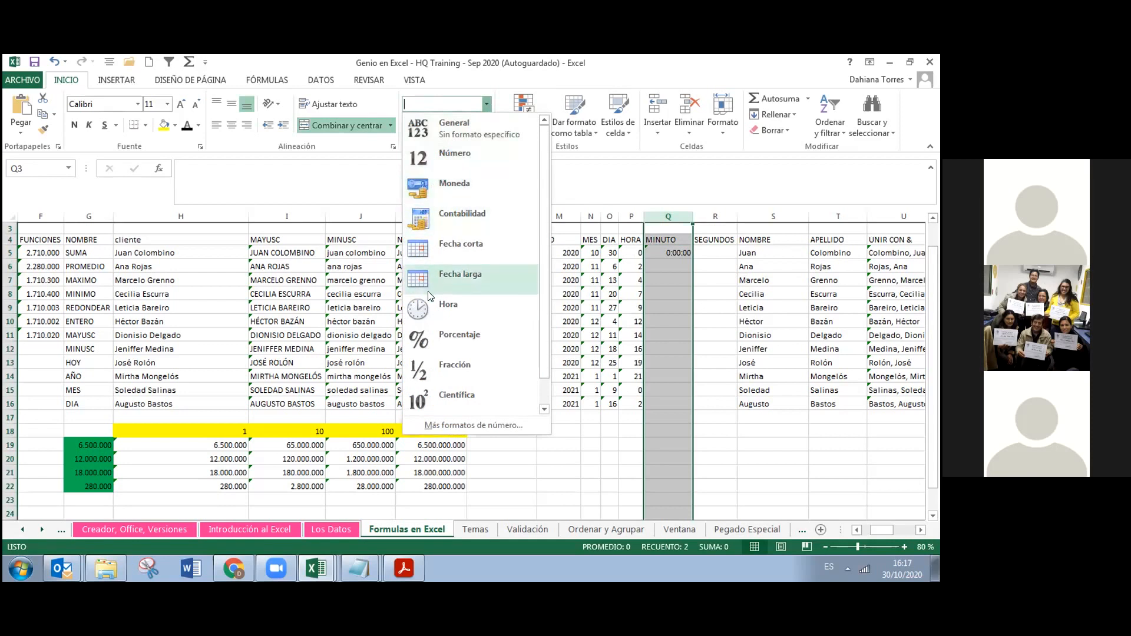
click(451, 158)
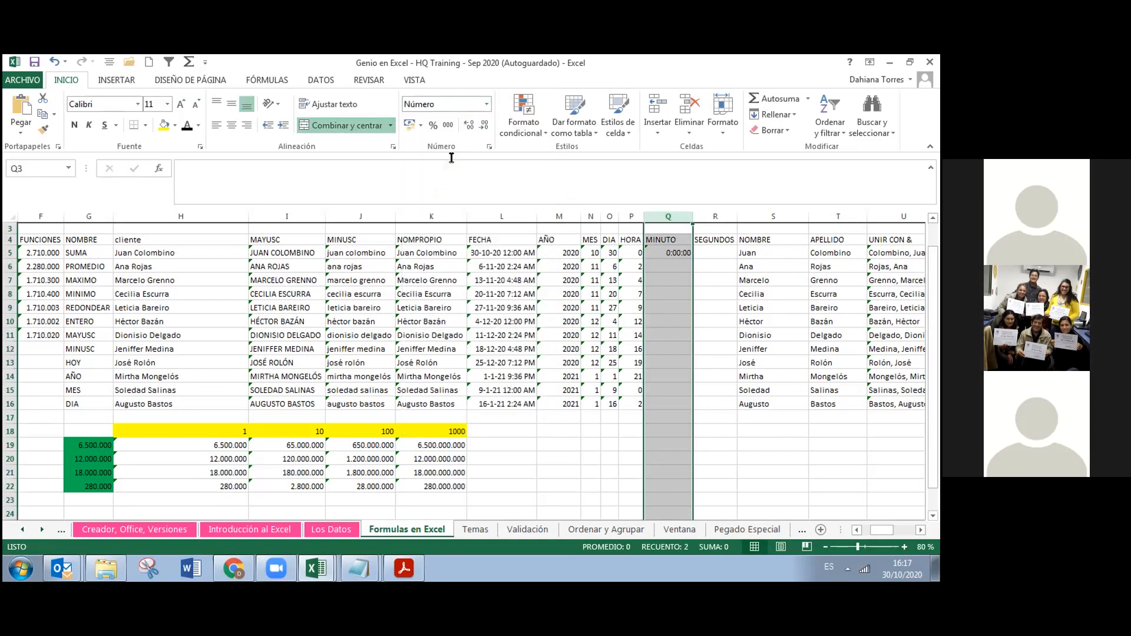
Copy the MINUTO formula from Q5 down to Q16
click(667, 264)
click(676, 252)
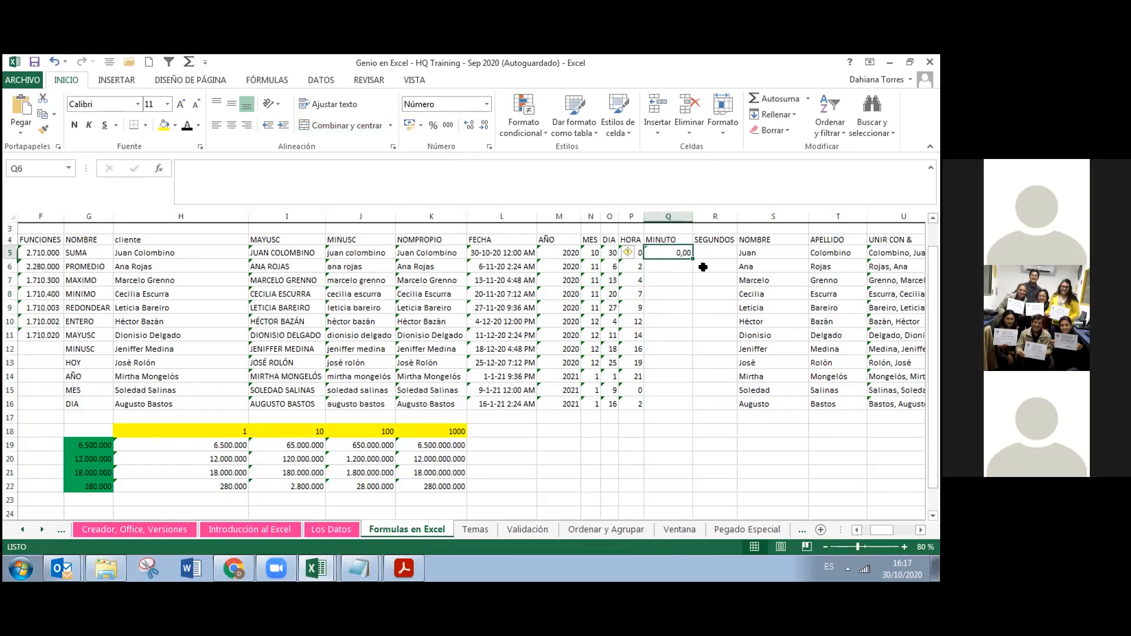
drag(689, 288, 679, 405)
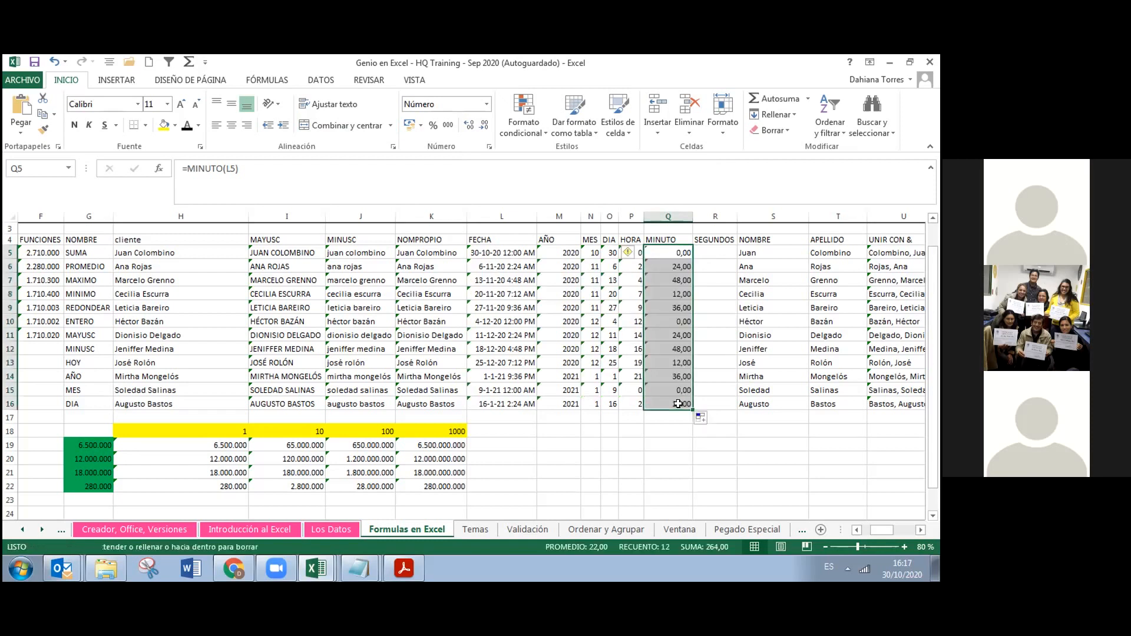
click(684, 252)
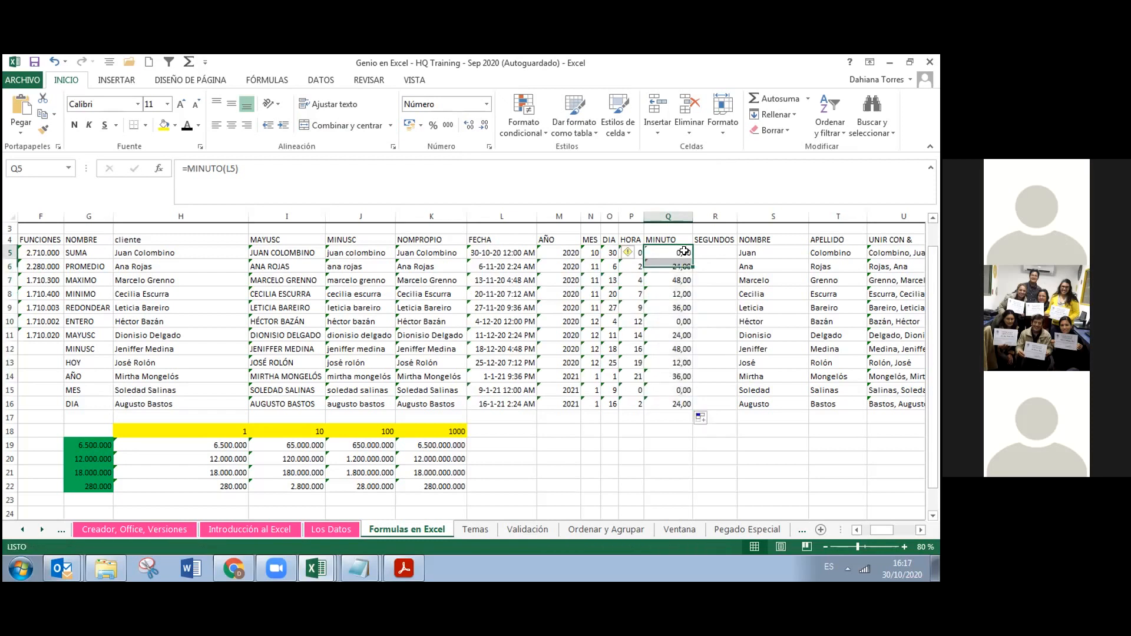
double_click(684, 251)
click(695, 332)
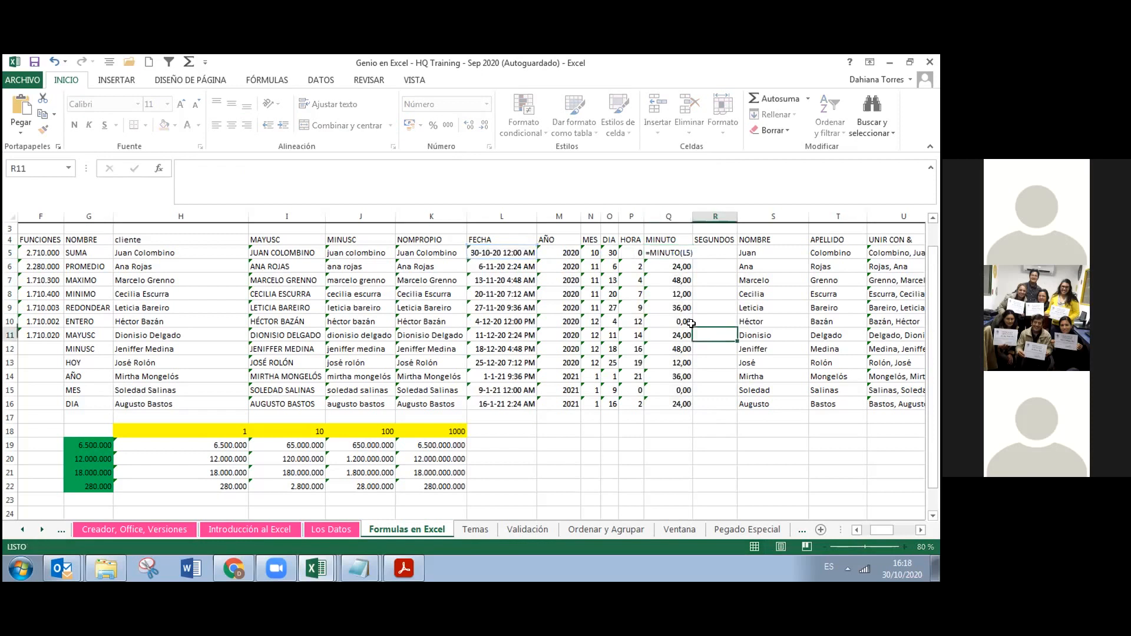
Set Q5:Q16 to display the minutes as whole numbers with no decimals
drag(676, 251, 677, 404)
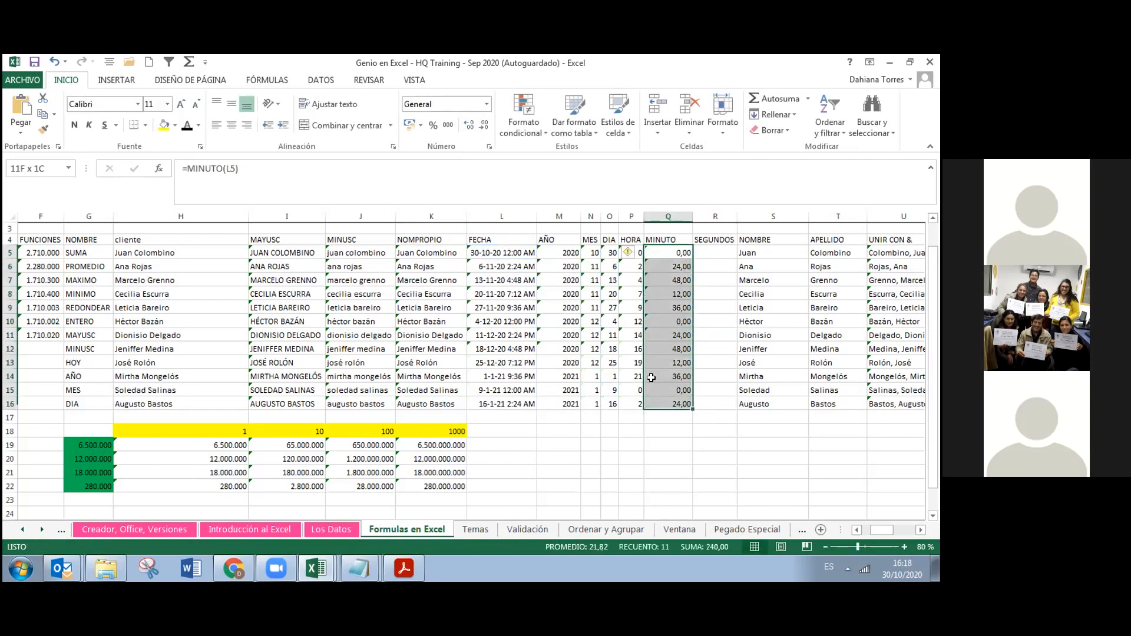
click(469, 125)
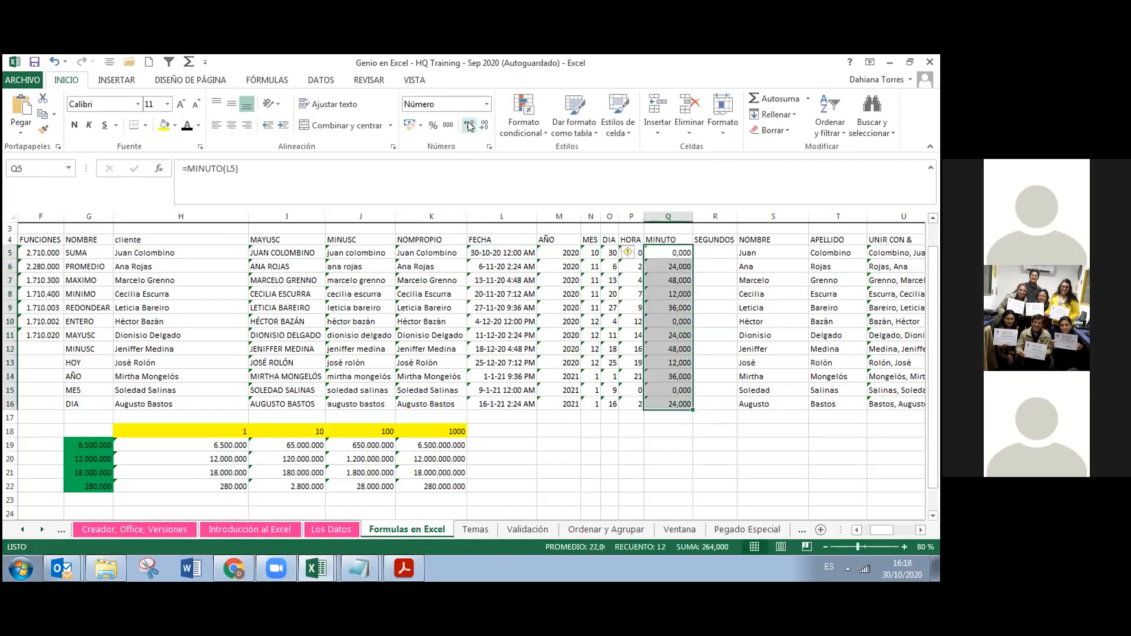
click(482, 125)
click(482, 125)
click(482, 125)
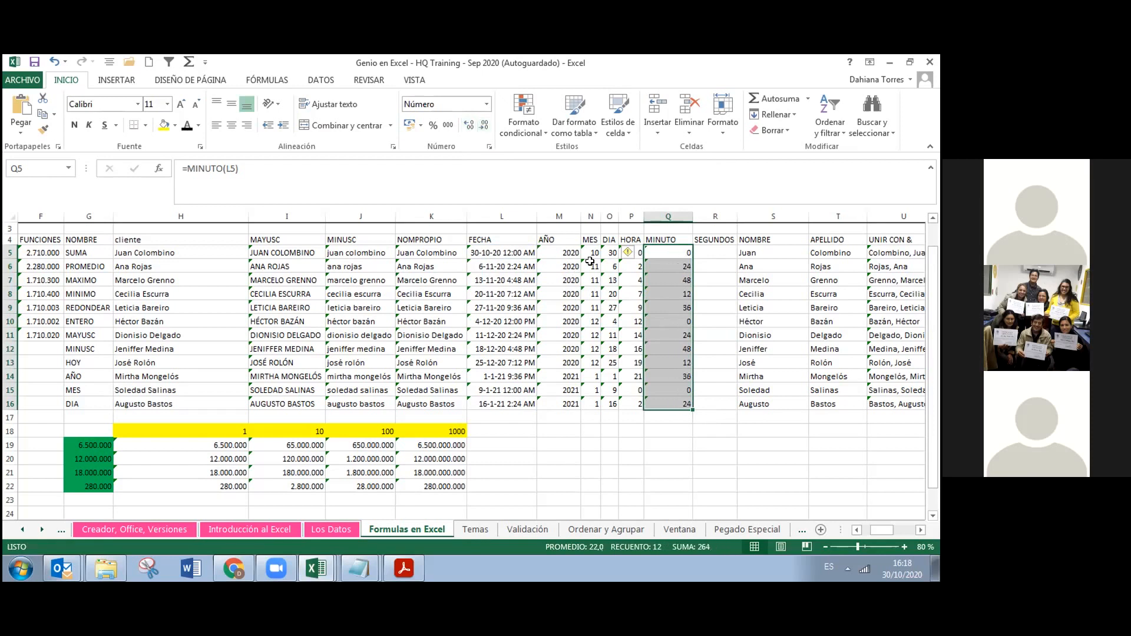
key(alt+Tab)
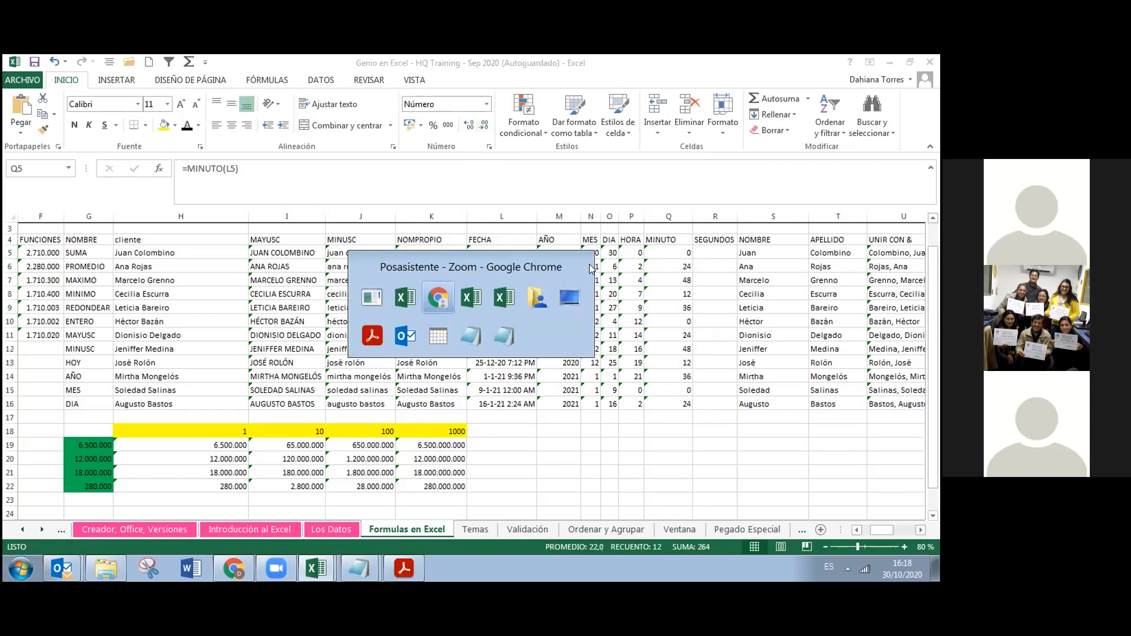
key(alt+Tab)
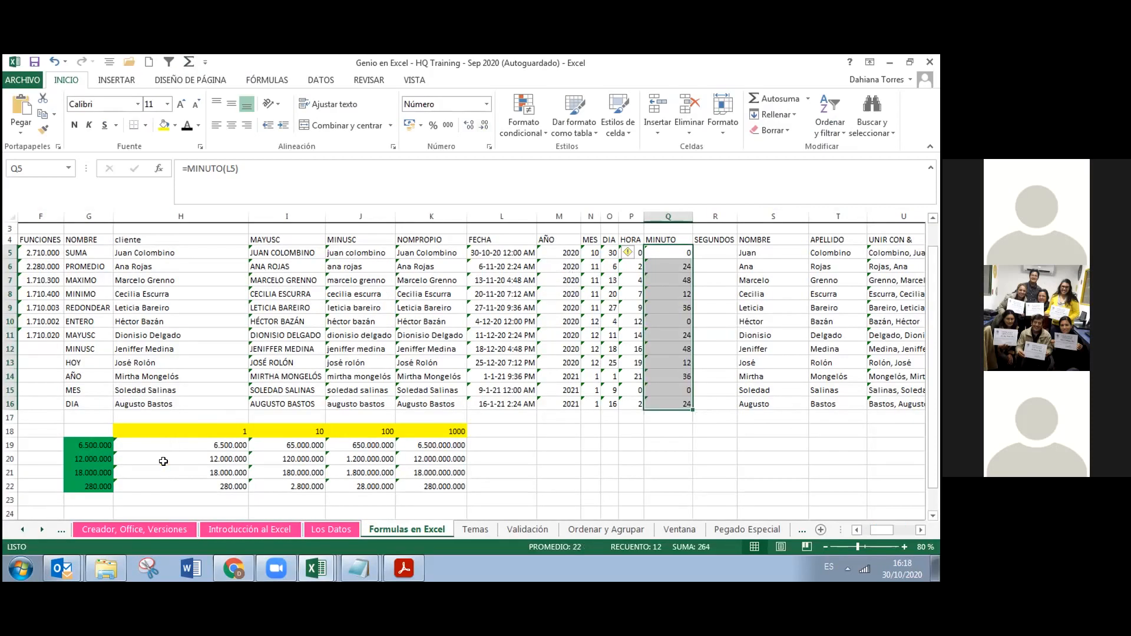
key(alt+Tab)
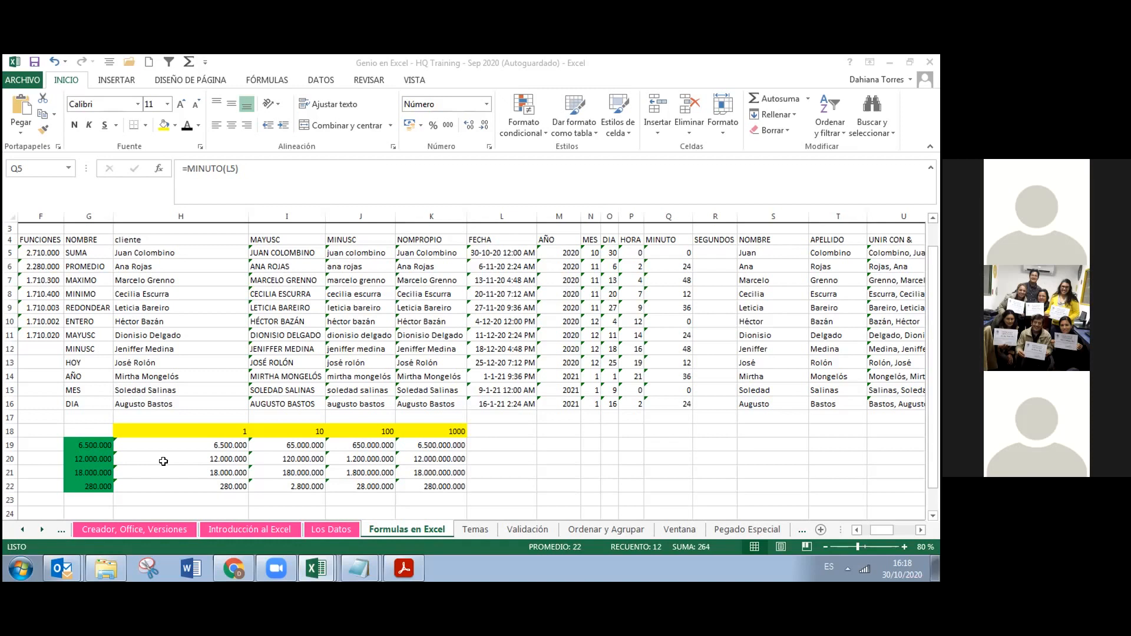
Enter =SEGUNDO(L5) in R5 and copy it down to R16
click(716, 248)
click(715, 248)
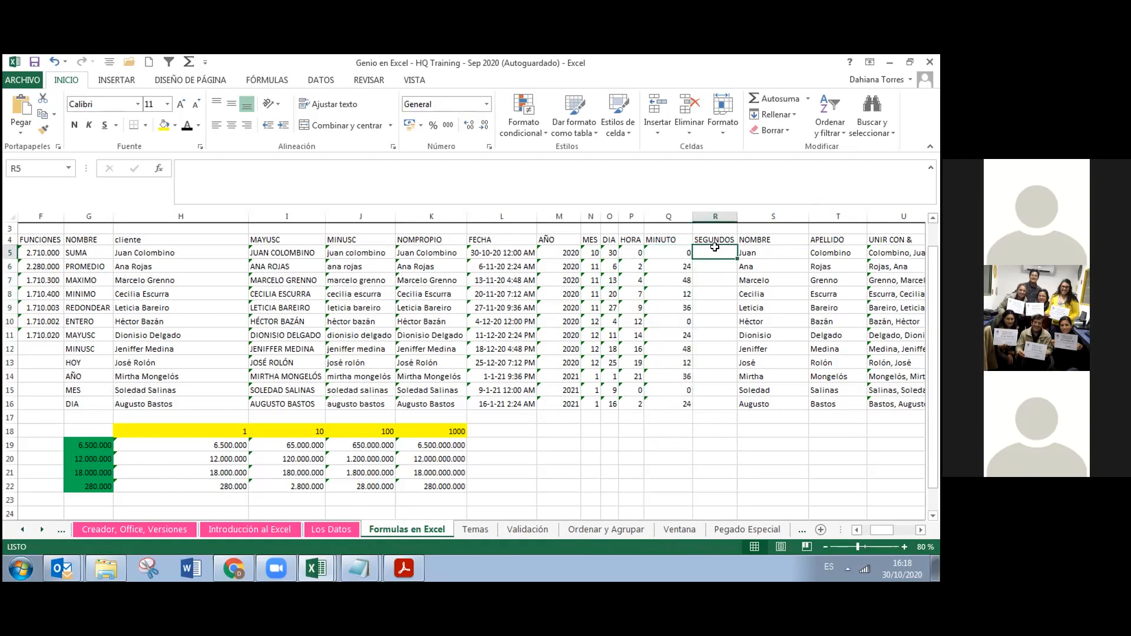
text(=)
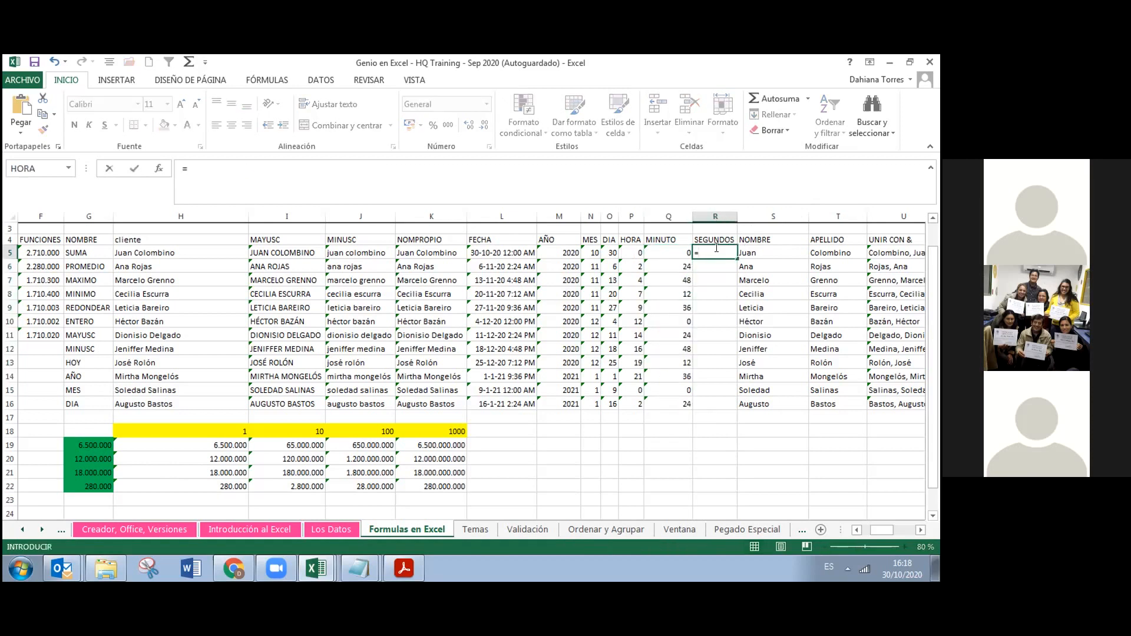
text(segu)
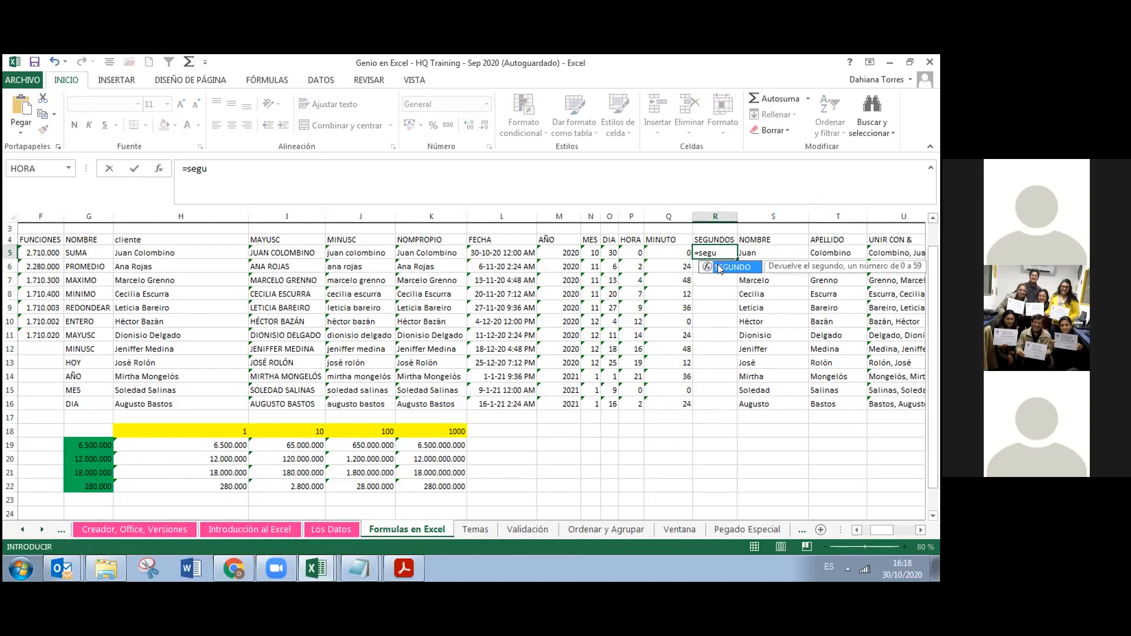
double_click(720, 269)
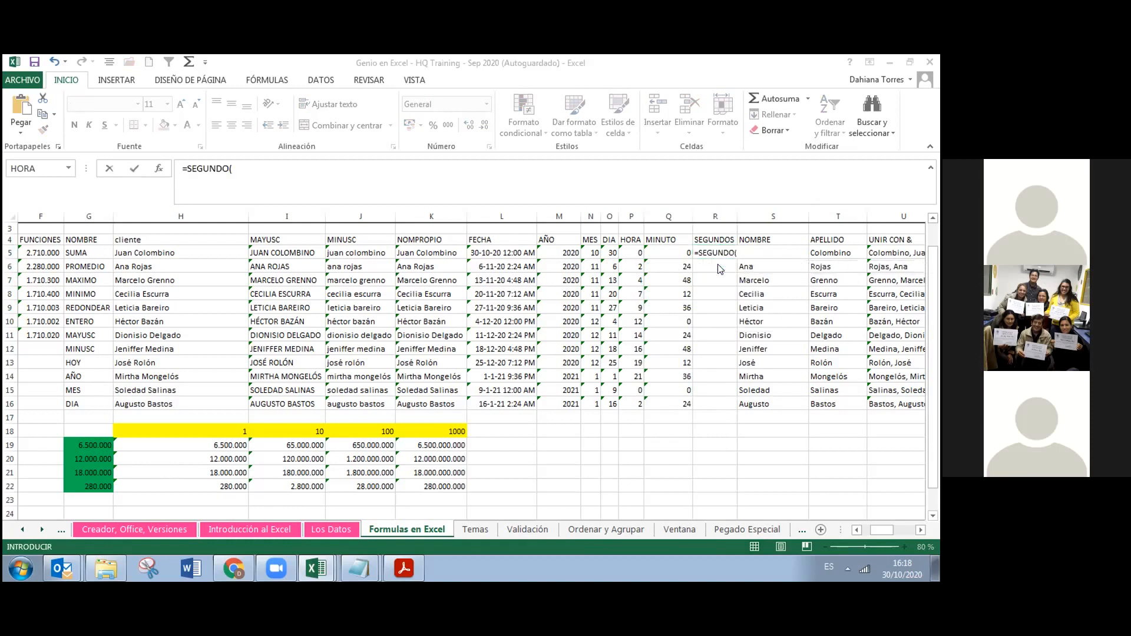
click(508, 251)
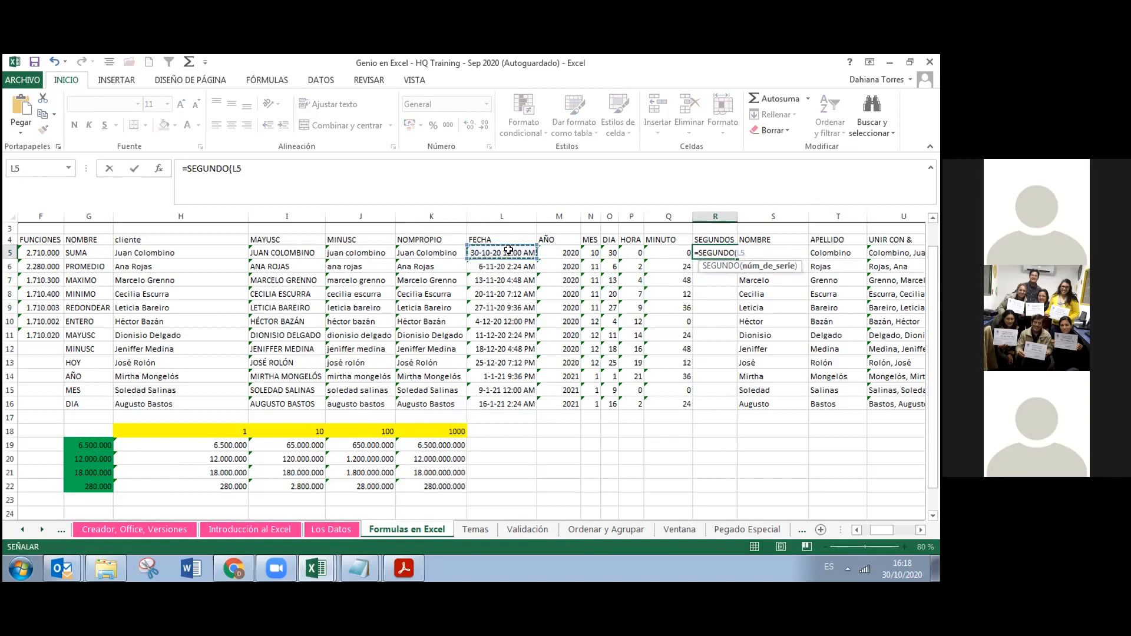
text())
key(Tab)
key(Left)
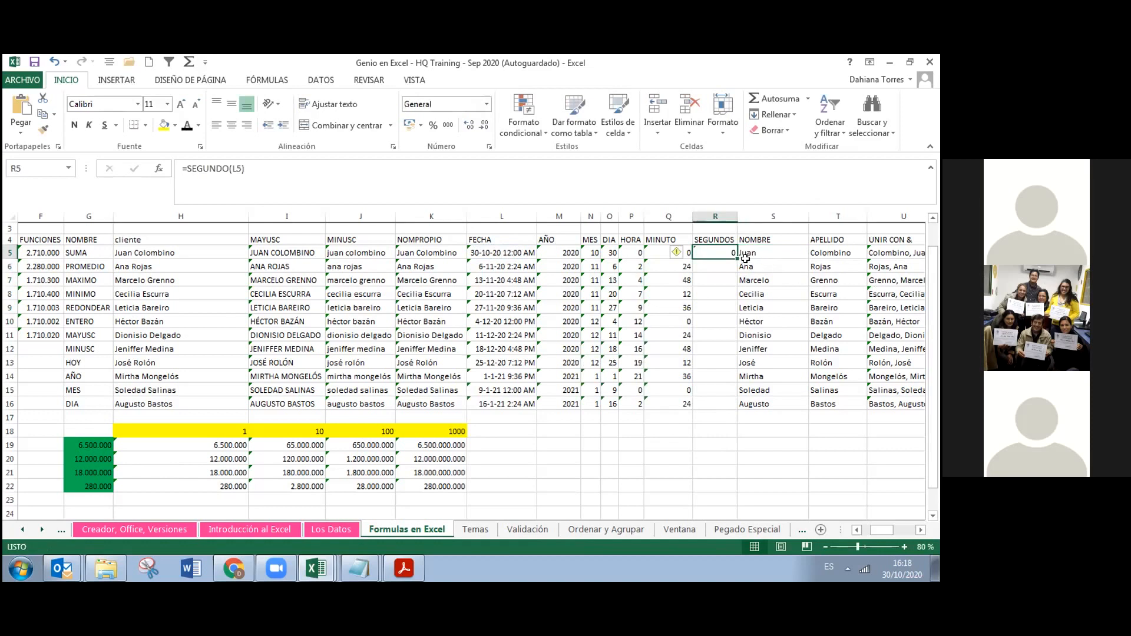
drag(737, 259, 728, 404)
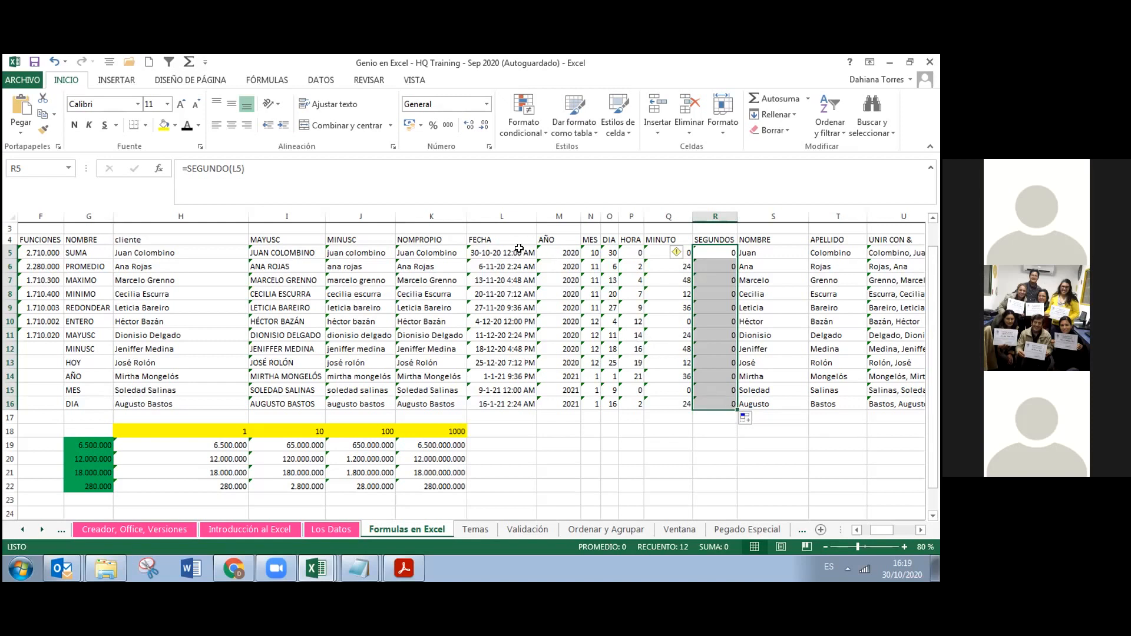
Change L6's day increment to 7,084 and copy the date formula down to L16
click(504, 265)
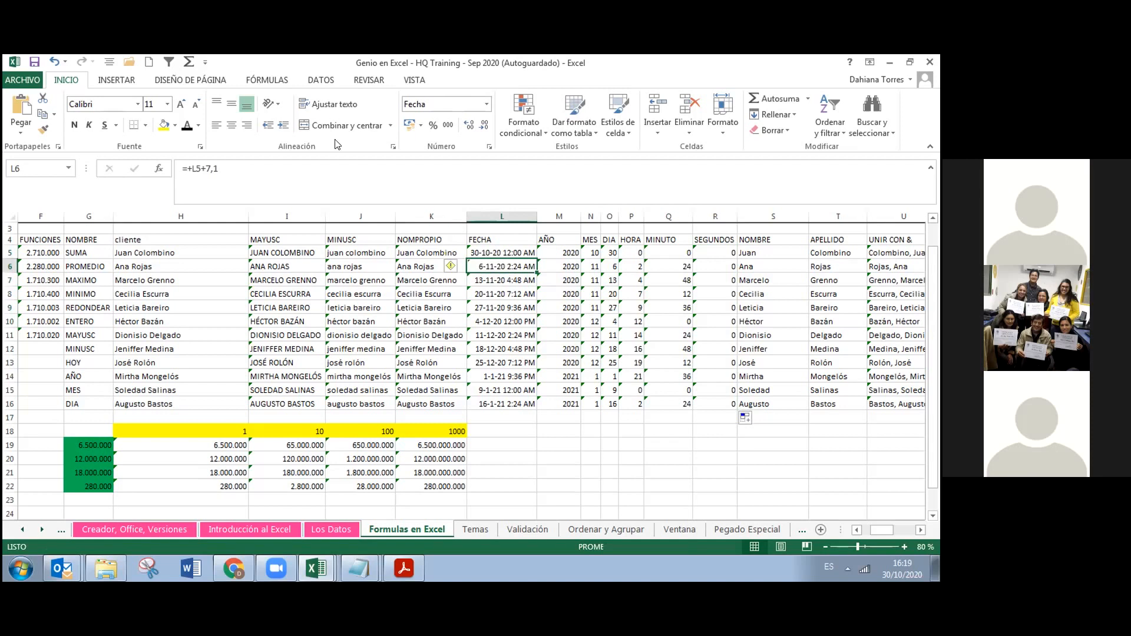
key(BackSpace)
text(084)
key(Return)
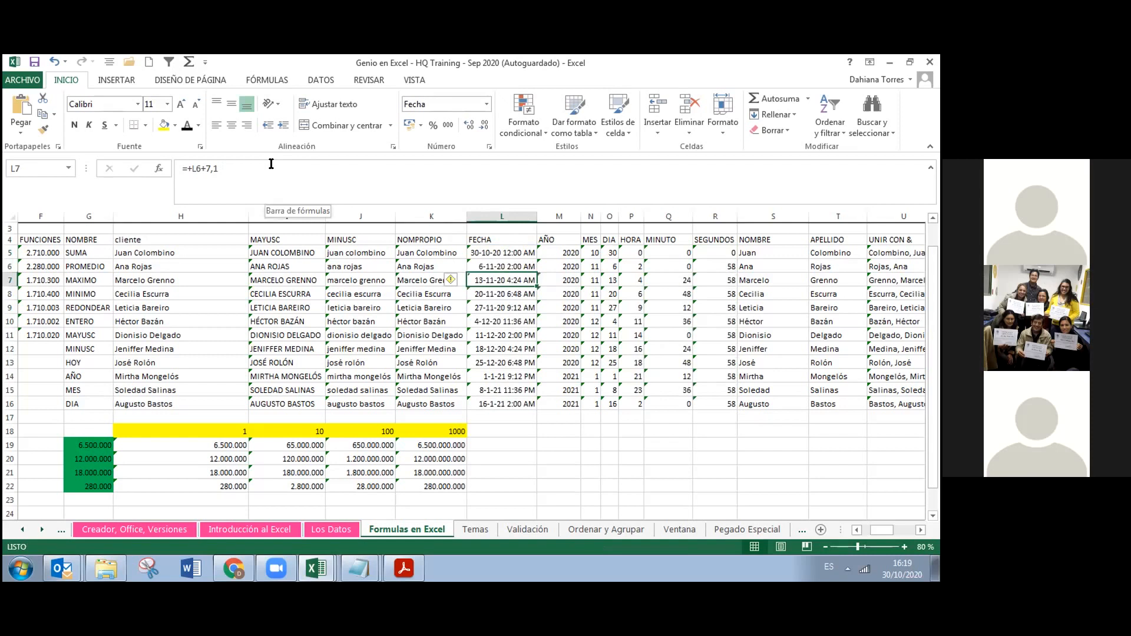
click(534, 270)
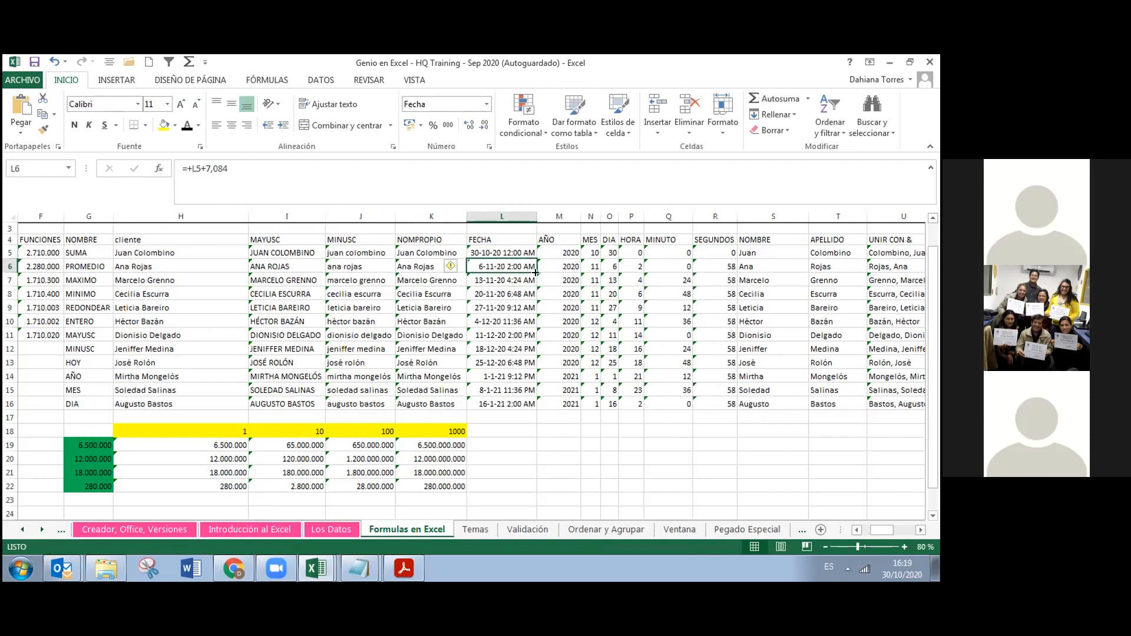
drag(536, 272, 529, 407)
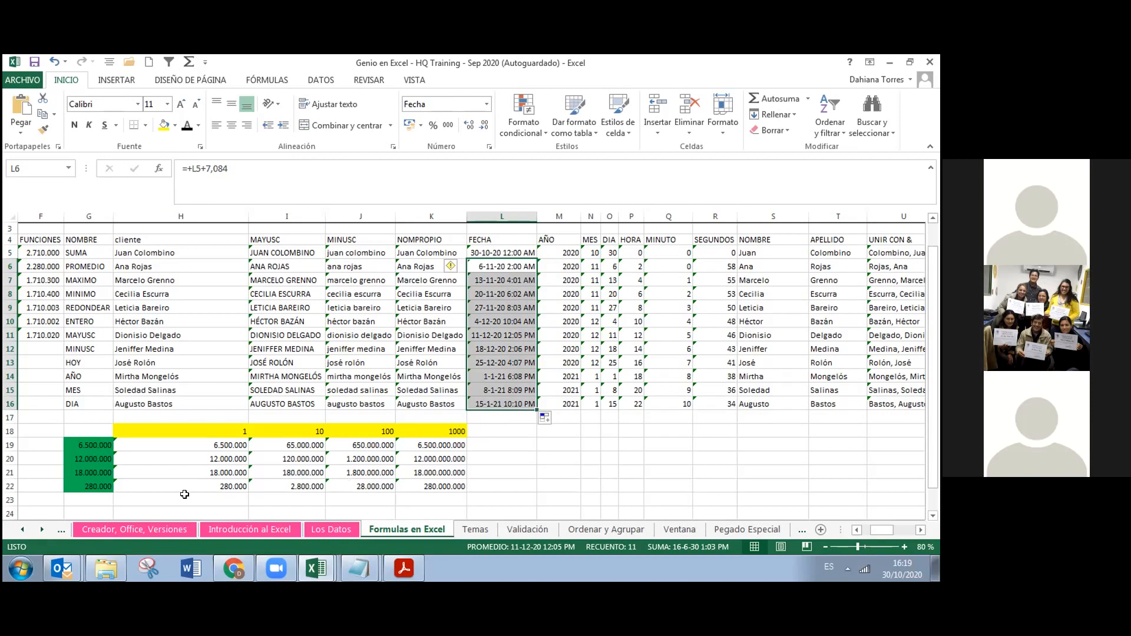
key(alt+Tab)
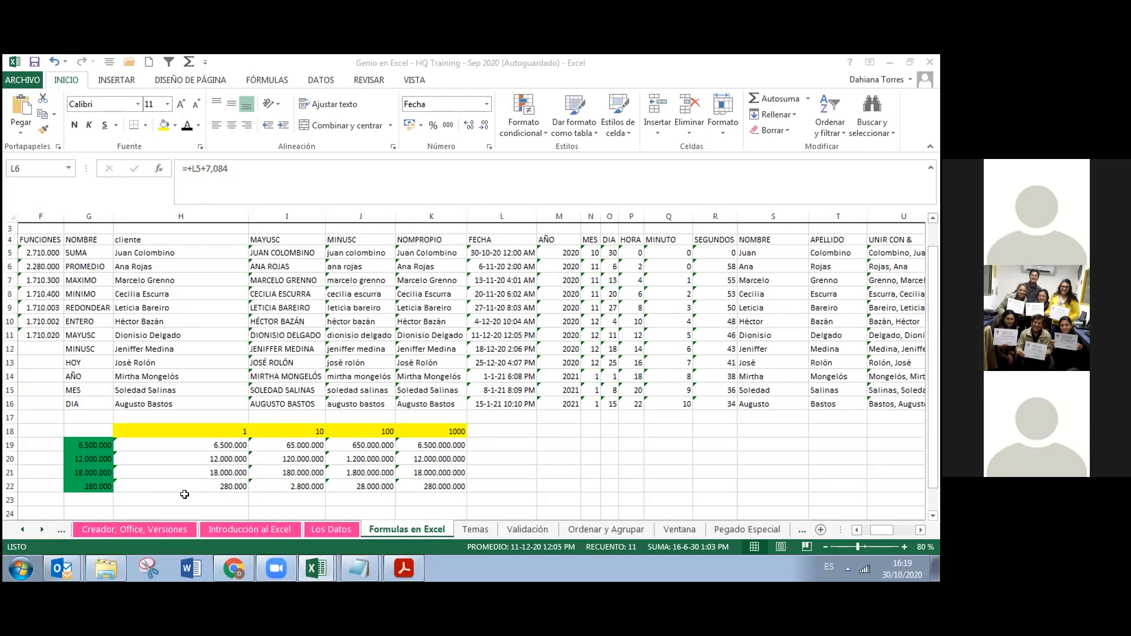
click(491, 249)
Open Formato de celdas for the FECHA dates and view the Número tab's date formats
drag(491, 249, 493, 401)
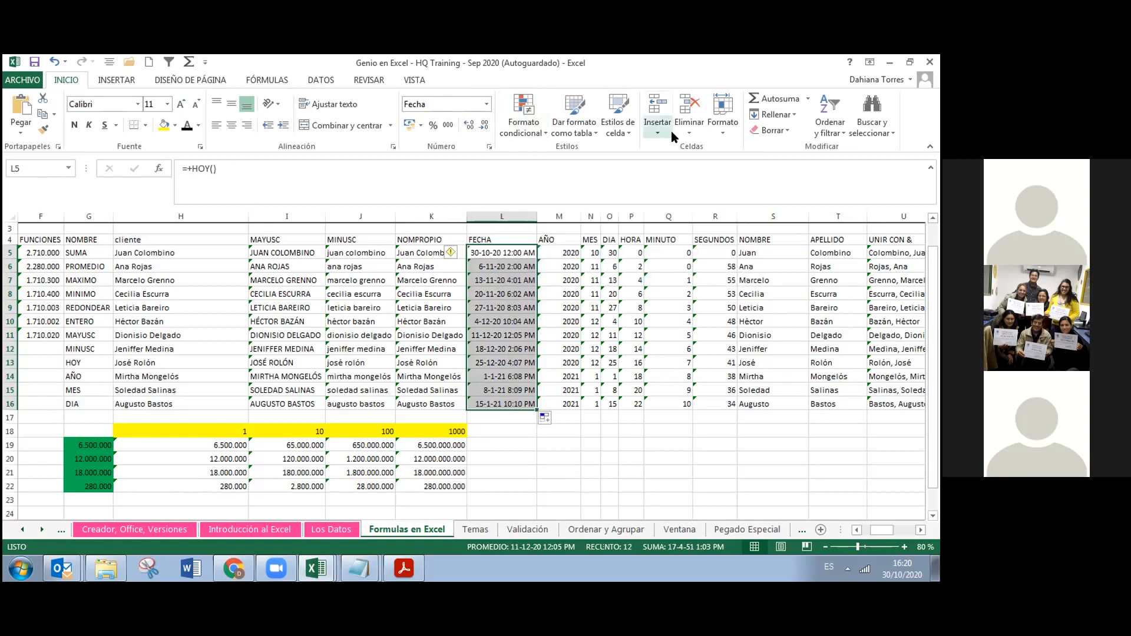
right_click(516, 278)
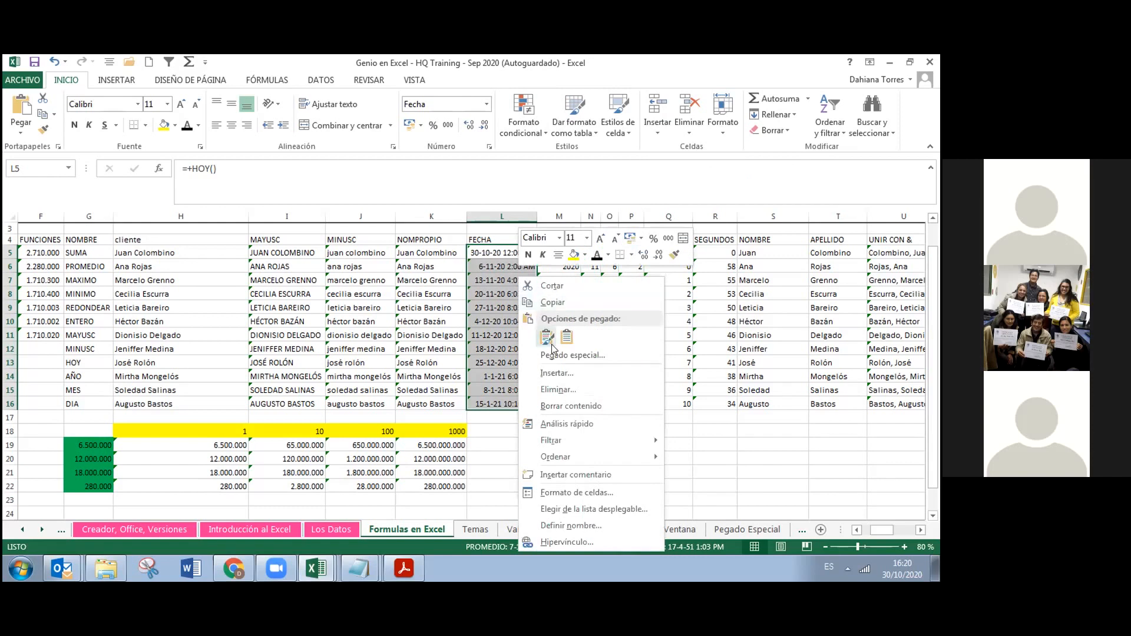
click(550, 499)
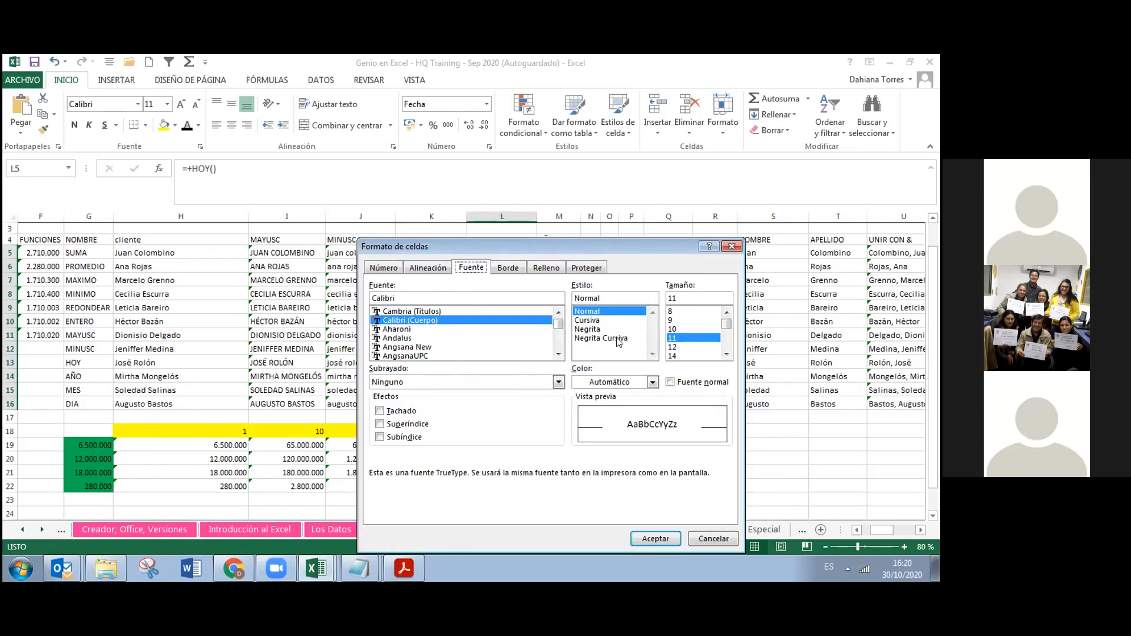
click(394, 270)
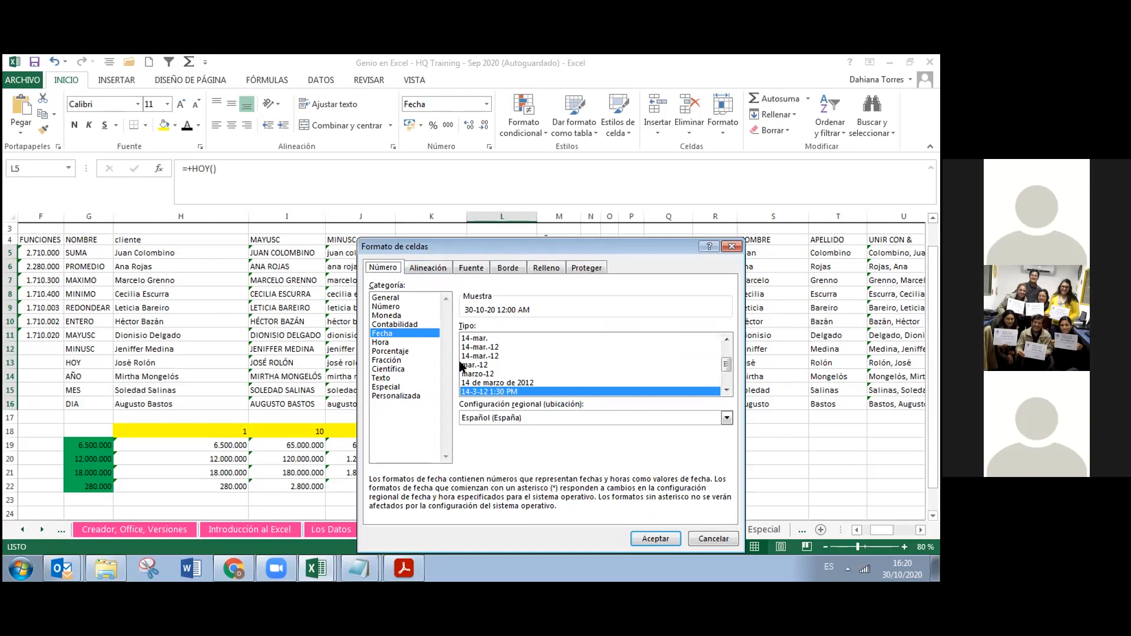
Switch to the Personalizada category and add :ss after h:mm in the Tipo code
click(394, 397)
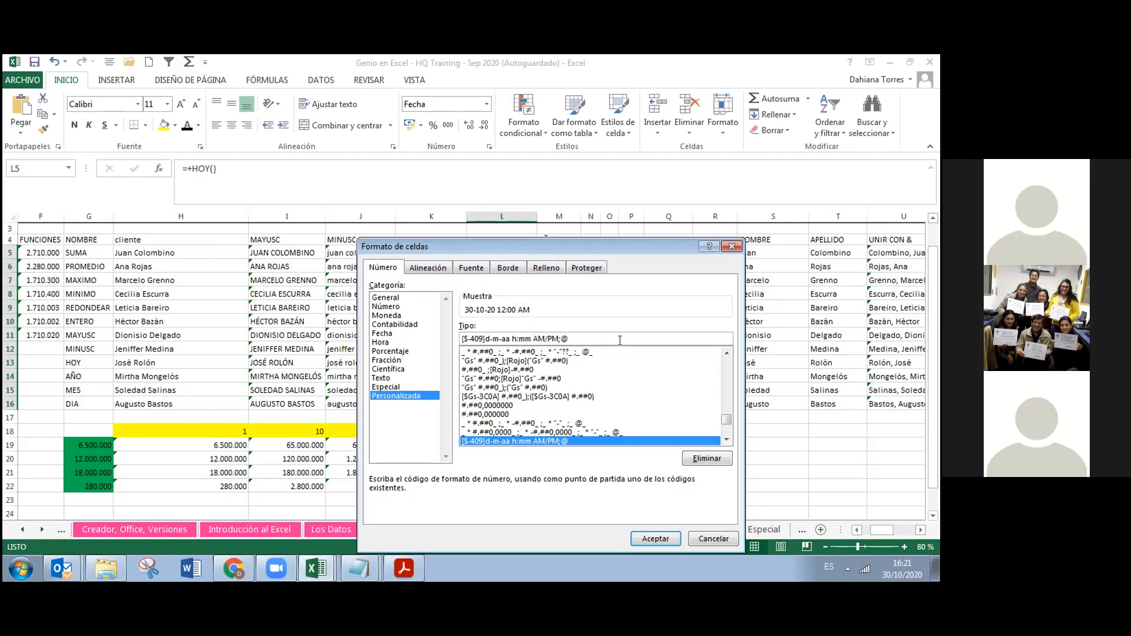
text(:)
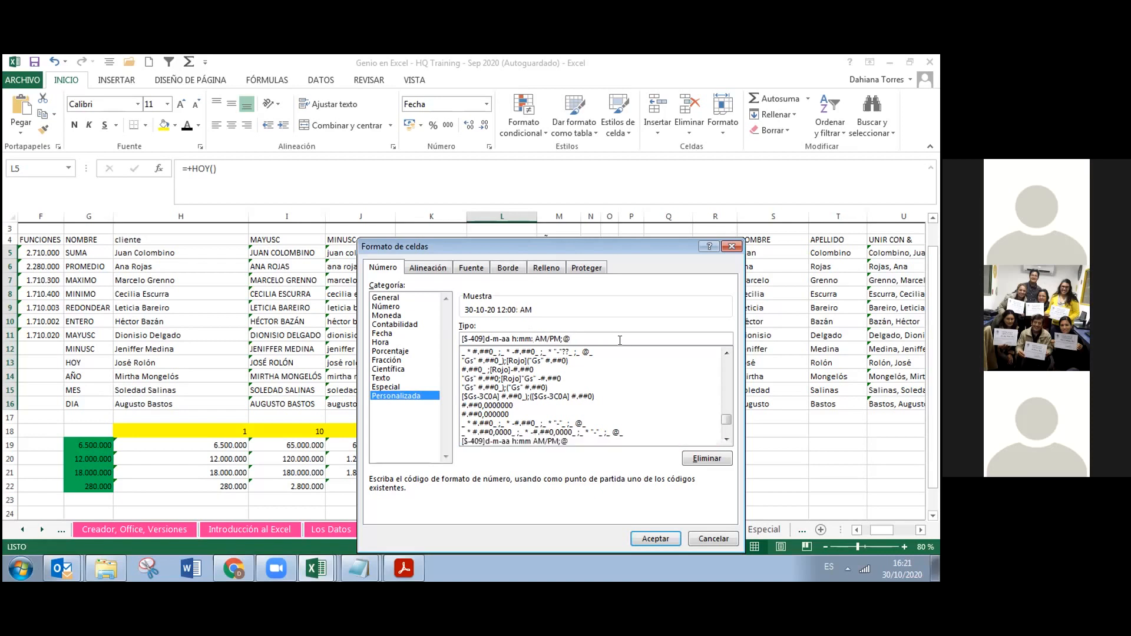
text(ss)
Apply the seconds-enabled custom format to the FECHA dates in L5:L16
click(641, 541)
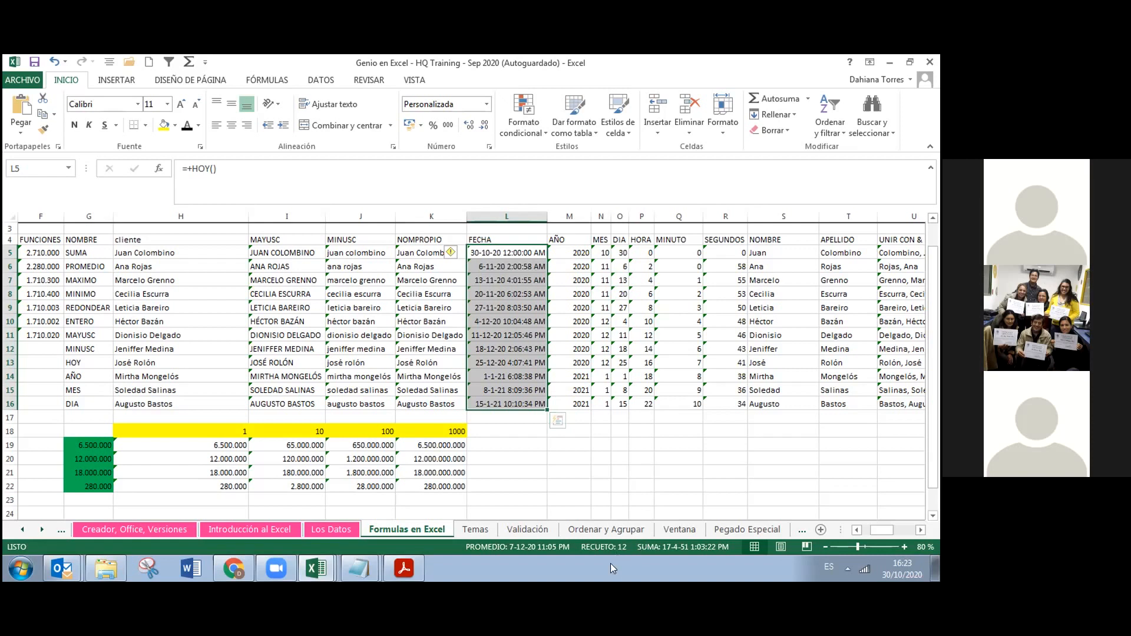
click(435, 552)
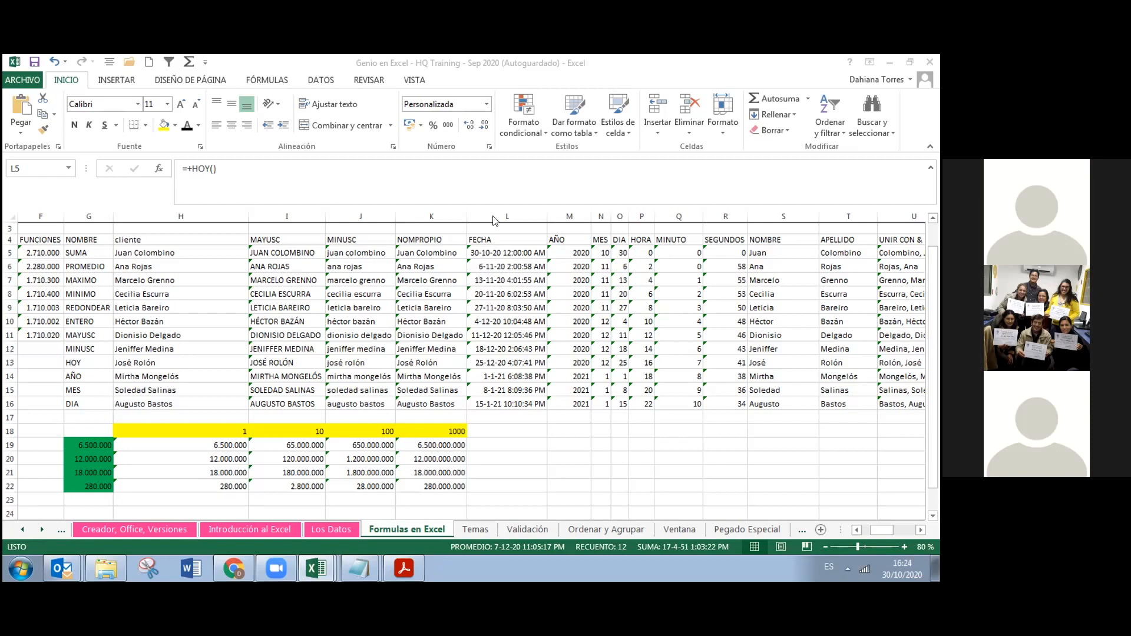
Inspect the =+T5&", "&S5 join formula in U5, then select the results U5:AB16
click(919, 531)
click(919, 532)
click(919, 532)
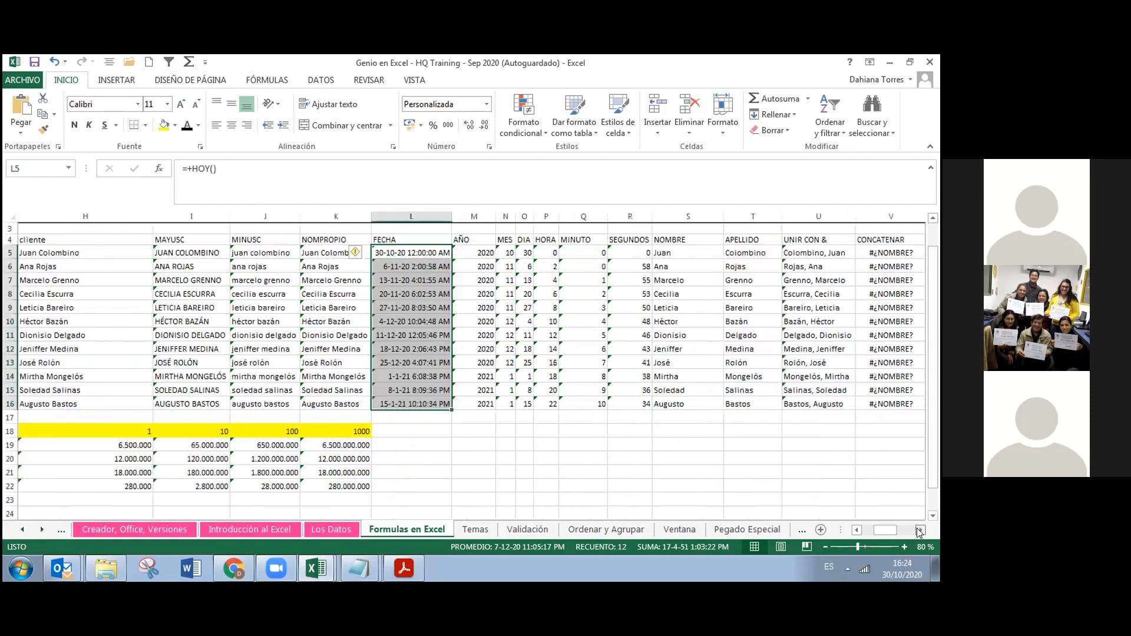
click(920, 531)
click(677, 238)
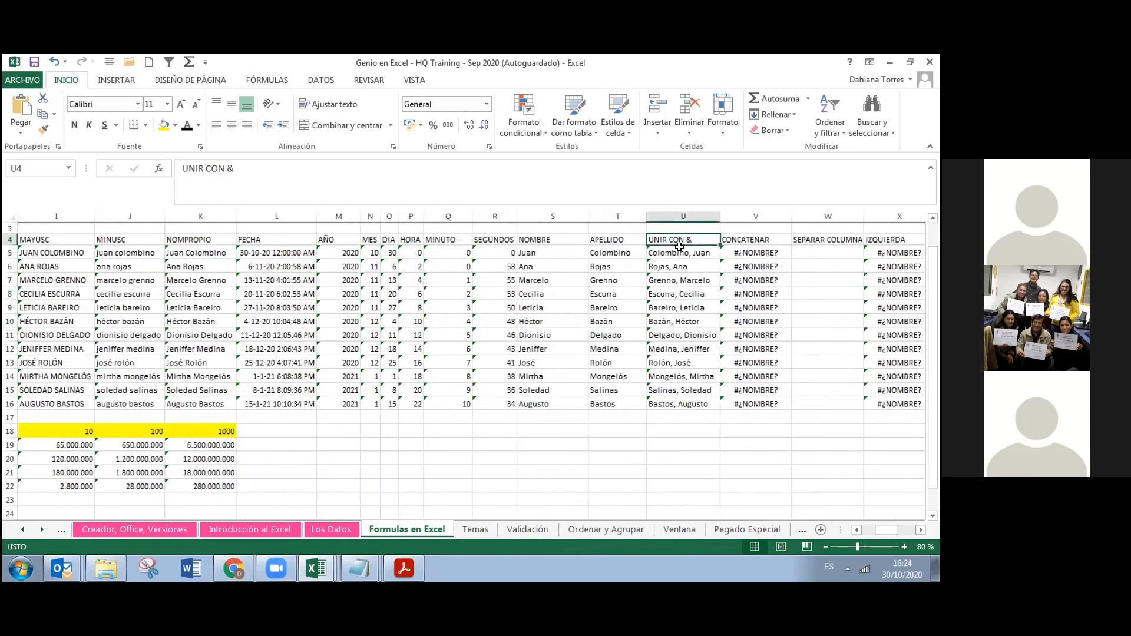
click(680, 248)
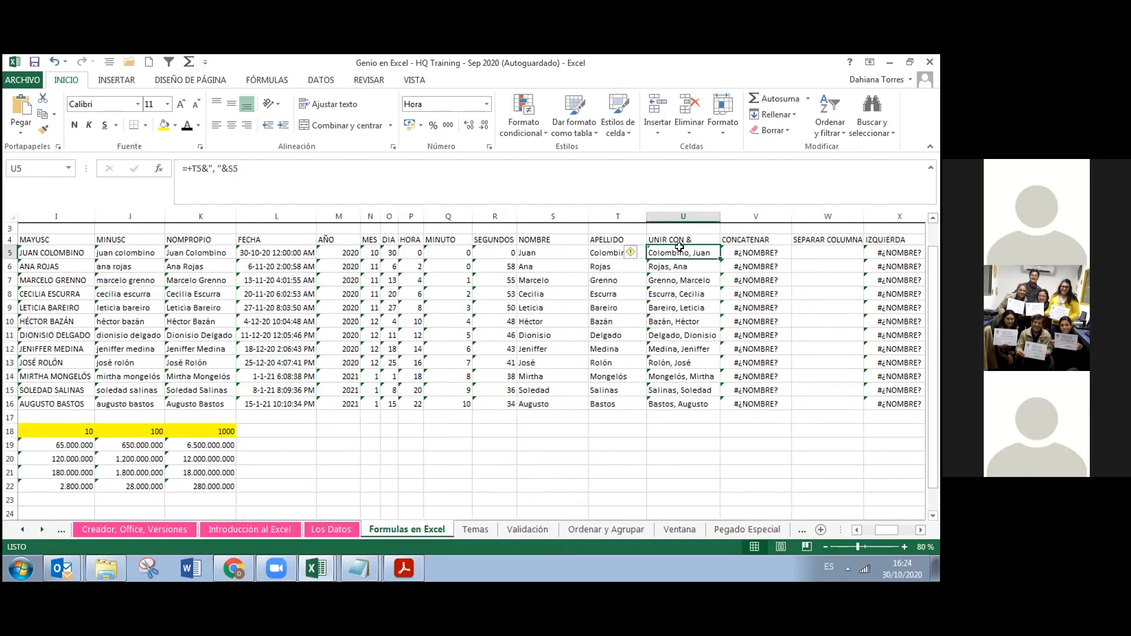
drag(681, 255, 696, 408)
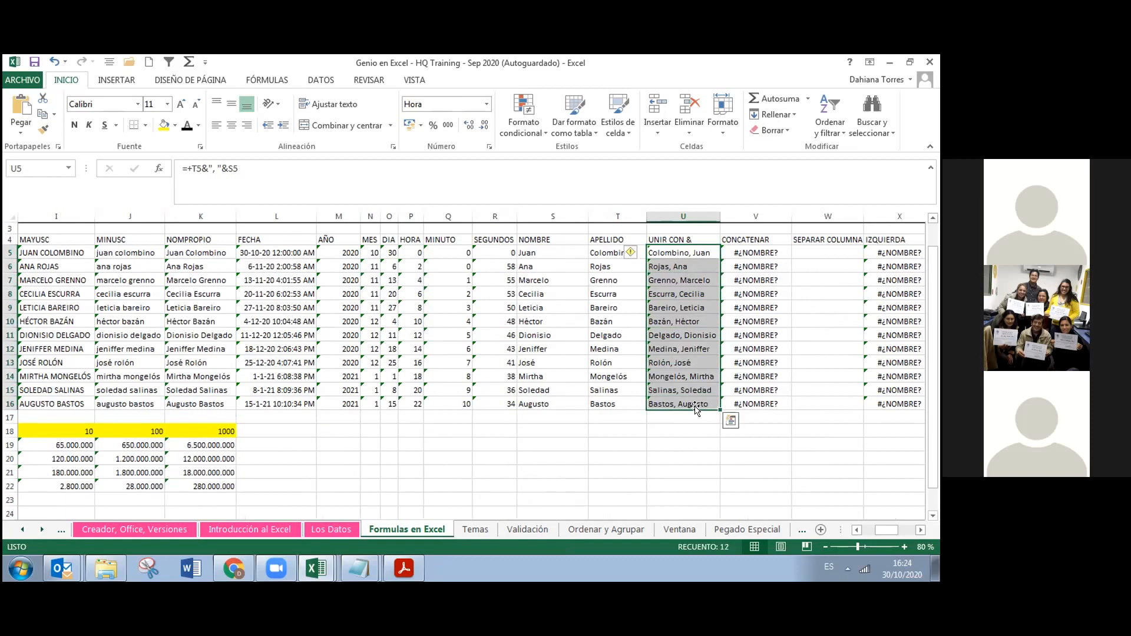
click(698, 350)
click(703, 291)
drag(701, 252, 792, 400)
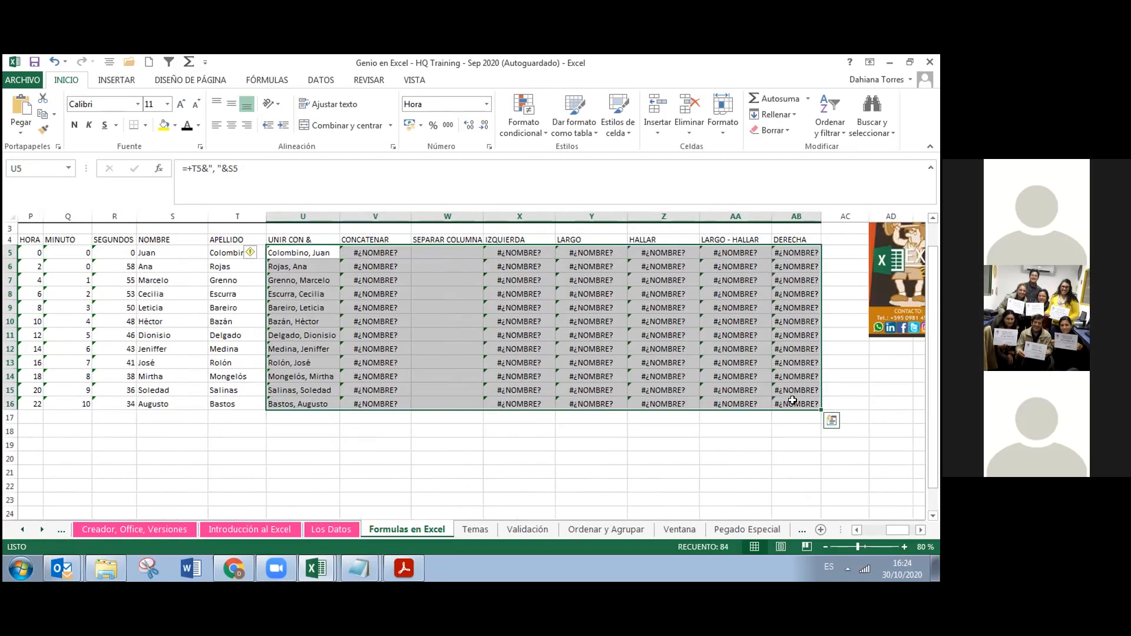
Delete the contents of U5:AB16 and return to cell U5
key(Delete)
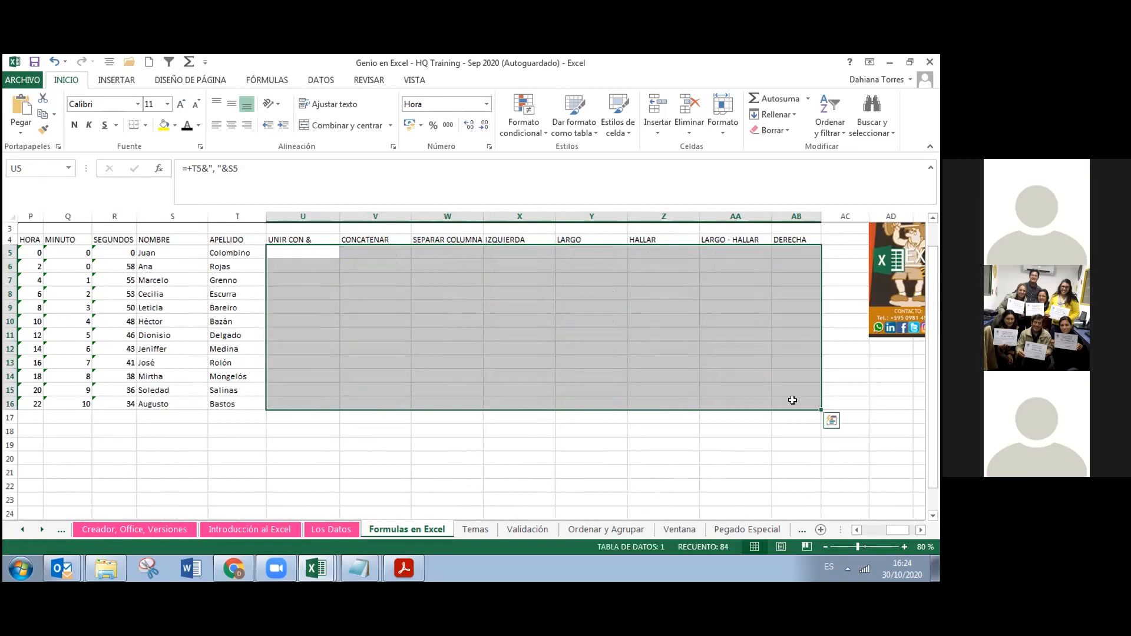
click(289, 252)
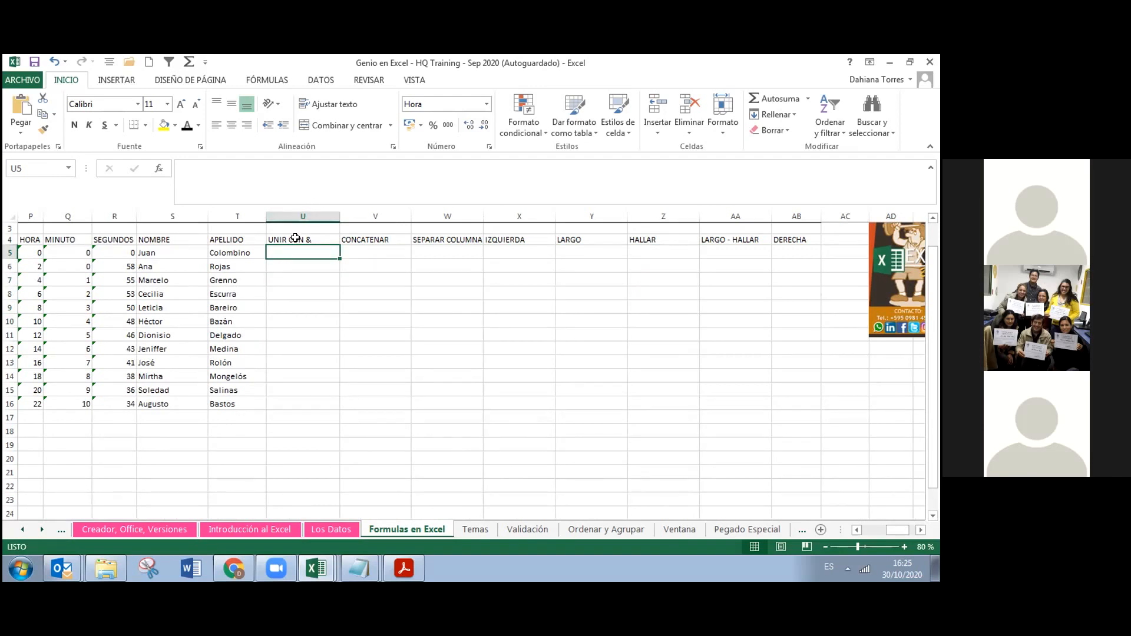
click(295, 238)
click(295, 246)
Enter =T5&S5 in U5 to join APELLIDO and NOMBRE
text(=)
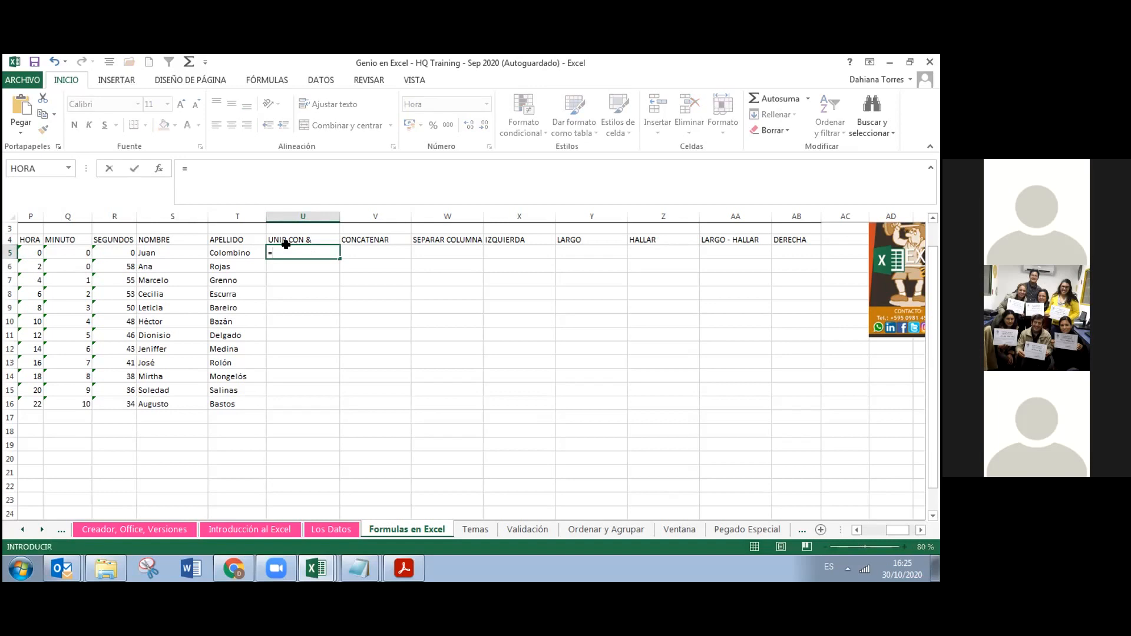
click(217, 250)
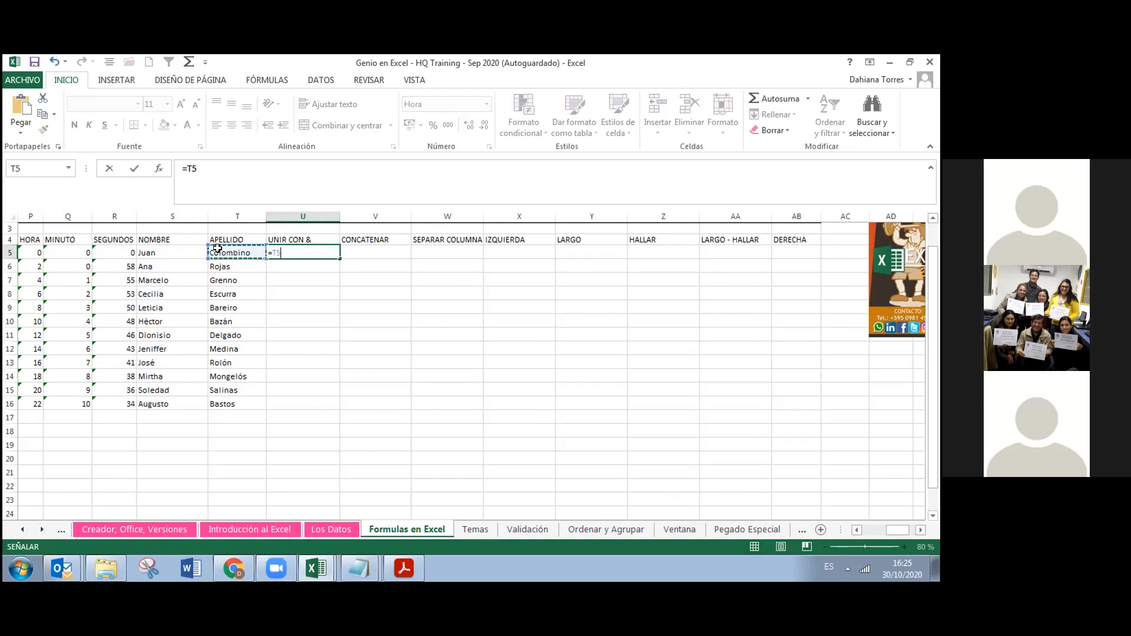
text(&)
click(183, 249)
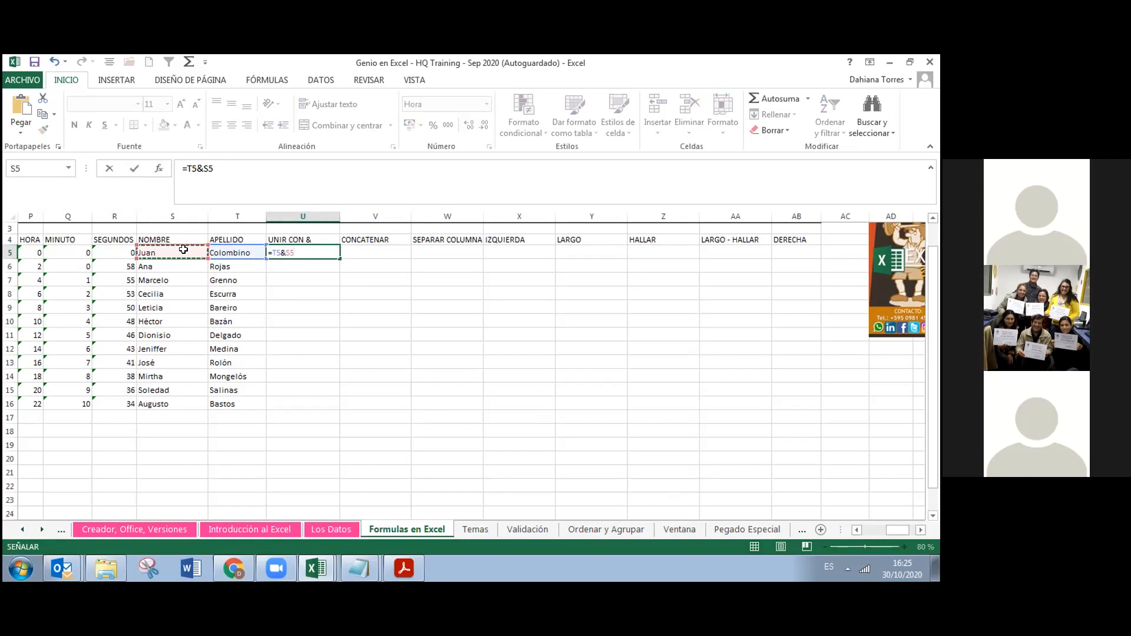
key(Return)
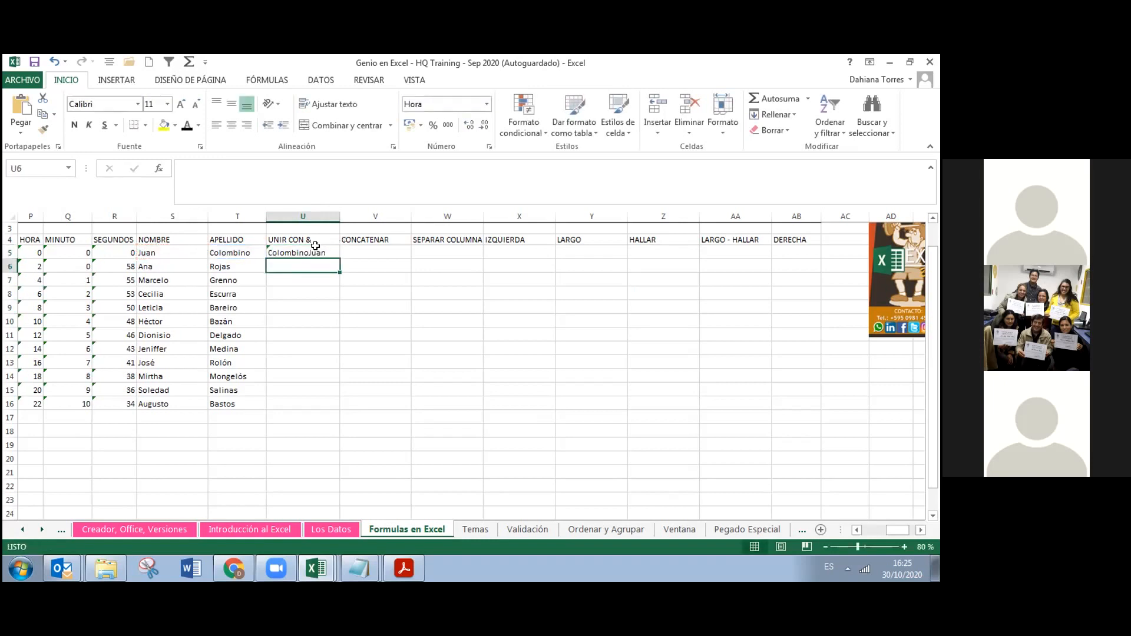
Edit U5's formula to =T5, &S5, which Excel rejects with a formula-problem message
double_click(312, 252)
click(303, 304)
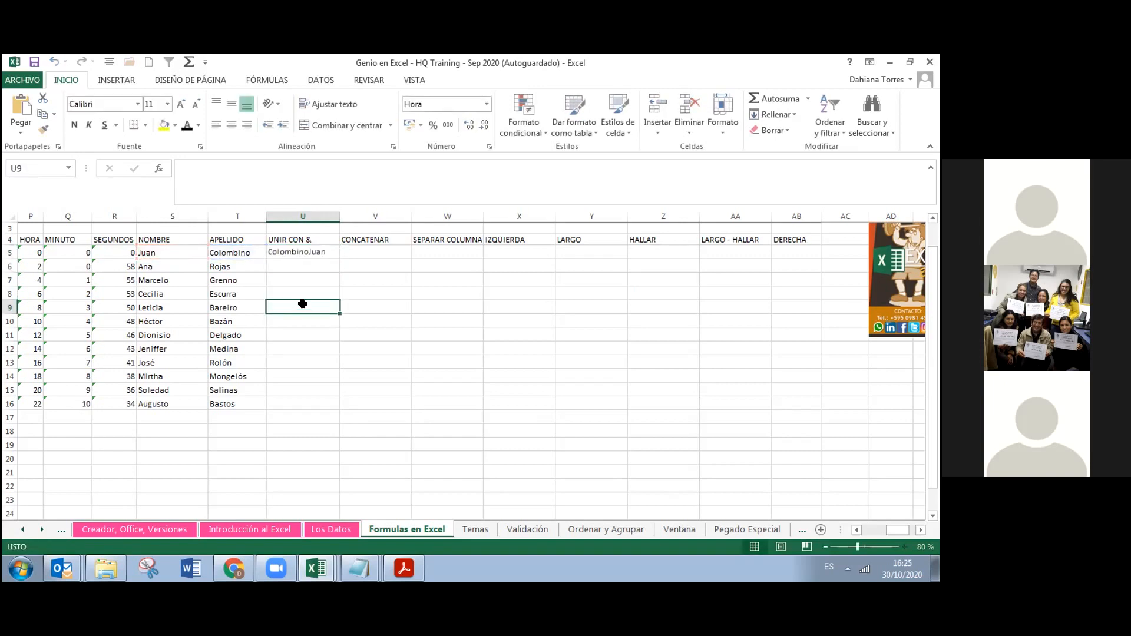
click(305, 255)
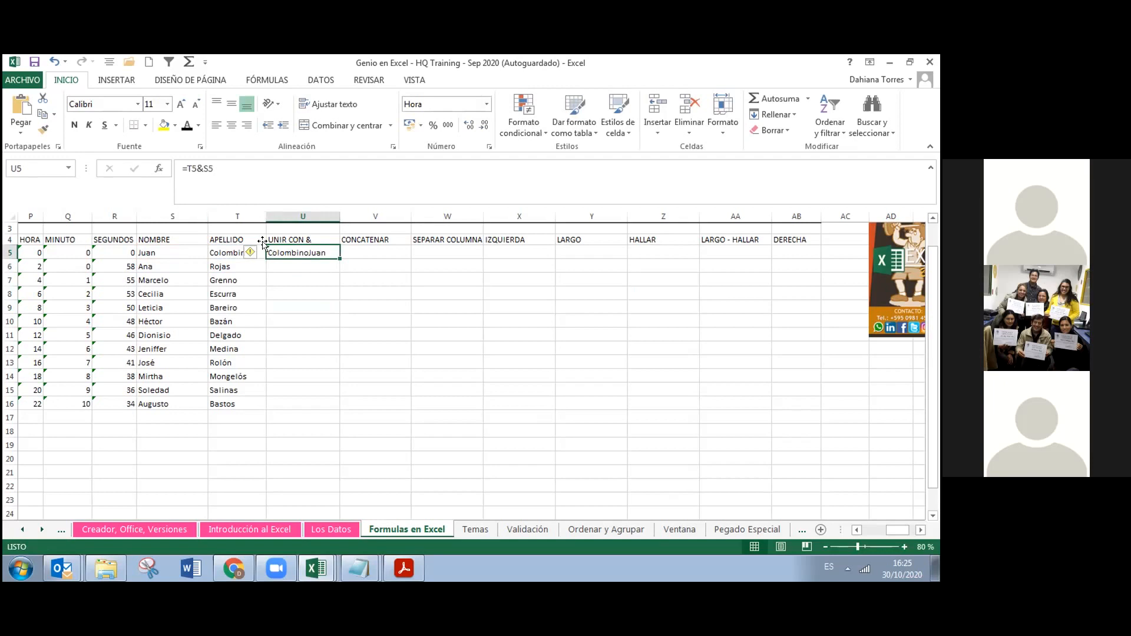
click(194, 167)
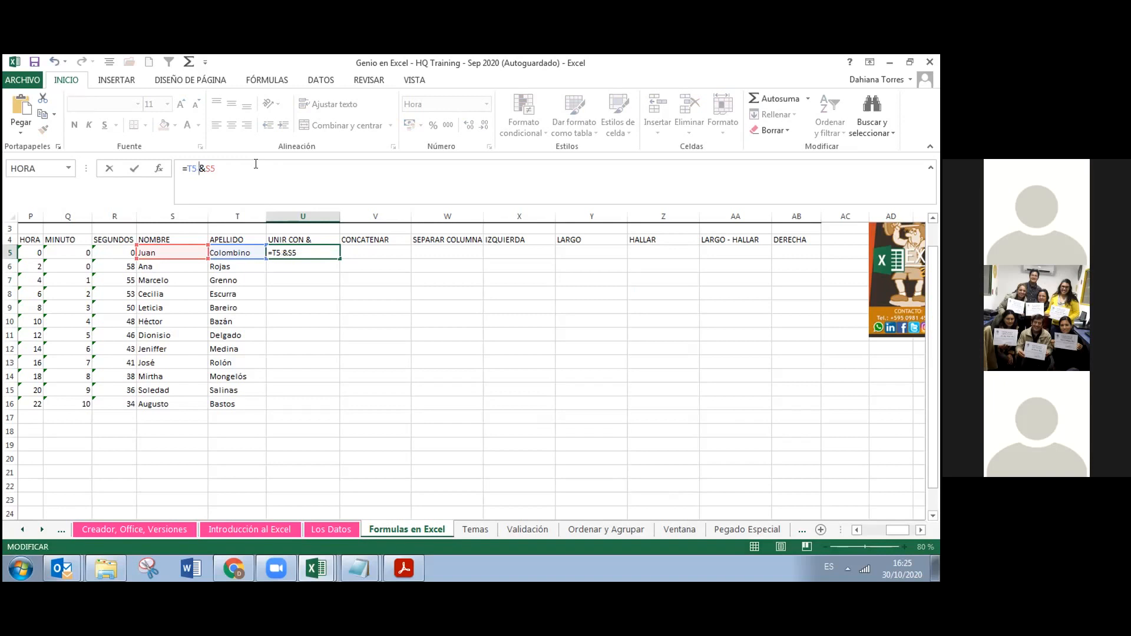
key(BackSpace)
text(,)
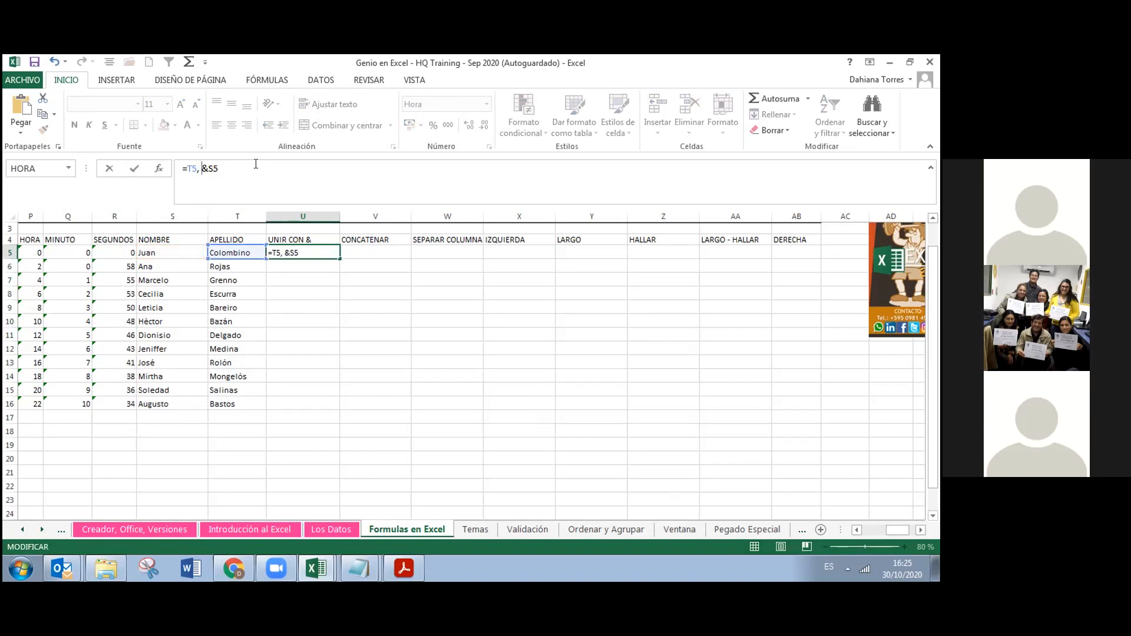
key(Return)
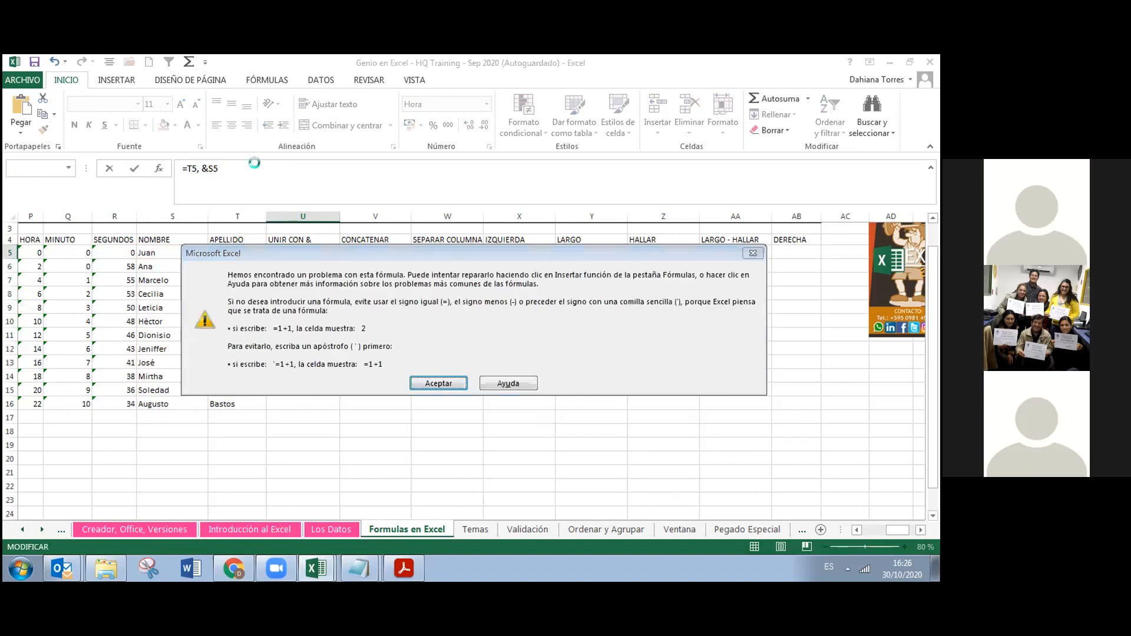
Dismiss the formula error and resume editing U5's =T5, &S5 formula
key(Return)
key(Right)
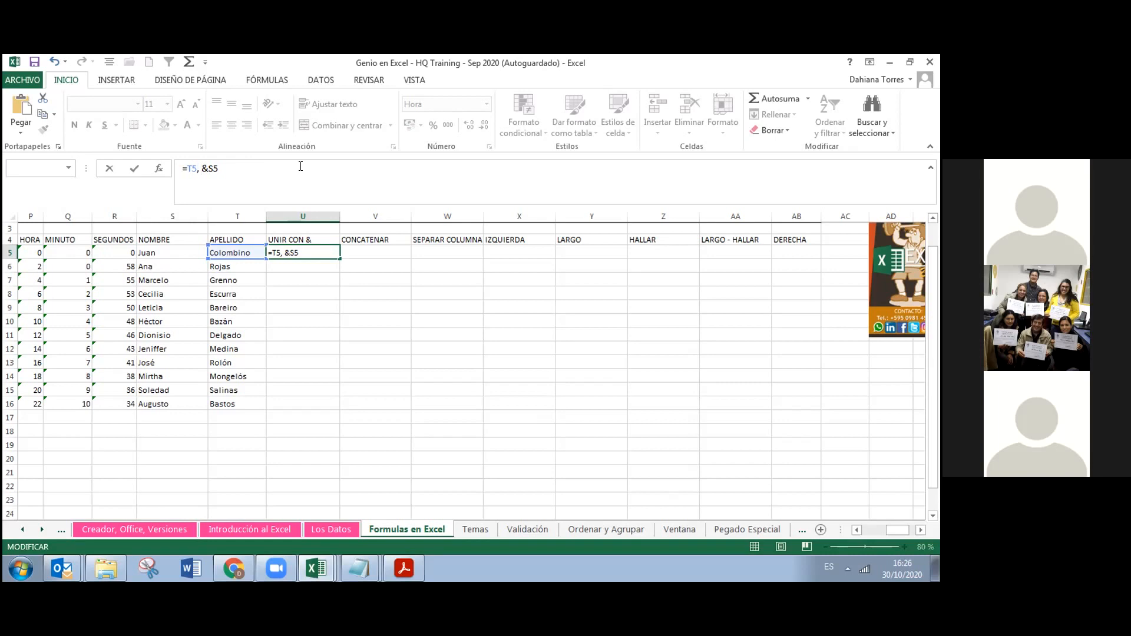
text(;)
key(BackSpace)
text(")
text(")
key(Return)
key(Return)
key(Right)
text(&)
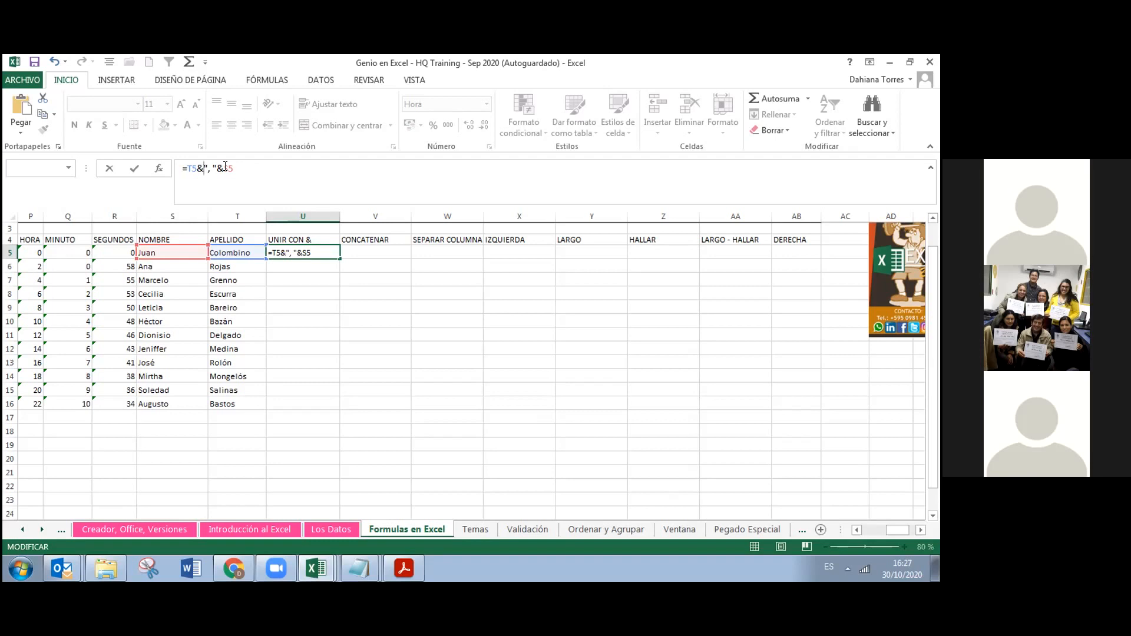
key(Return)
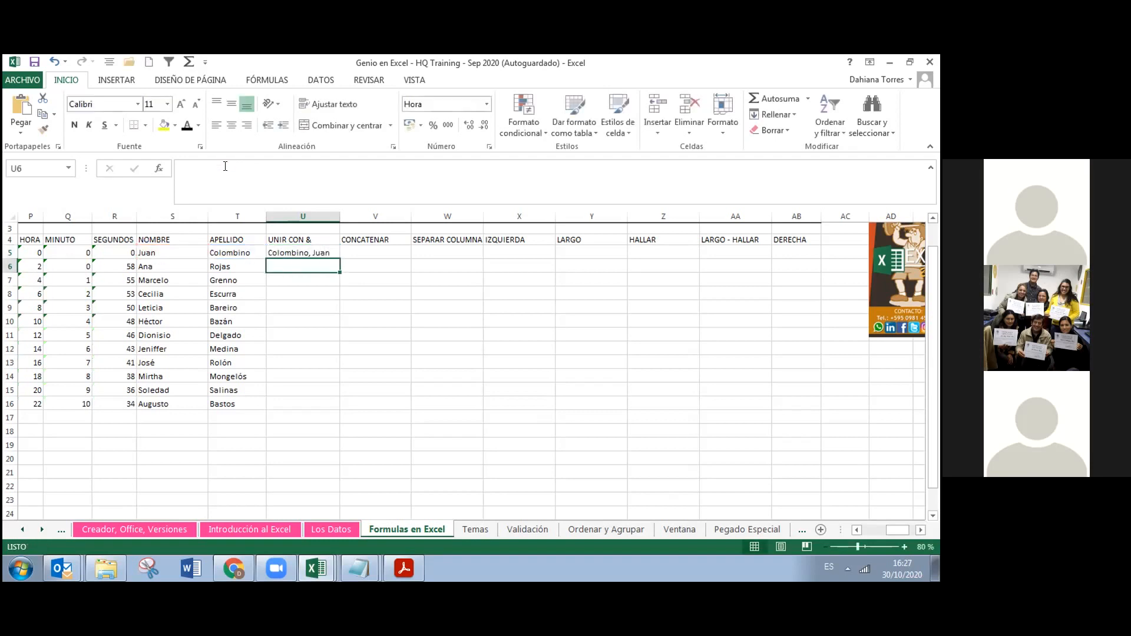
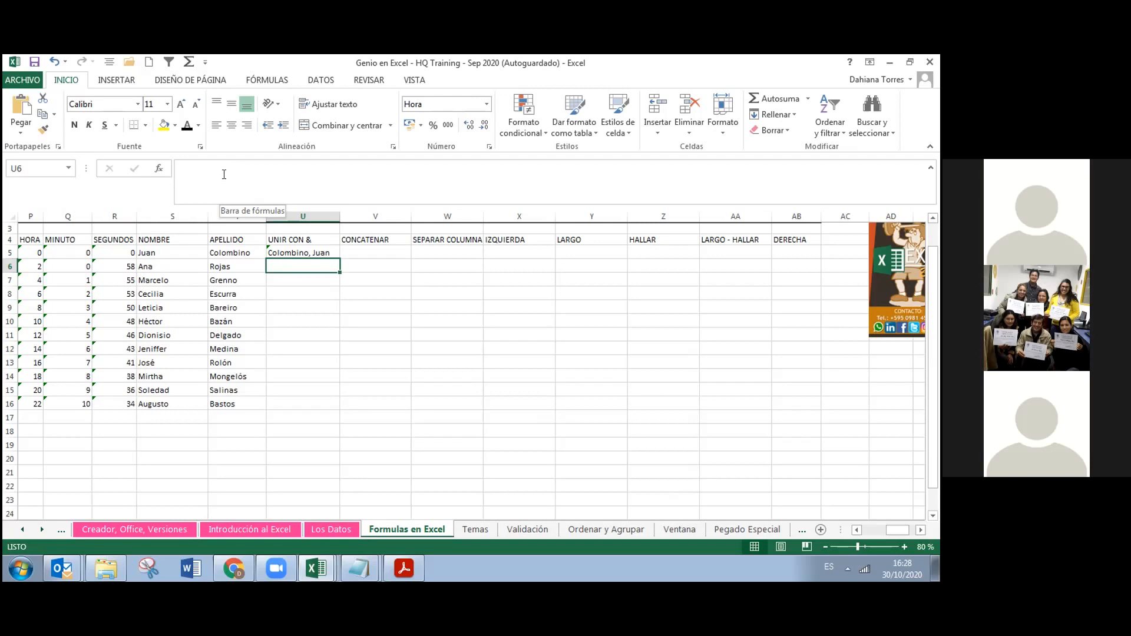
Discard a stray edit to U5, then fill its =T5&", "&S5 formula down column U through row 16
double_click(321, 251)
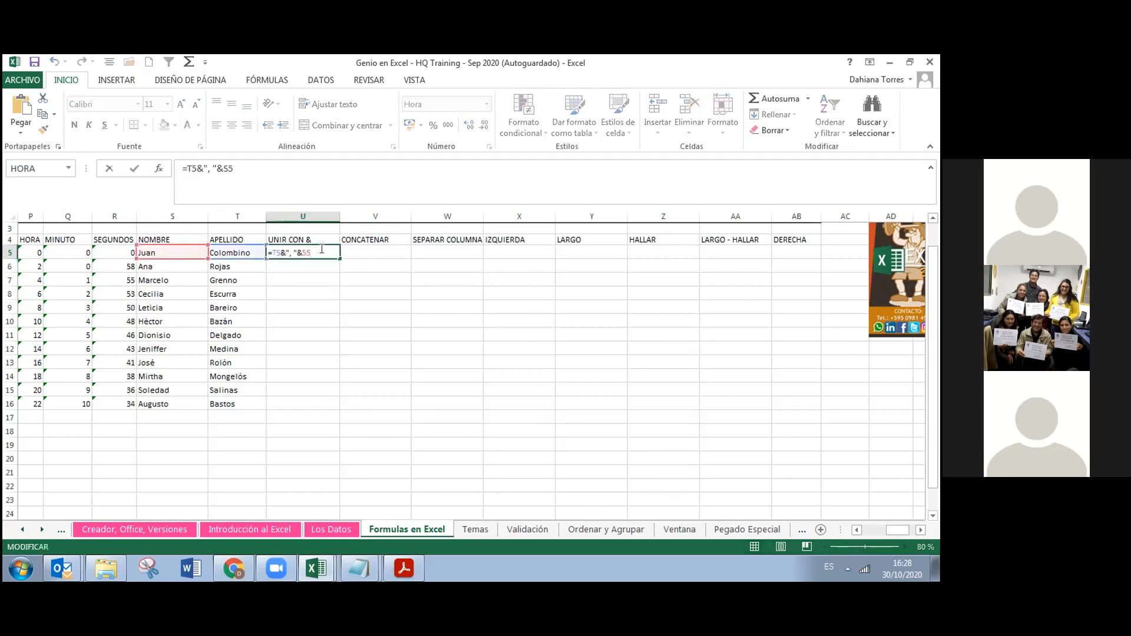
key(shift+Left)
key(shift+Left)
click(322, 265)
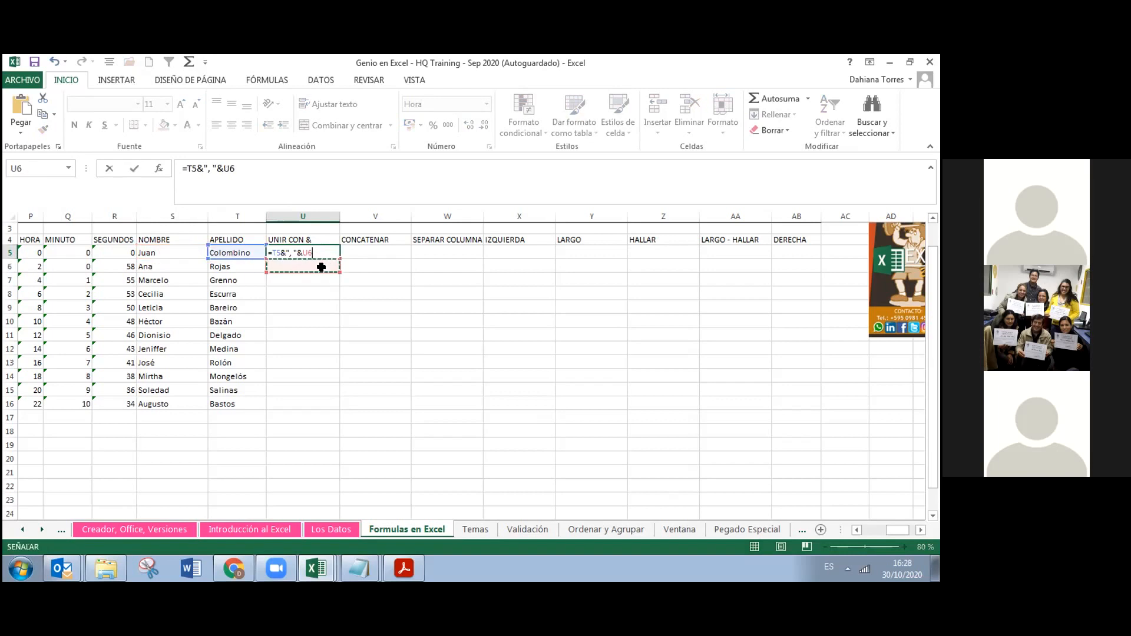
key(Escape)
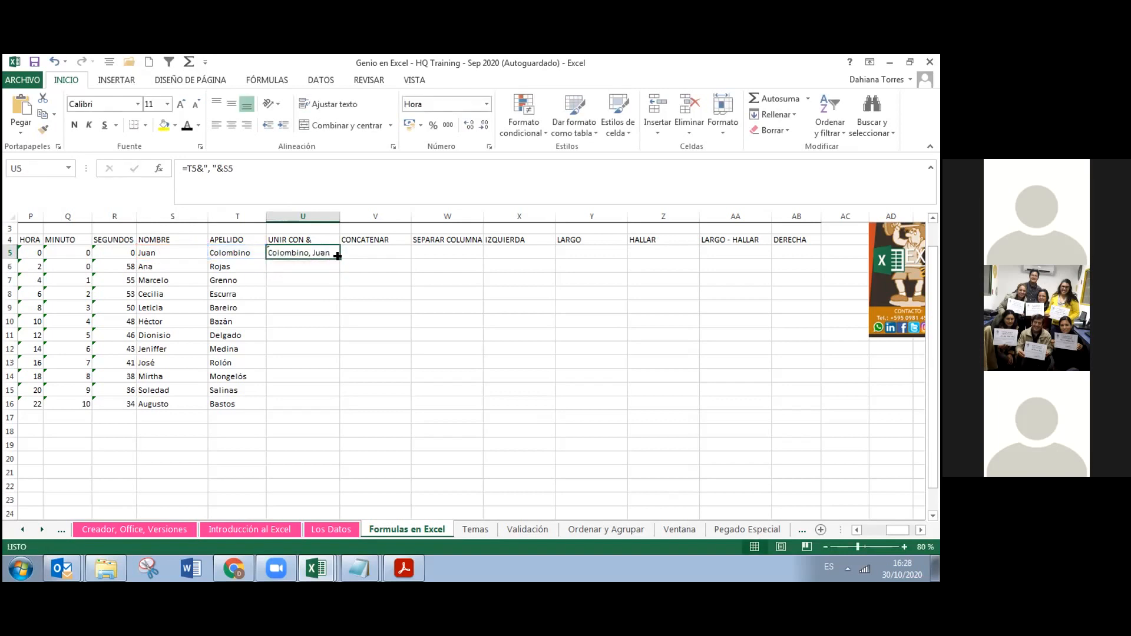
double_click(338, 256)
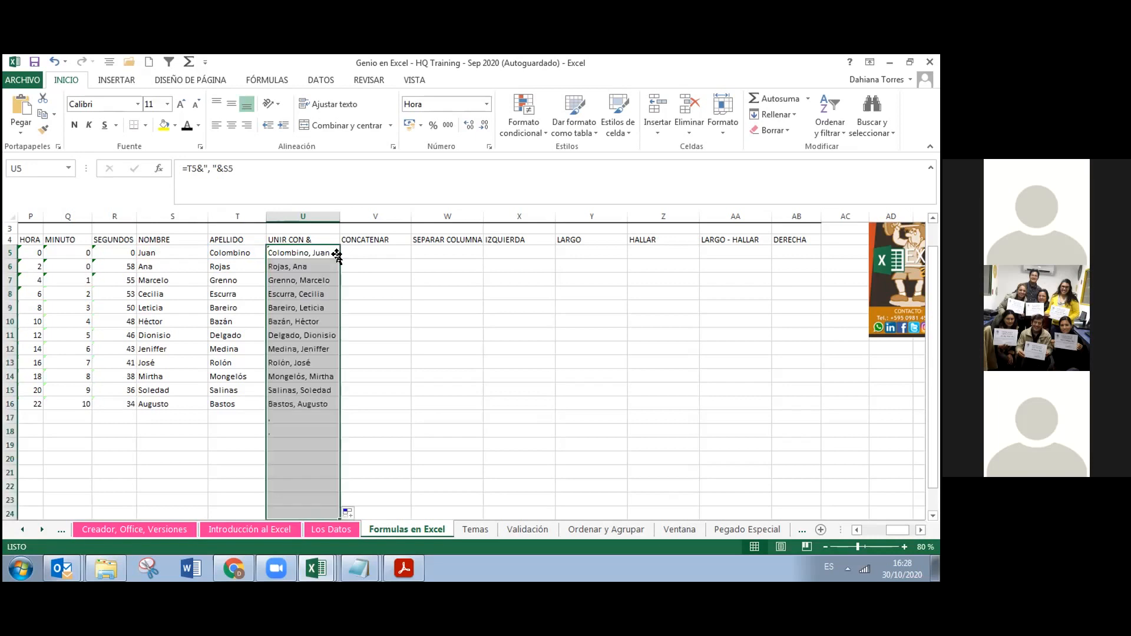
click(353, 401)
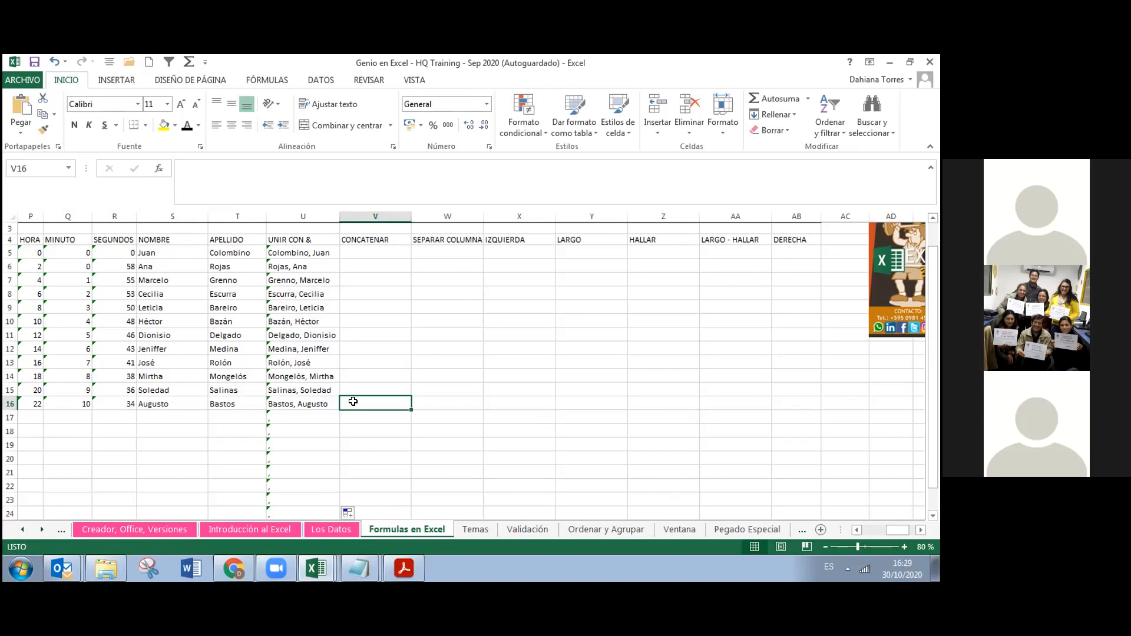
click(108, 557)
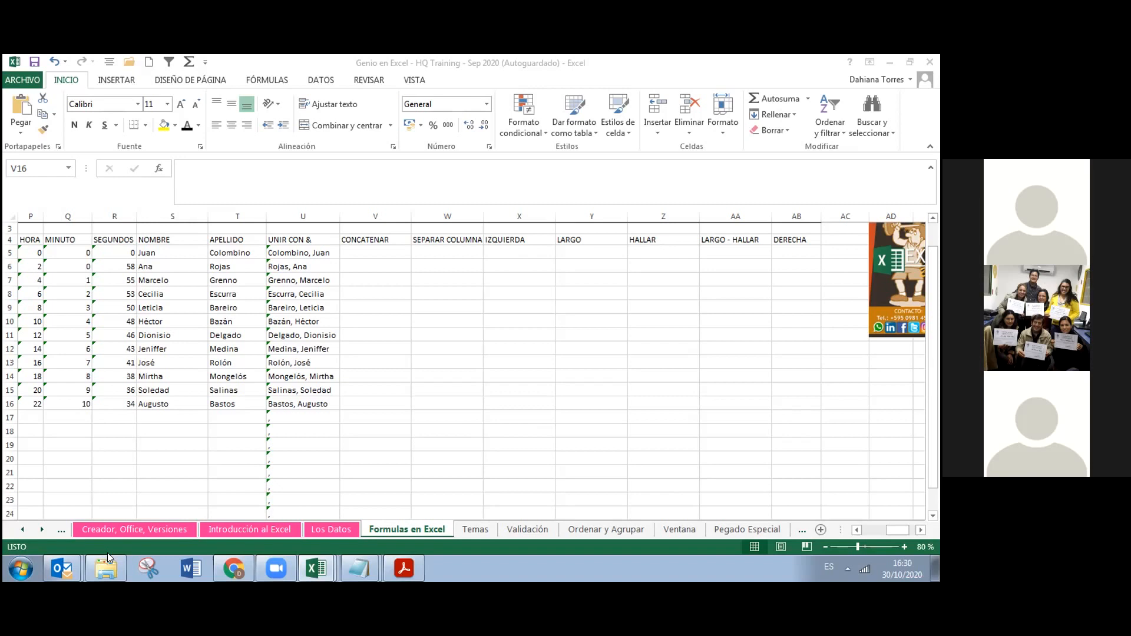
click(360, 255)
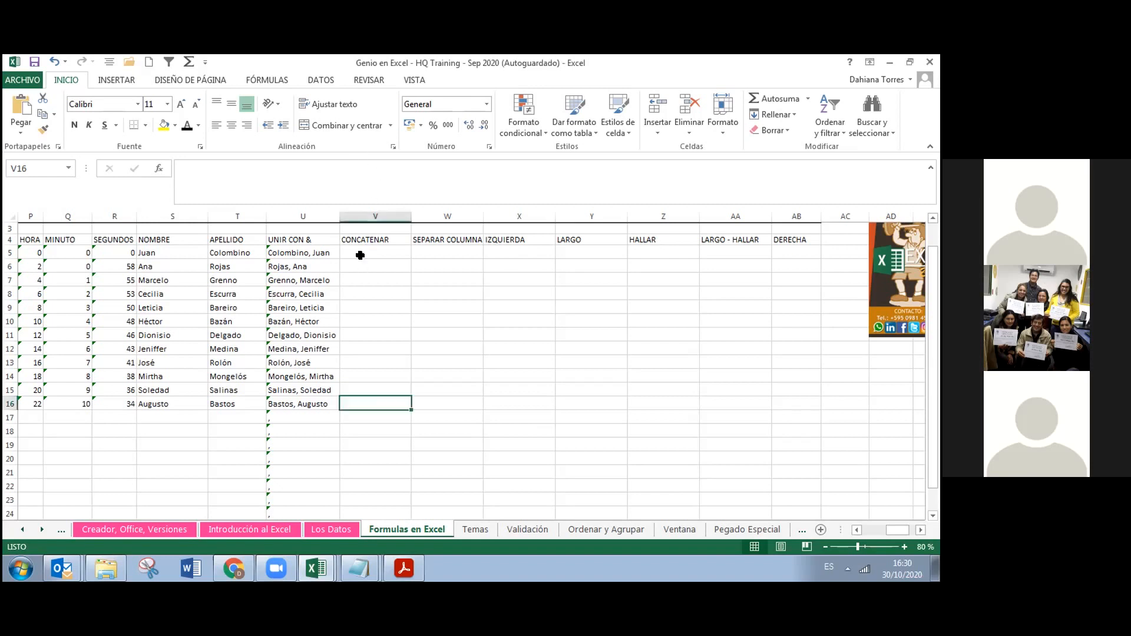
click(360, 250)
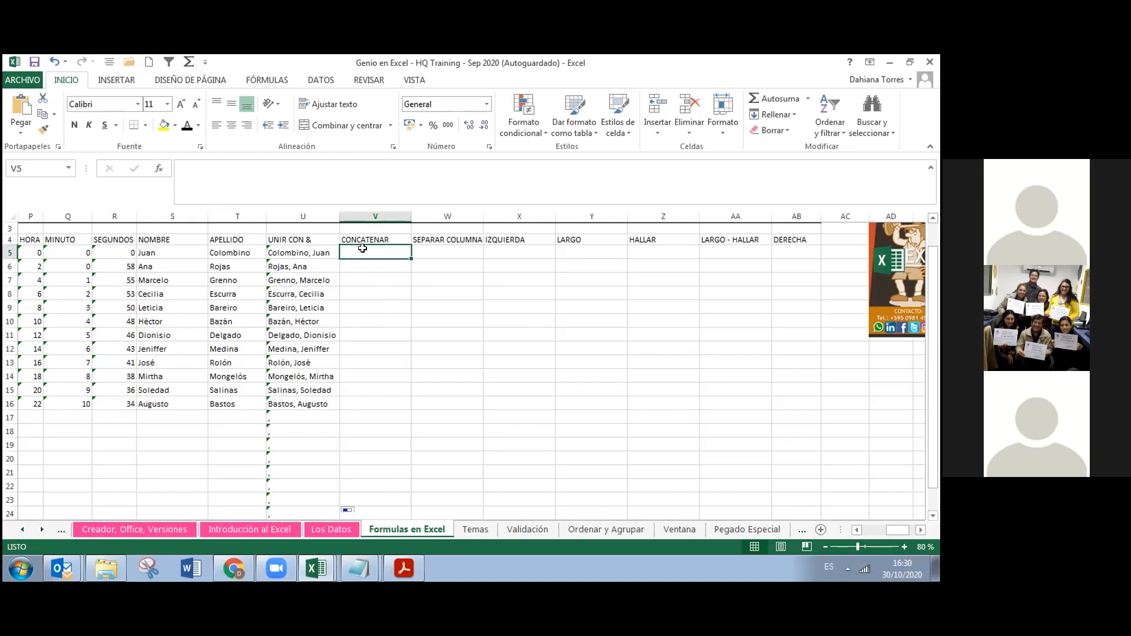
text(=)
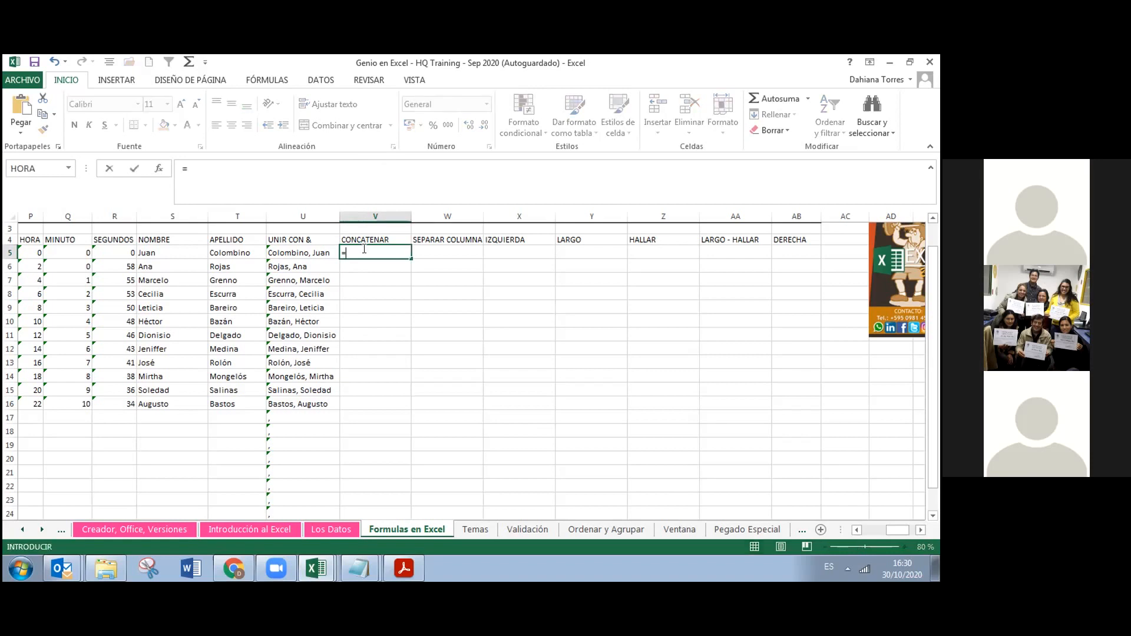
text(con)
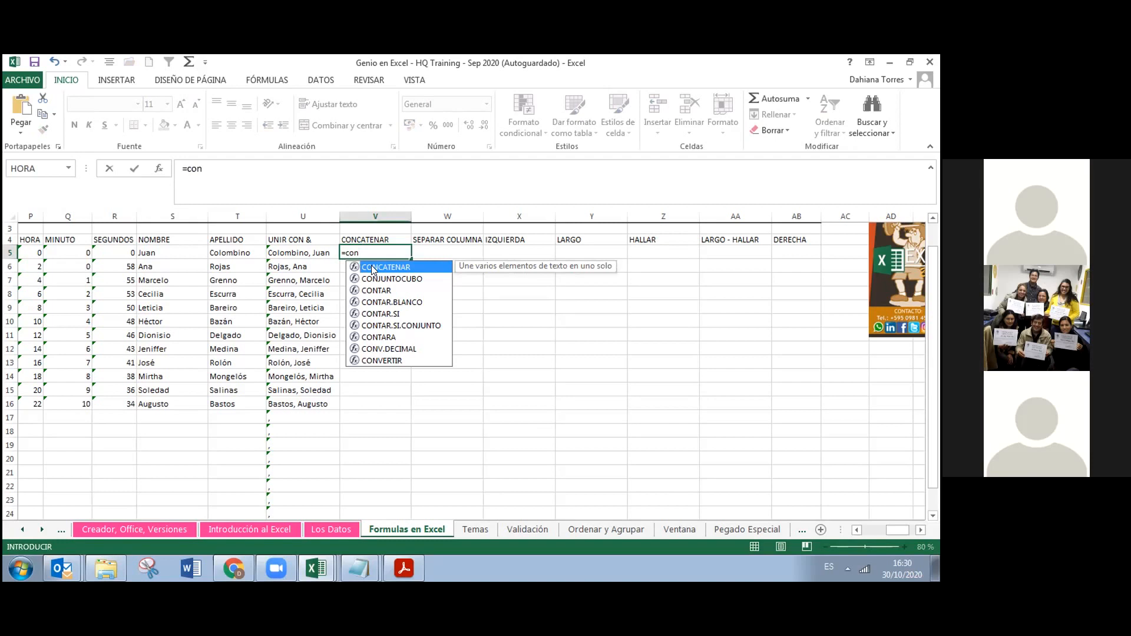
double_click(372, 268)
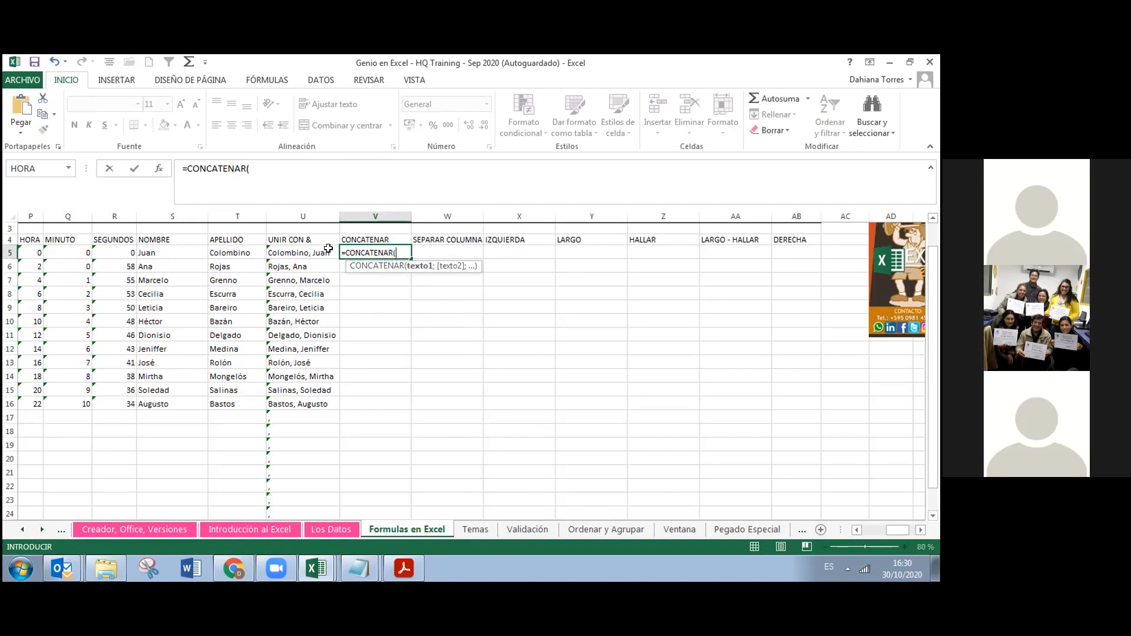
click(182, 250)
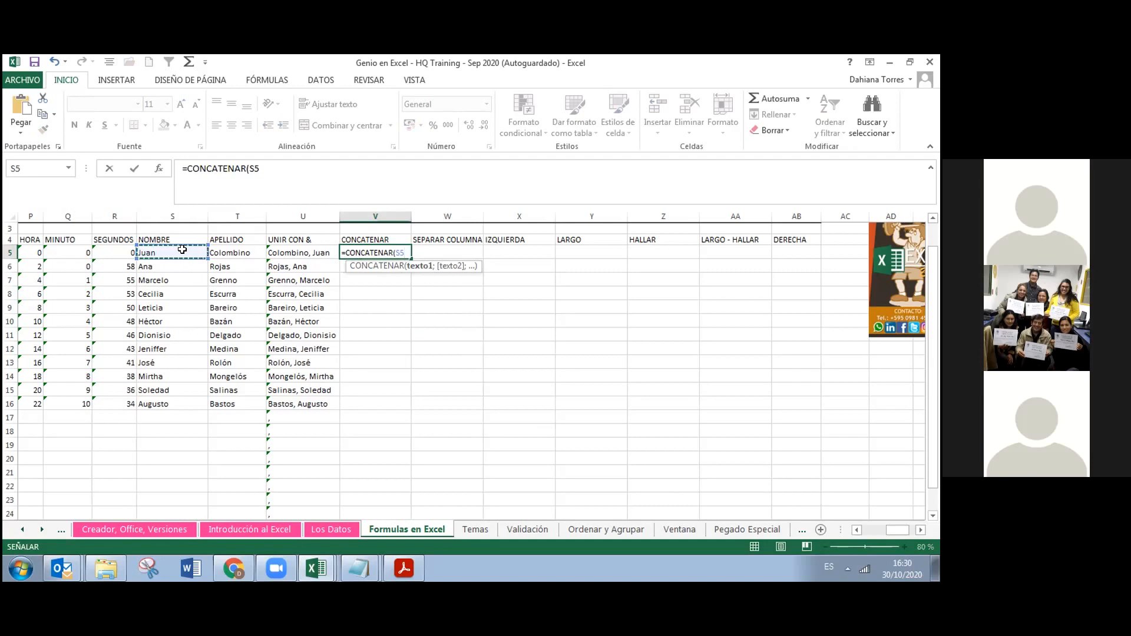
text(;)
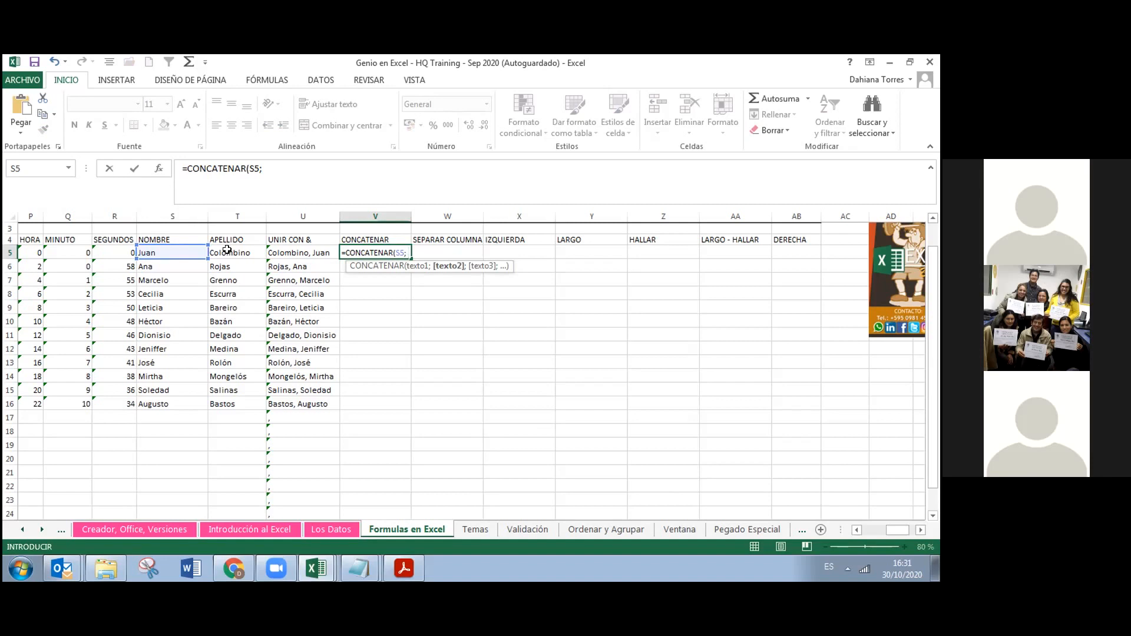
click(226, 250)
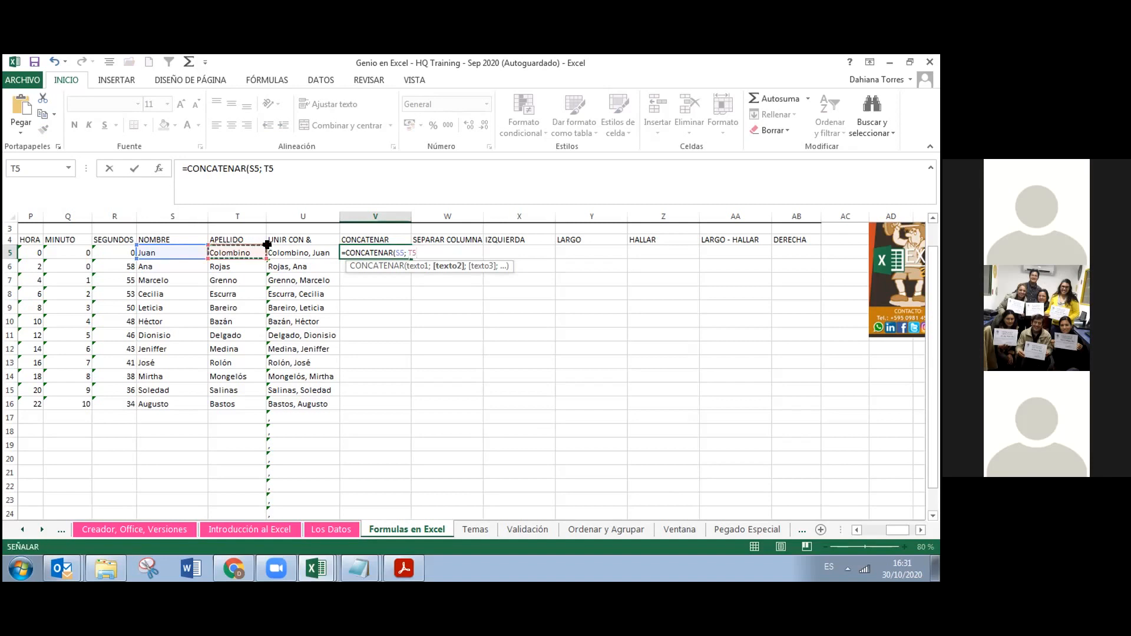
click(404, 253)
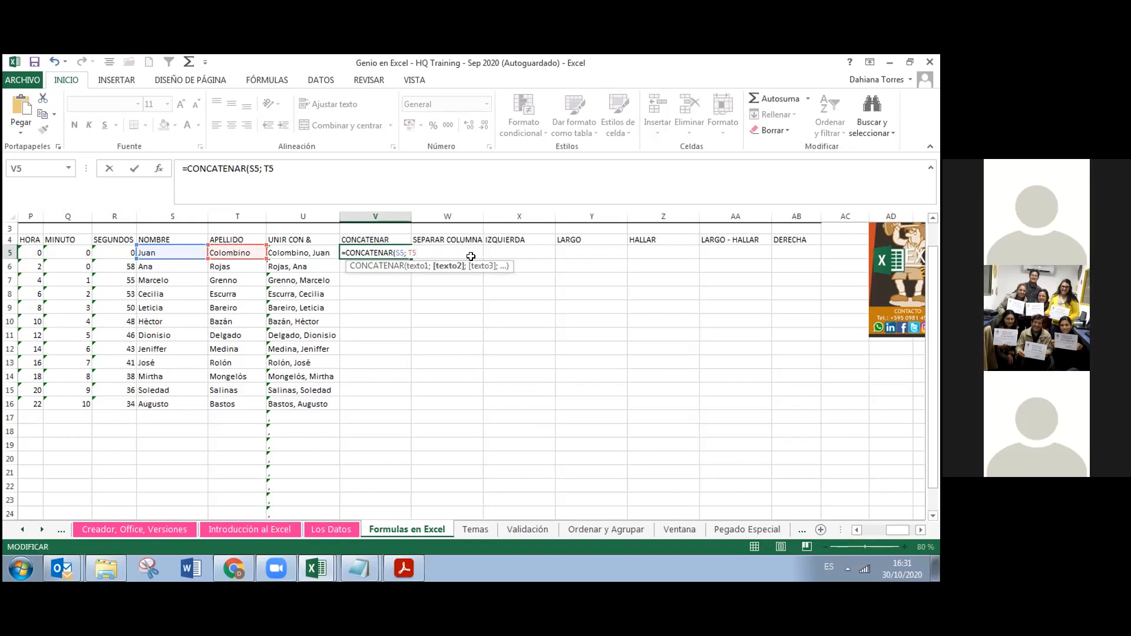
text(;)
key(Return)
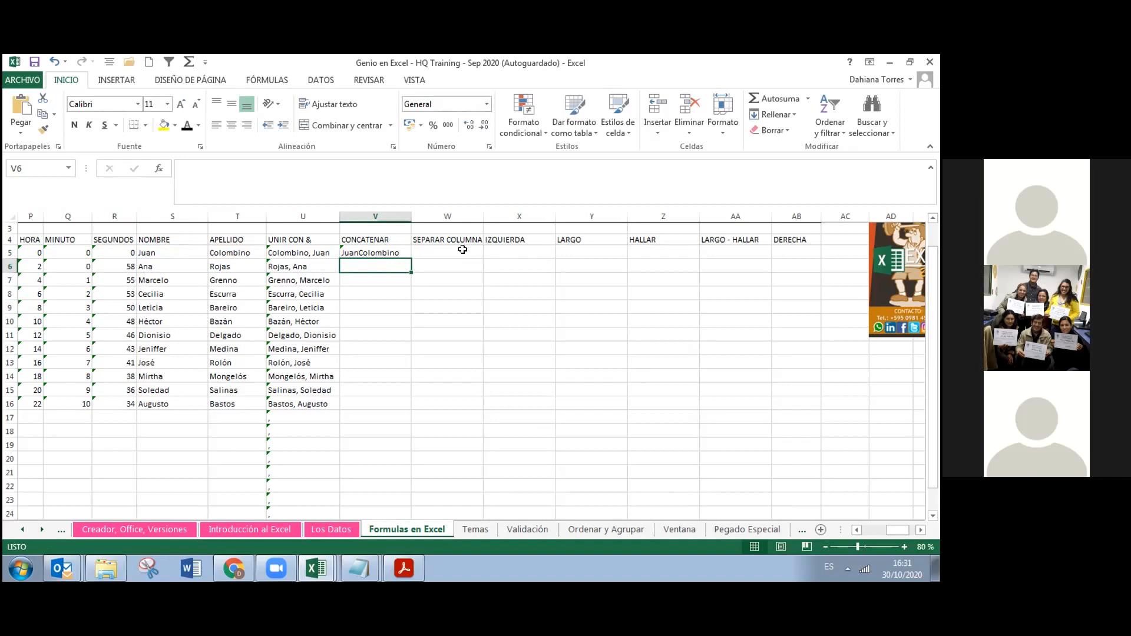
click(385, 248)
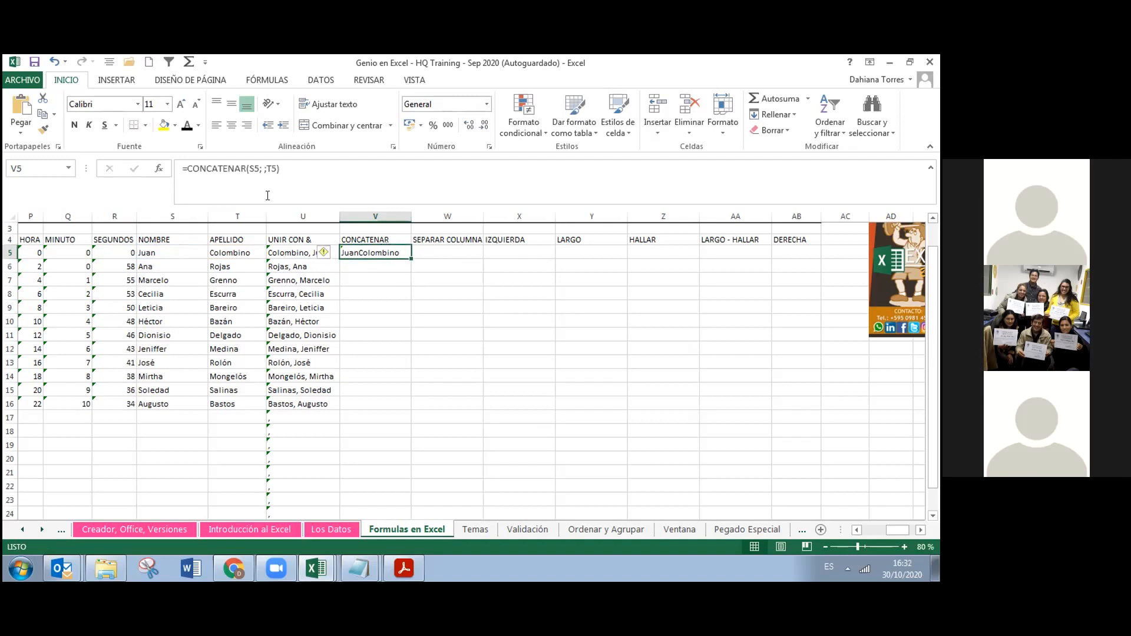
click(261, 170)
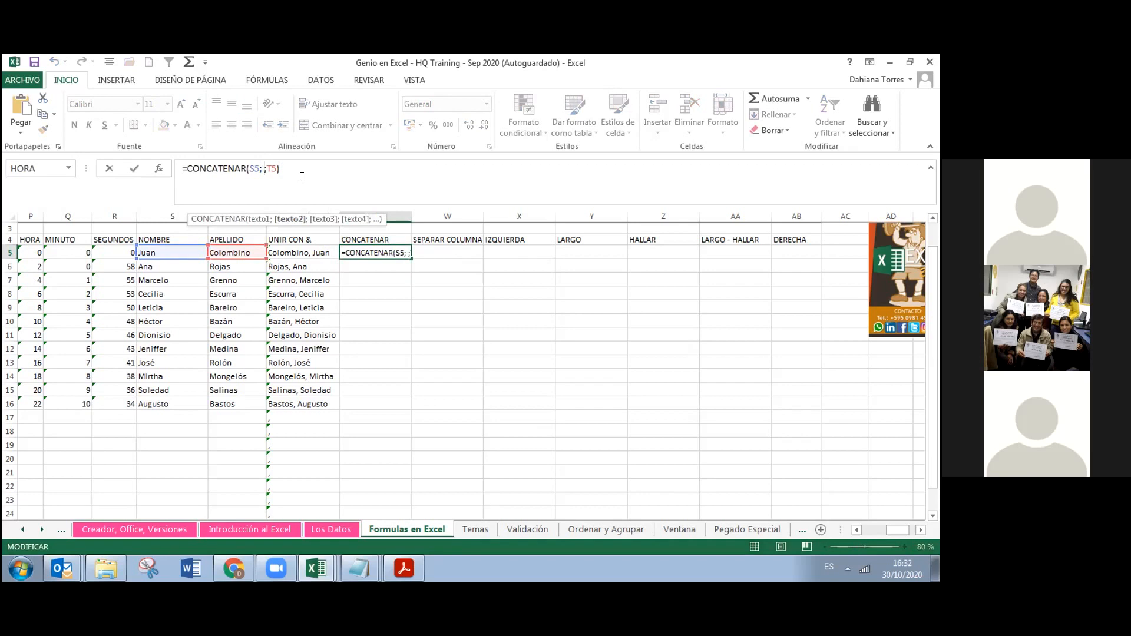
key(Left)
key(BackSpace)
text(" )
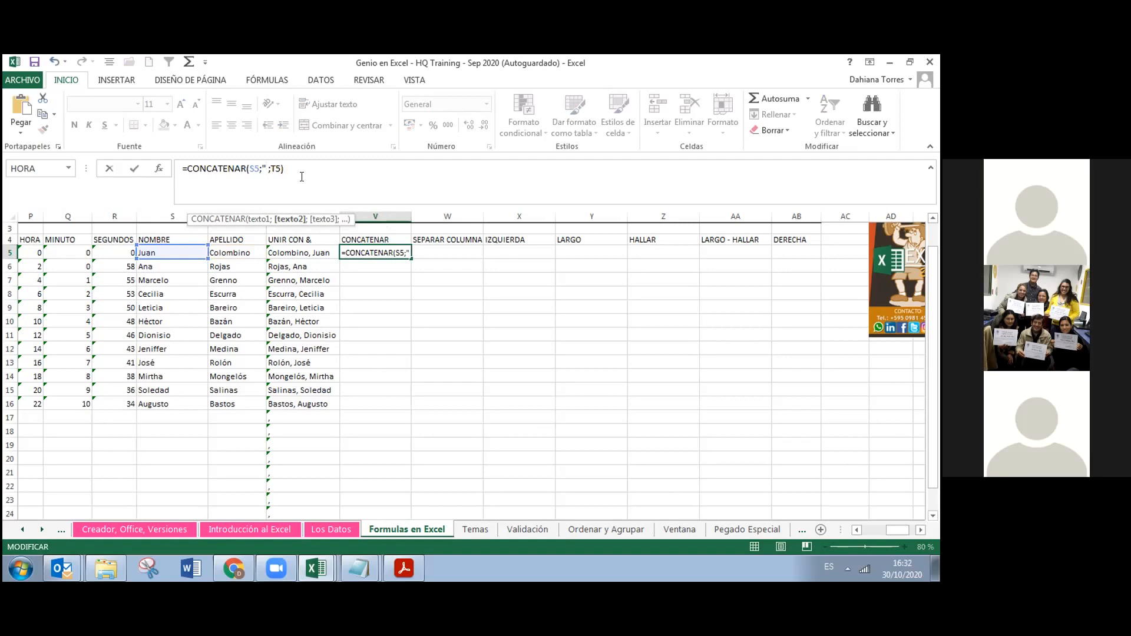
text(")
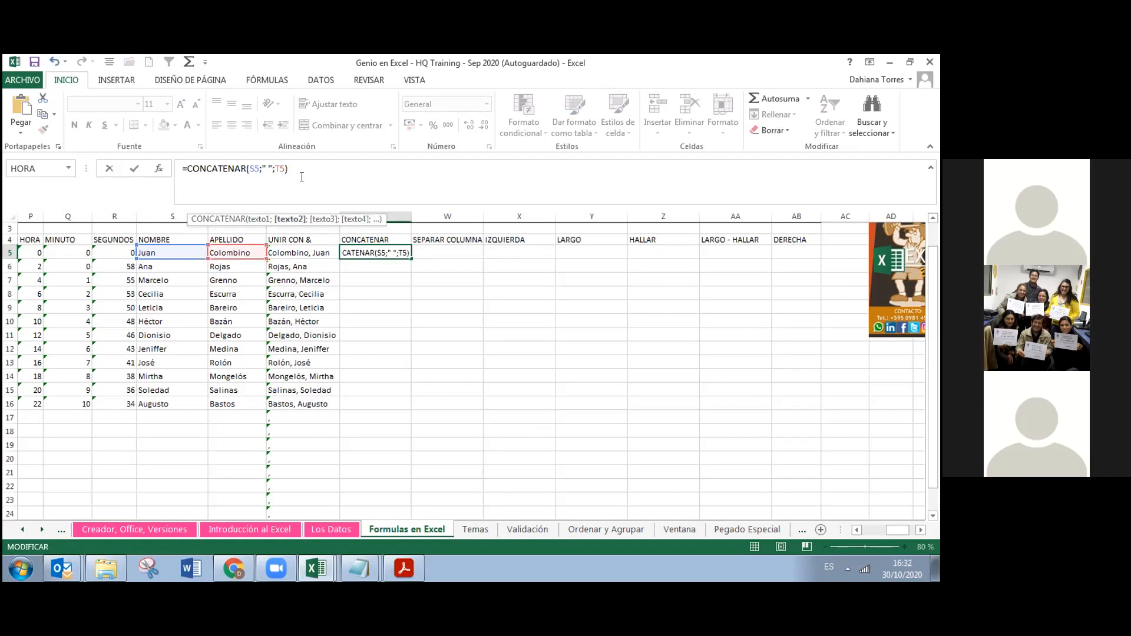
key(Return)
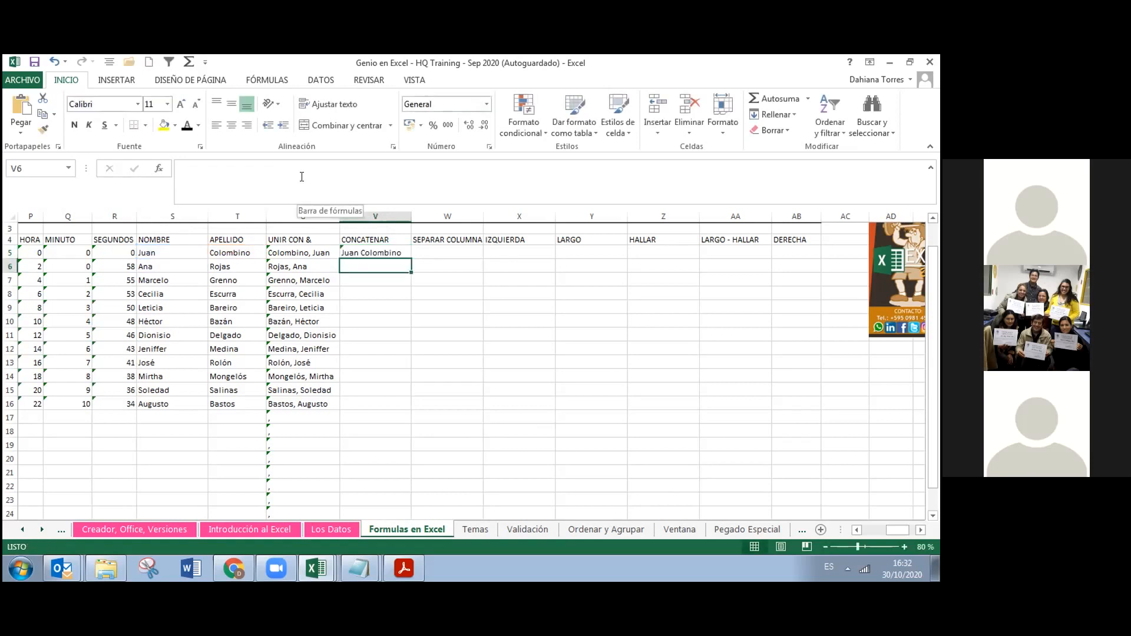
click(373, 253)
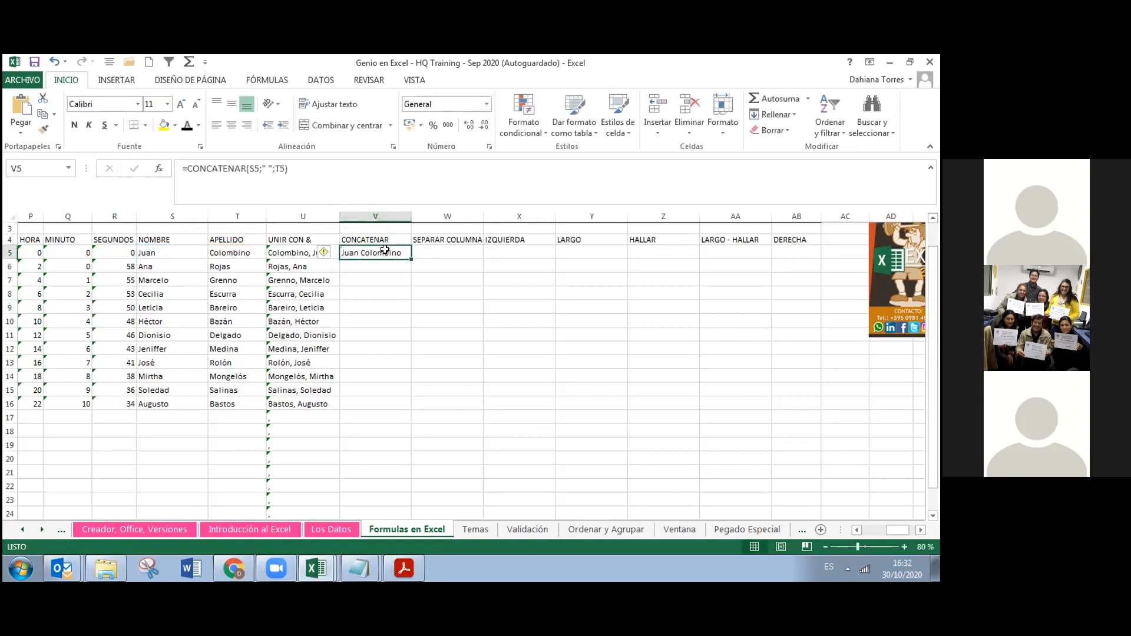
double_click(410, 256)
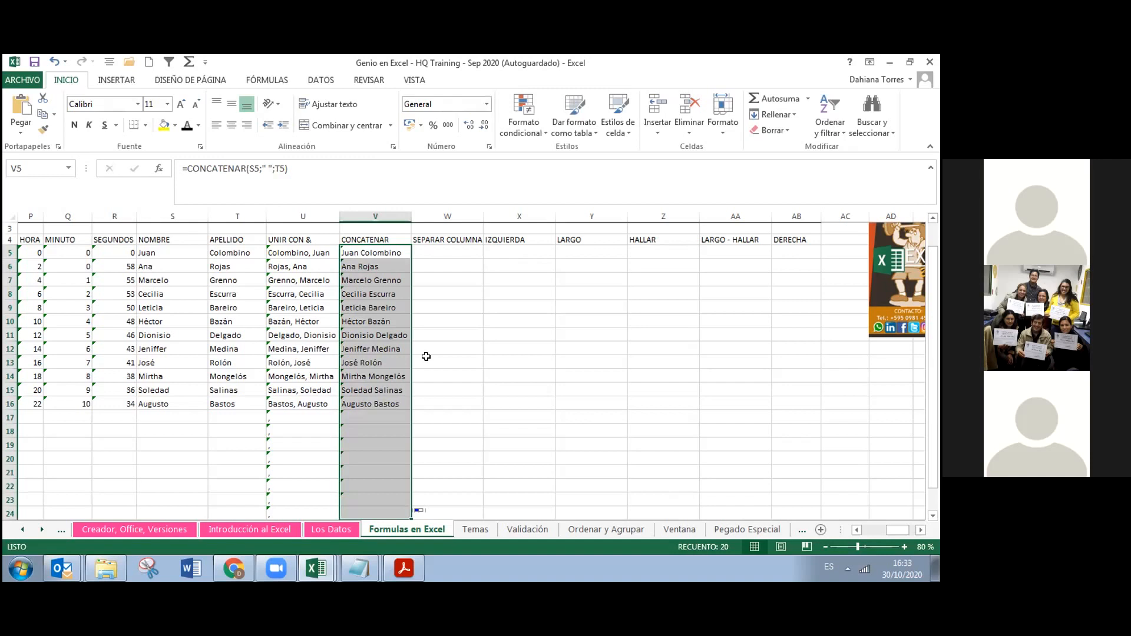
key(Right)
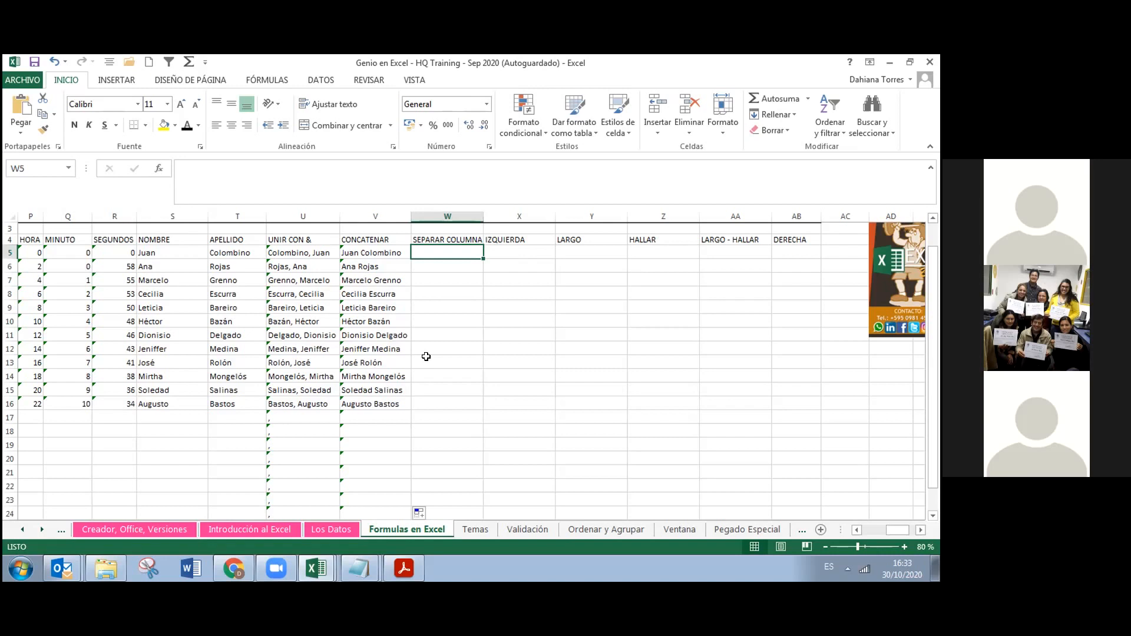
Copy the joined names in U5:U16 and paste them into W5
click(305, 248)
drag(305, 247, 293, 404)
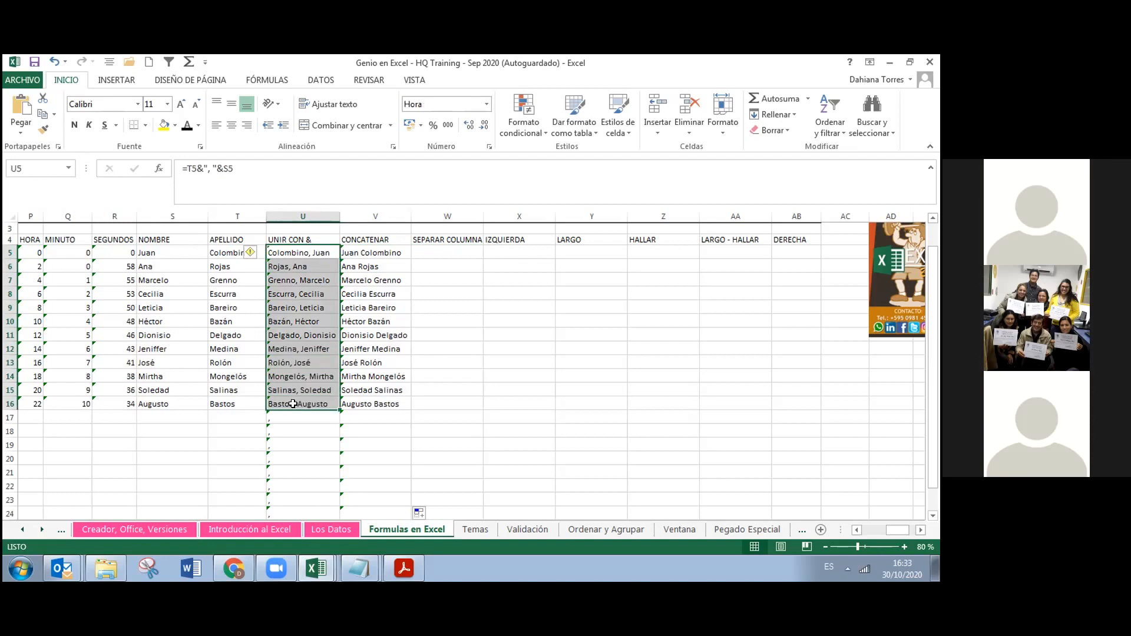
key(ctrl+c)
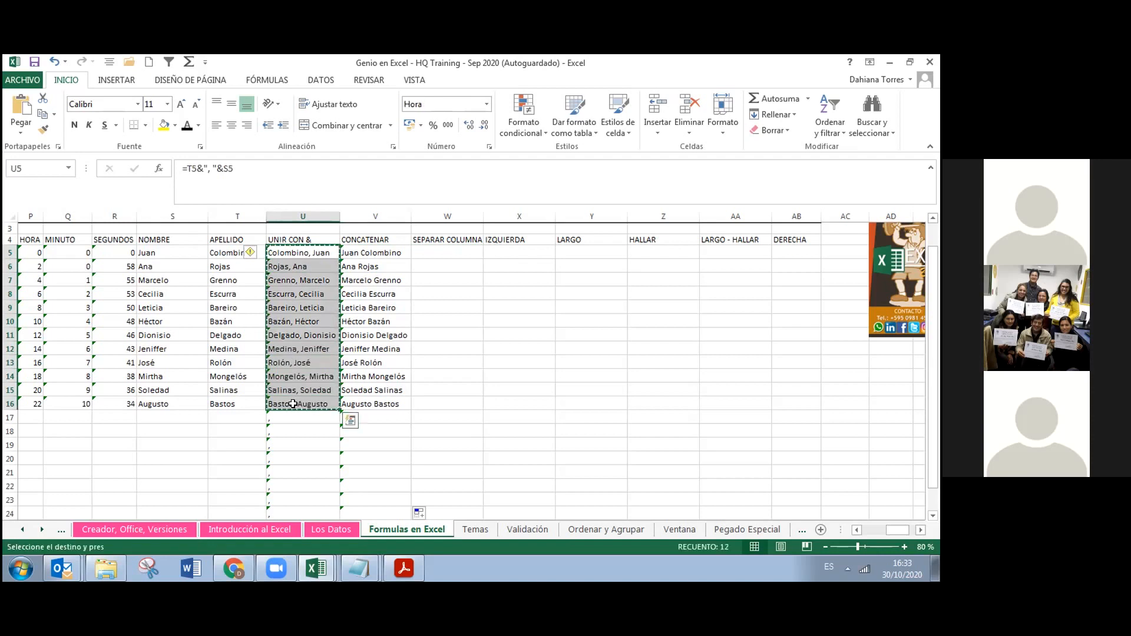
click(438, 251)
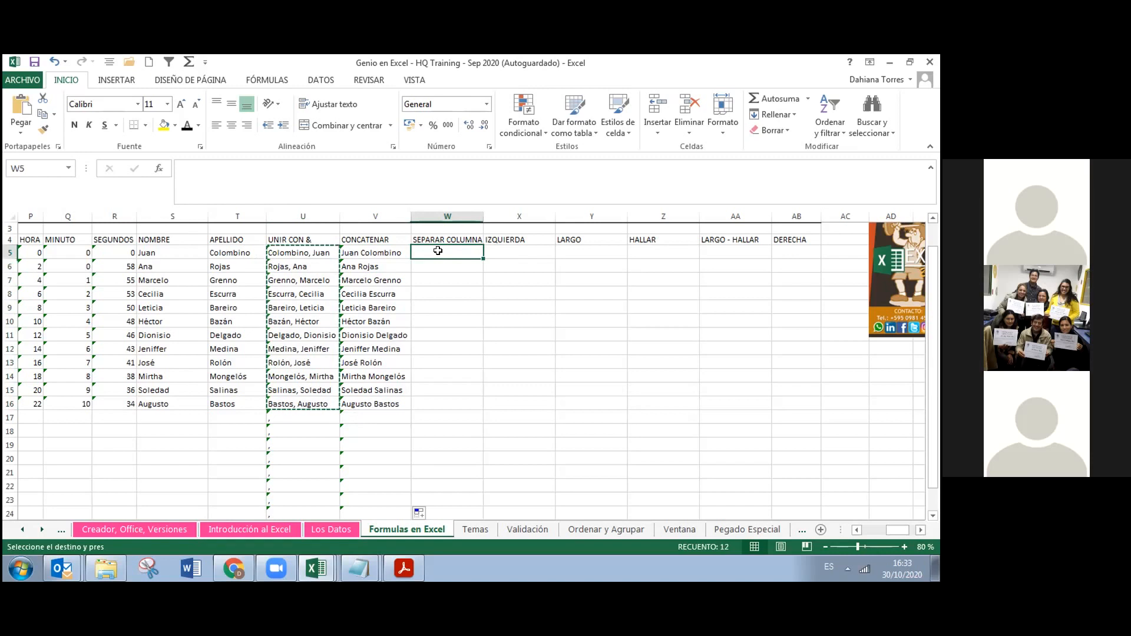
key(ctrl+v)
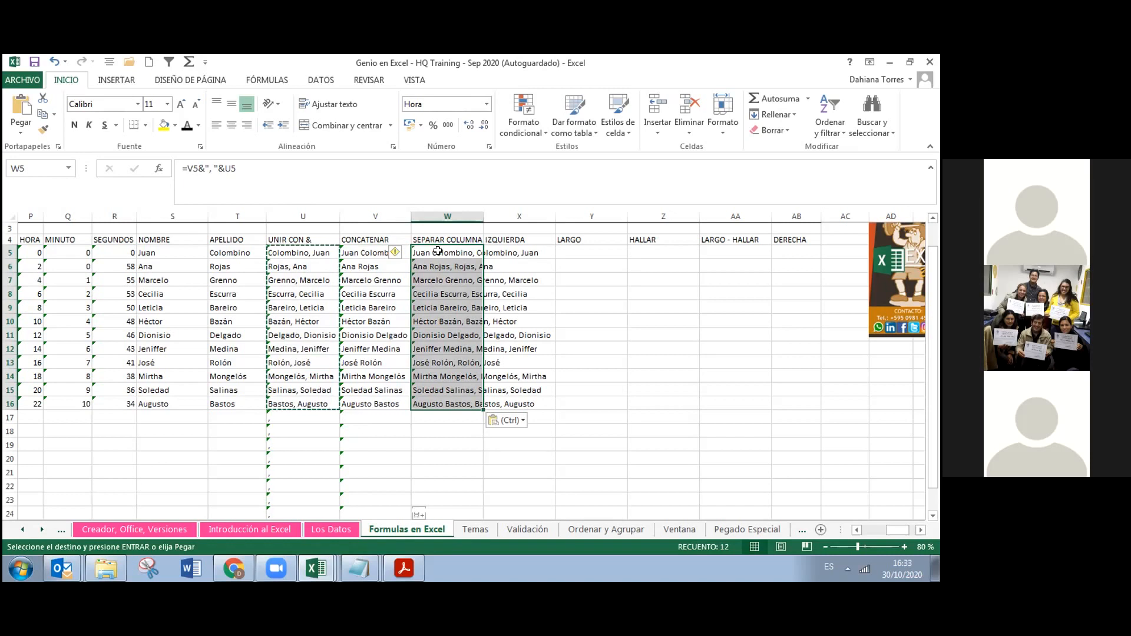
Undo that paste and paste the copied names into W5:W16 as values only
key(ctrl+z)
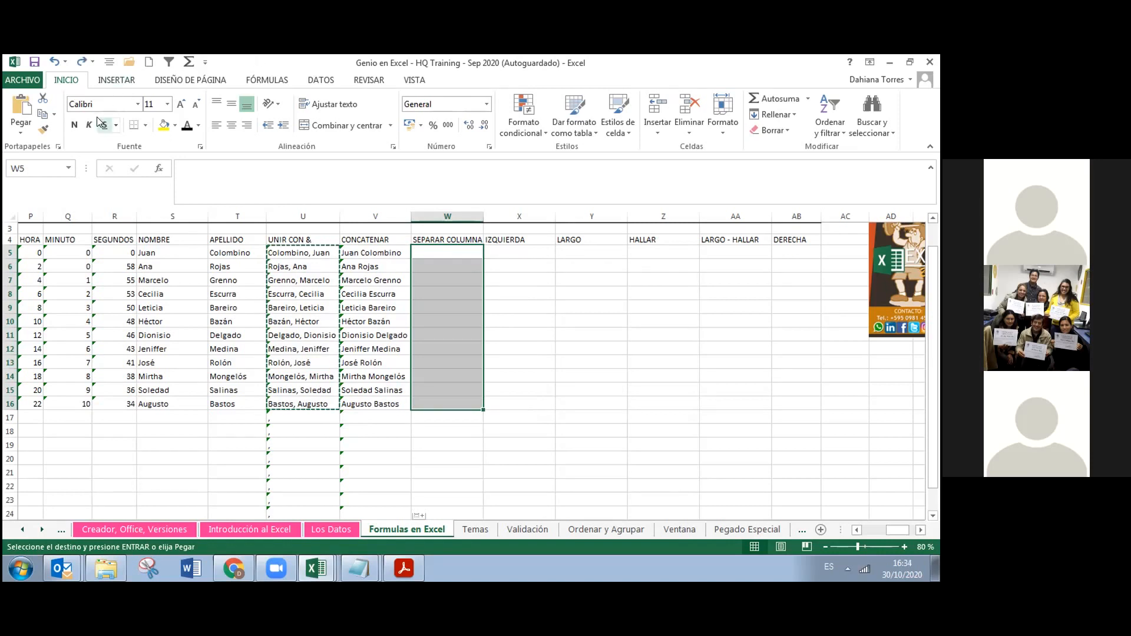
click(16, 130)
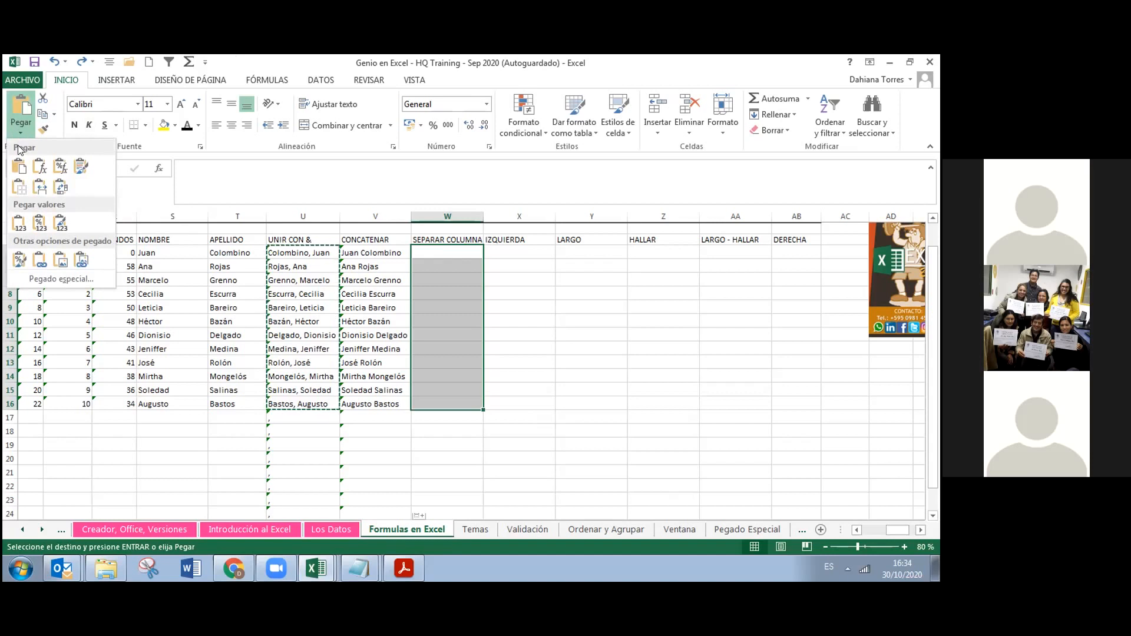
click(20, 224)
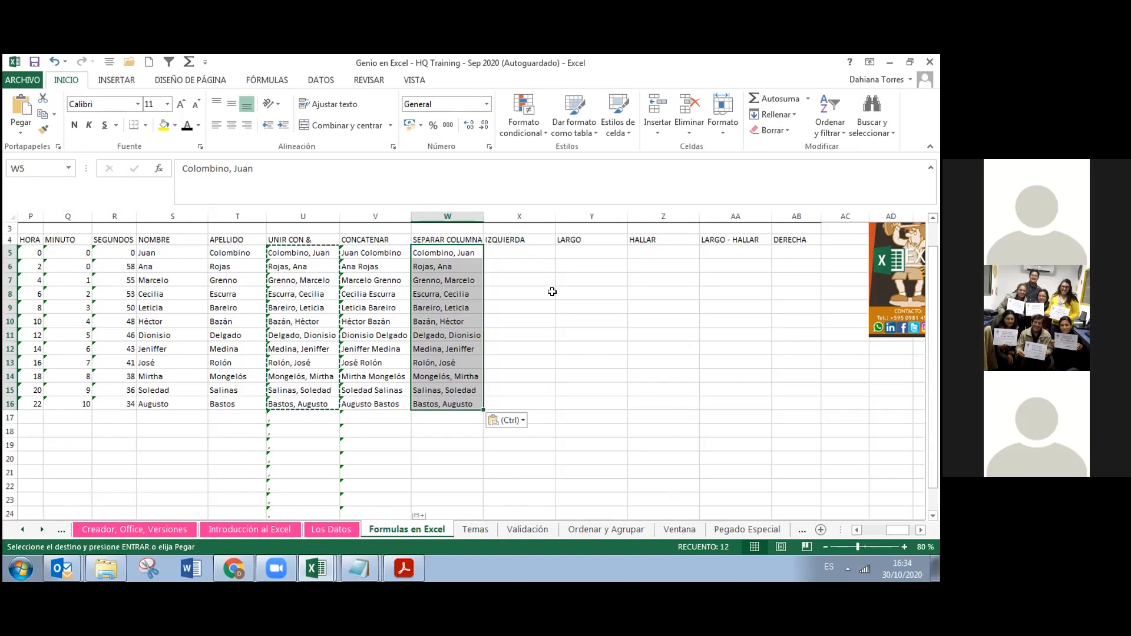
Start Data > Text to Columns on the names in column W, with Delimited data
click(312, 81)
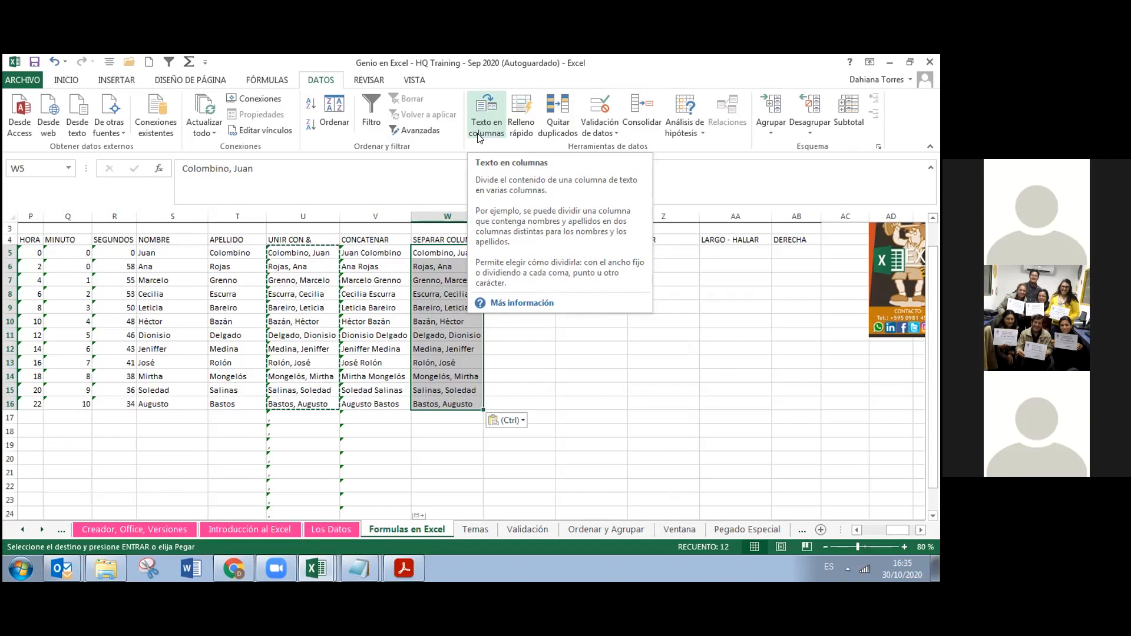
click(478, 137)
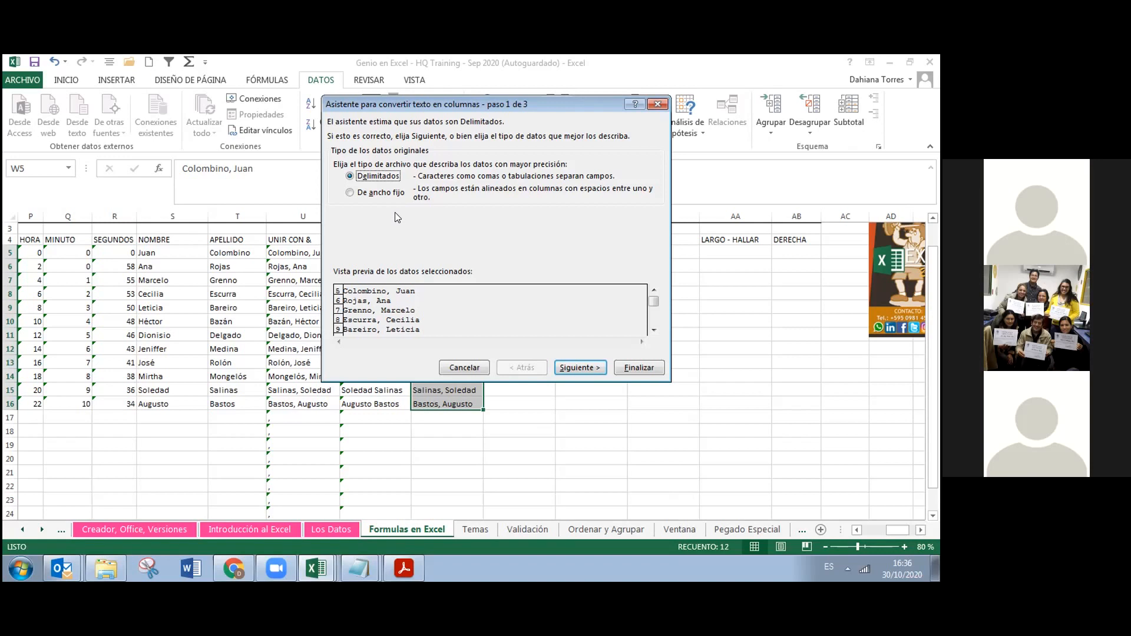
On the wizard's separators step, use Comma instead of Tab as the delimiter
click(574, 366)
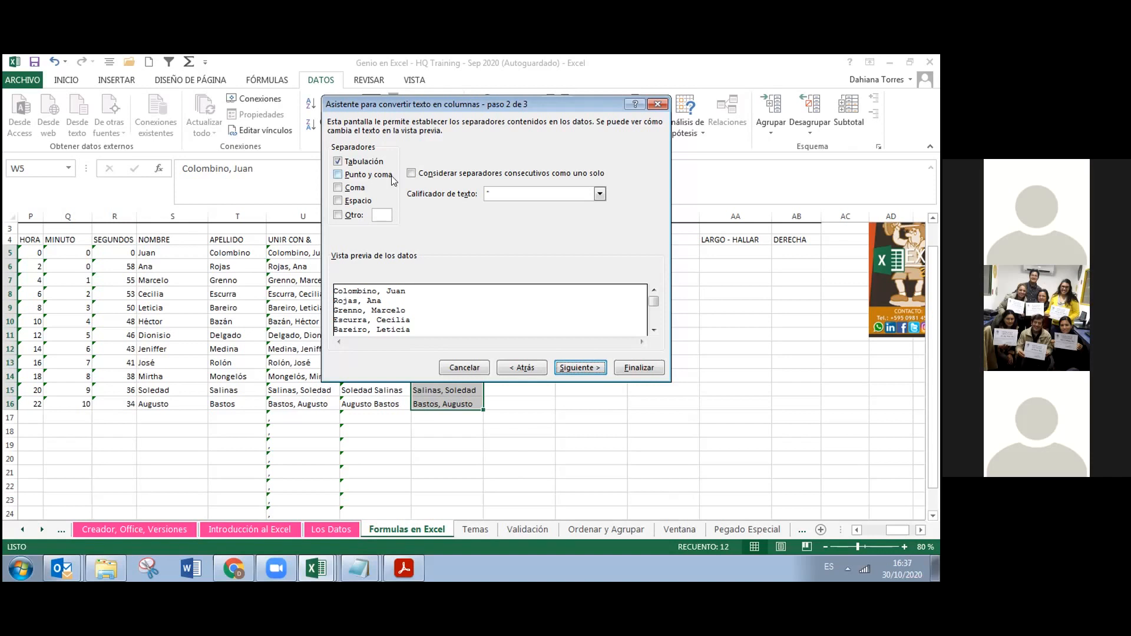
click(378, 163)
click(355, 188)
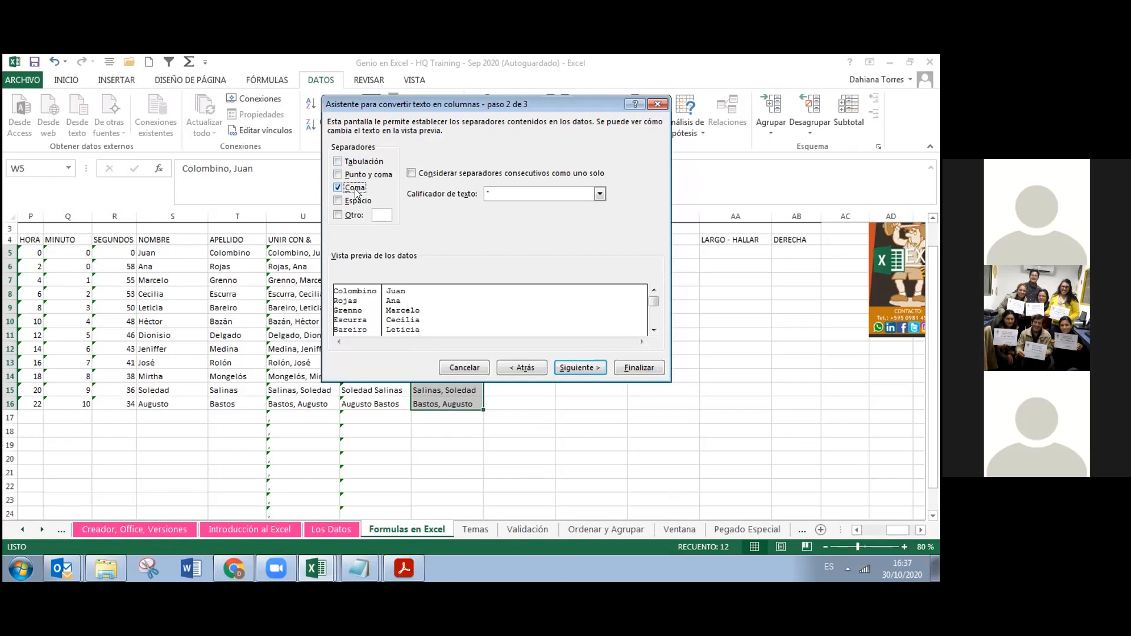
Try the Space delimiter, then keep only Comma and continue to step 3
click(356, 190)
click(356, 202)
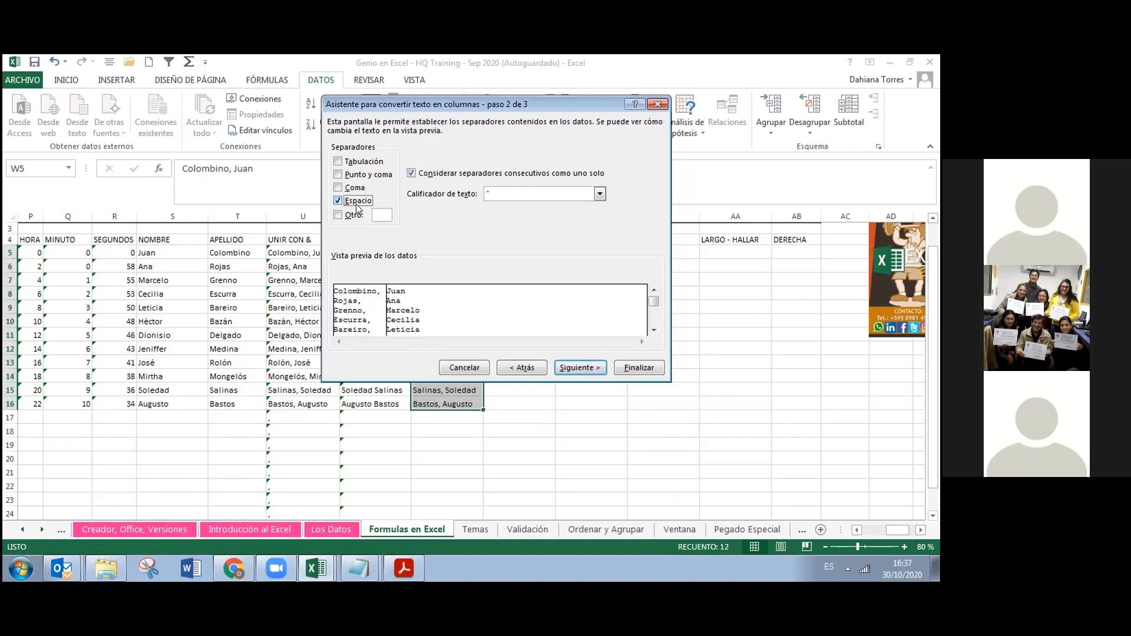
click(353, 187)
click(351, 201)
click(356, 202)
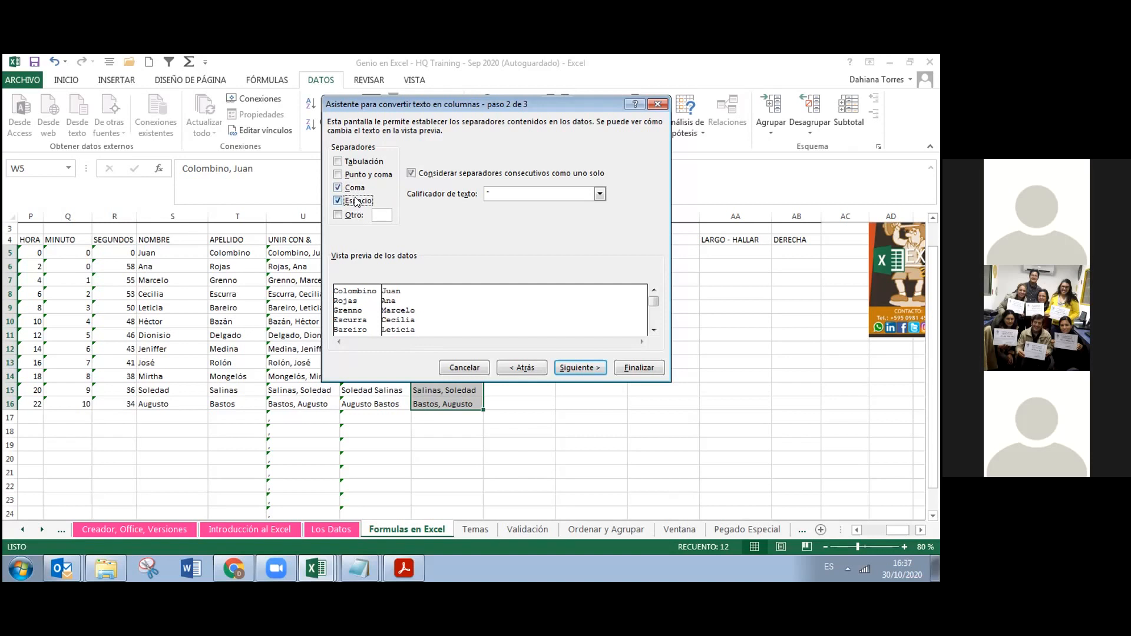
click(357, 201)
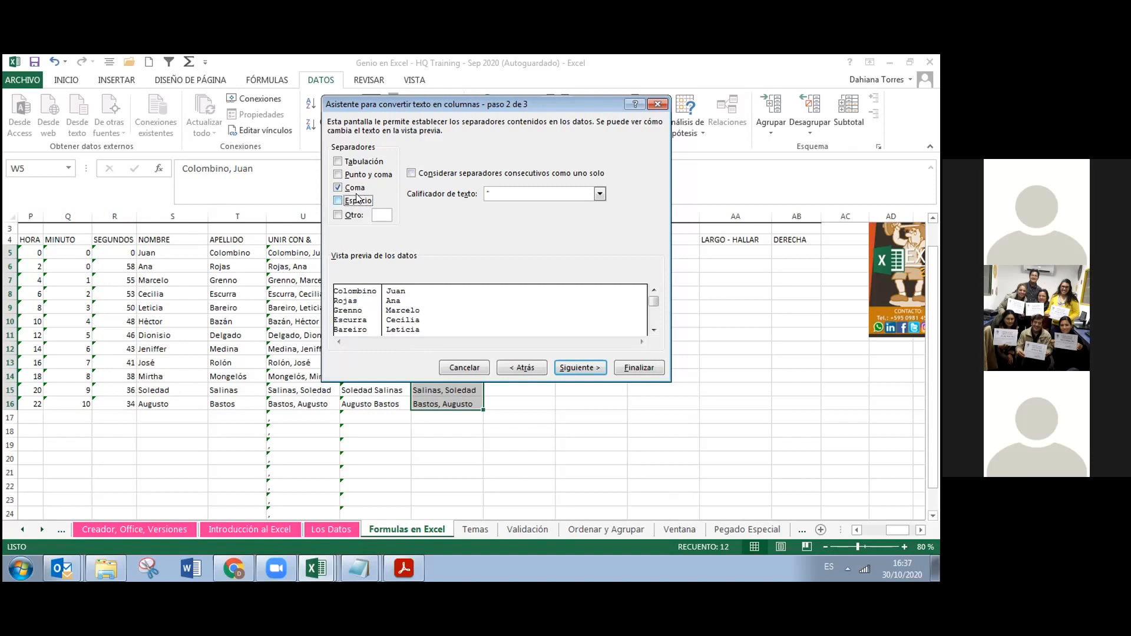
click(579, 367)
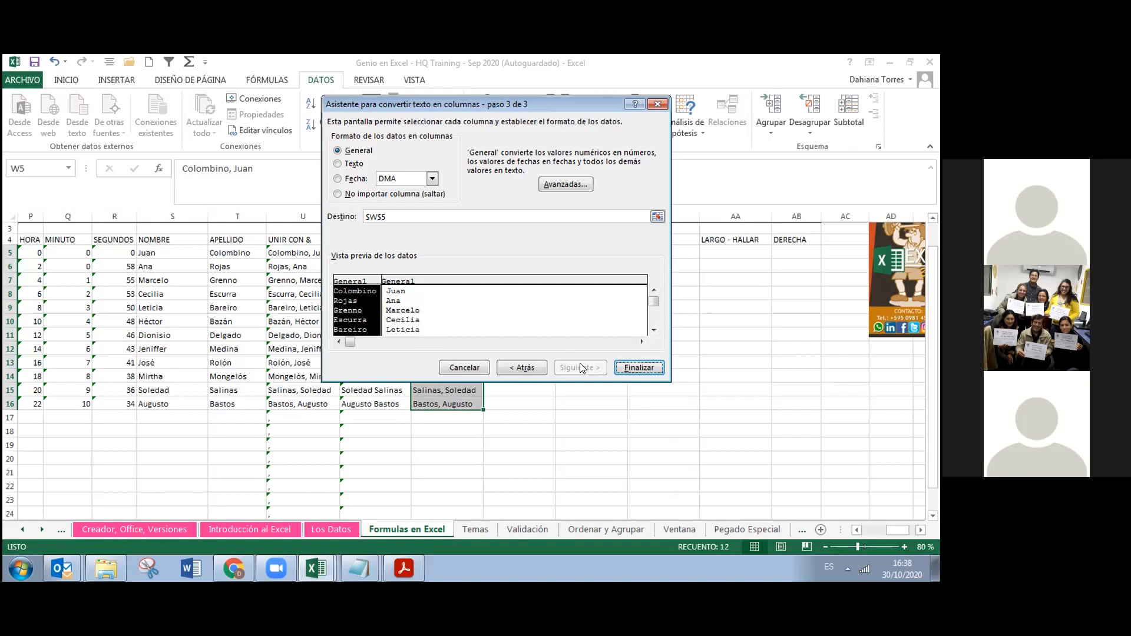
Finish the split into surnames in column W and first names in X, then select the surnames
click(648, 368)
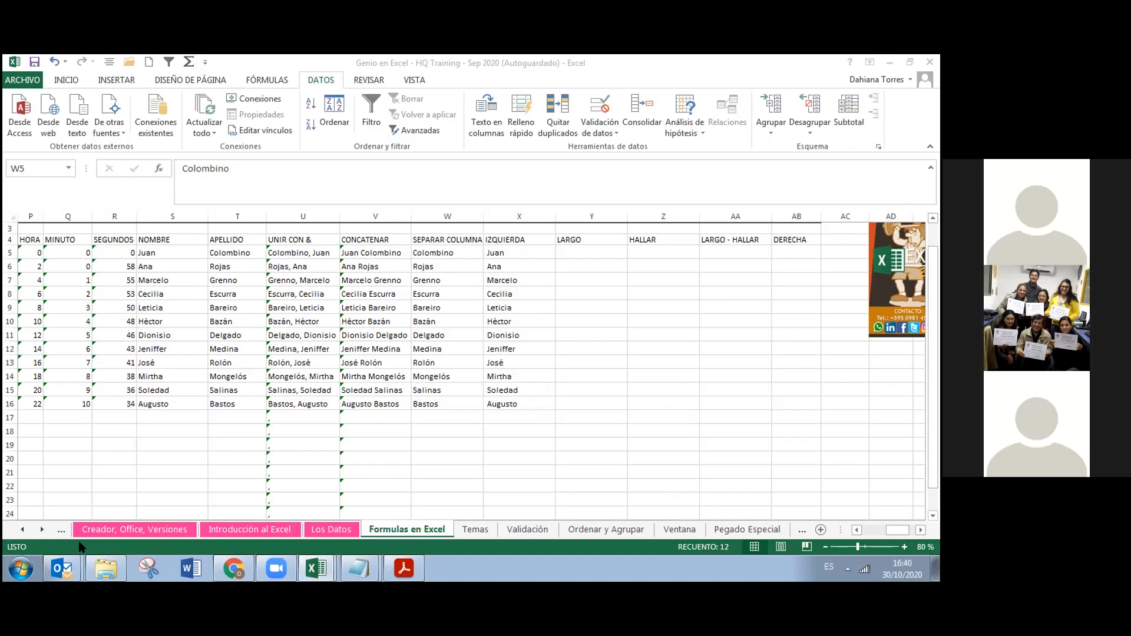
key(ctrl+shift+Down)
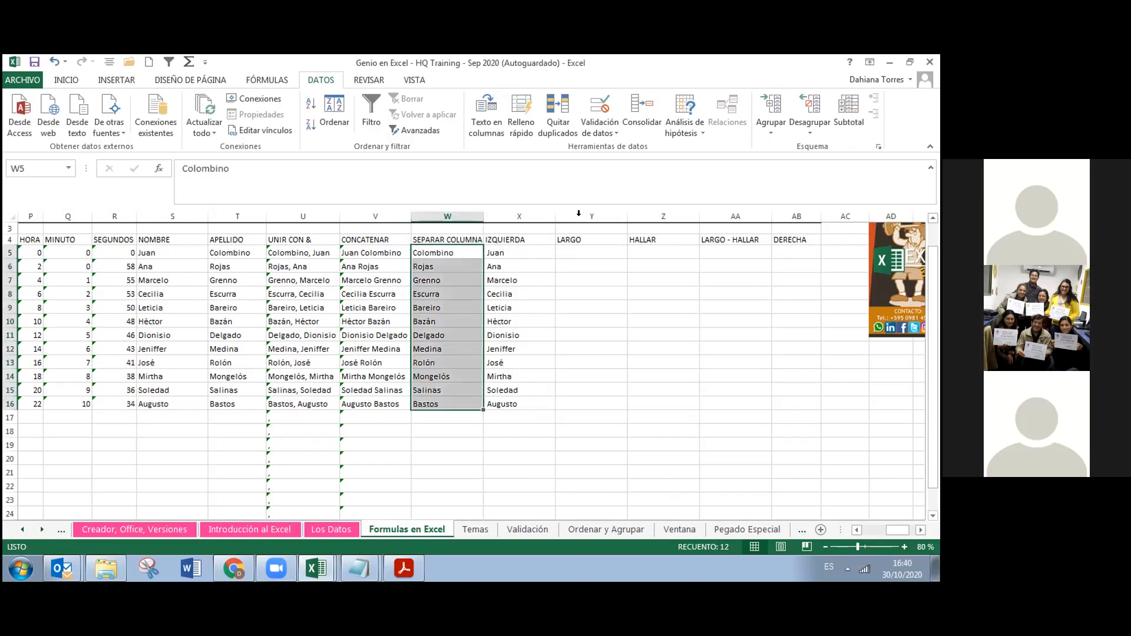
Insert a blank column before LARGO and move the IZQUIERDA header from X4 into Y4
click(579, 213)
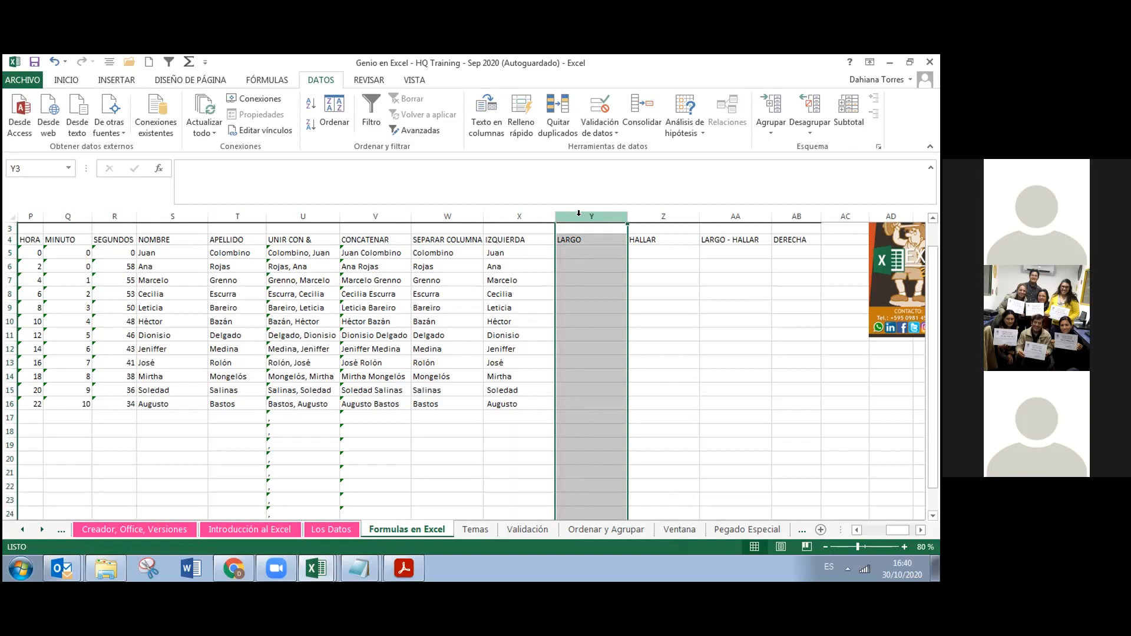
key(ctrl+plus)
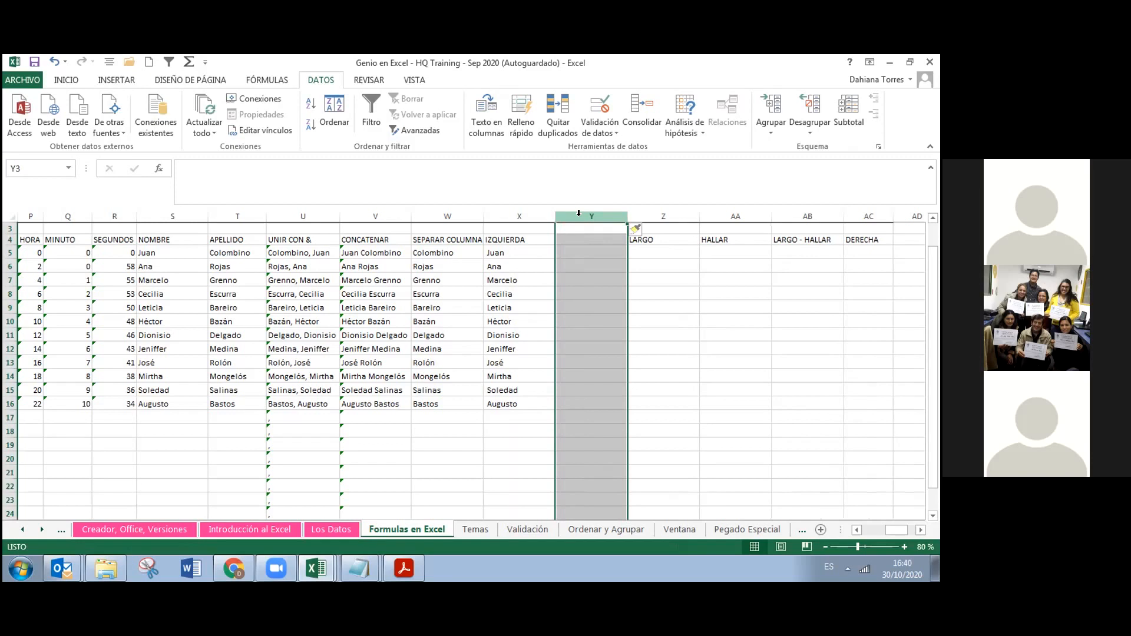
click(534, 239)
key(ctrl+c)
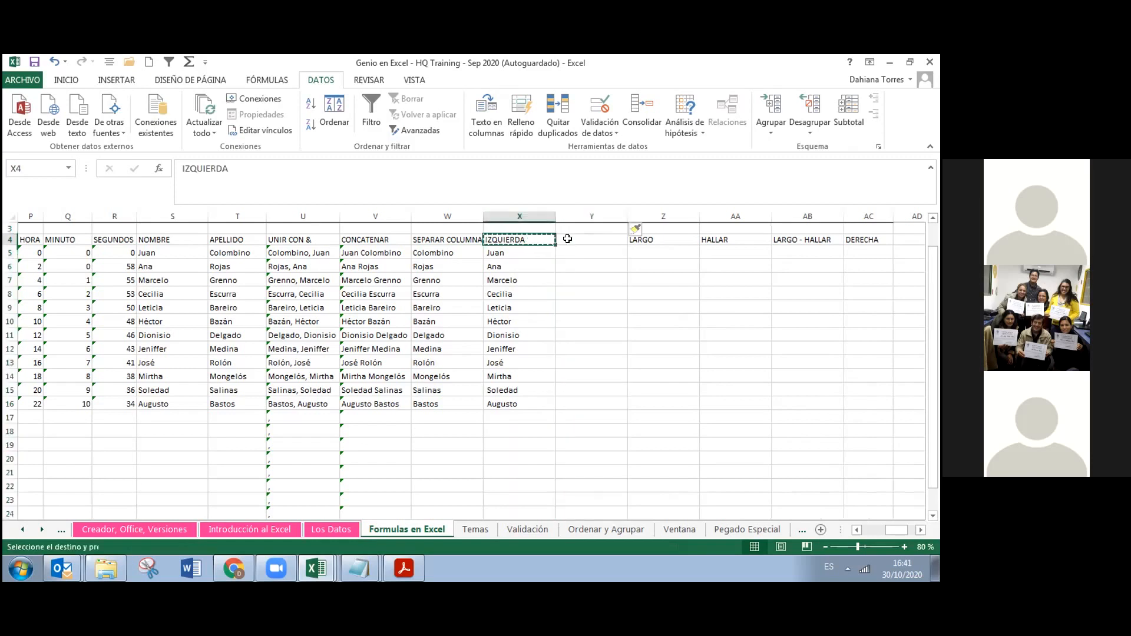
click(568, 239)
key(ctrl+c)
click(545, 241)
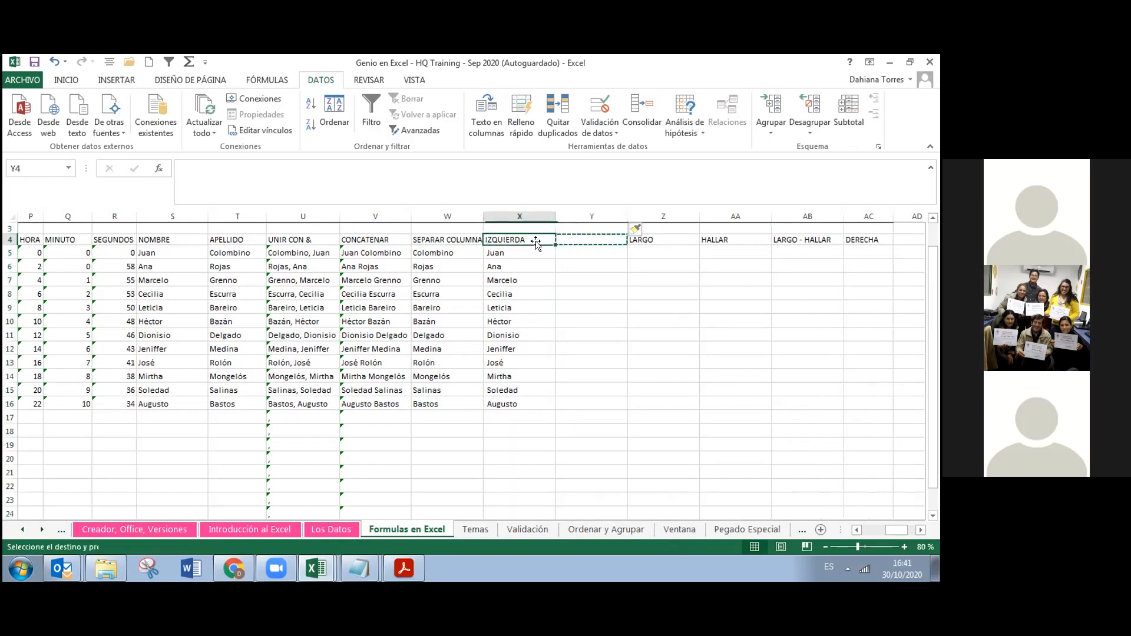
key(ctrl+c)
click(571, 238)
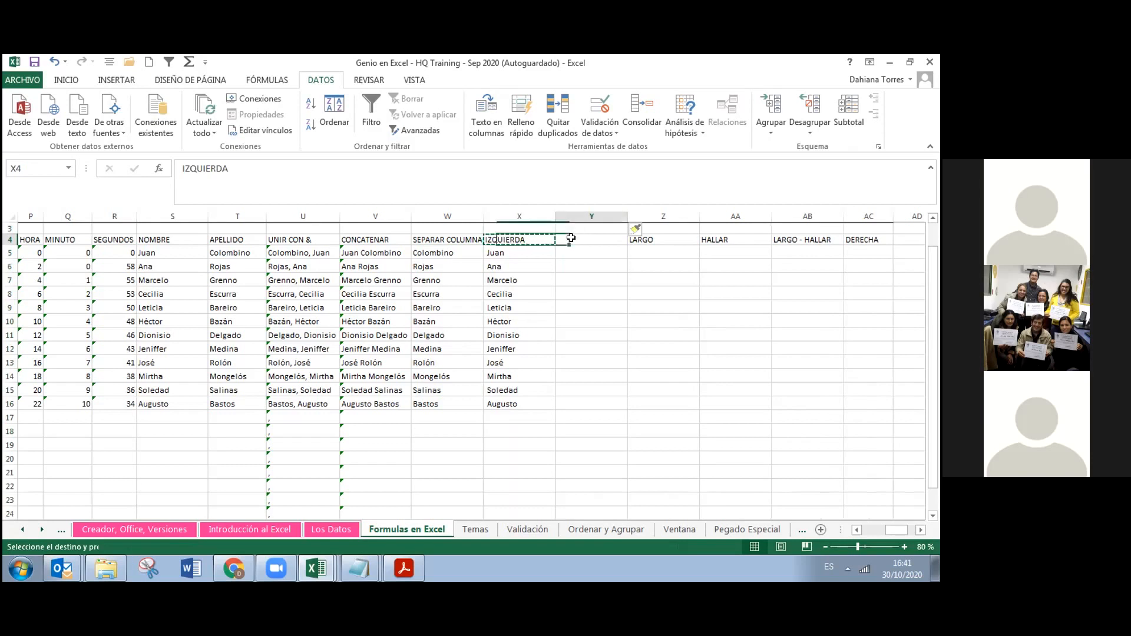
key(ctrl+v)
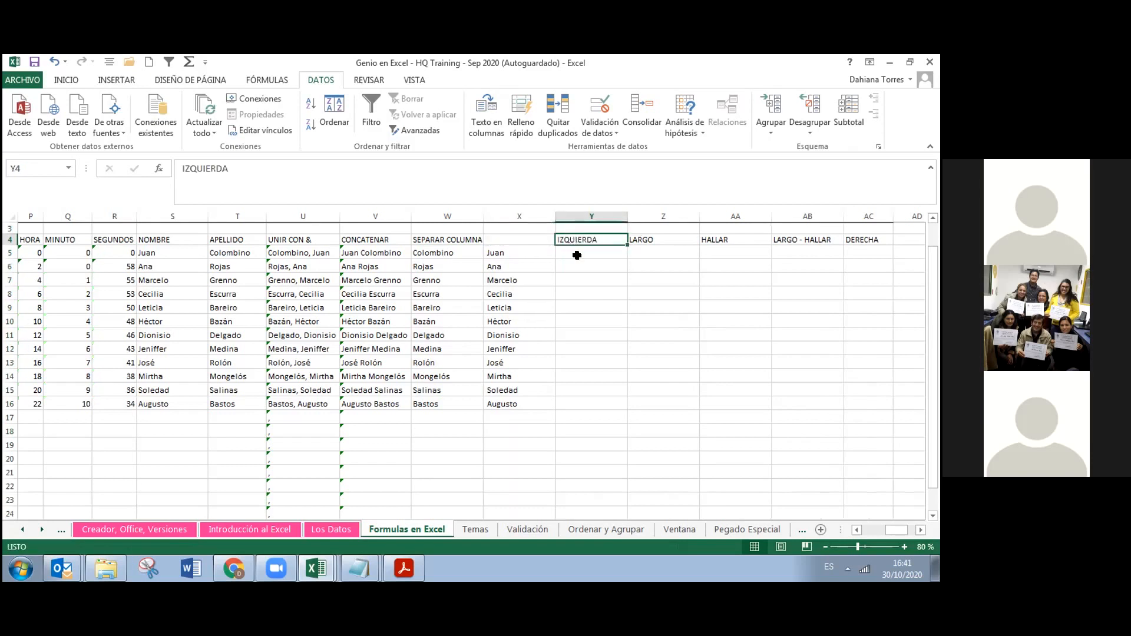
click(577, 253)
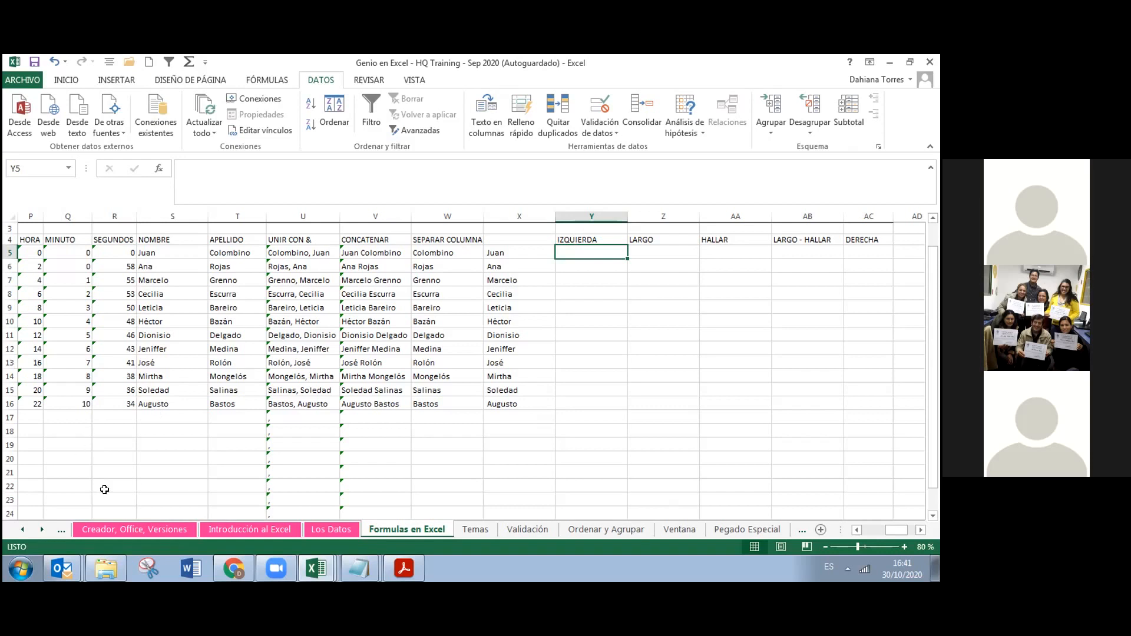
Head column X with 'Columna 2', then retype it in uppercase as 'COLUMNA 2'
click(505, 241)
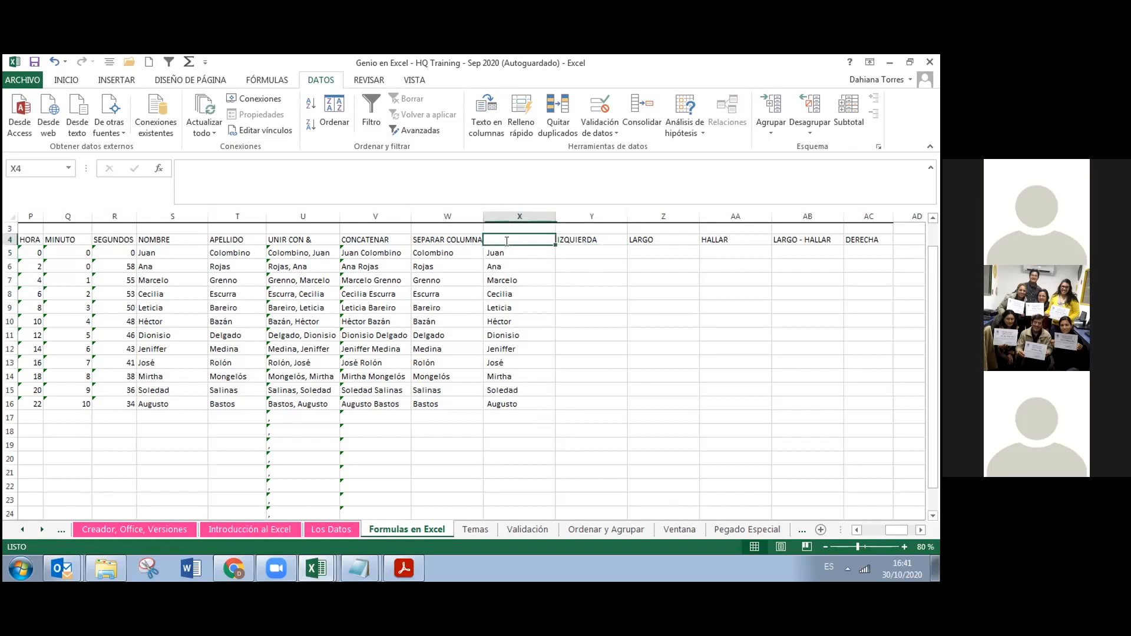
text(Colim)
key(BackSpace)
key(BackSpace)
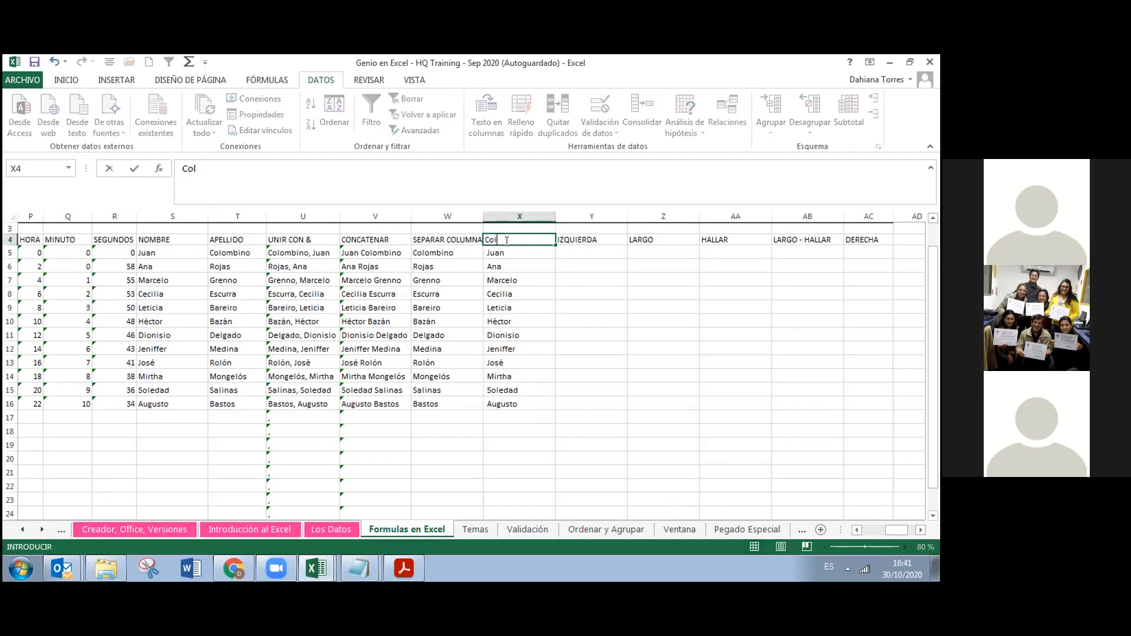
text(umna 2)
key(Tab)
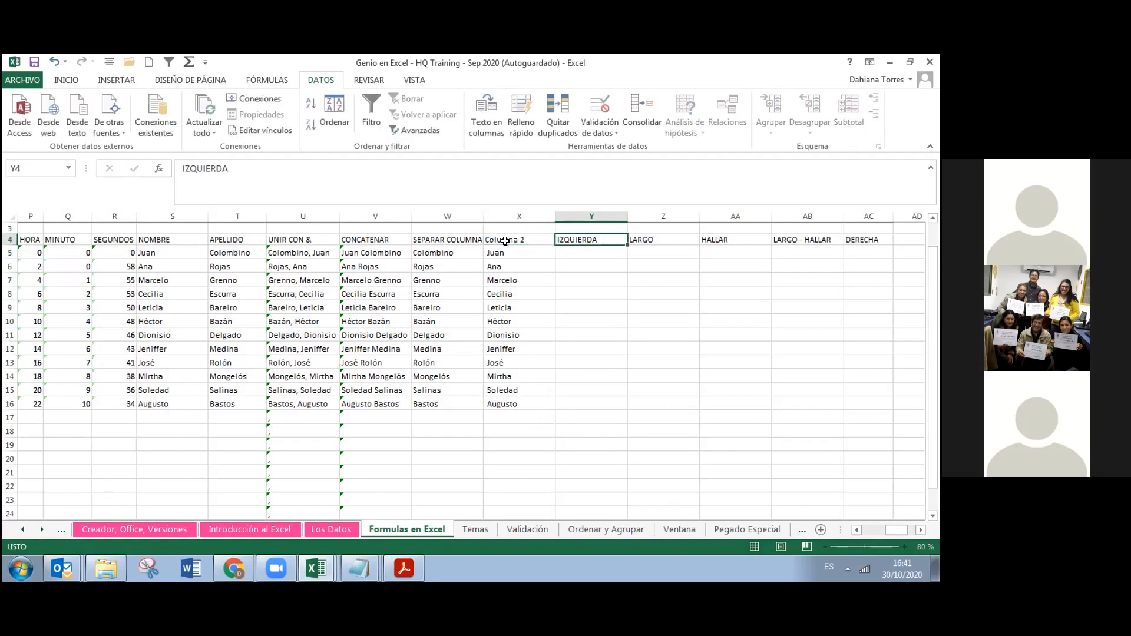
click(507, 240)
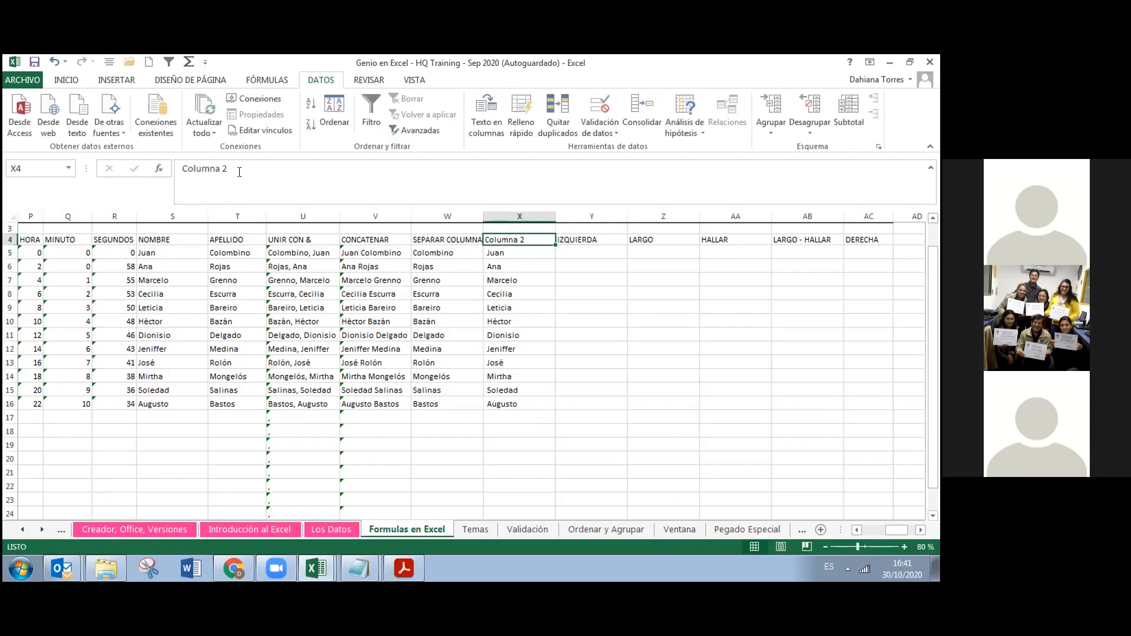
drag(235, 172, 178, 167)
text(COL)
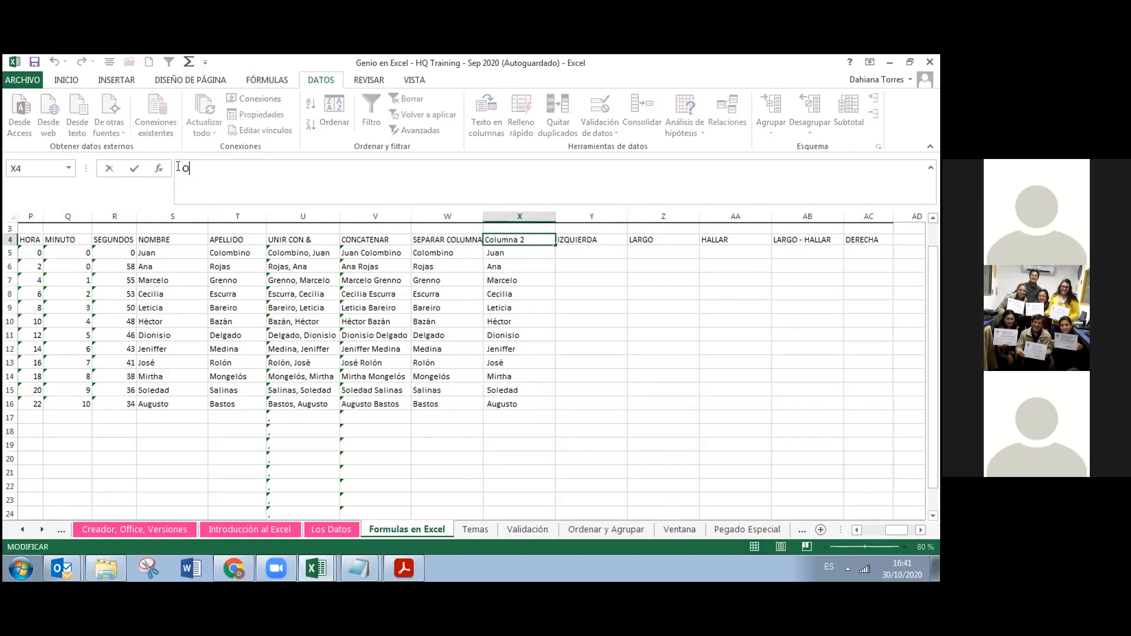
text(UMNA 2)
click(592, 238)
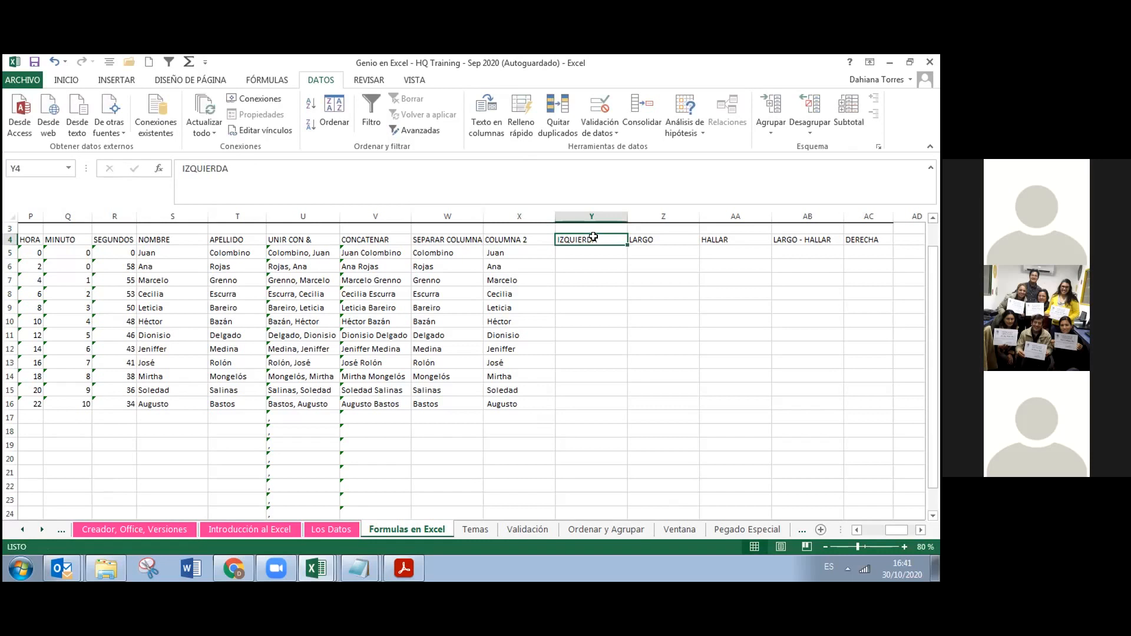
key(Return)
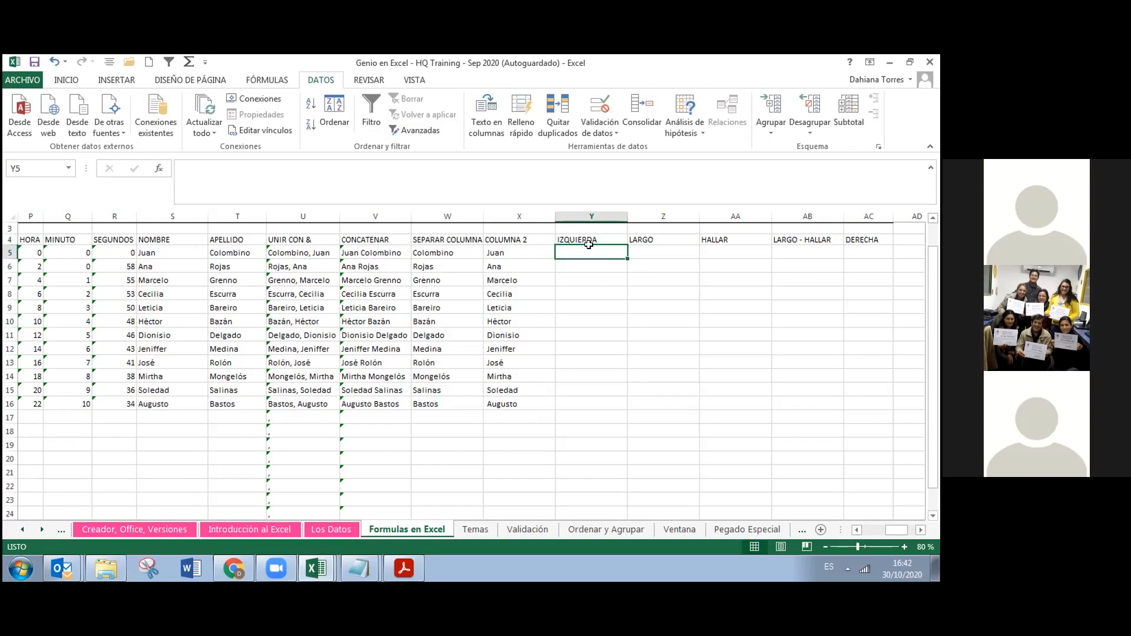
Enter =IZQUIERDA(V5;4) in Y5 so it returns 'Juan'
text(=)
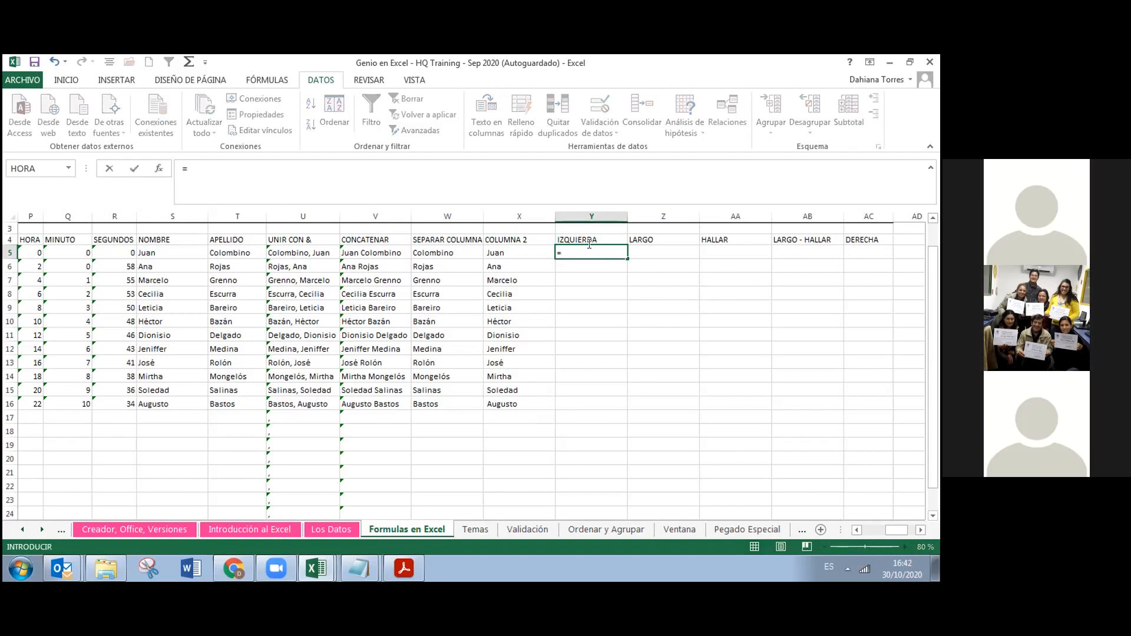
text(IZQUIERDA()
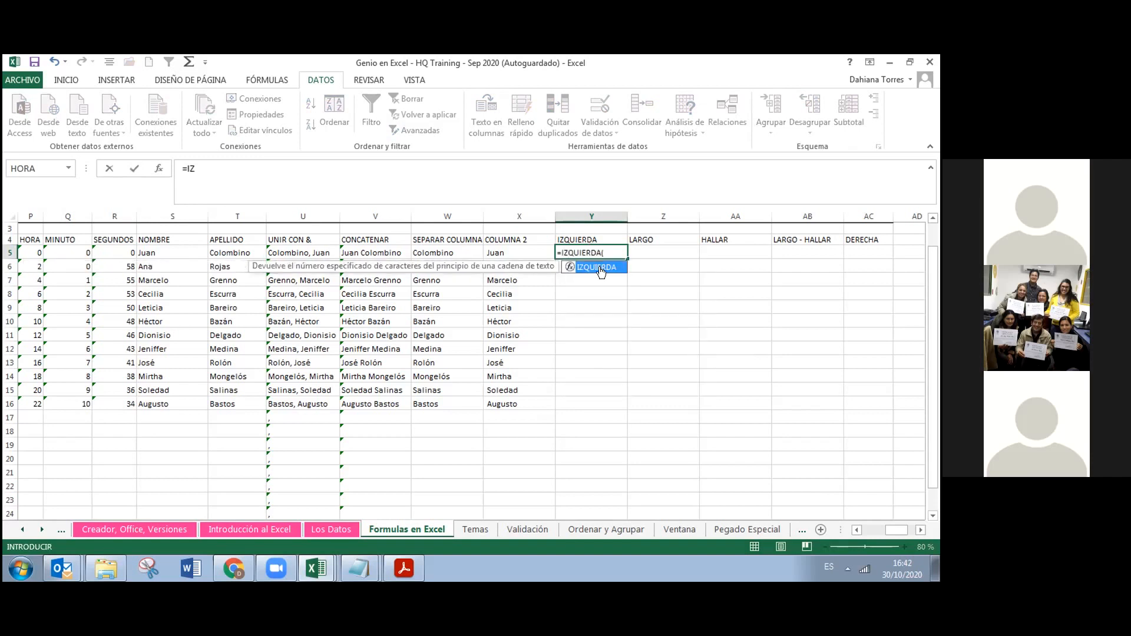
double_click(600, 269)
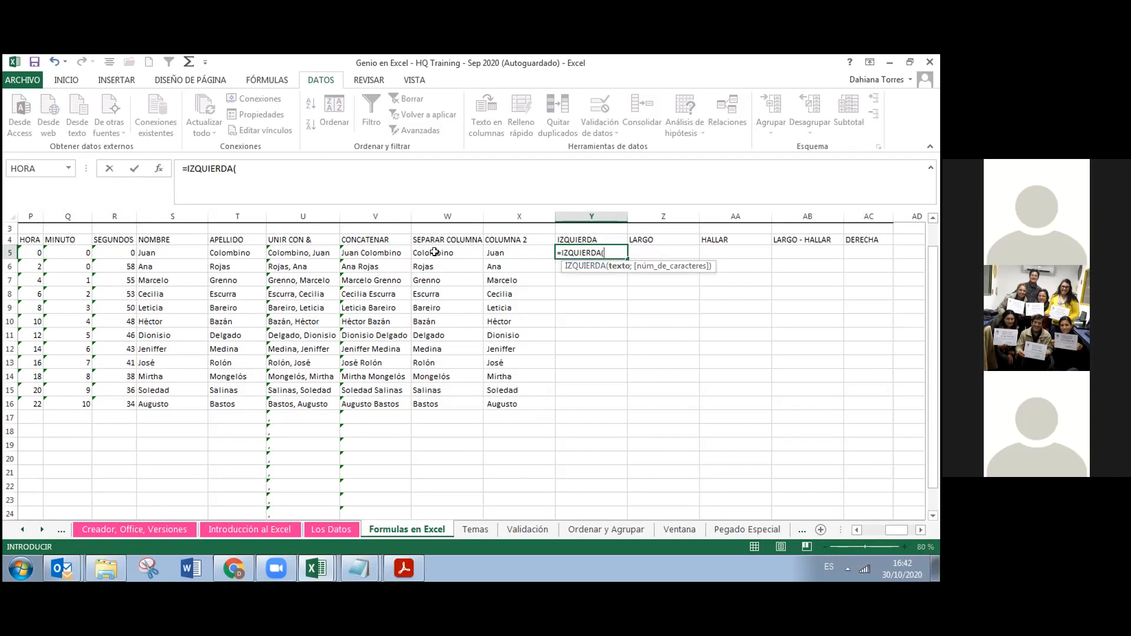
click(391, 251)
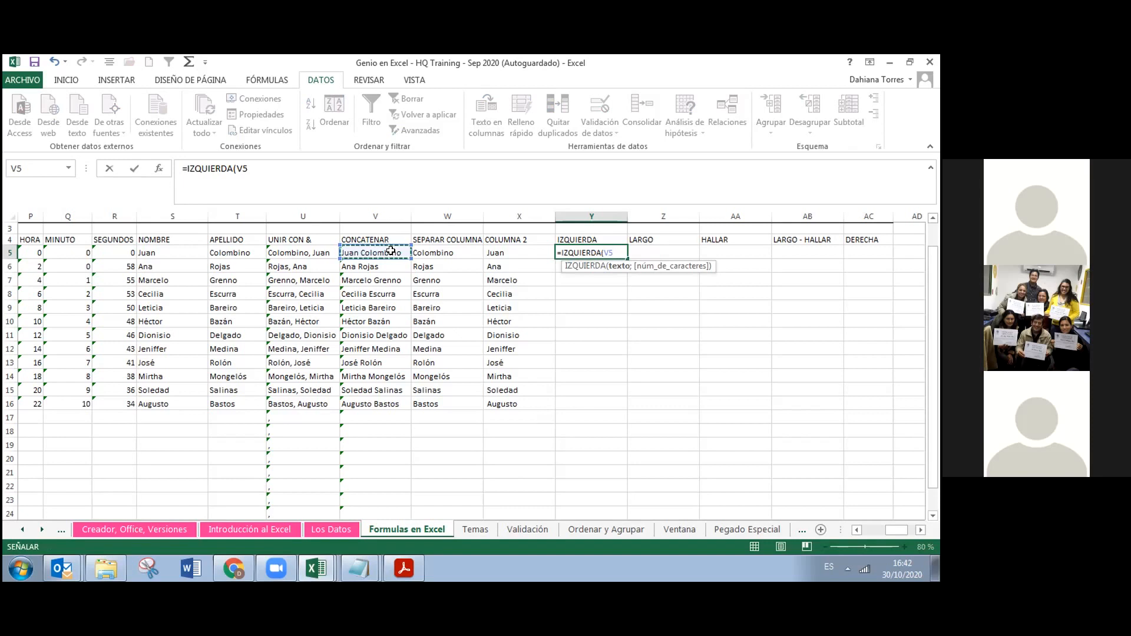
text(;)
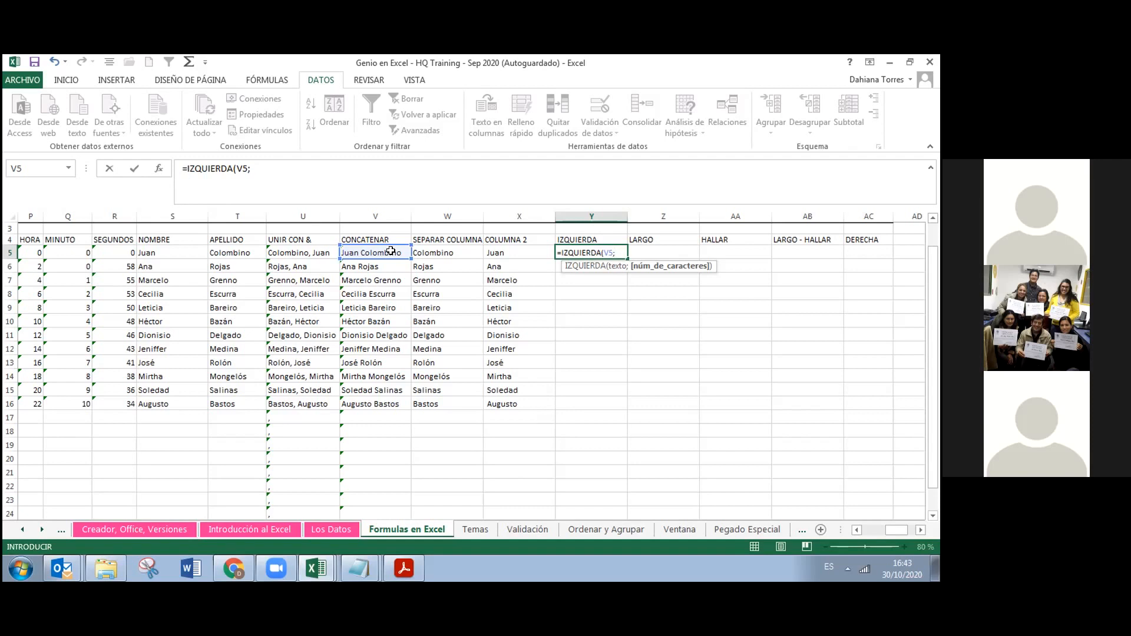
text(4)
key(Return)
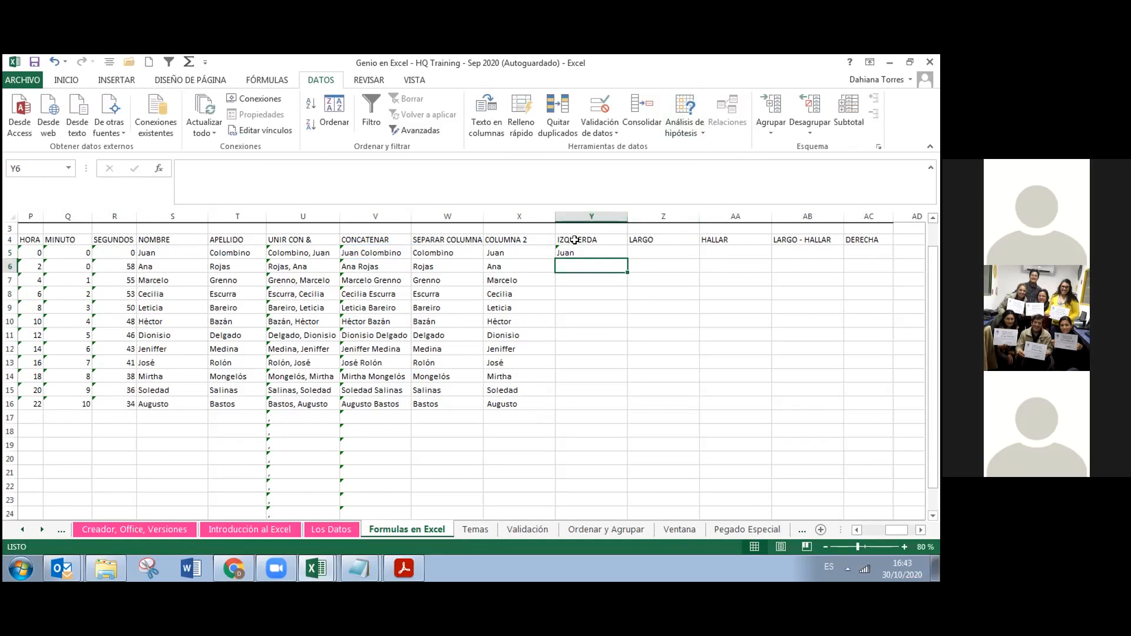
Copy the Y5 IZQUIERDA formula down to row 16, showing Juan through Augu
click(595, 253)
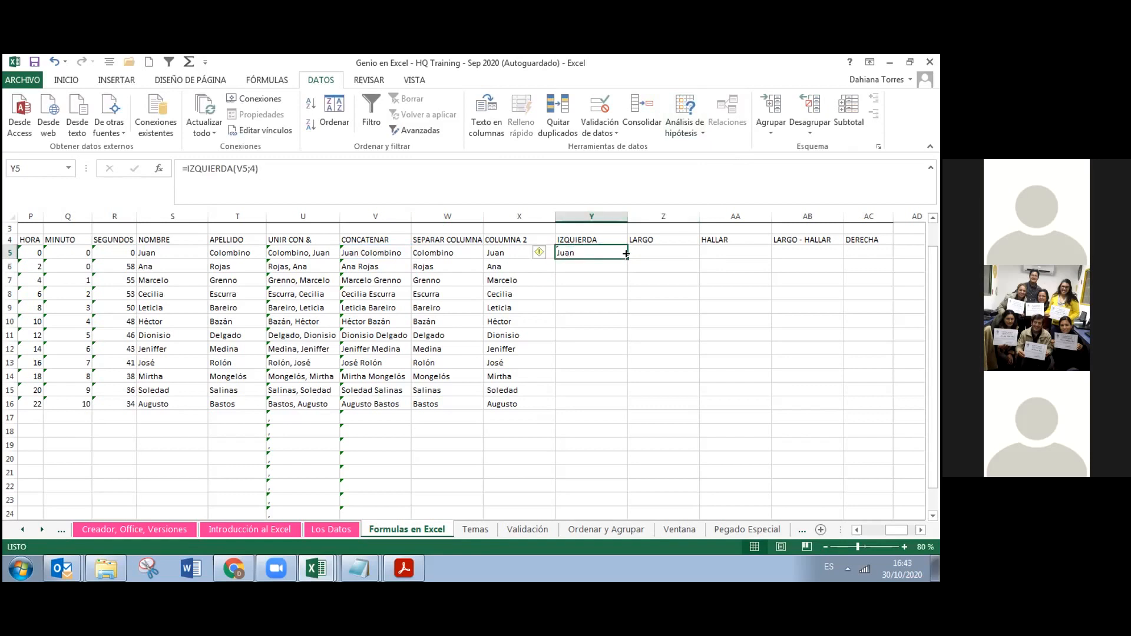
double_click(625, 254)
click(583, 398)
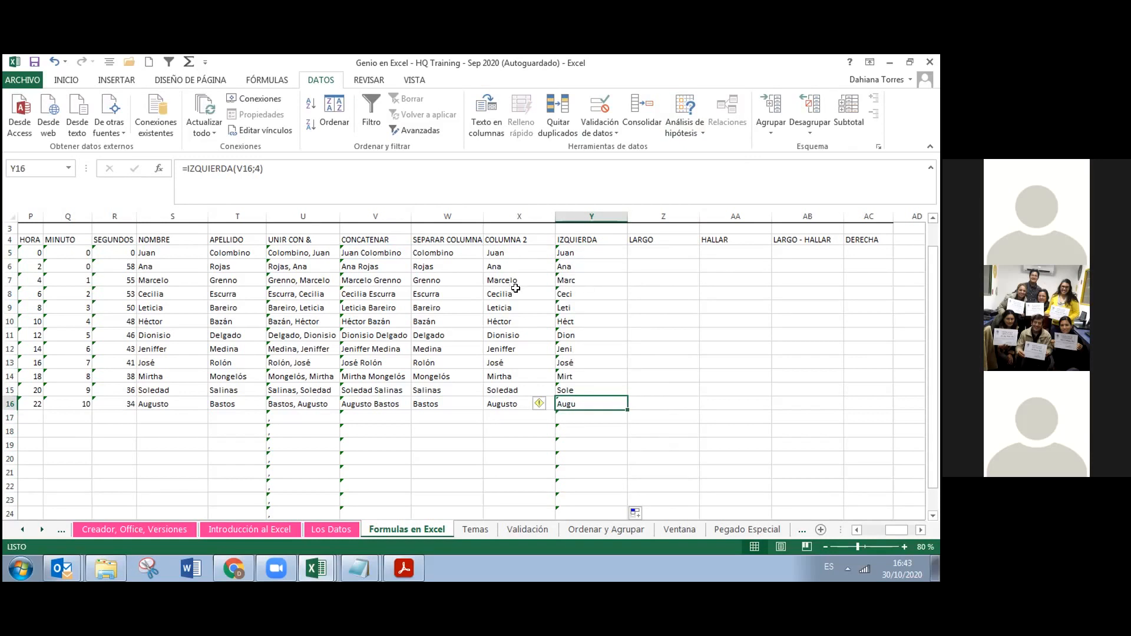
click(274, 489)
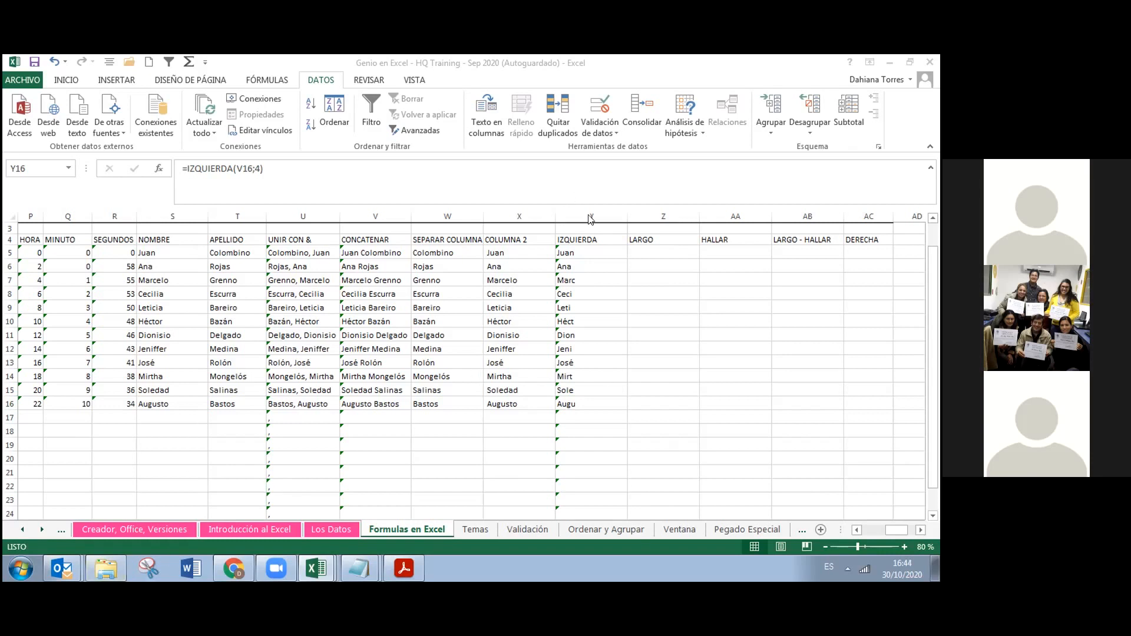
Move the HALLAR heading from AA4 into Z4, replacing the LARGO heading
click(648, 246)
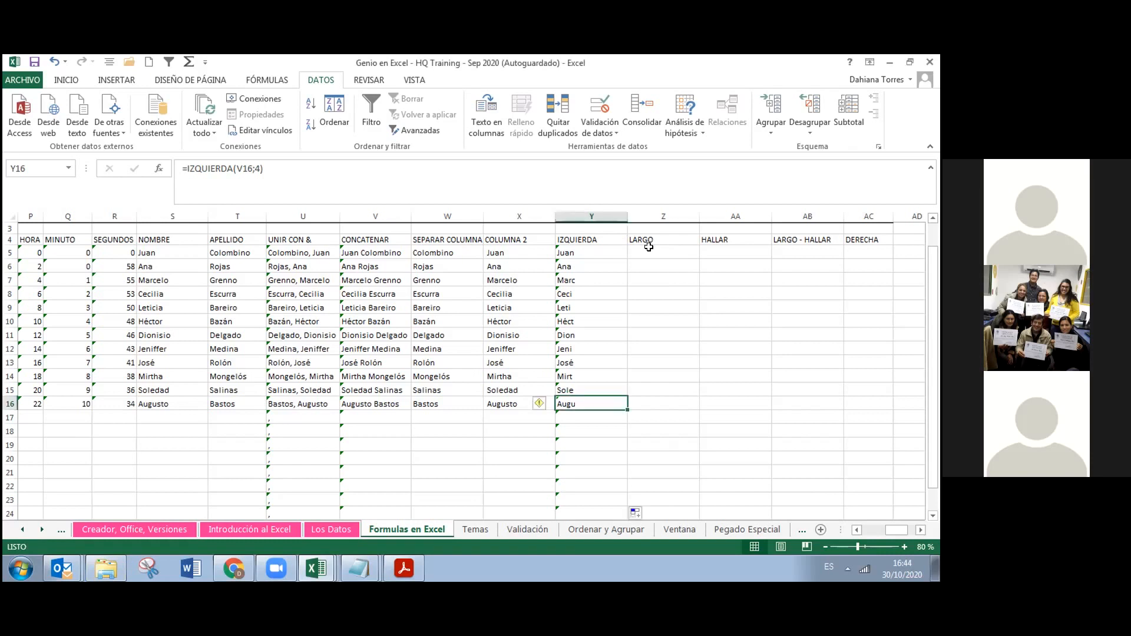
click(649, 248)
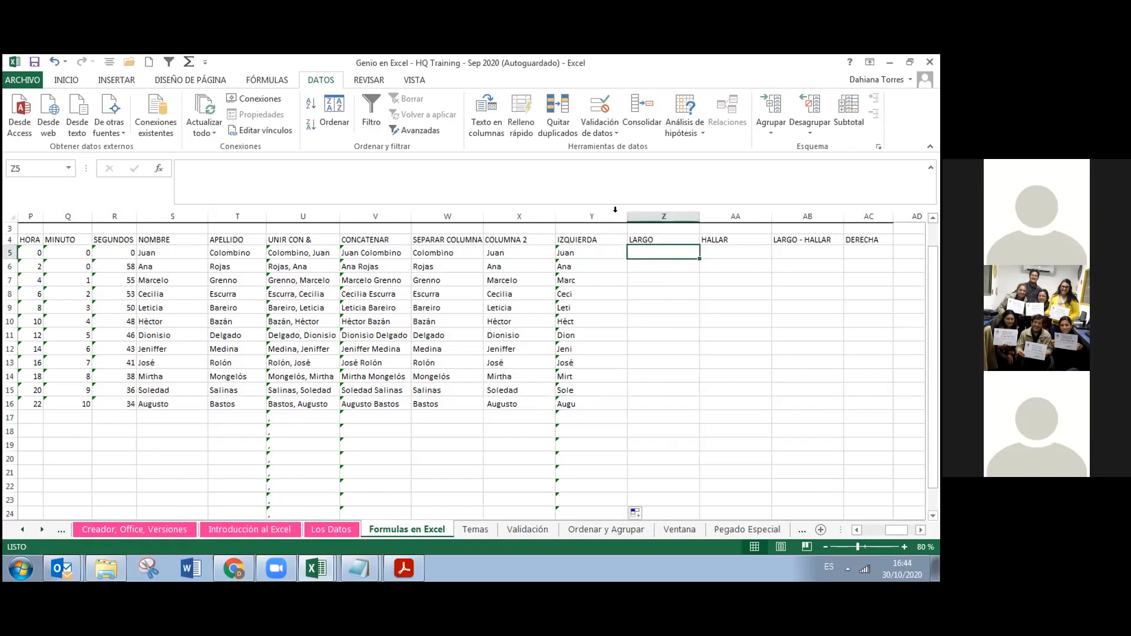
click(733, 237)
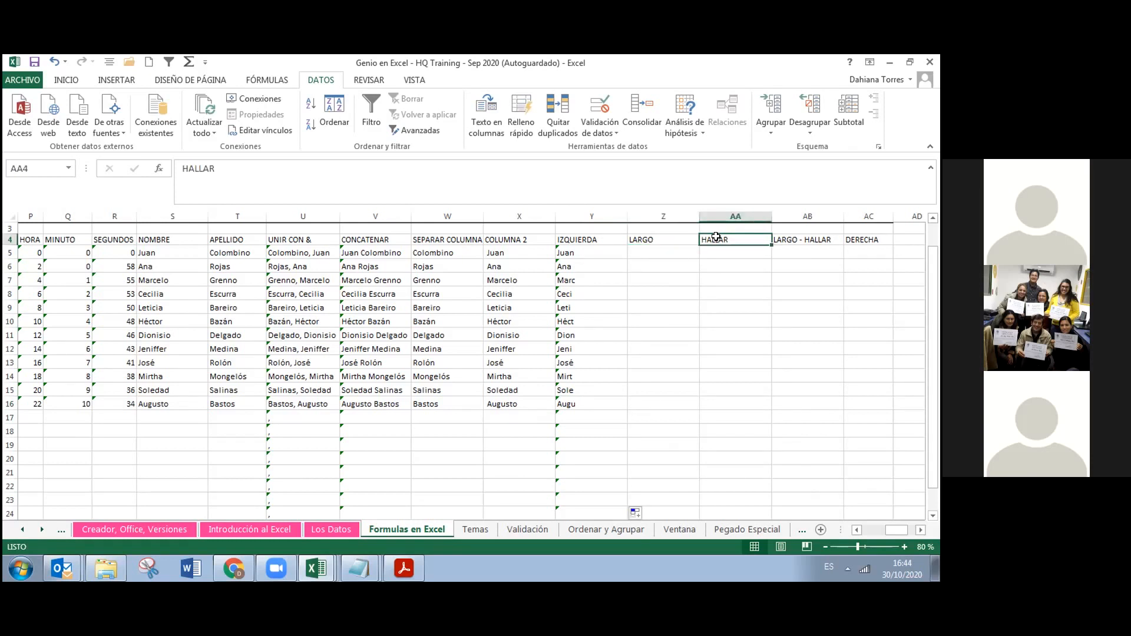
shift+click(684, 238)
click(720, 236)
key(ctrl+c)
key(Left)
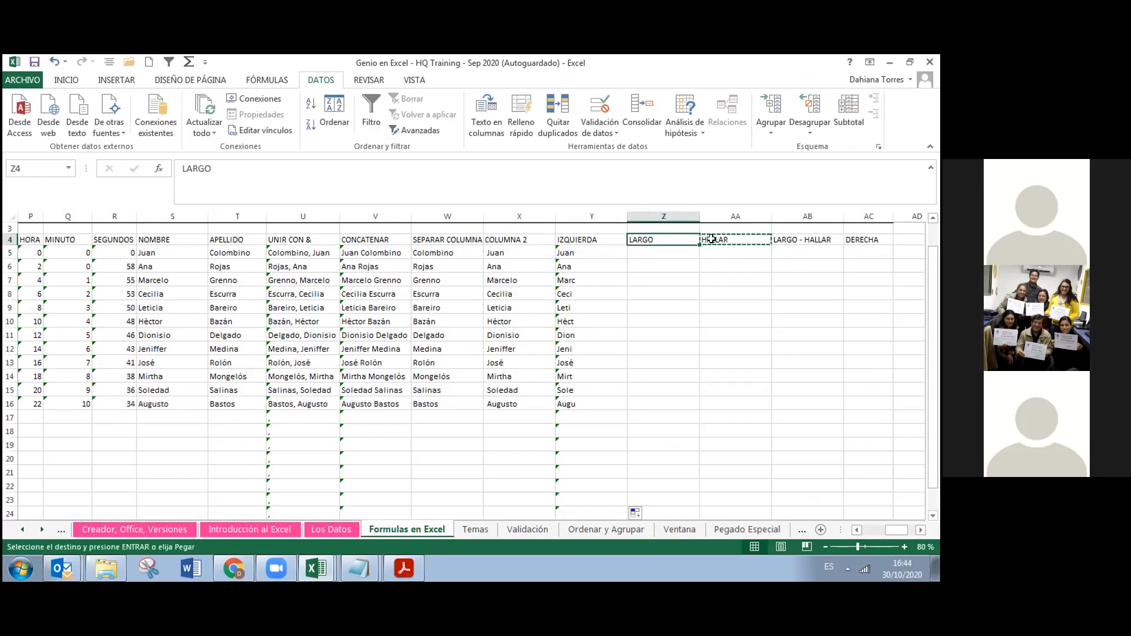
key(ctrl+v)
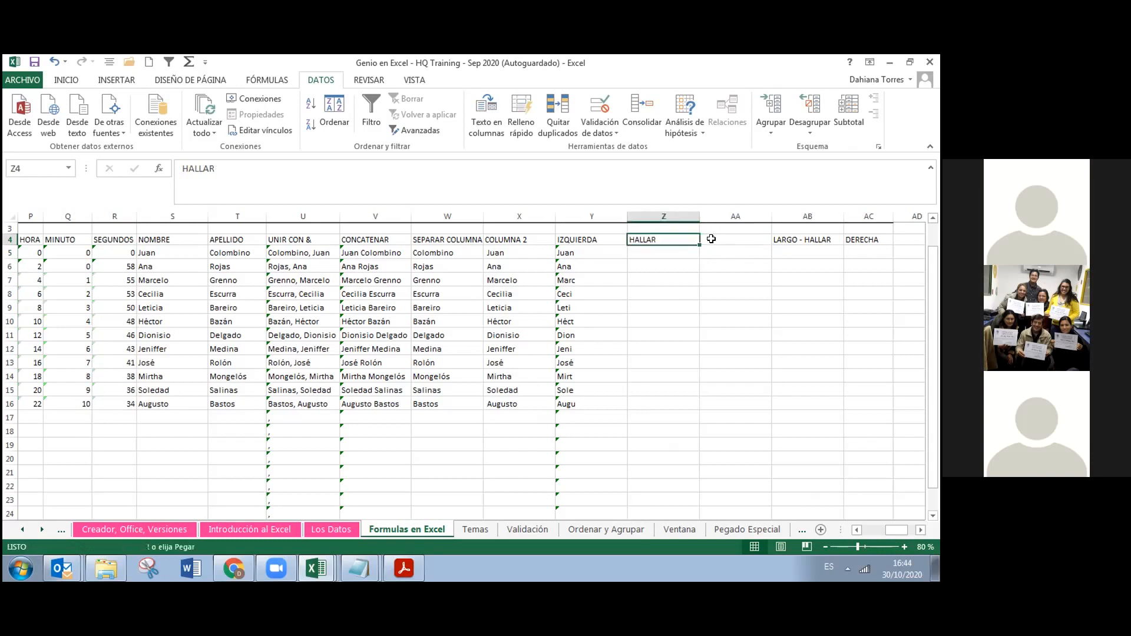
Type LARGO as the new heading in AA4
click(712, 238)
text(LARGO)
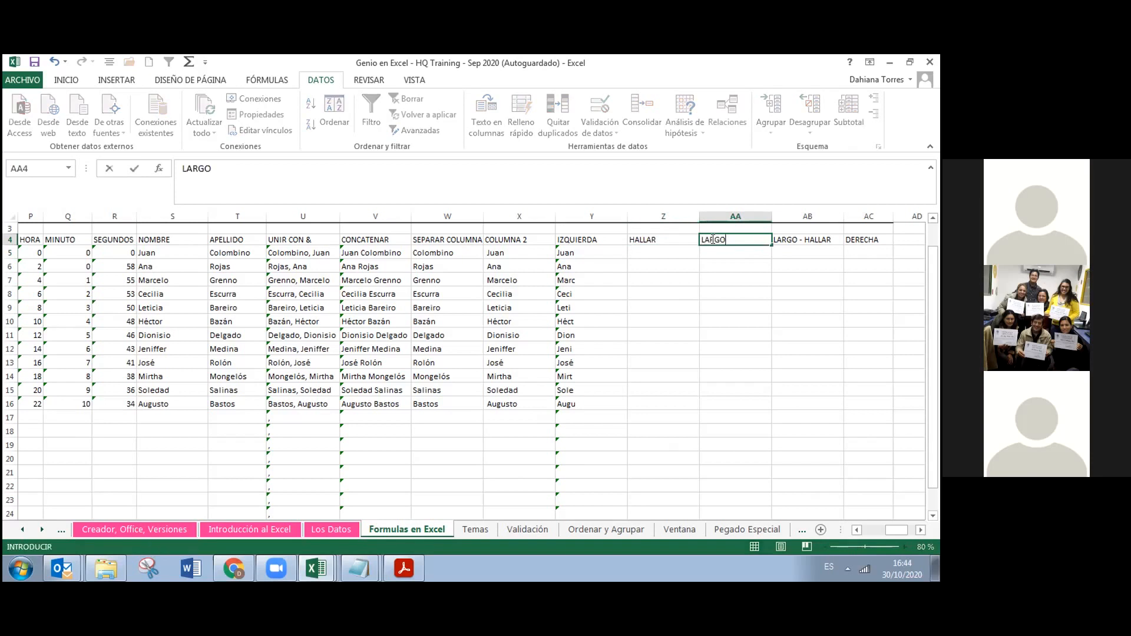
key(Left)
key(Down)
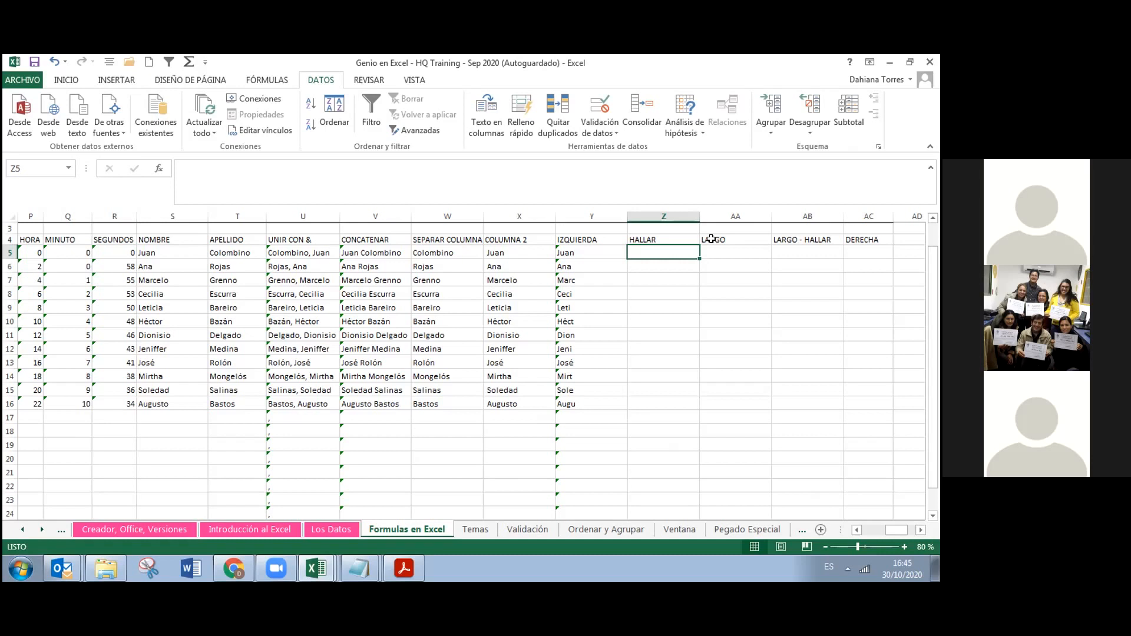
In Z5, enter =HALLAR(" ";V5;1) to locate the space in the full name
text(=)
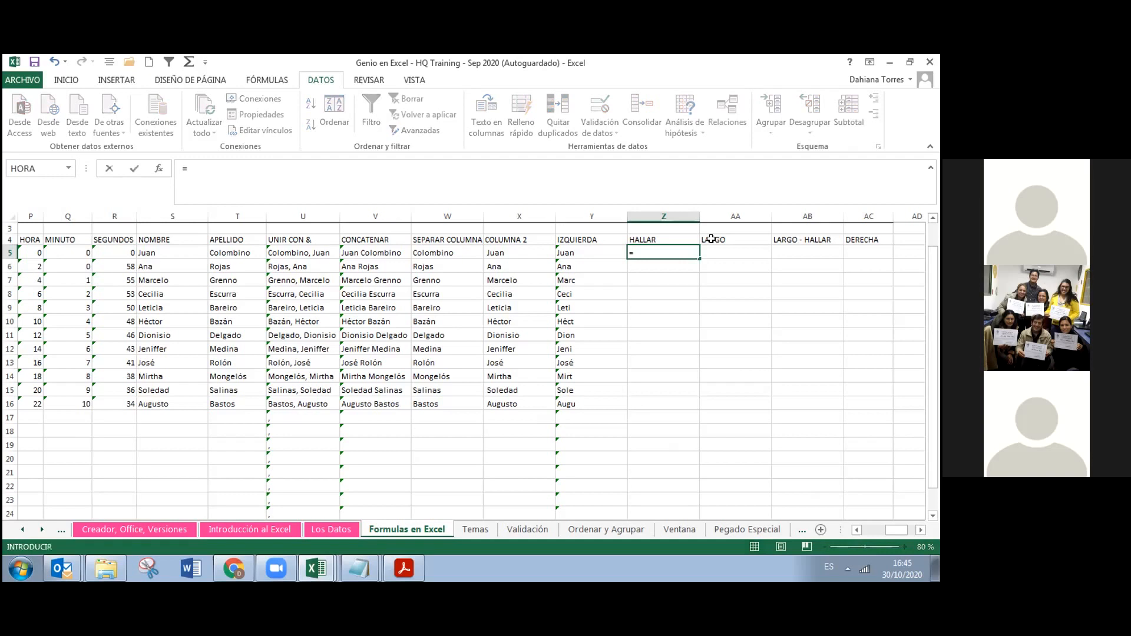
text(HALLAR)
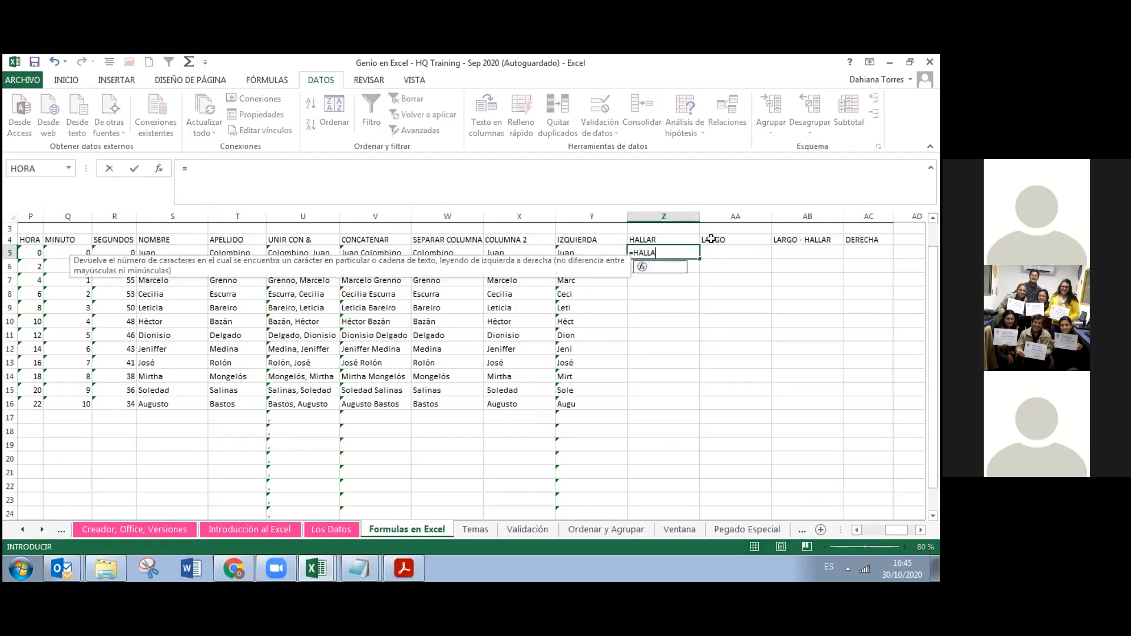
double_click(654, 262)
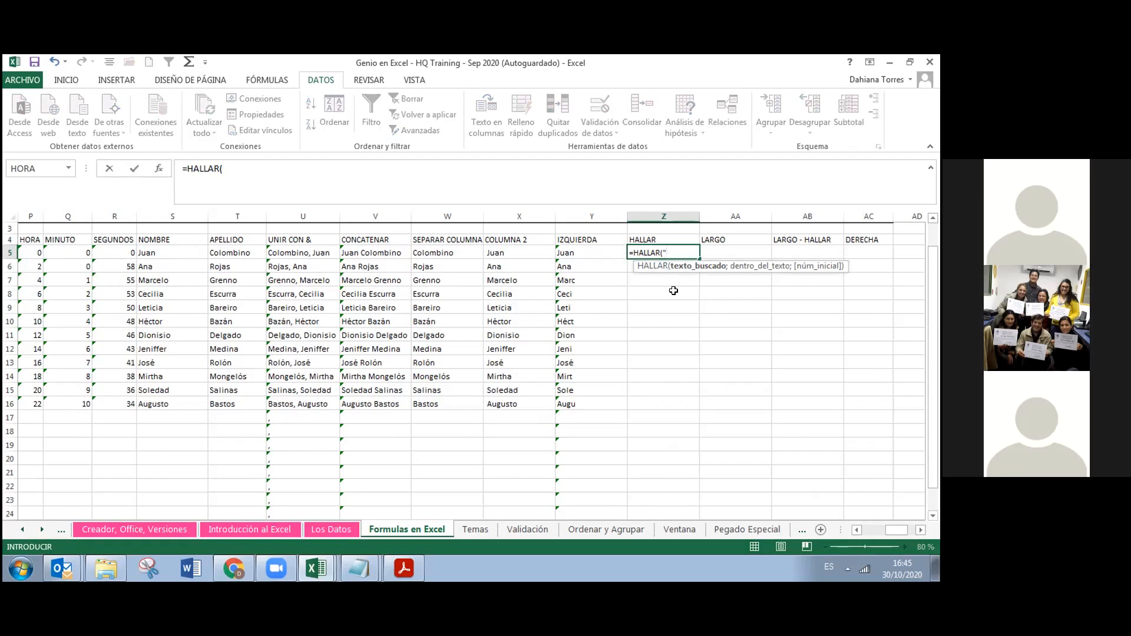
text(ESPACIO)
key(BackSpace)
key(BackSpace)
key(BackSpace)
key(BackSpace)
key(BackSpace)
key(BackSpace)
key(BackSpace)
text(;)
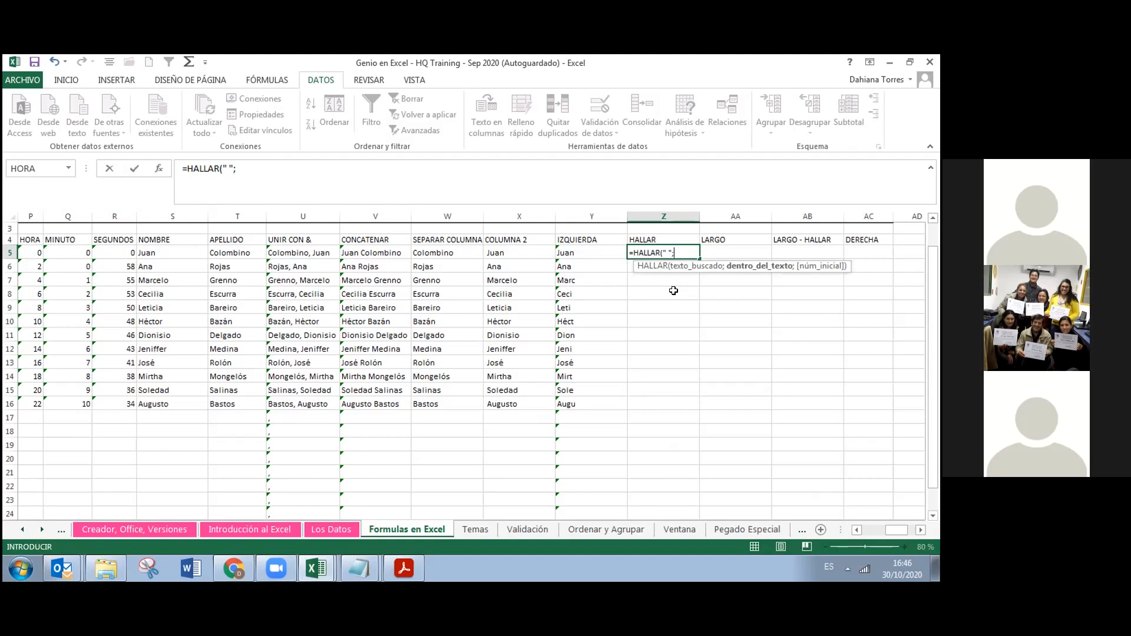
click(392, 254)
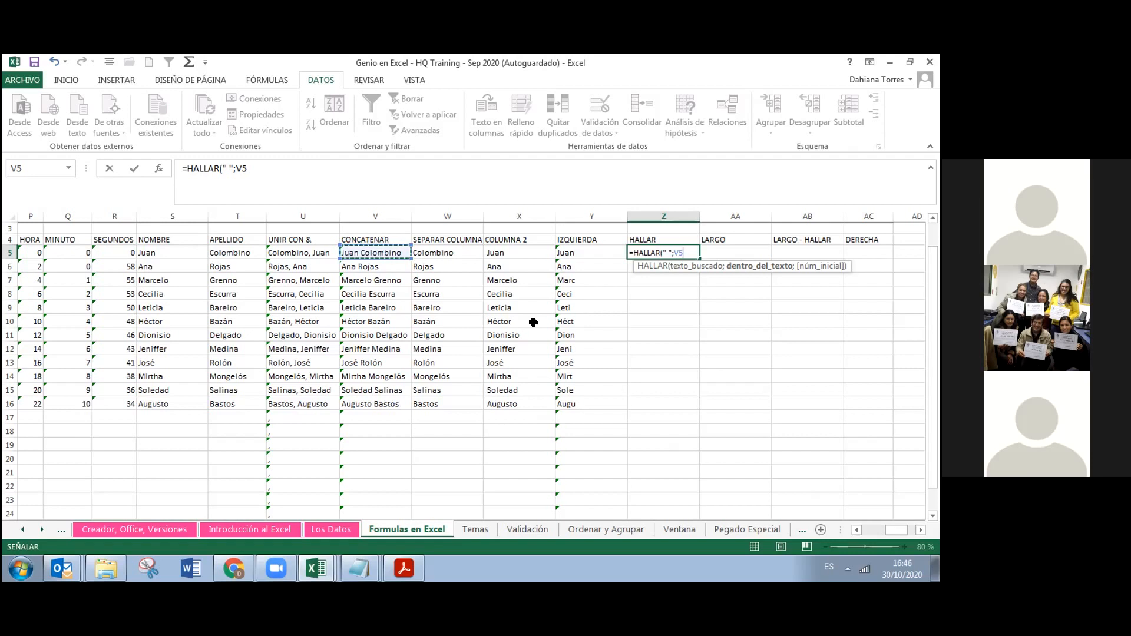
text(;)
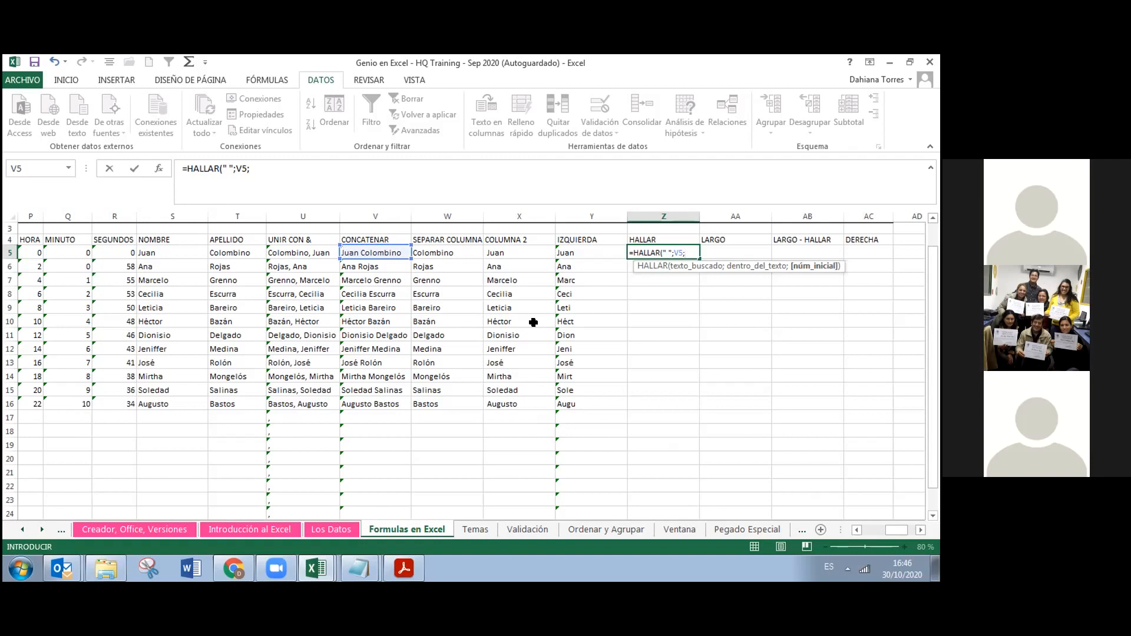
text(1))
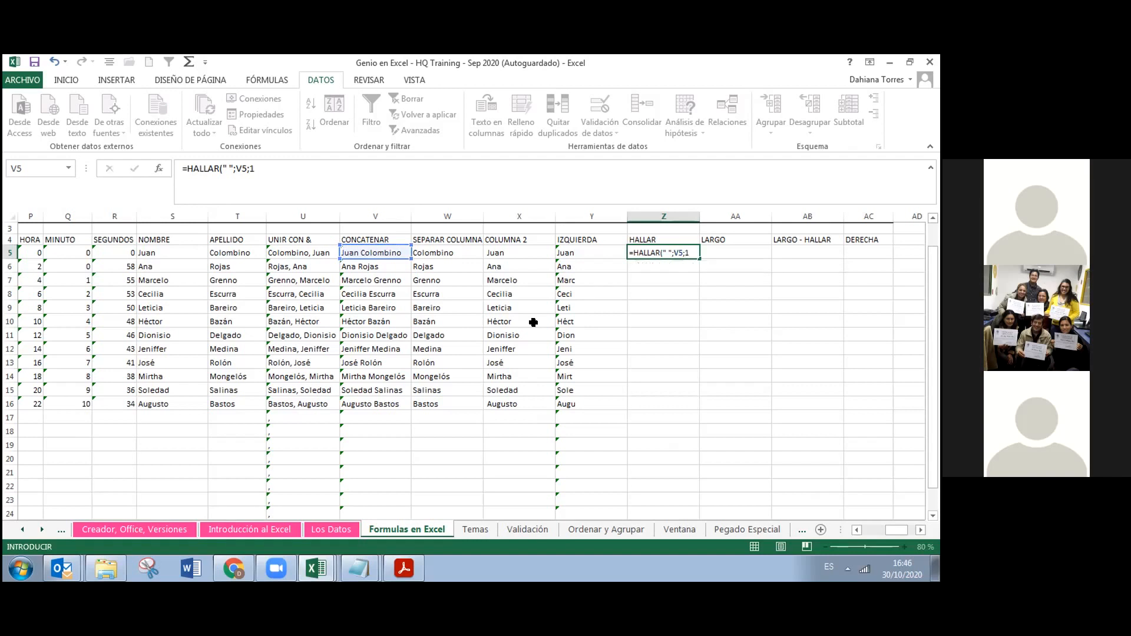
key(Return)
text(9)
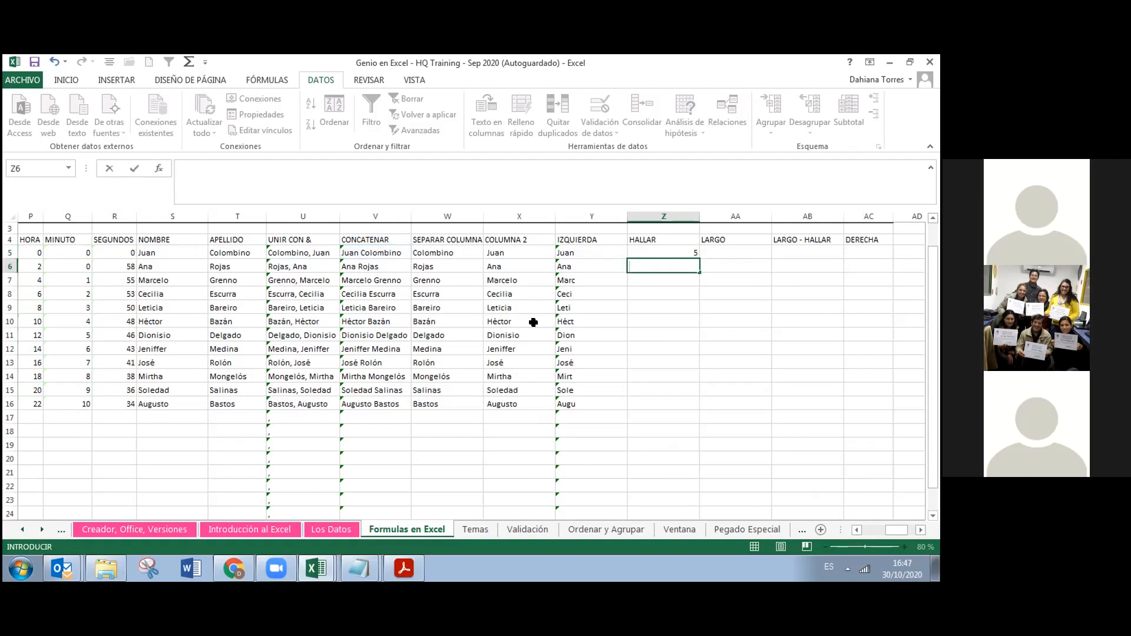
key(Up)
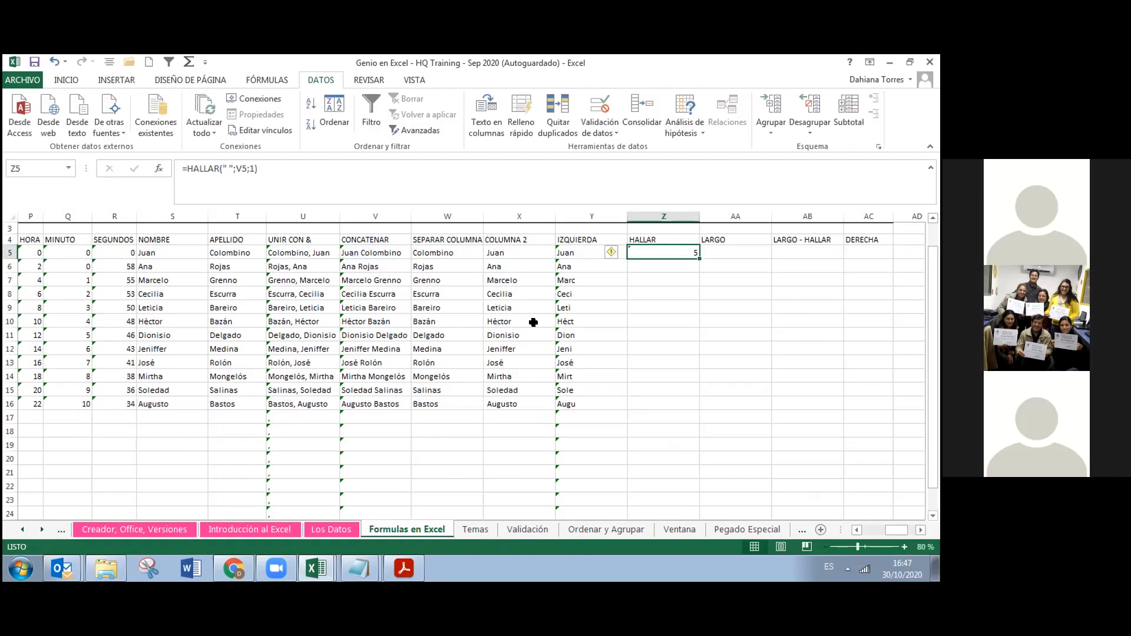
key(Down)
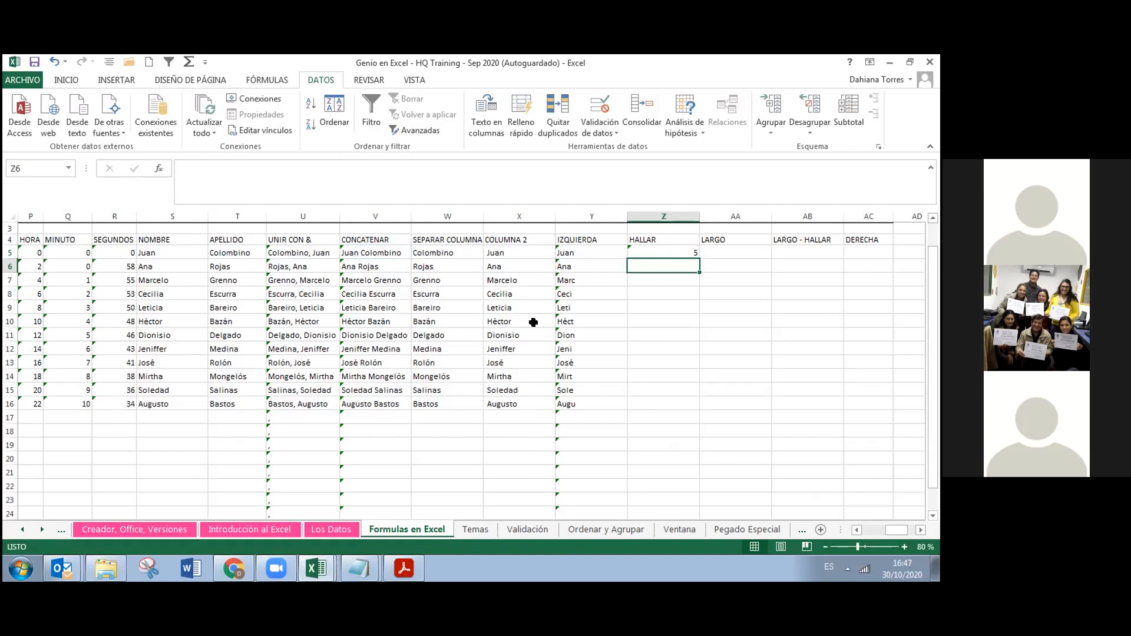
click(694, 254)
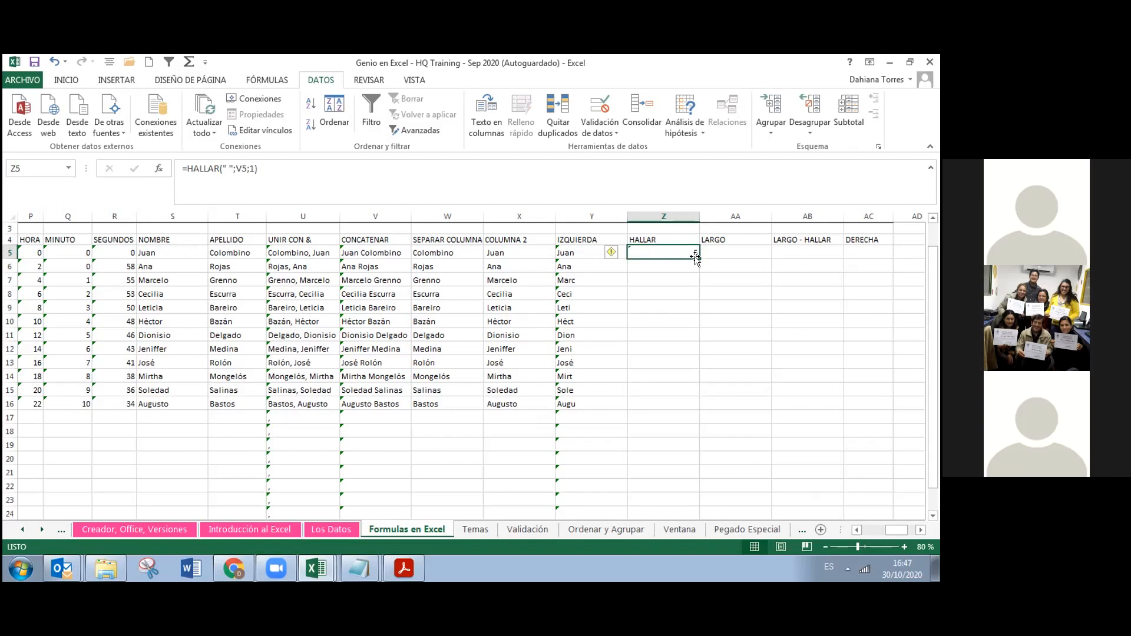
double_click(699, 260)
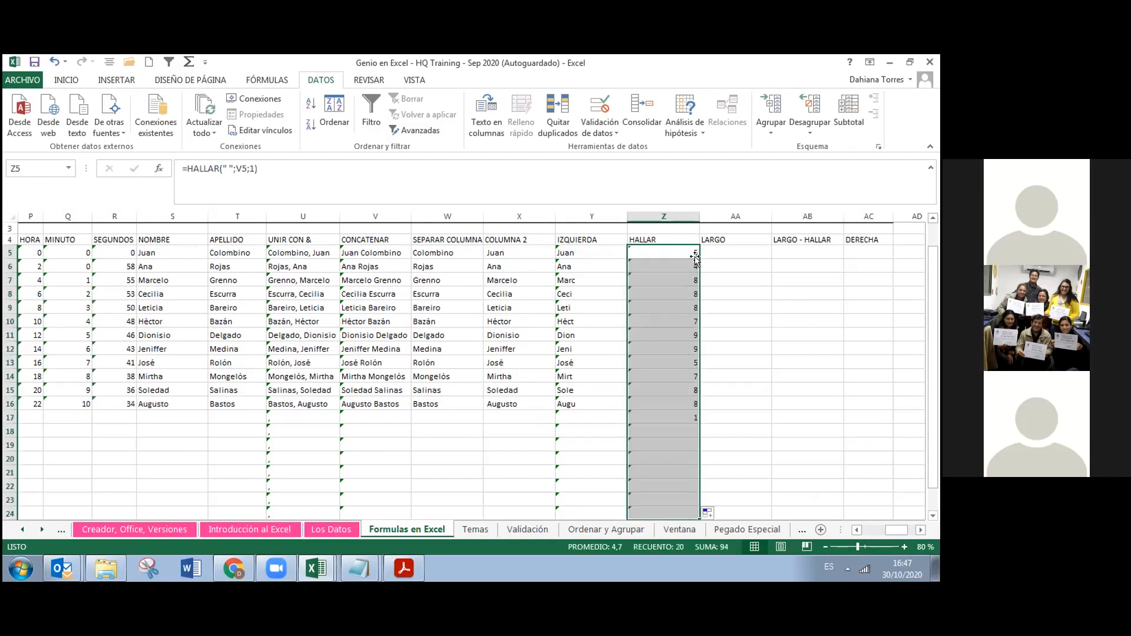
click(644, 399)
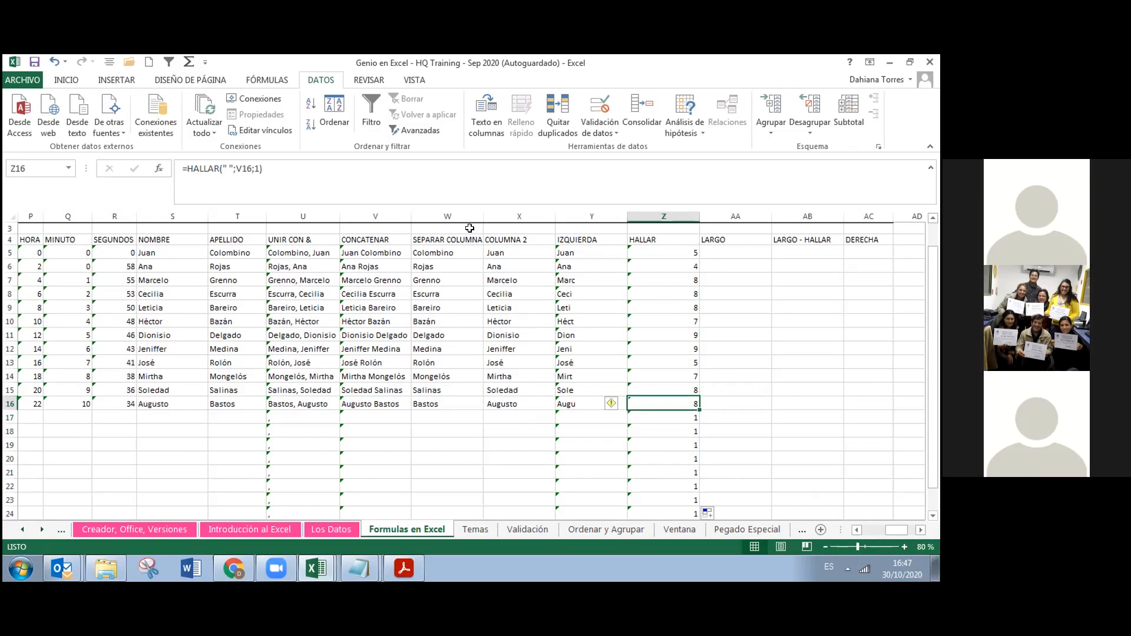
click(580, 247)
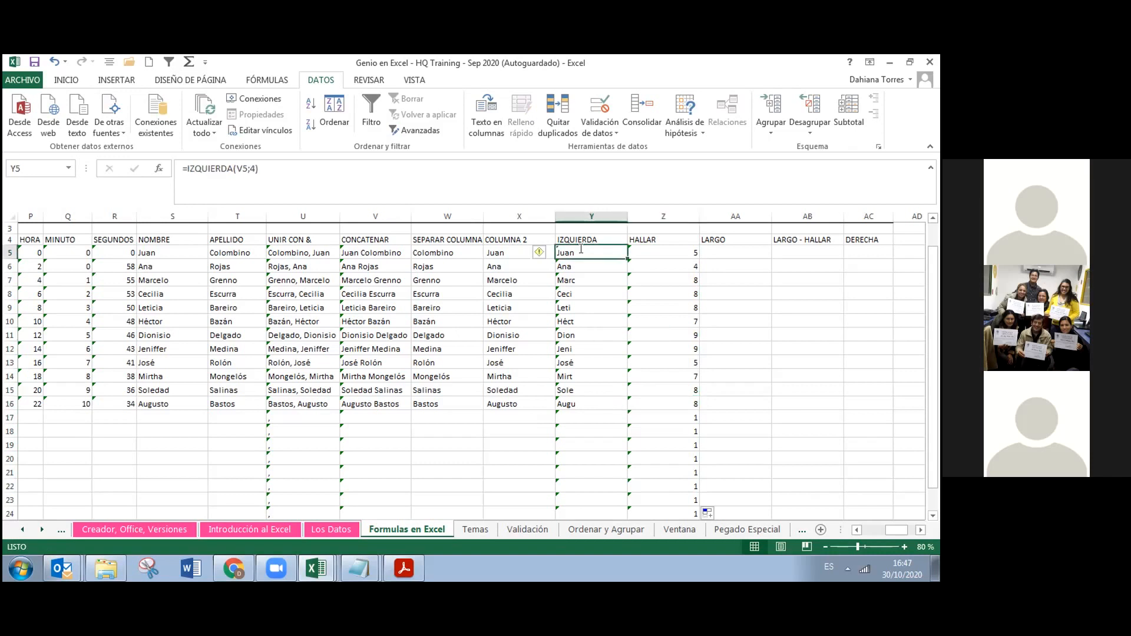
Change Y5 to =IZQUIERDA(V5;Z5-1) and fill it down the column for complete first names
double_click(581, 248)
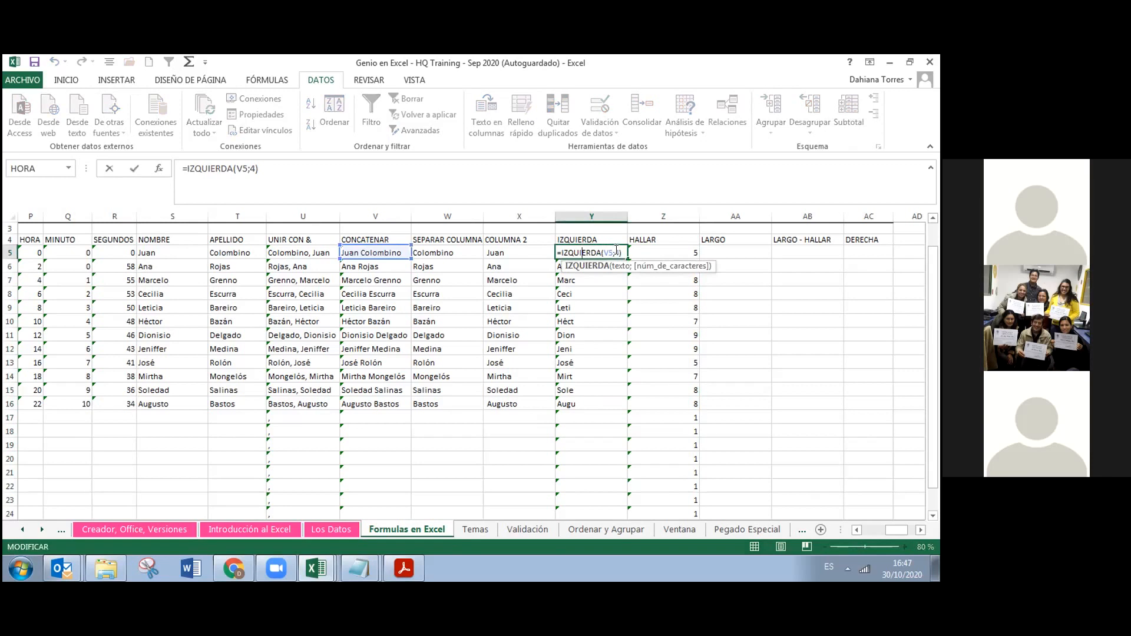
click(616, 249)
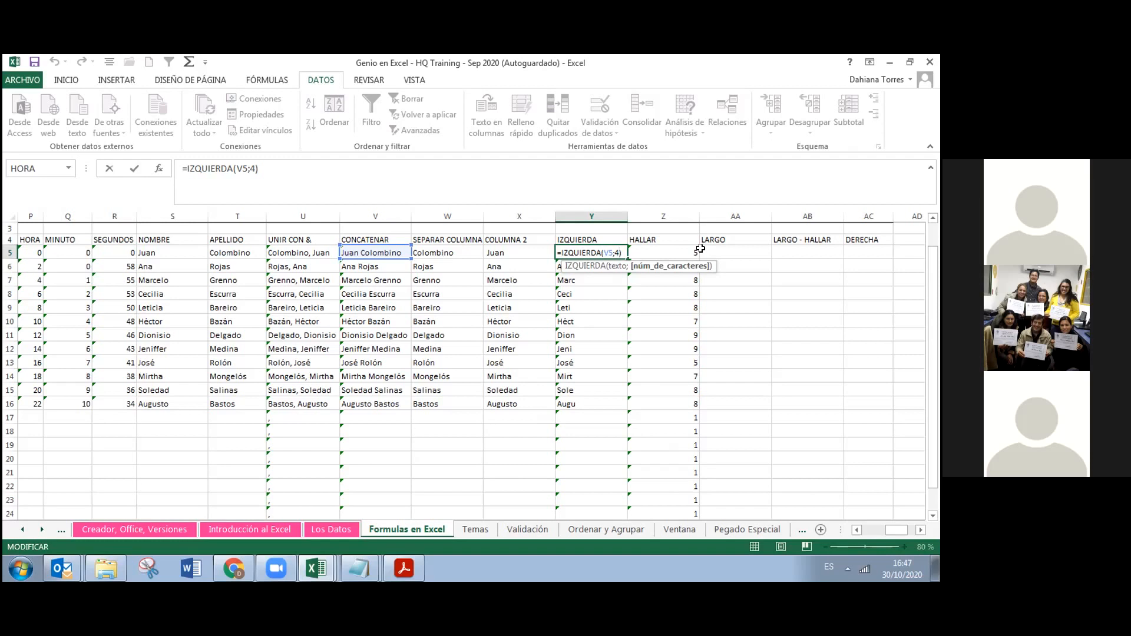
key(BackSpace)
click(687, 250)
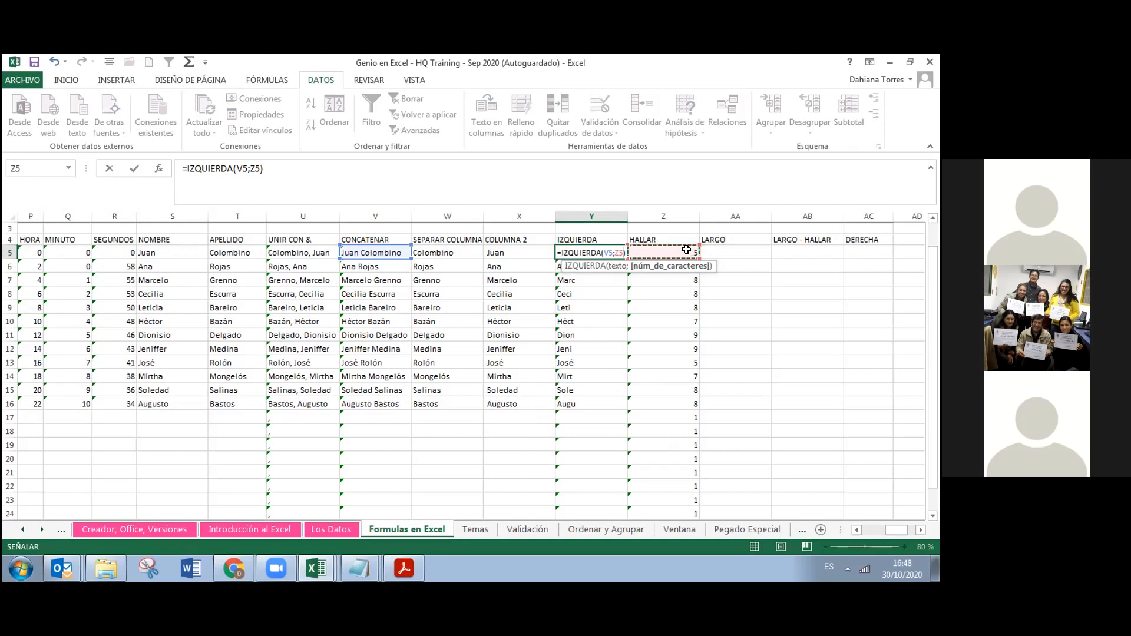
text(-)
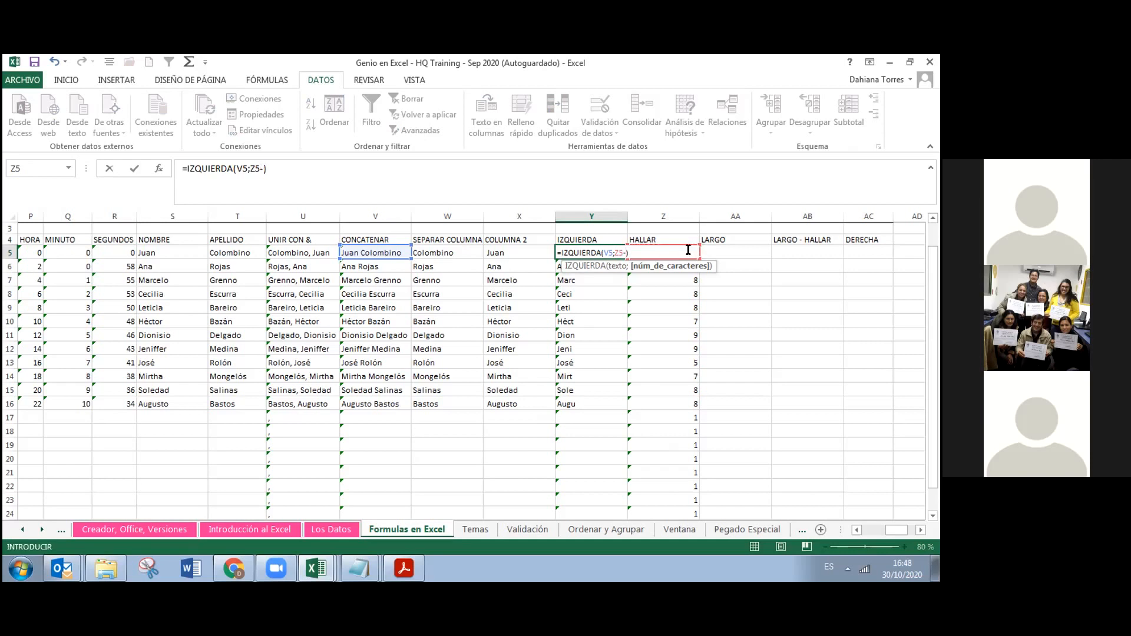
text(1)
key(Return)
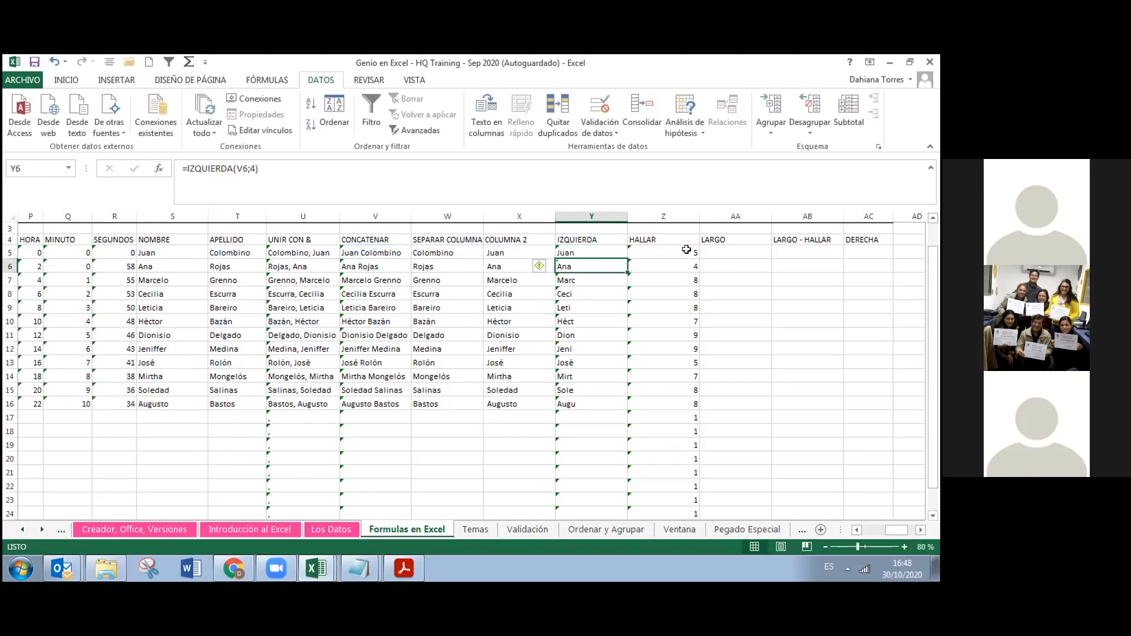
click(617, 252)
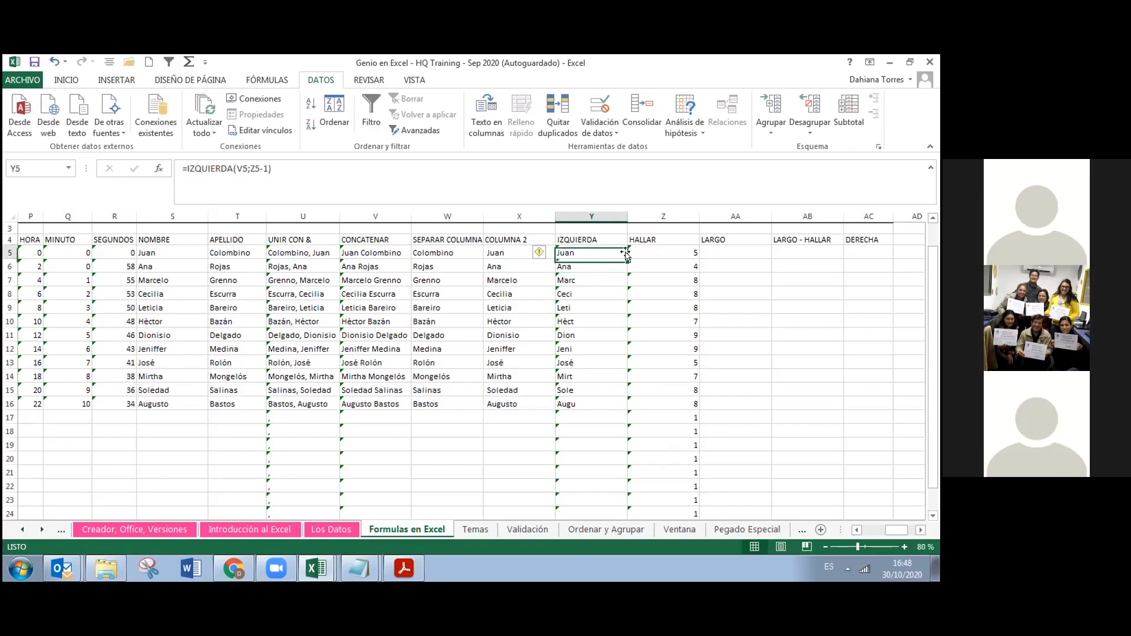
double_click(625, 255)
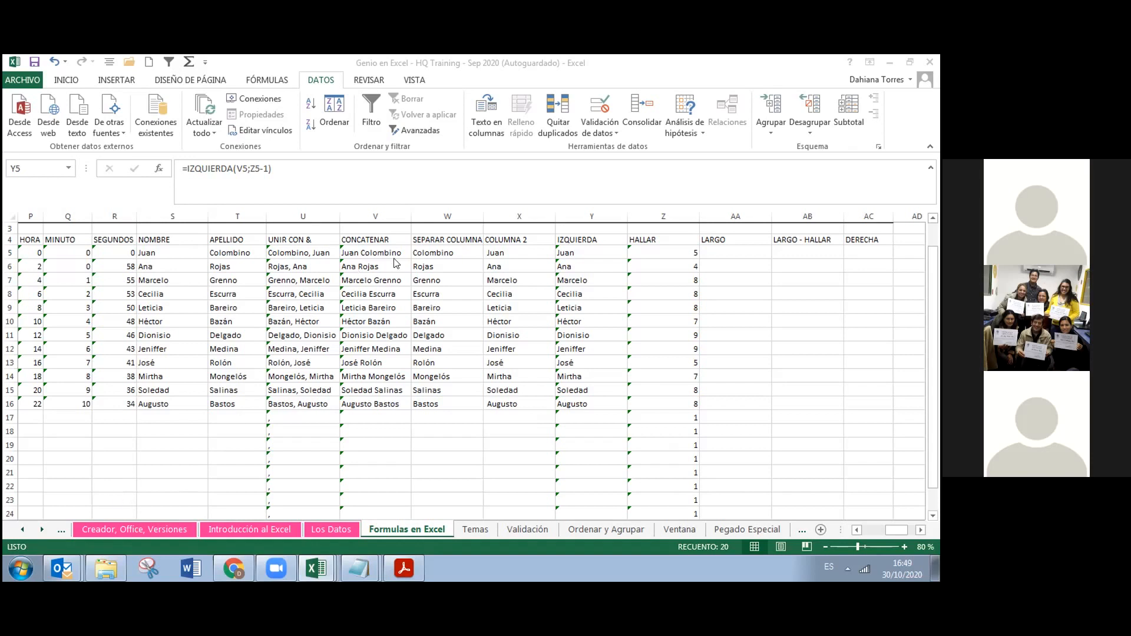
Copy the DERECHA header from AC4 over the LARGO header in AA4
click(855, 246)
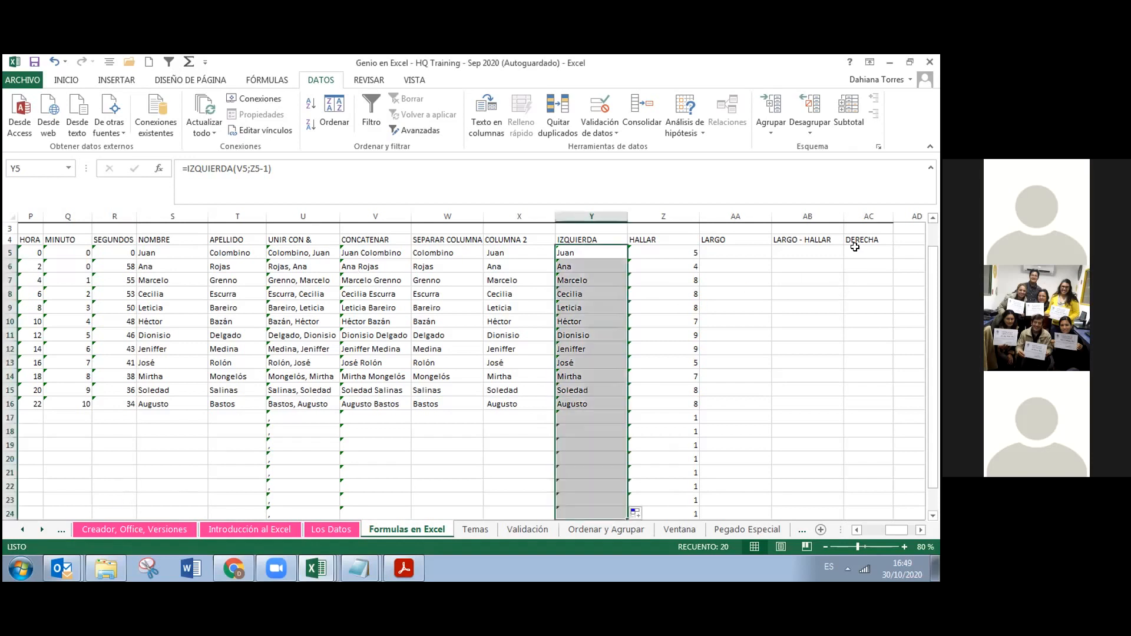
click(855, 240)
key(ctrl+c)
click(714, 238)
key(ctrl+v)
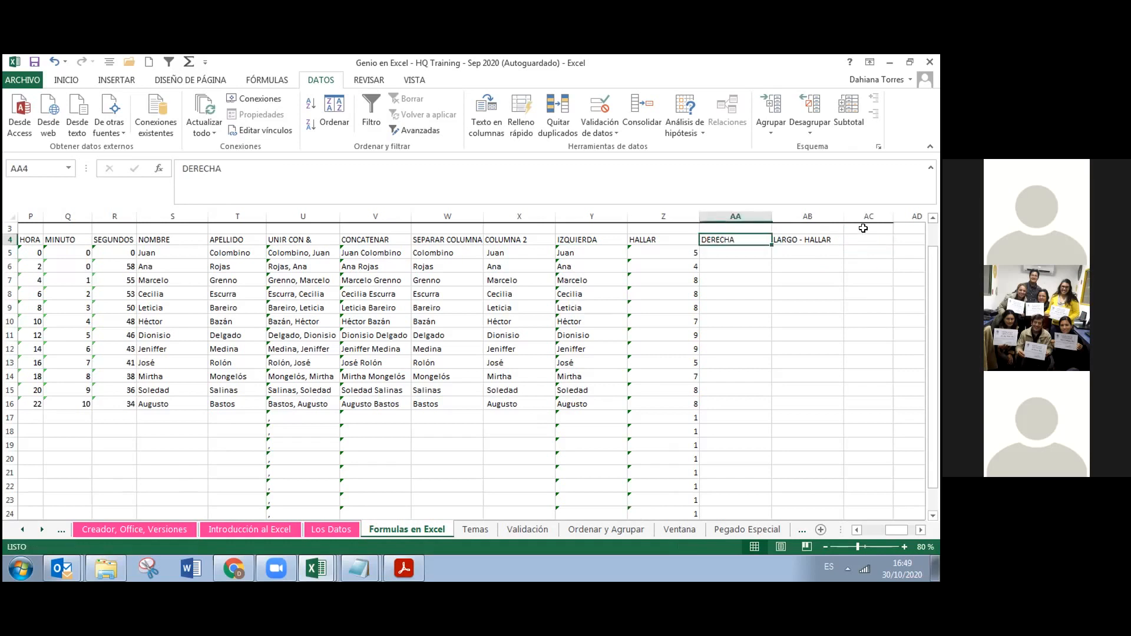
Label AC4 'LARGO - HALLAR' and autofit column AC to its width
click(858, 236)
text(LARGO)
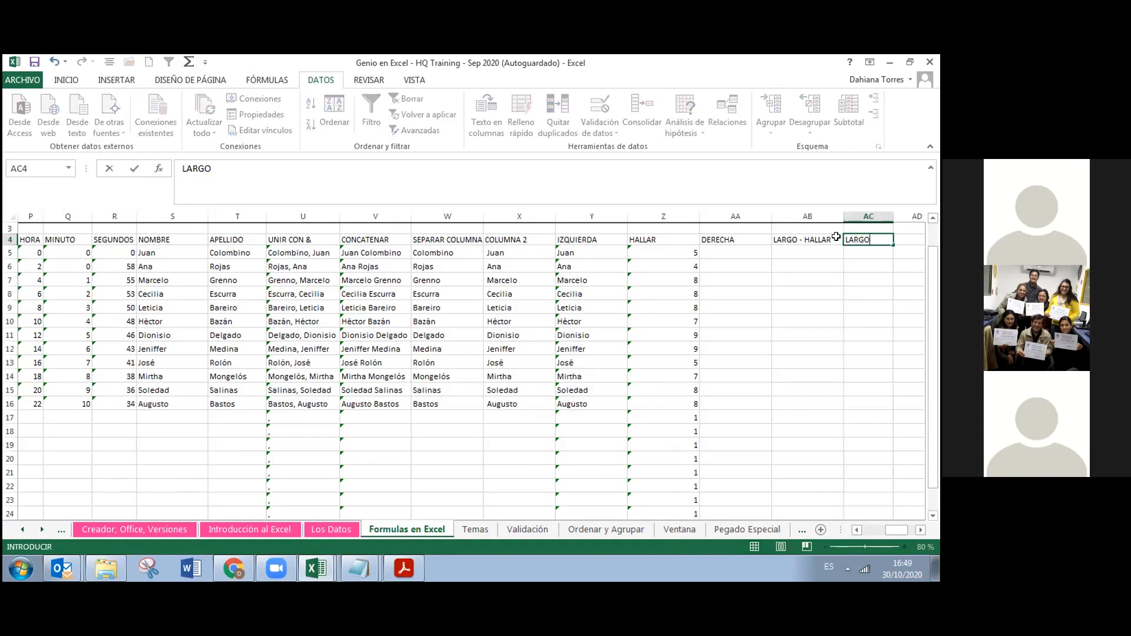
key(BackSpace)
key(BackSpace)
key(BackSpace)
text(RGO - HALLAR)
click(888, 215)
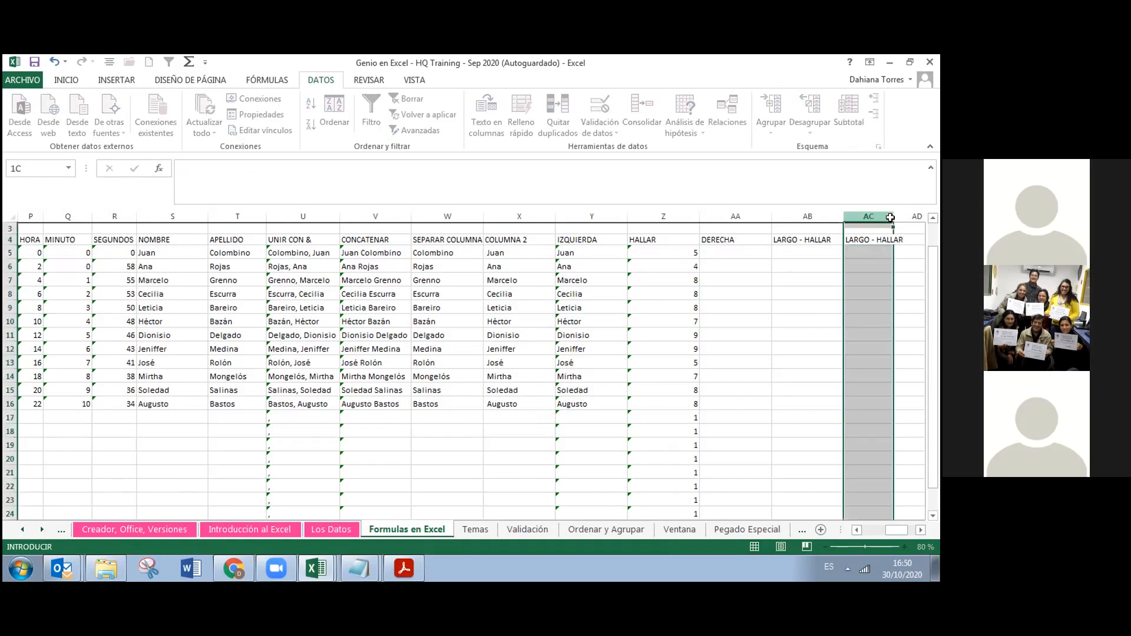
double_click(893, 216)
Trim the AB4 header down to just 'LARGO'
click(830, 239)
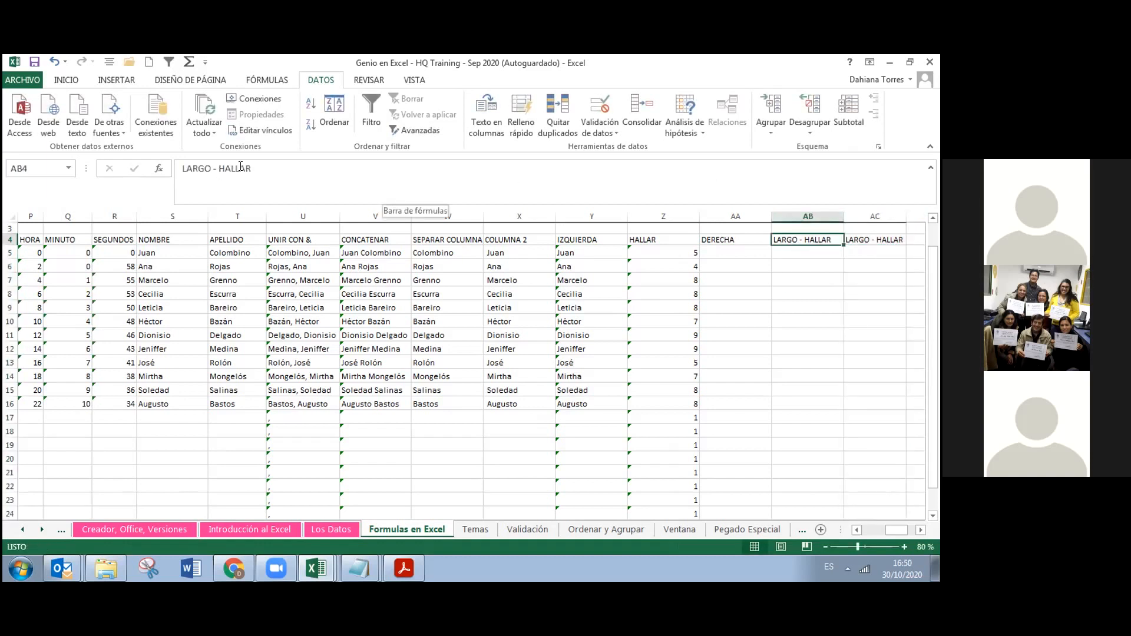
drag(213, 168, 252, 167)
key(BackSpace)
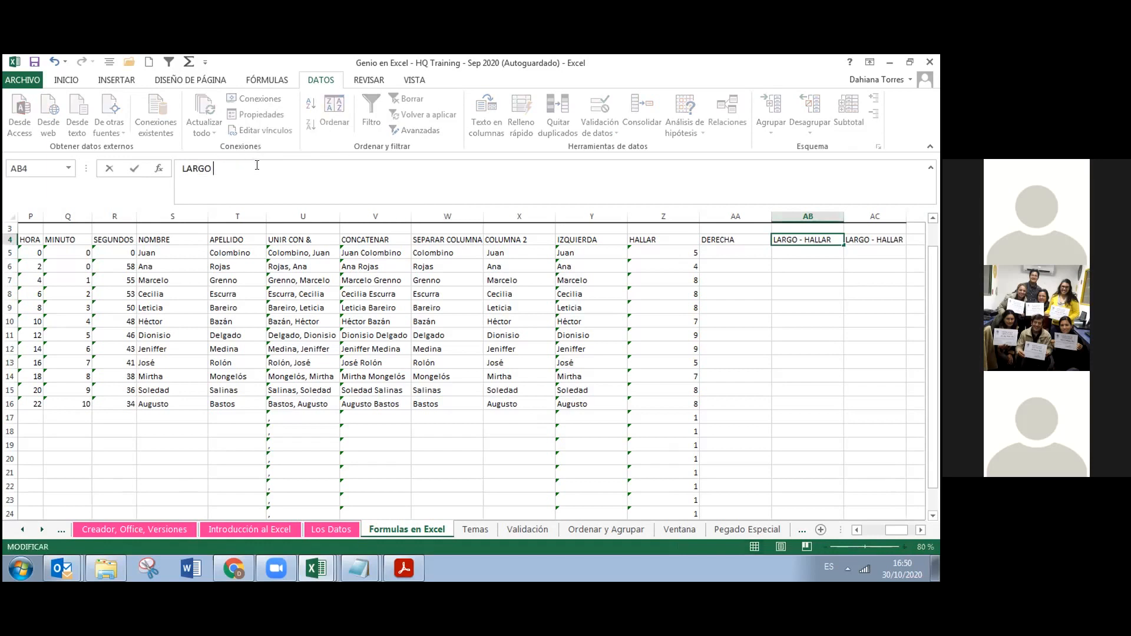
click(786, 254)
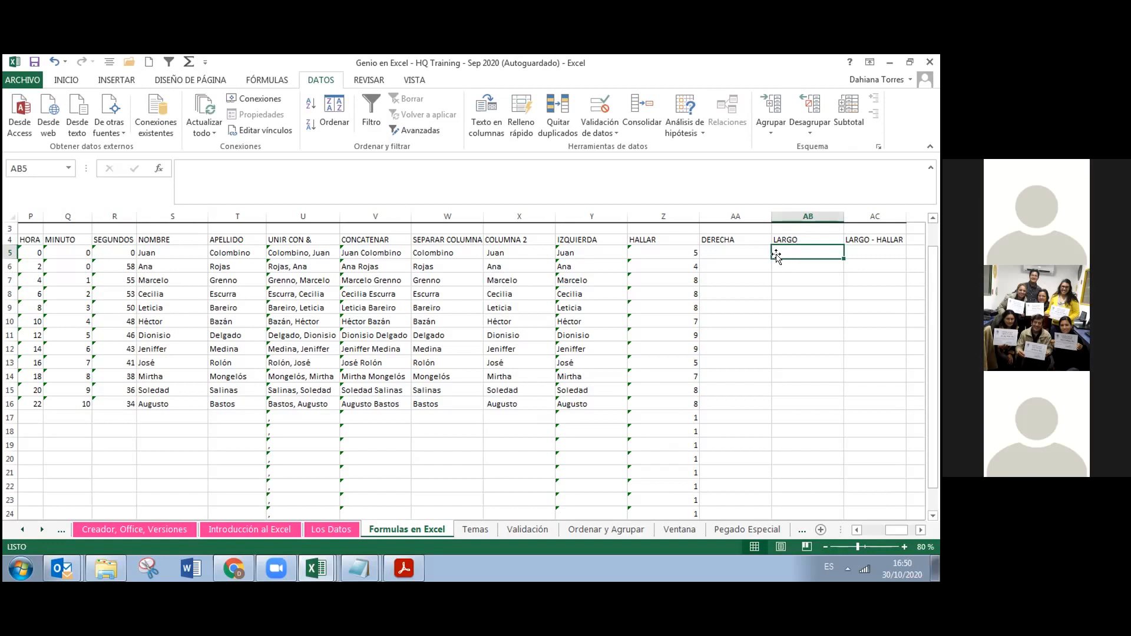
click(743, 253)
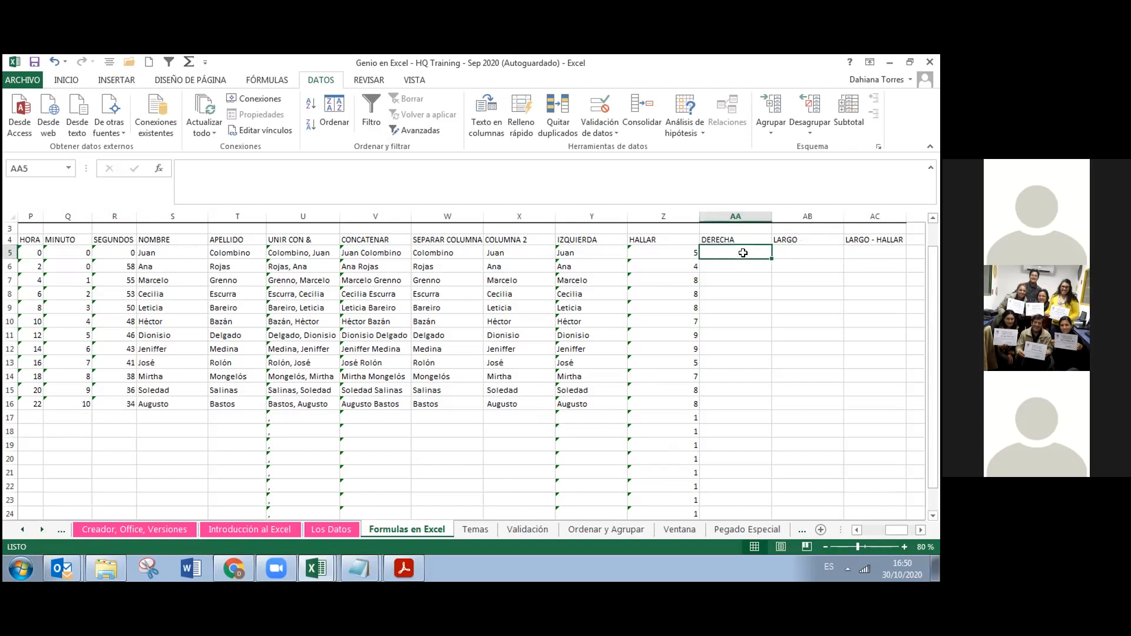
text(=)
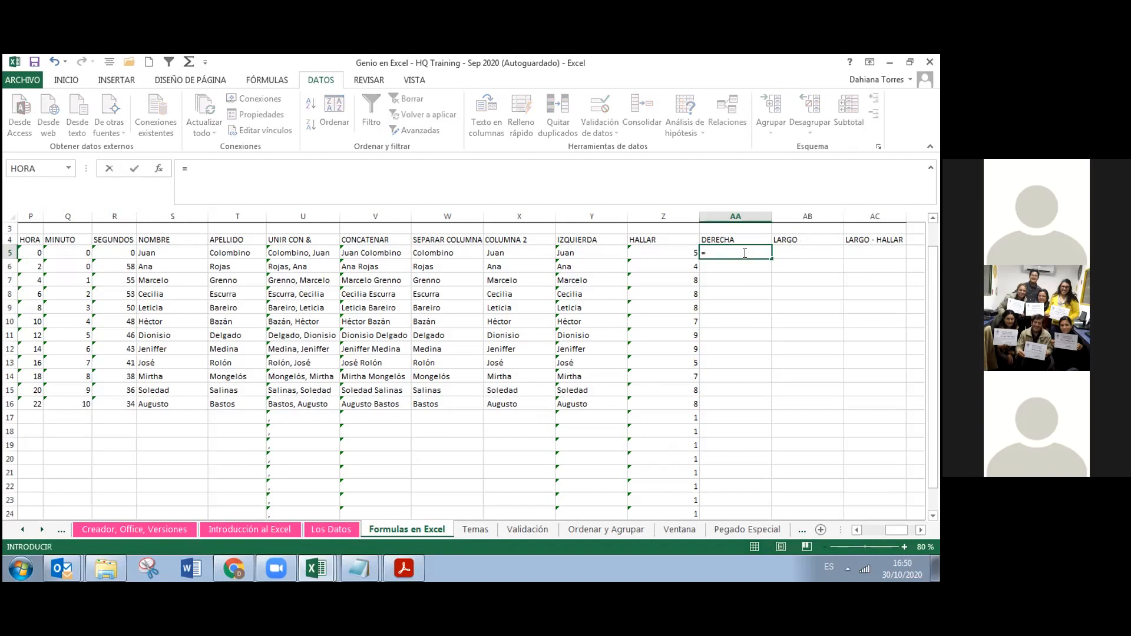
text(DERE)
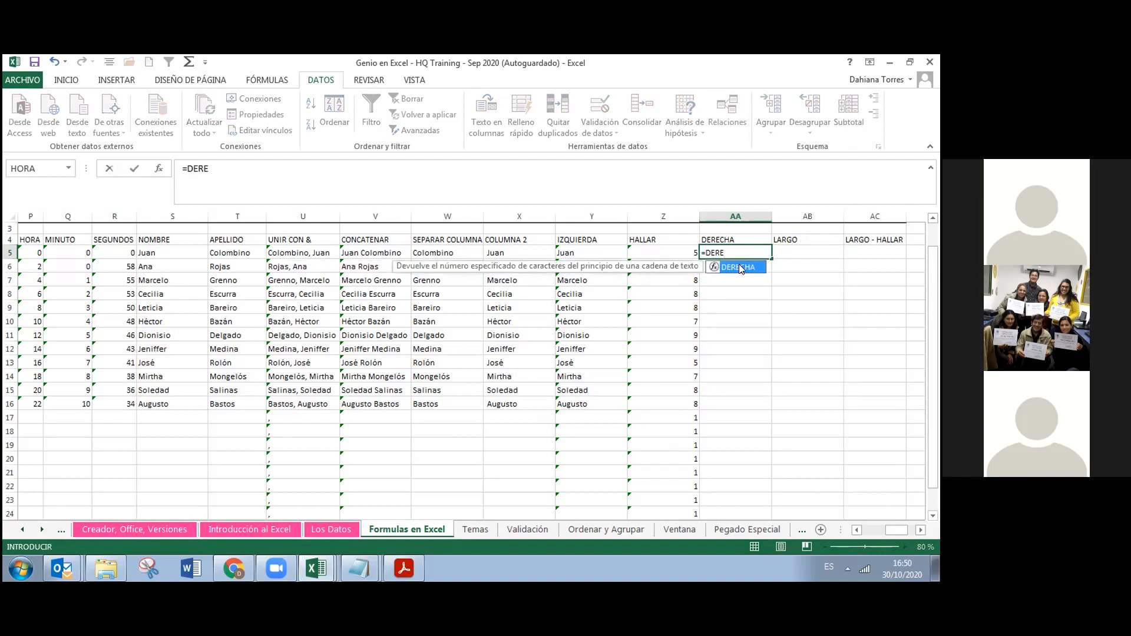
double_click(739, 267)
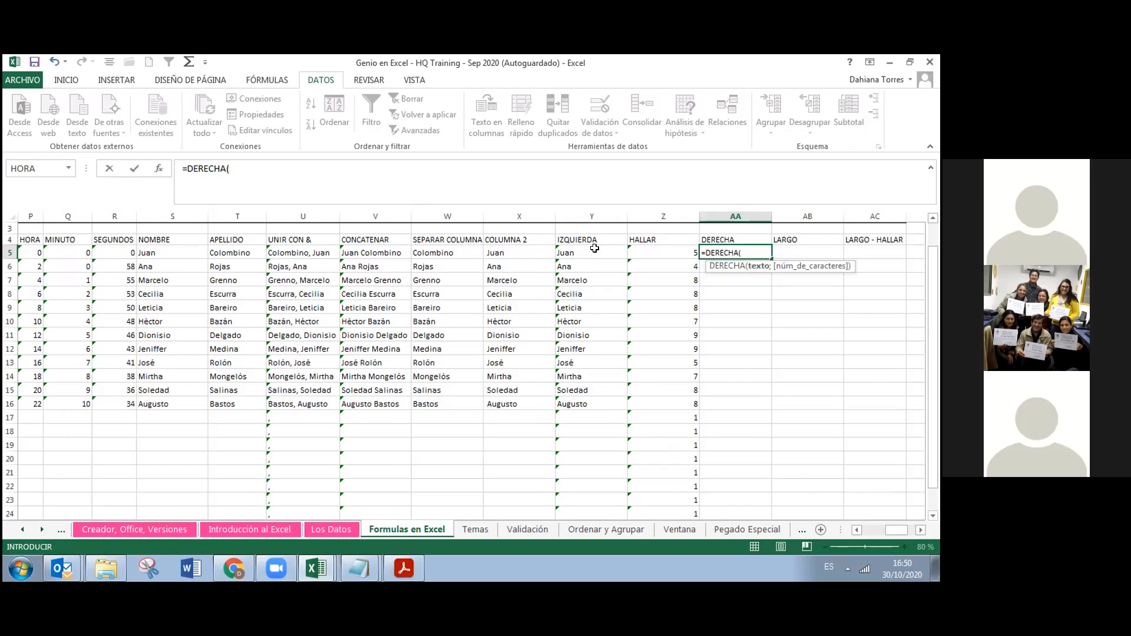
click(382, 248)
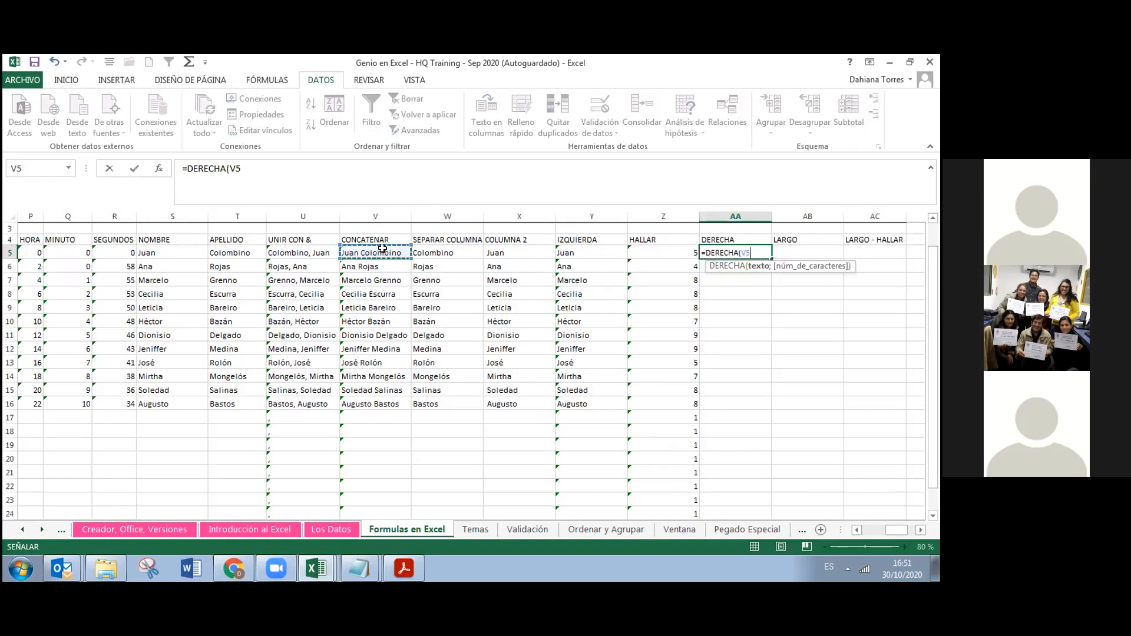
text(;)
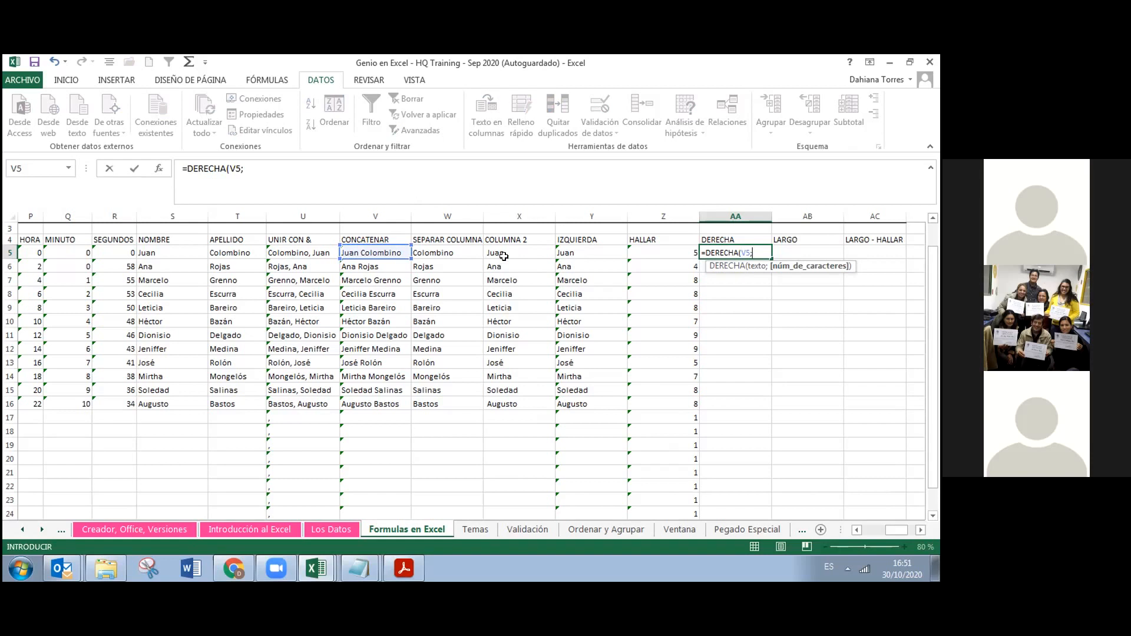
text(9)
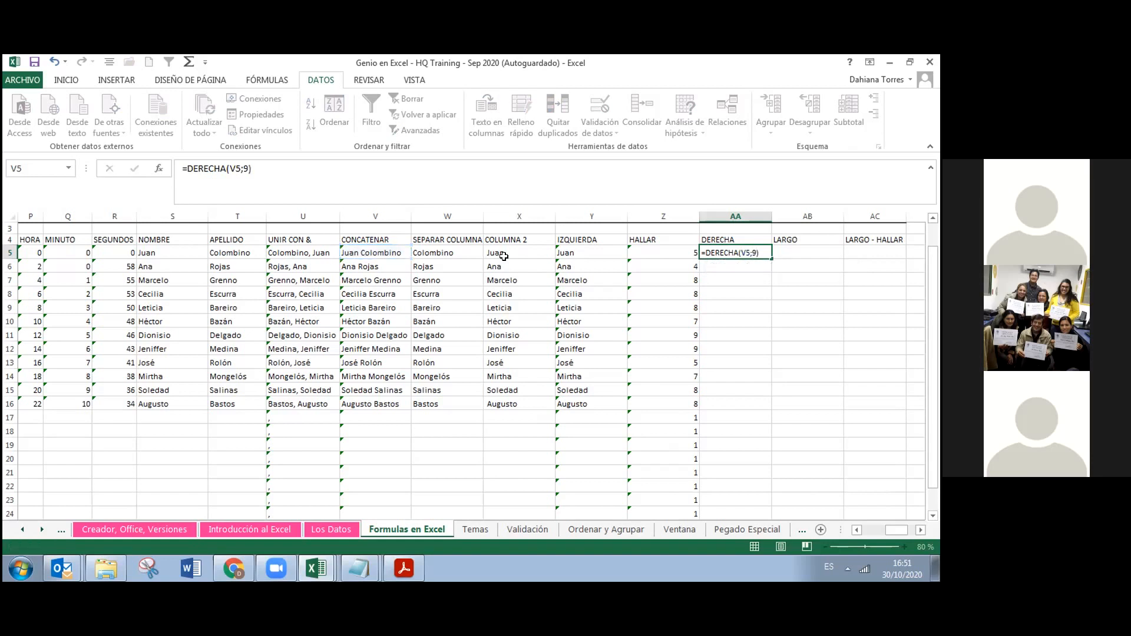
key(Return)
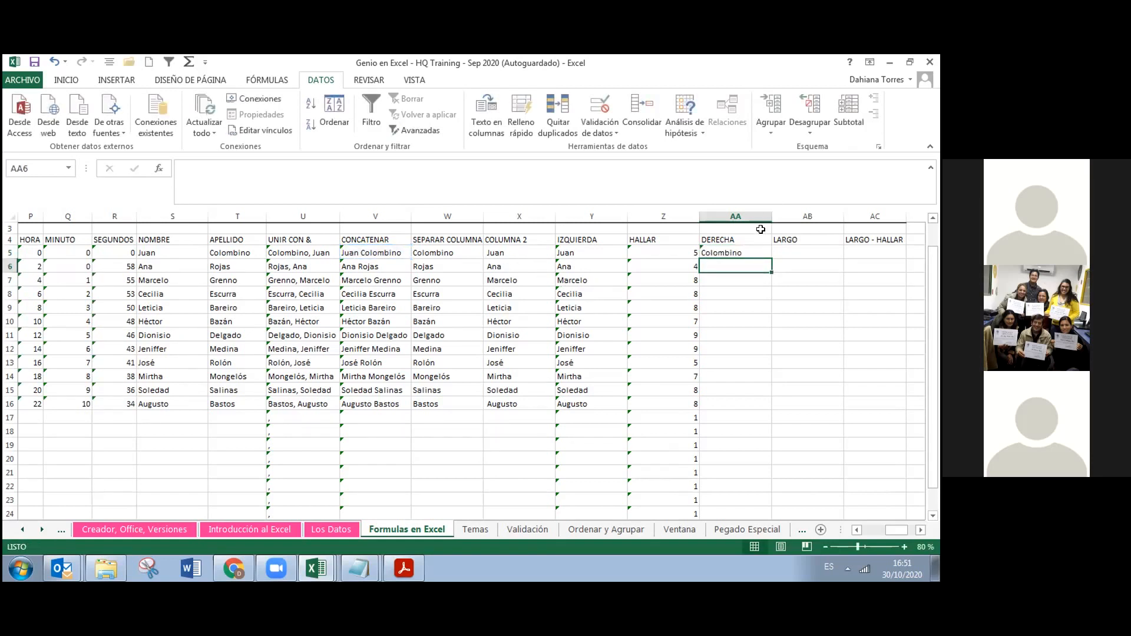
Fill the DERECHA formula down, then enter =LARGO(V5) in AB5 and copy it to AB16
click(748, 252)
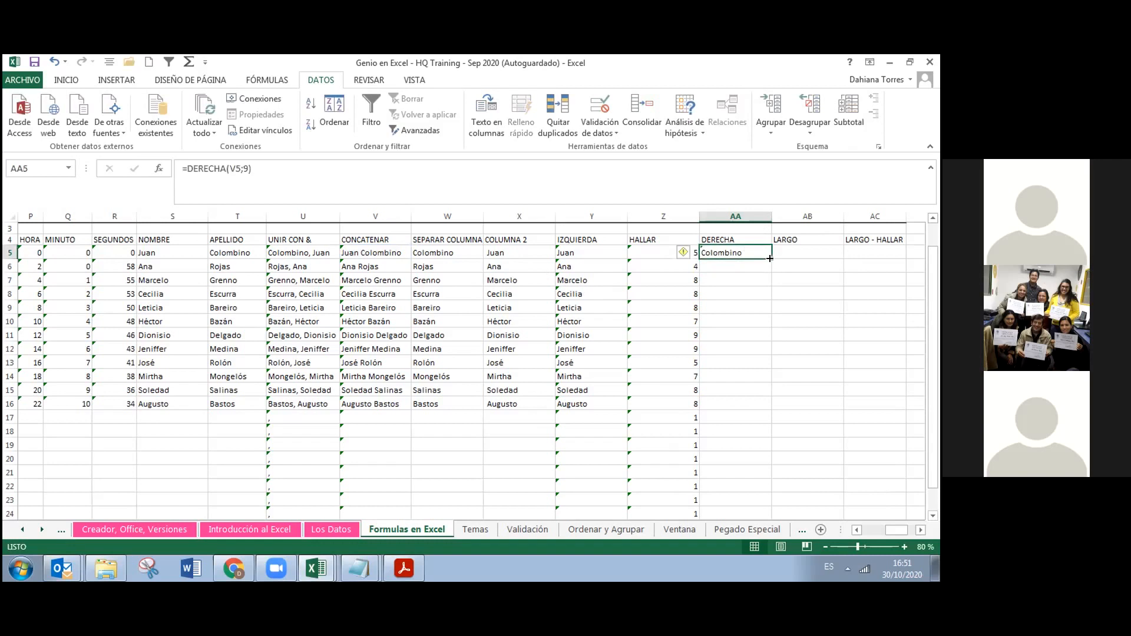
double_click(770, 258)
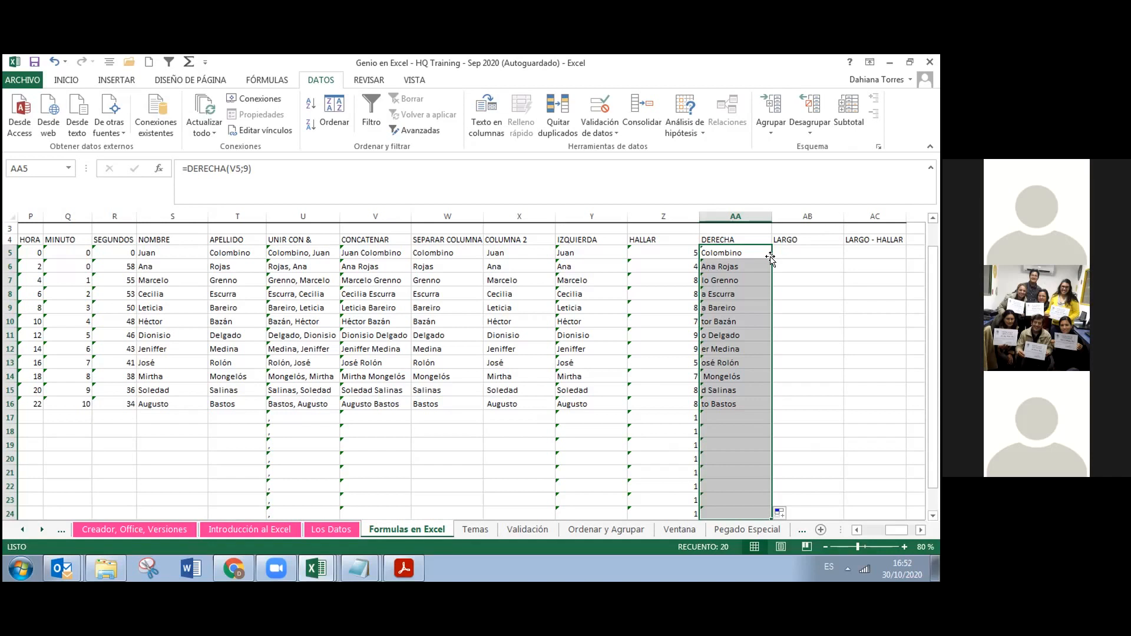
click(790, 247)
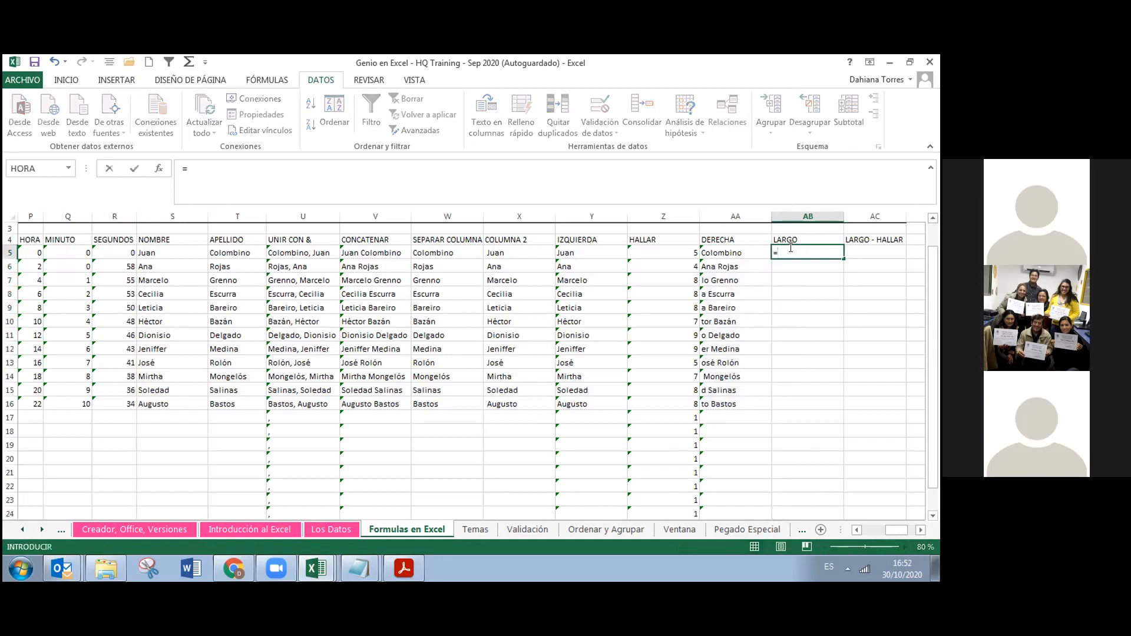
text(LARGO)
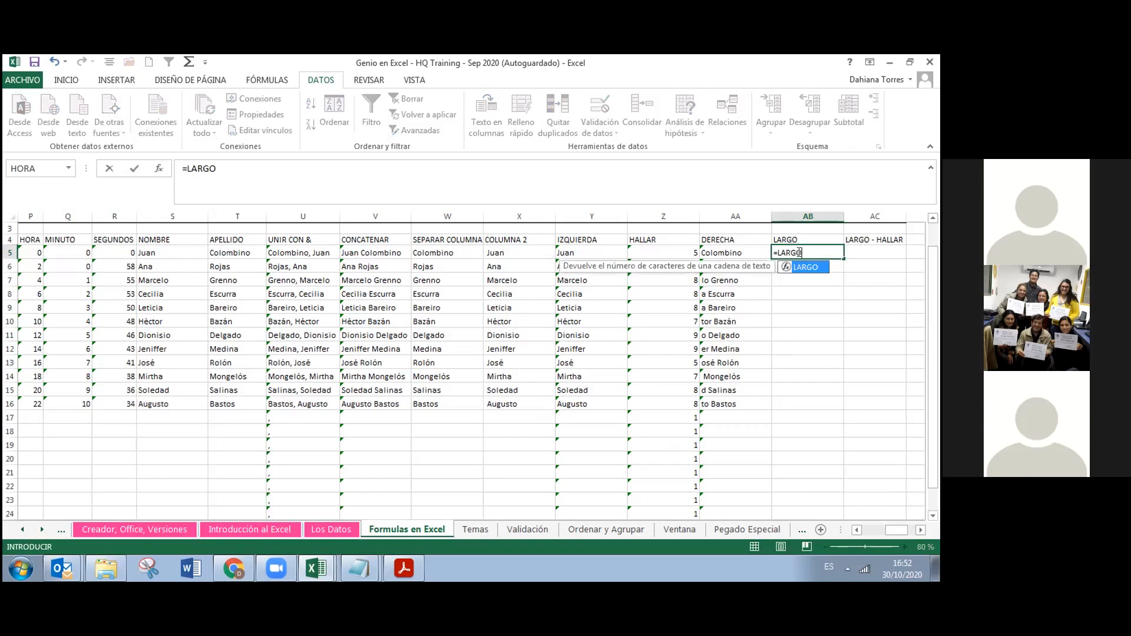
double_click(810, 267)
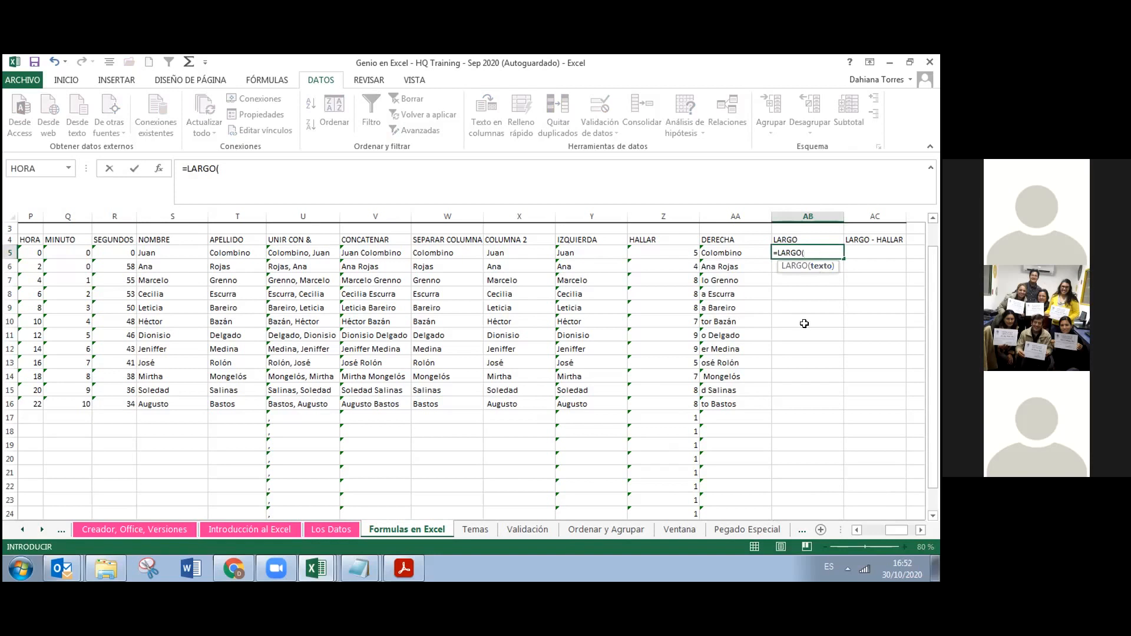
click(383, 250)
key(Return)
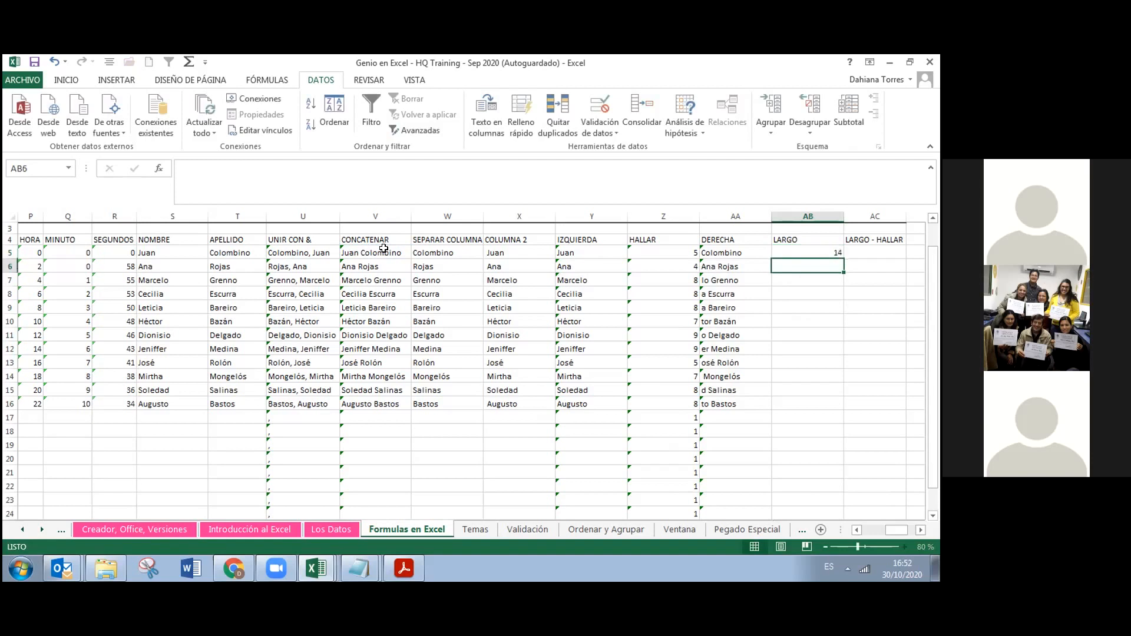
click(818, 253)
drag(843, 256, 840, 407)
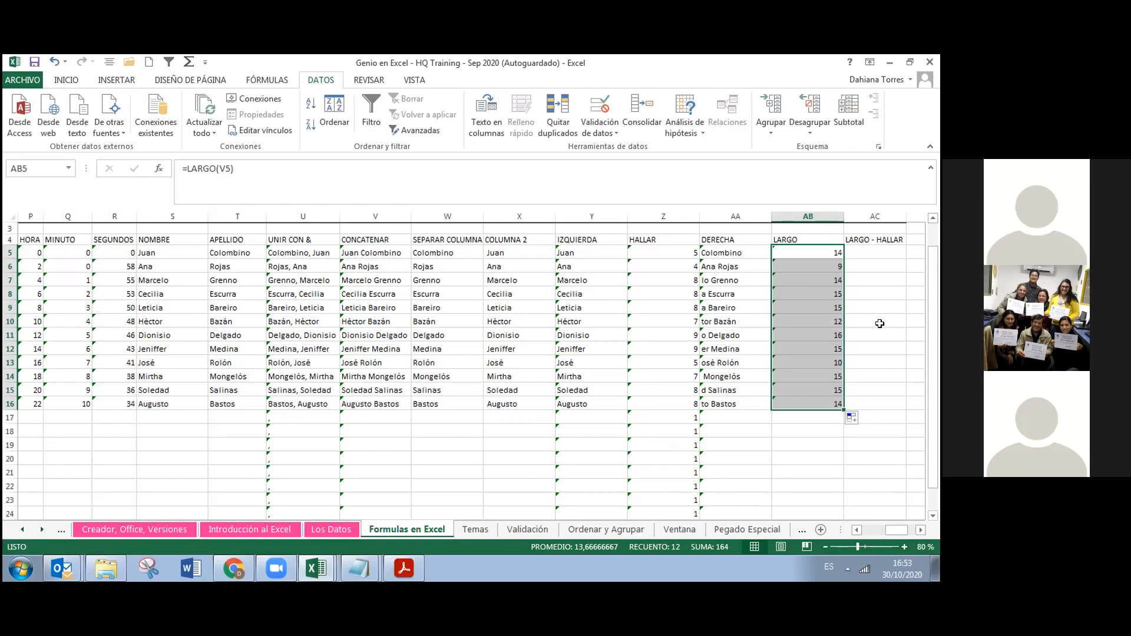
Enter the formula =AB5-Z5 in cell AC5
click(870, 249)
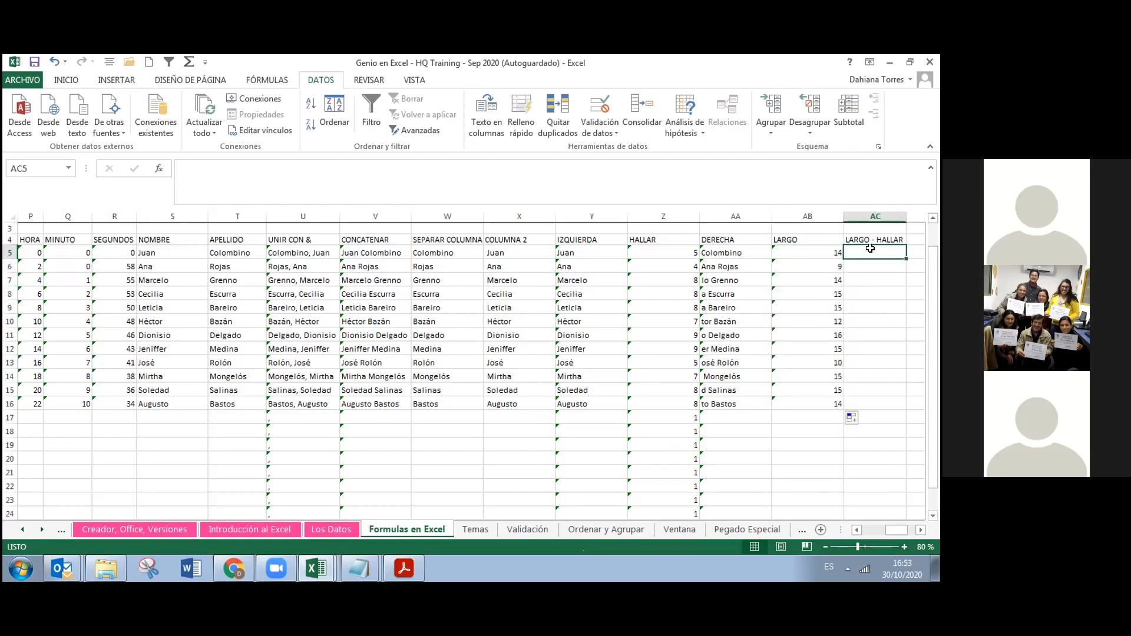
text(=)
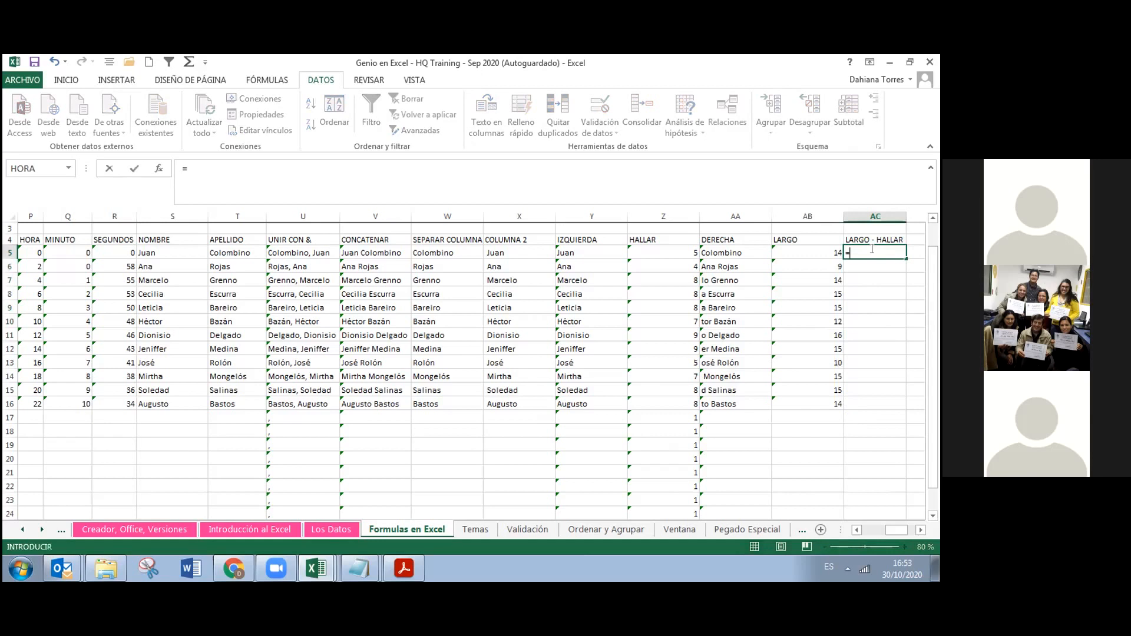
click(809, 250)
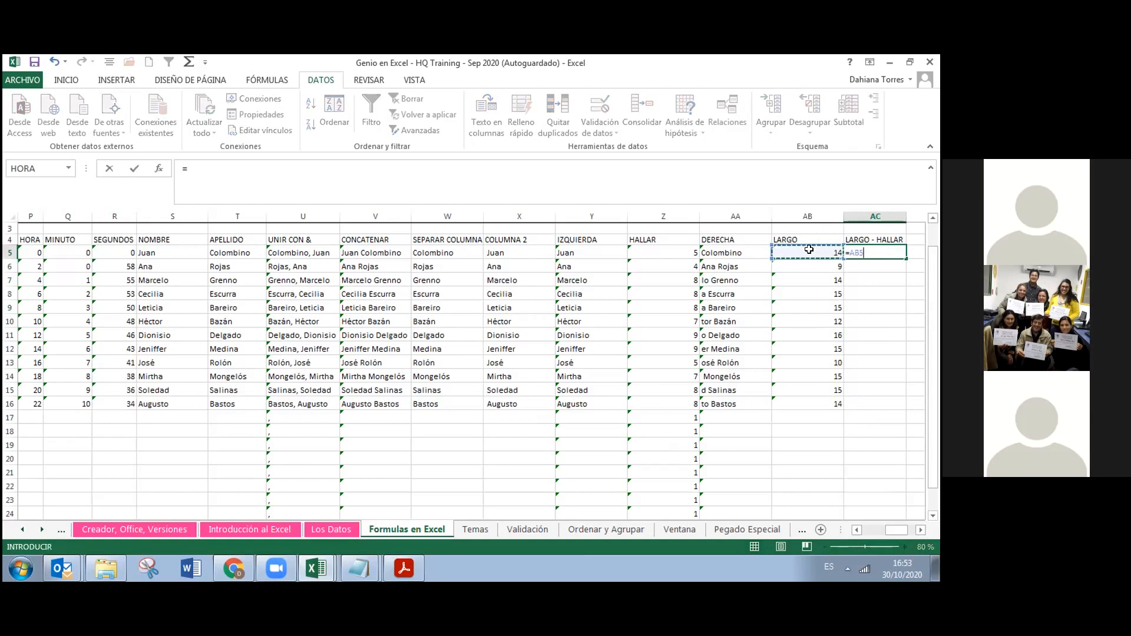
text(-)
click(689, 248)
key(Return)
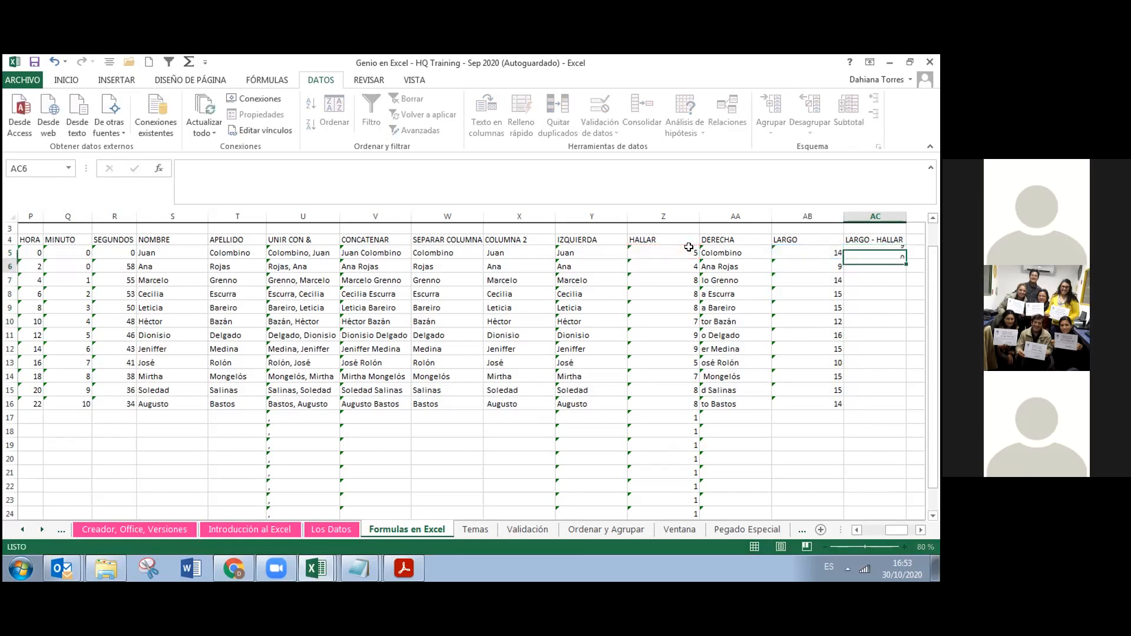
Fill the AC5 subtraction down to row 16, giving values from 9 down to 6
click(896, 251)
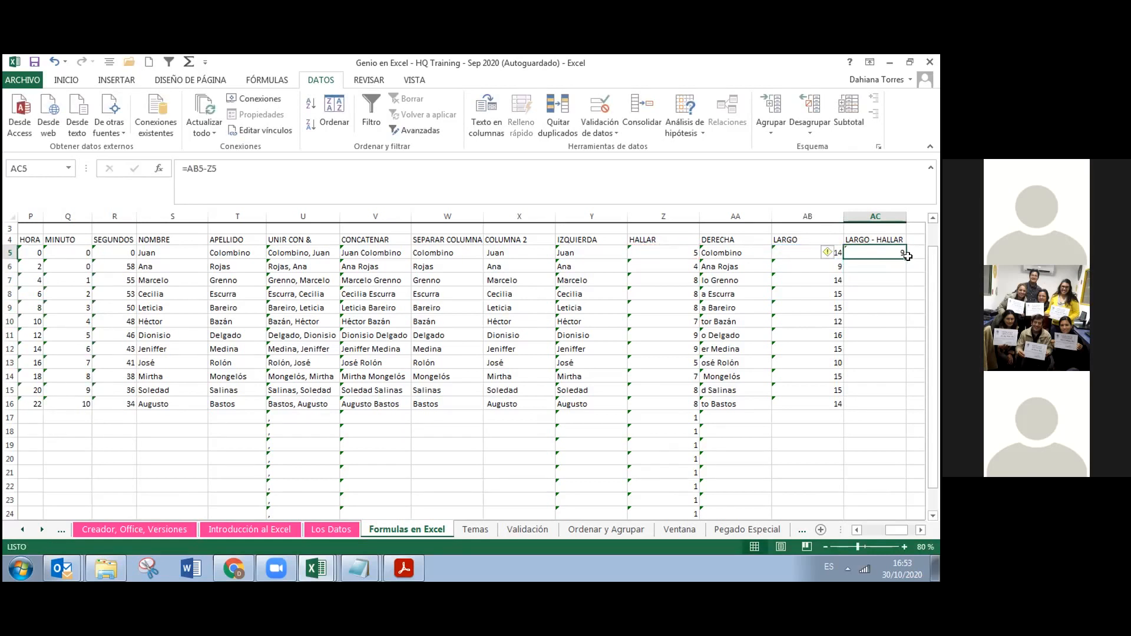
double_click(905, 258)
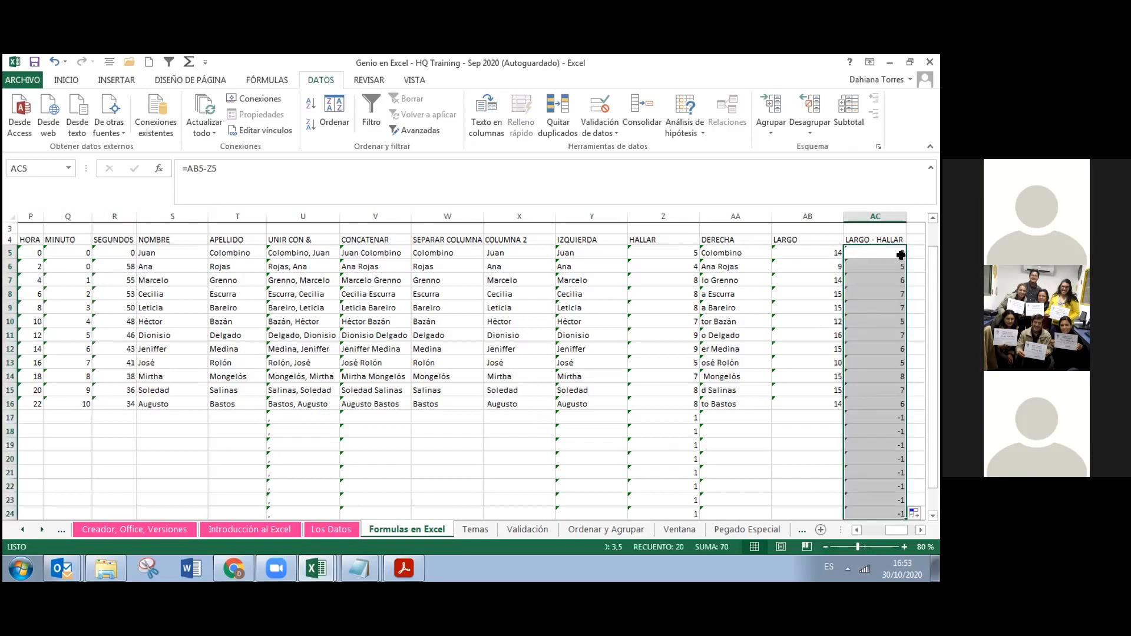
key(ctrl+z)
drag(906, 258, 899, 405)
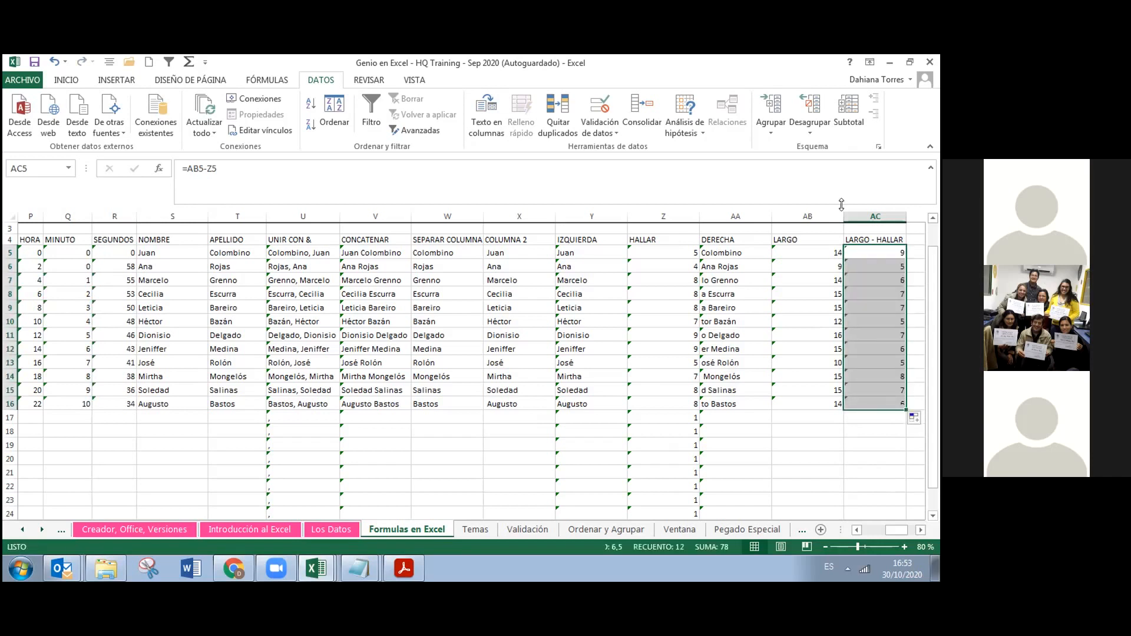
click(848, 248)
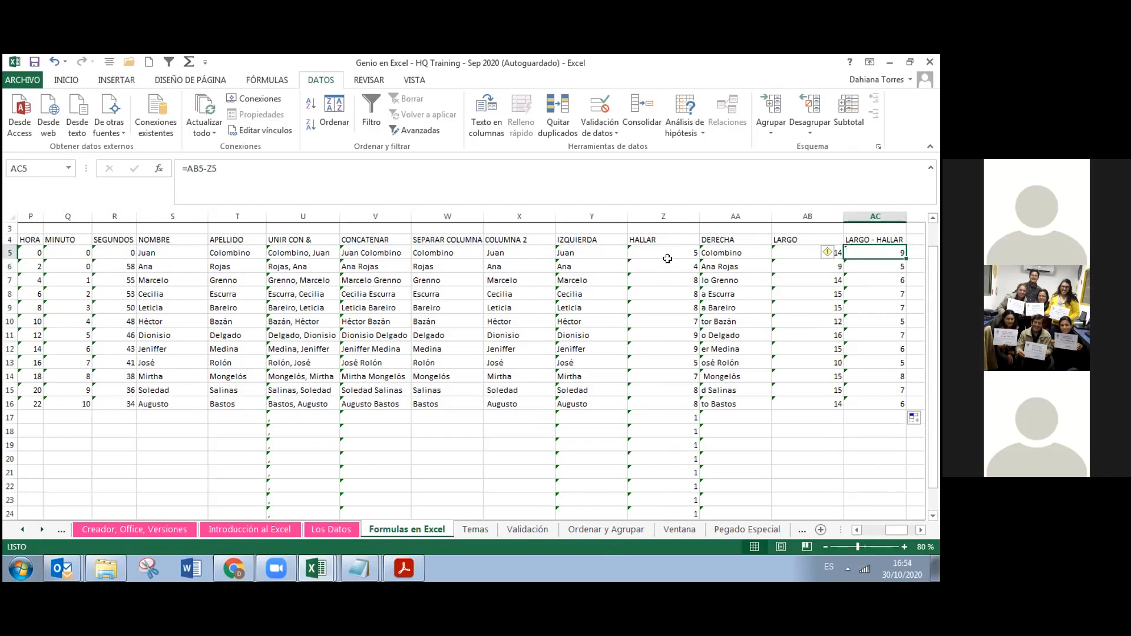
click(708, 249)
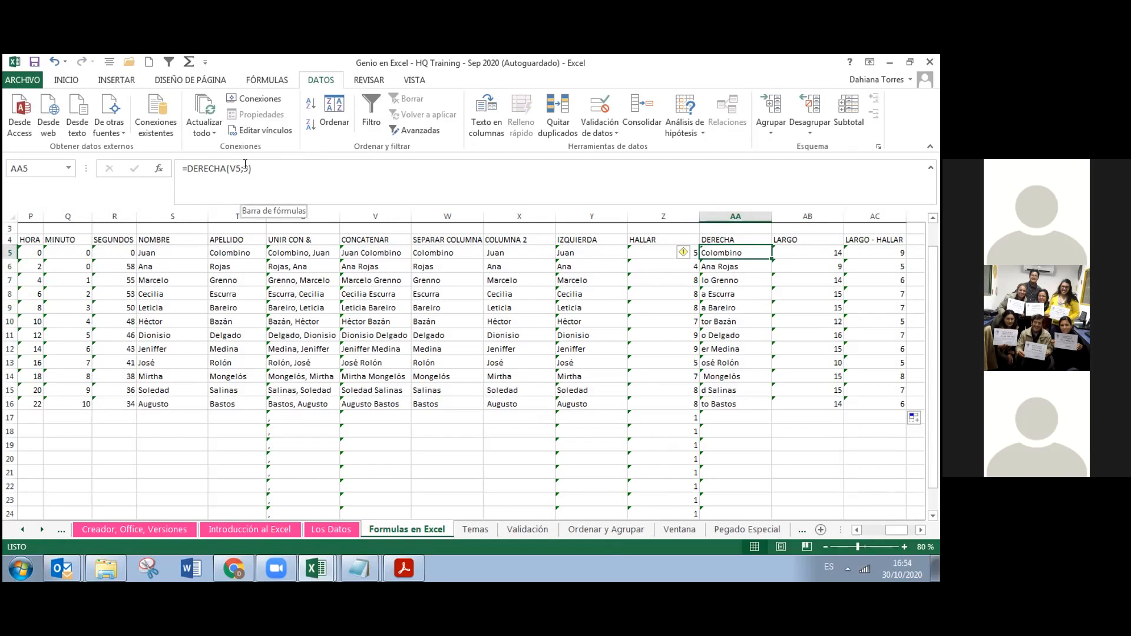
click(245, 164)
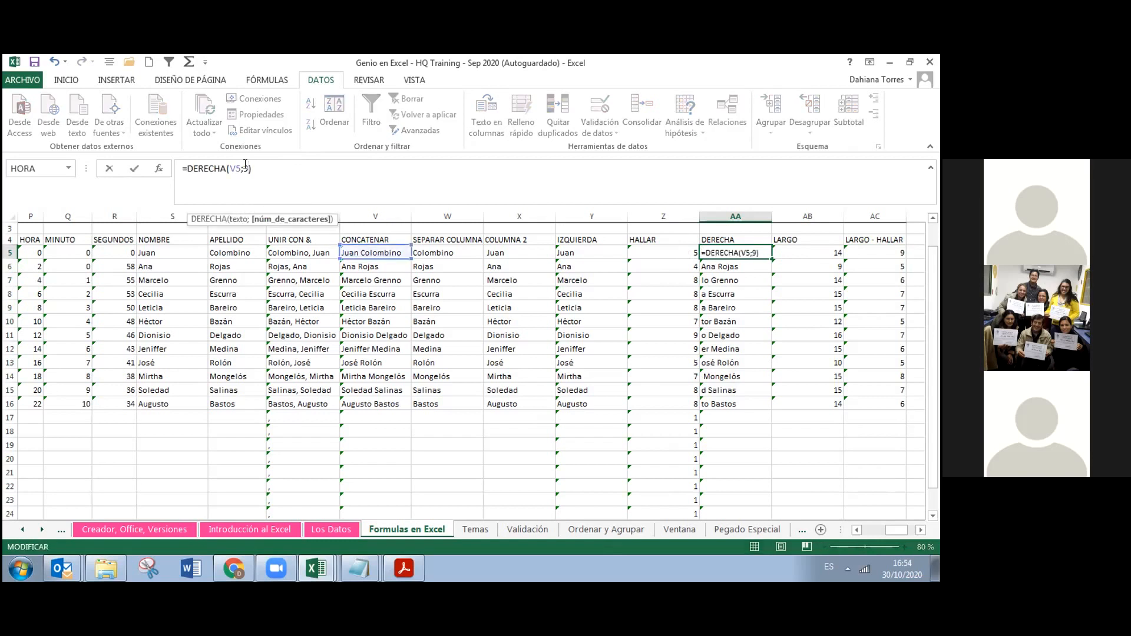
click(251, 168)
key(BackSpace)
key(BackSpace)
click(874, 251)
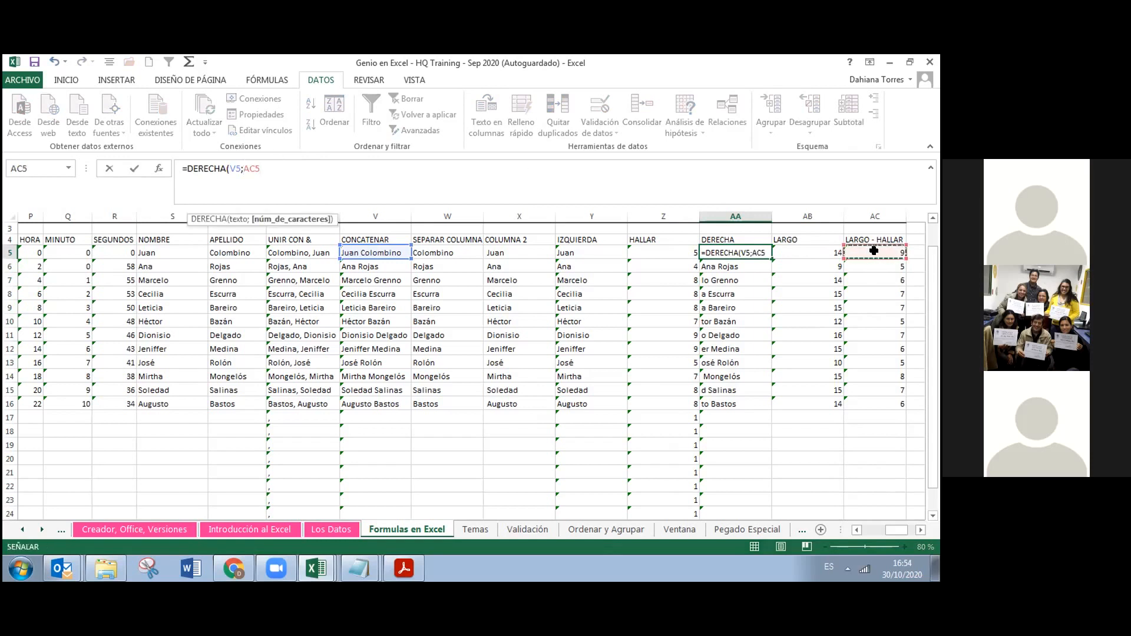
key(Return)
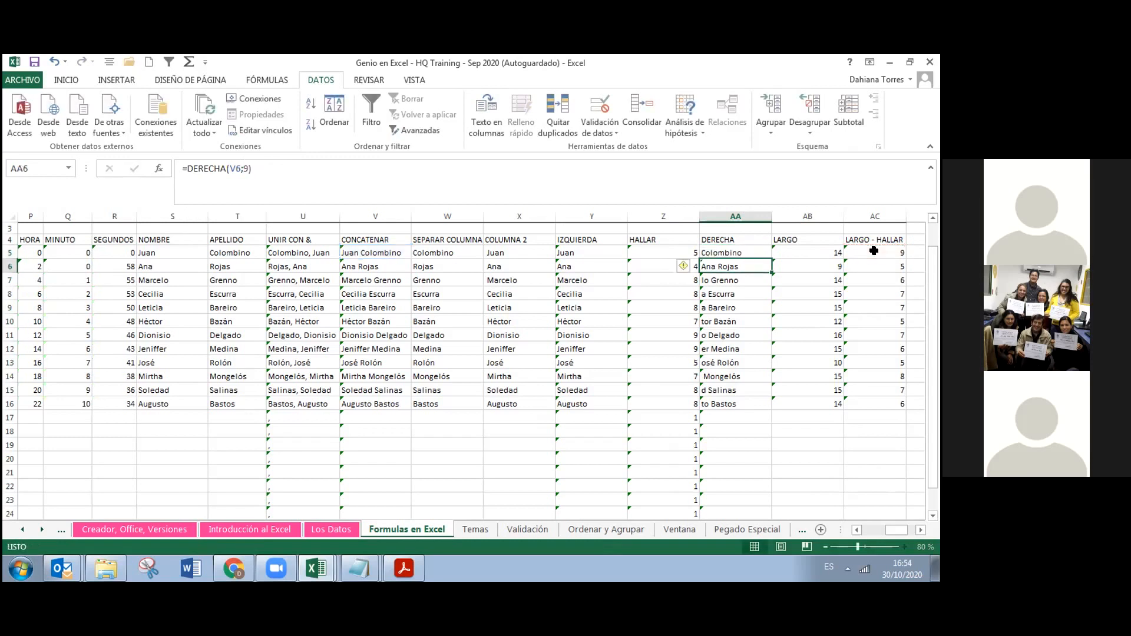
click(760, 252)
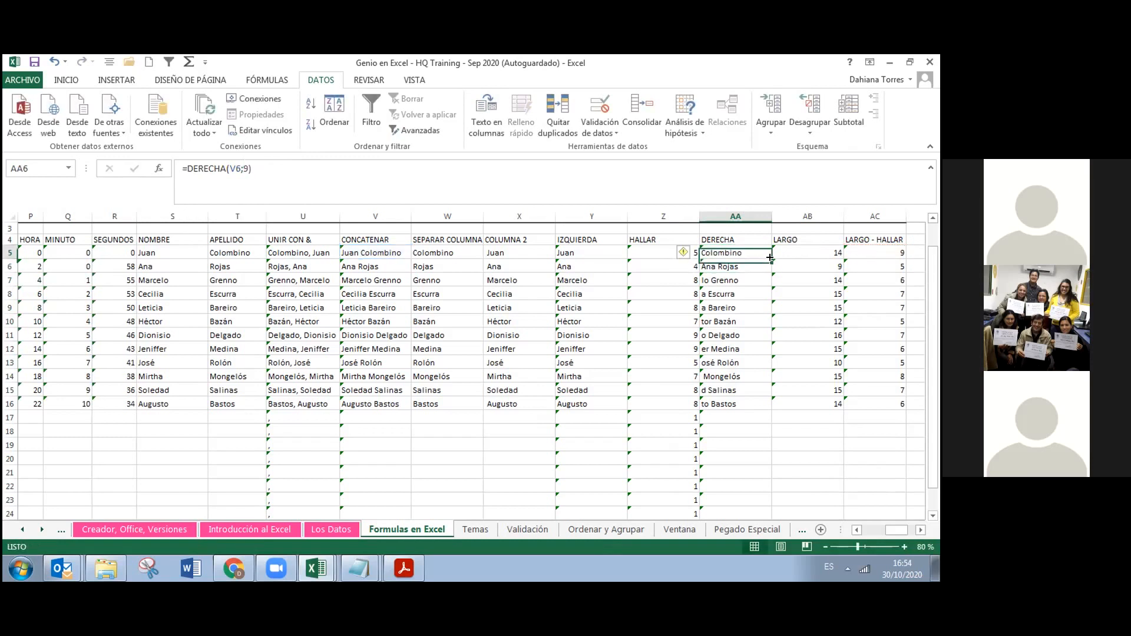
double_click(771, 257)
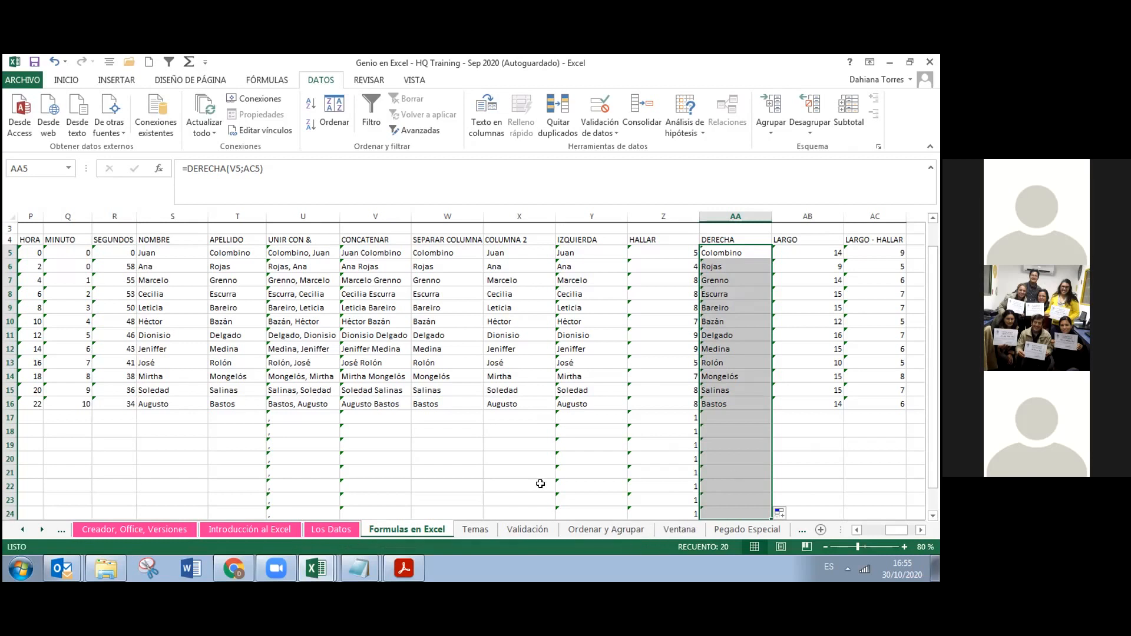
drag(932, 281, 932, 314)
drag(937, 354, 936, 334)
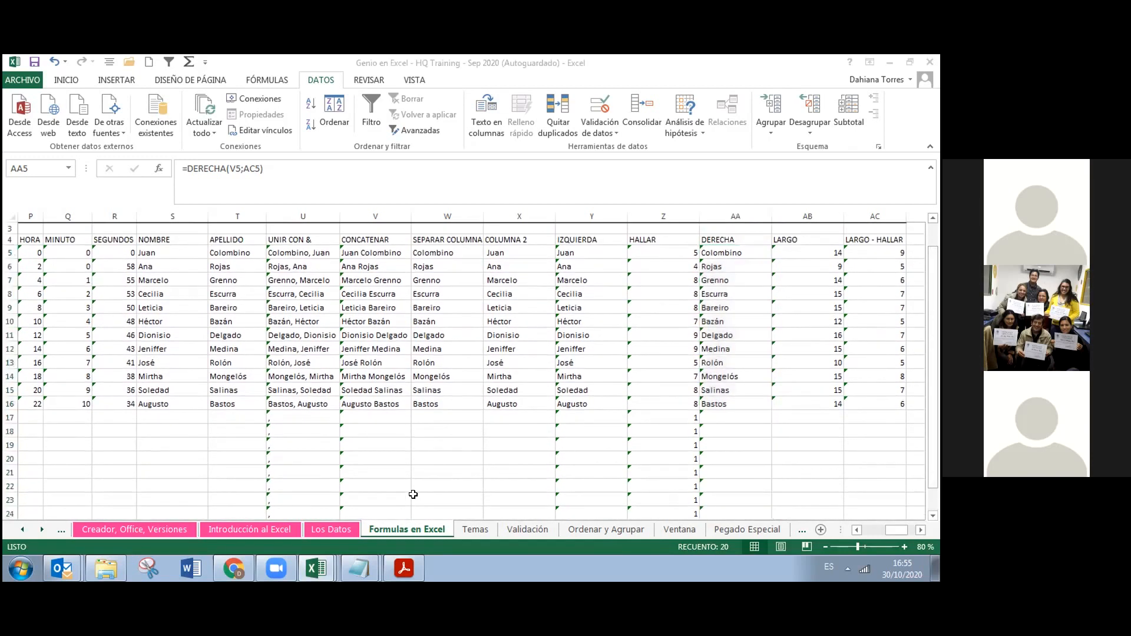
click(393, 526)
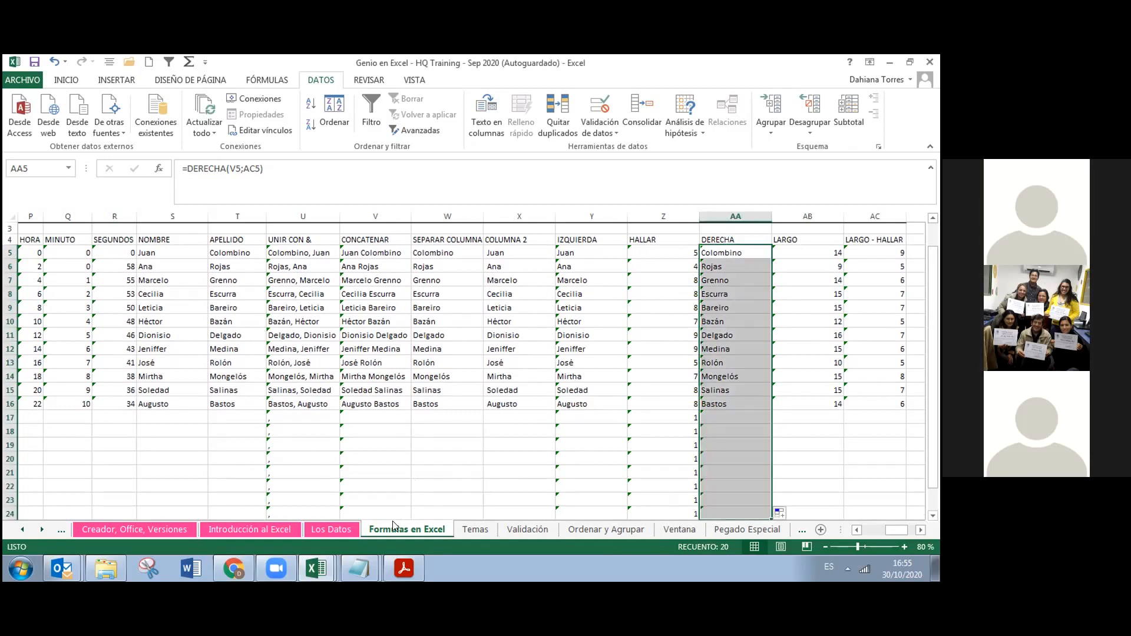
right_click(393, 533)
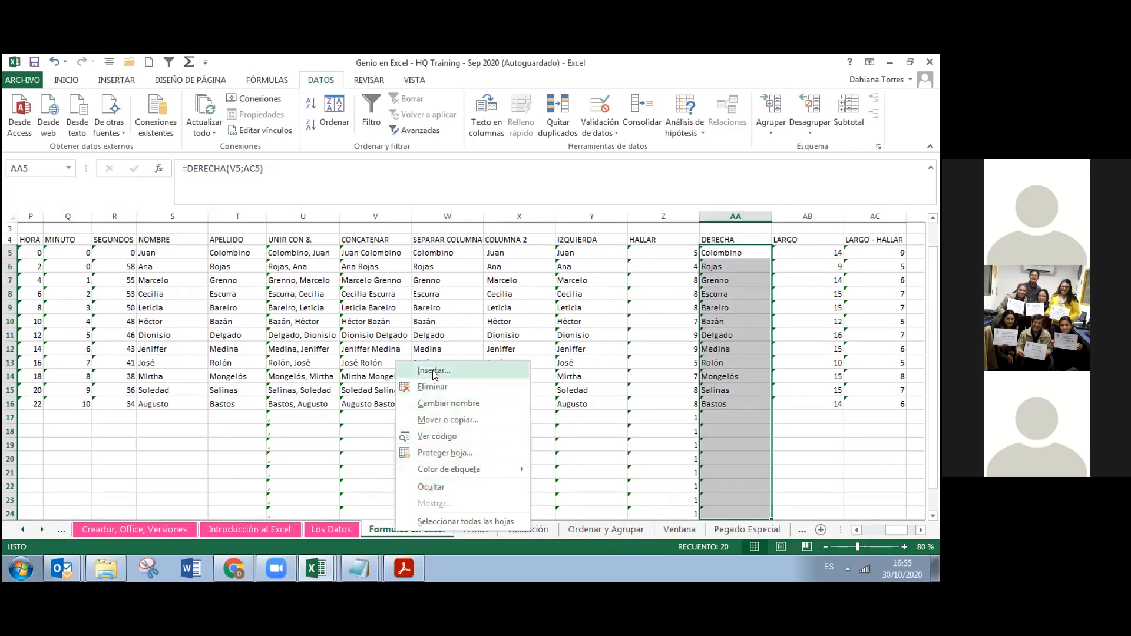
click(373, 532)
right_click(374, 532)
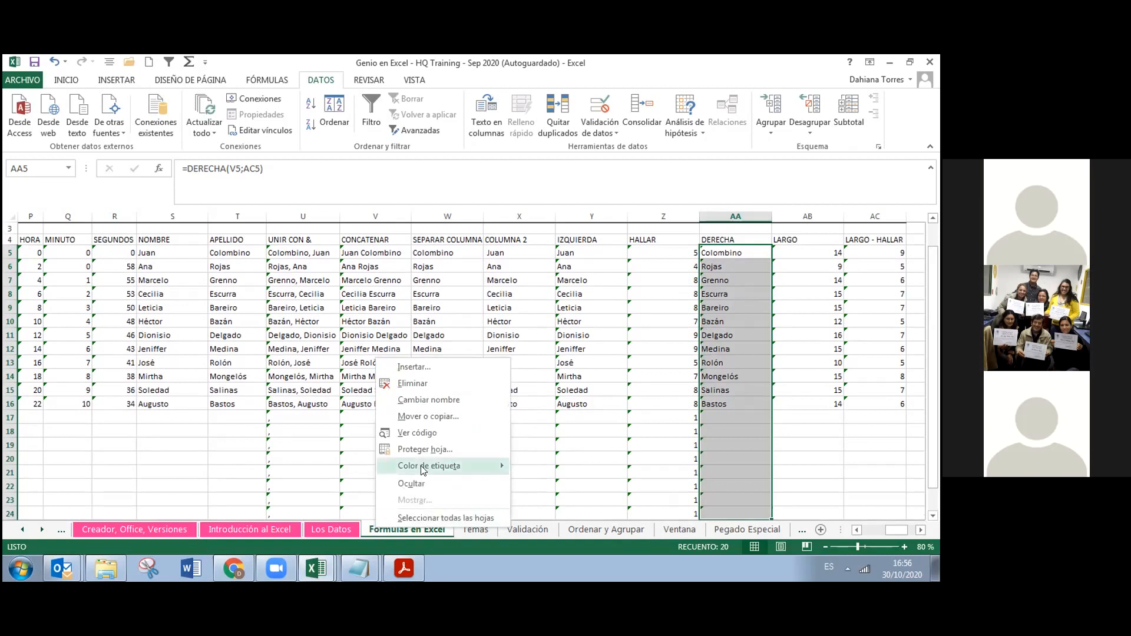
mouse_move(449, 469)
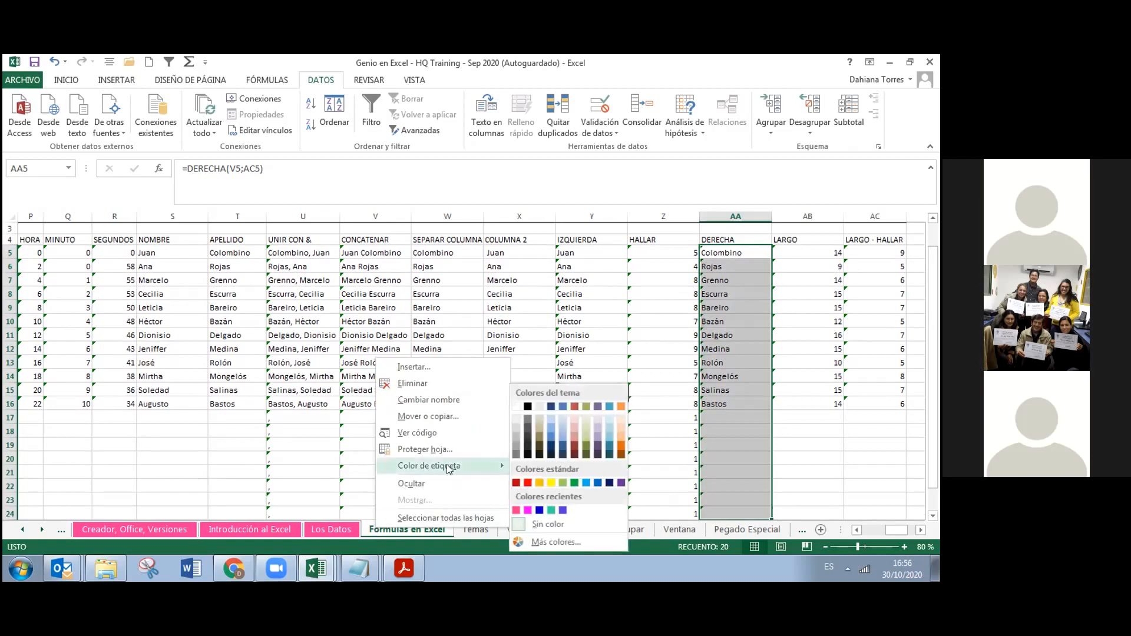
click(520, 510)
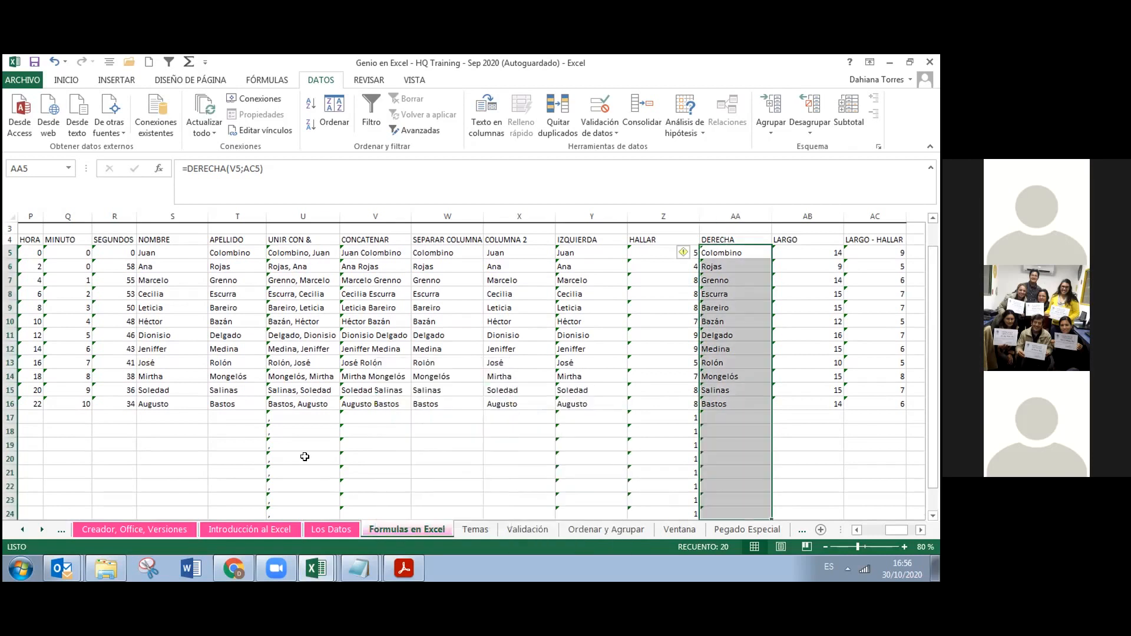